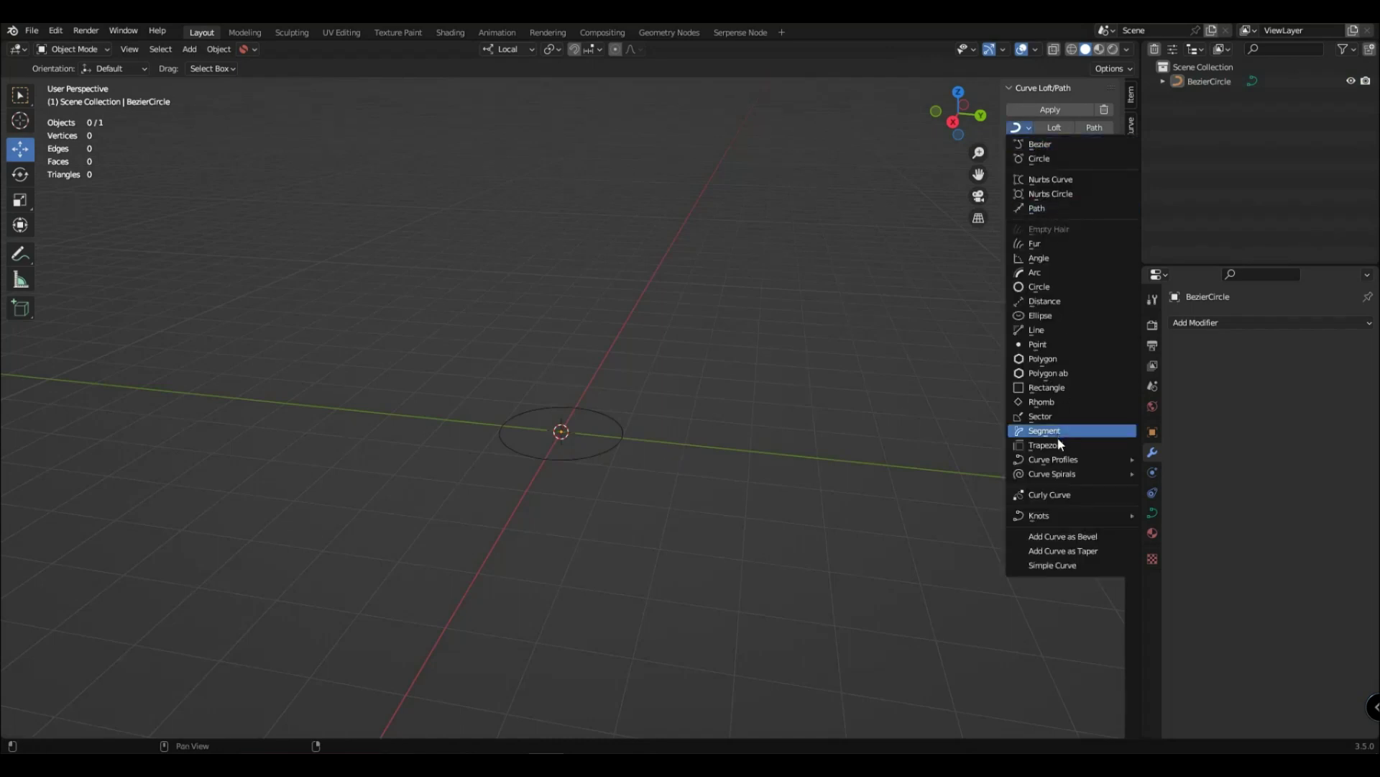
Step: Add an eight-petal 3D Flower curve profile with inner radius 0.53 and petal width 1.79
{"action": "mouse_move", "coordinate": [1053, 460]}
{"action": "left_click", "coordinate": [1197, 522]}
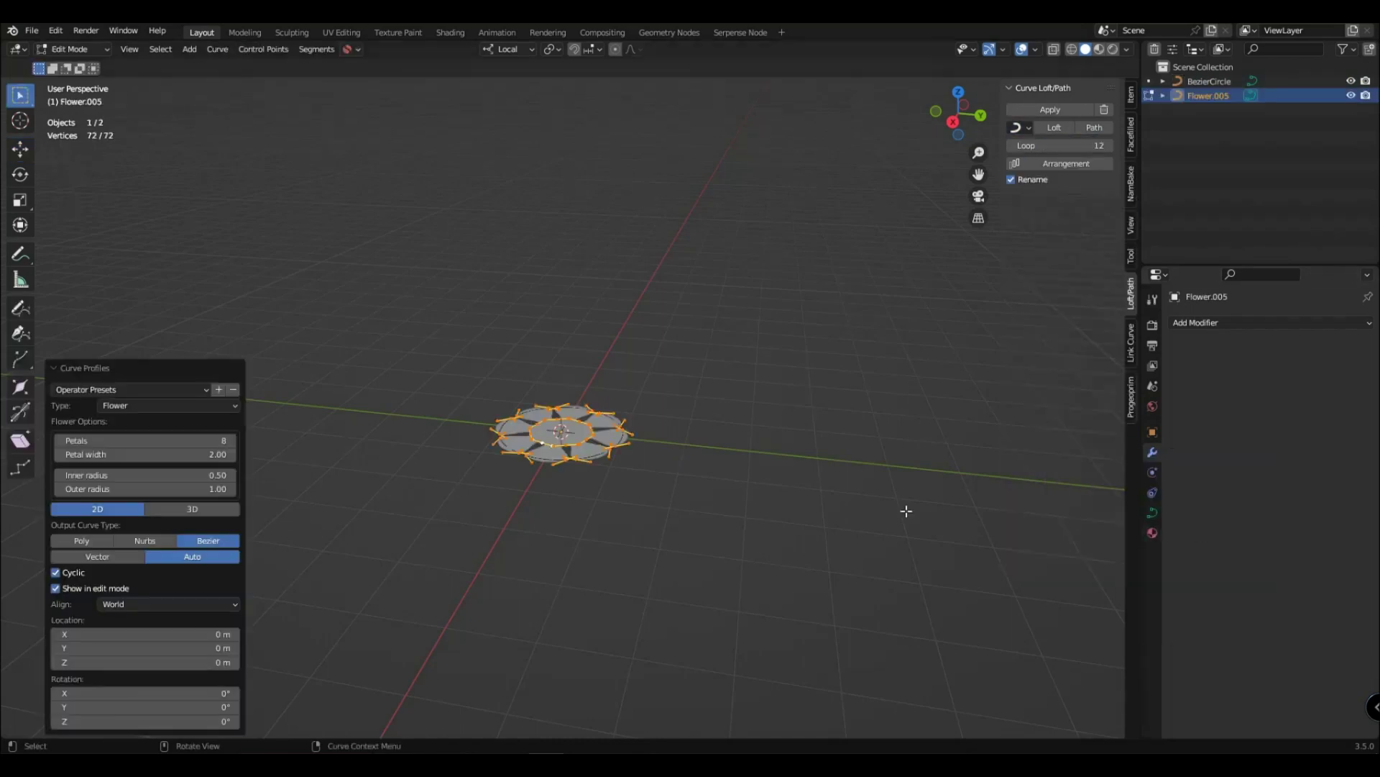
{"action": "scroll", "coordinate": [440, 502], "scroll_direction": "up", "scroll_amount": 3}
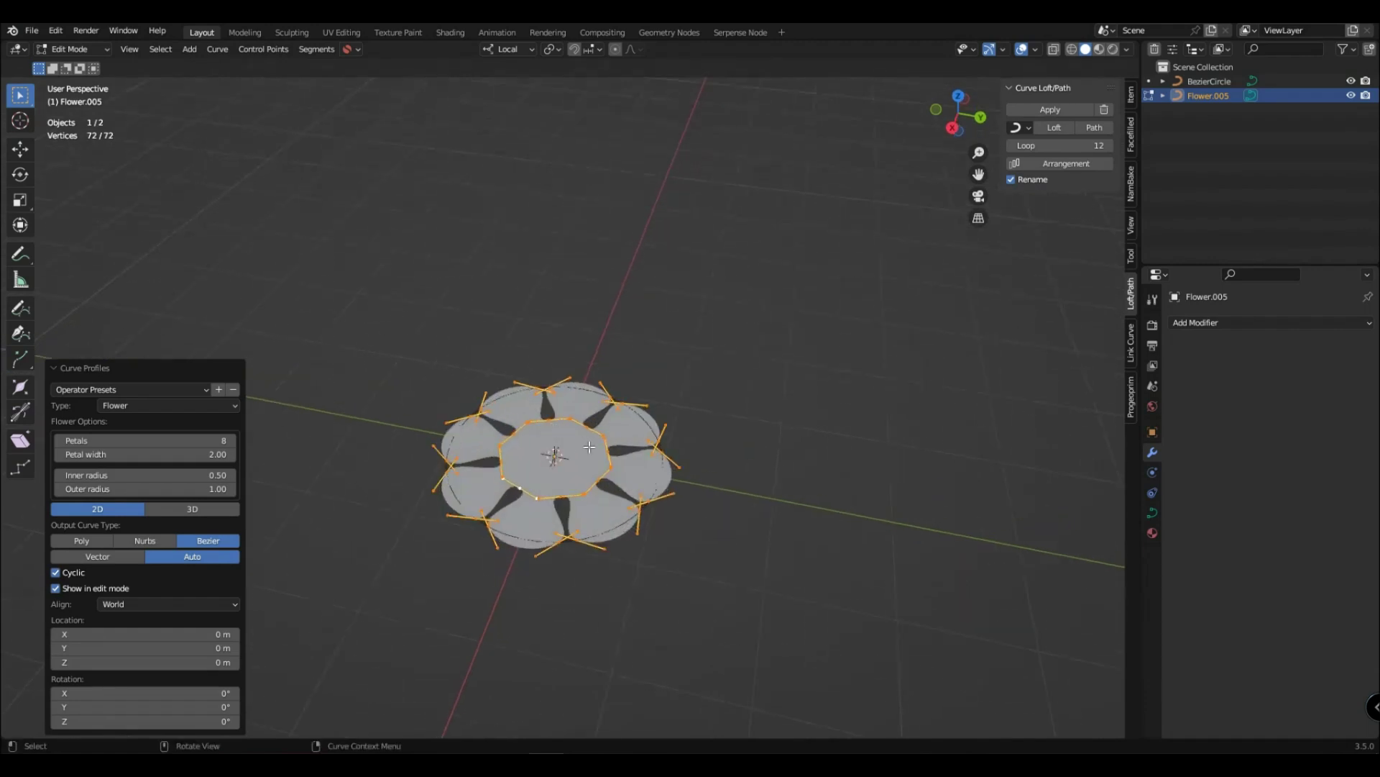
{"action": "scroll", "coordinate": [440, 501], "scroll_direction": "up", "scroll_amount": 2}
{"action": "left_click", "coordinate": [190, 509]}
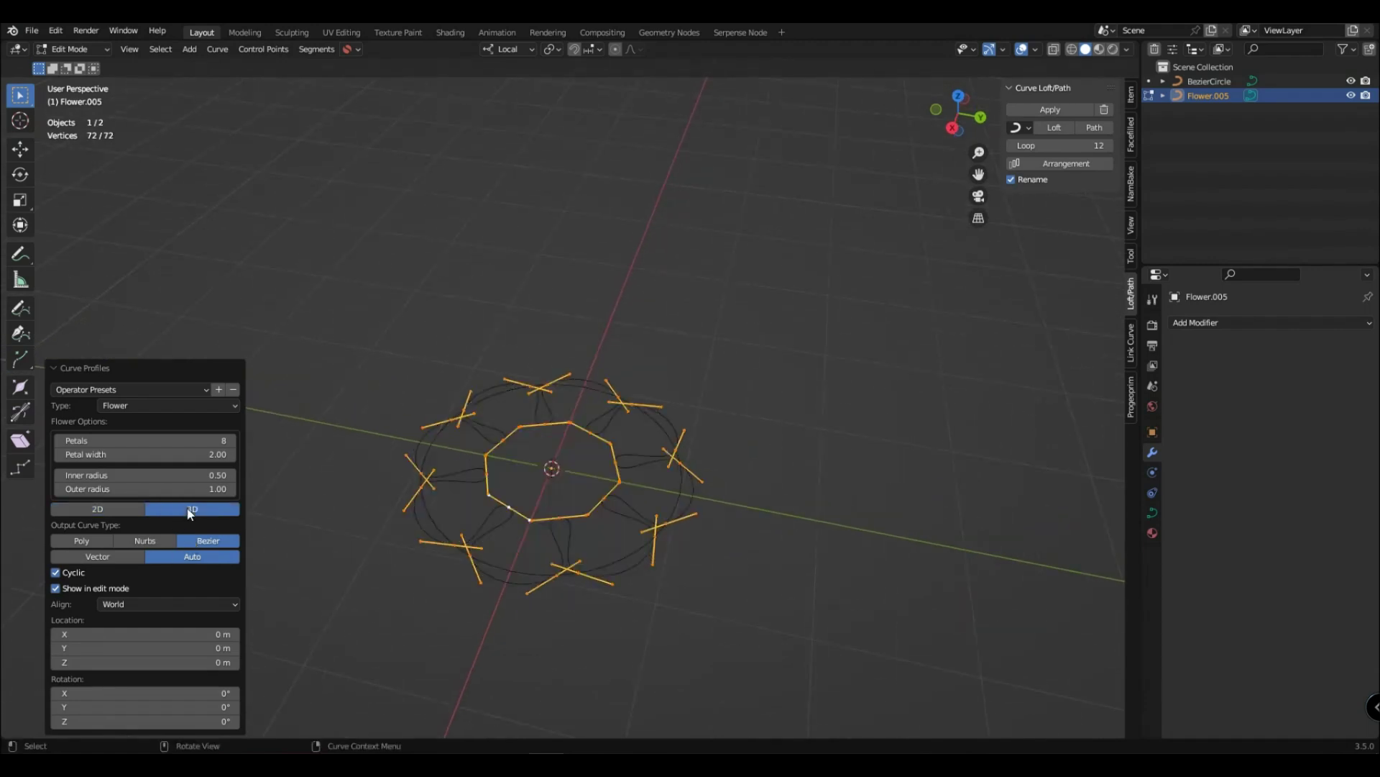
{"action": "left_click_drag", "start_coordinate": [208, 475], "coordinate": [547, 474]}
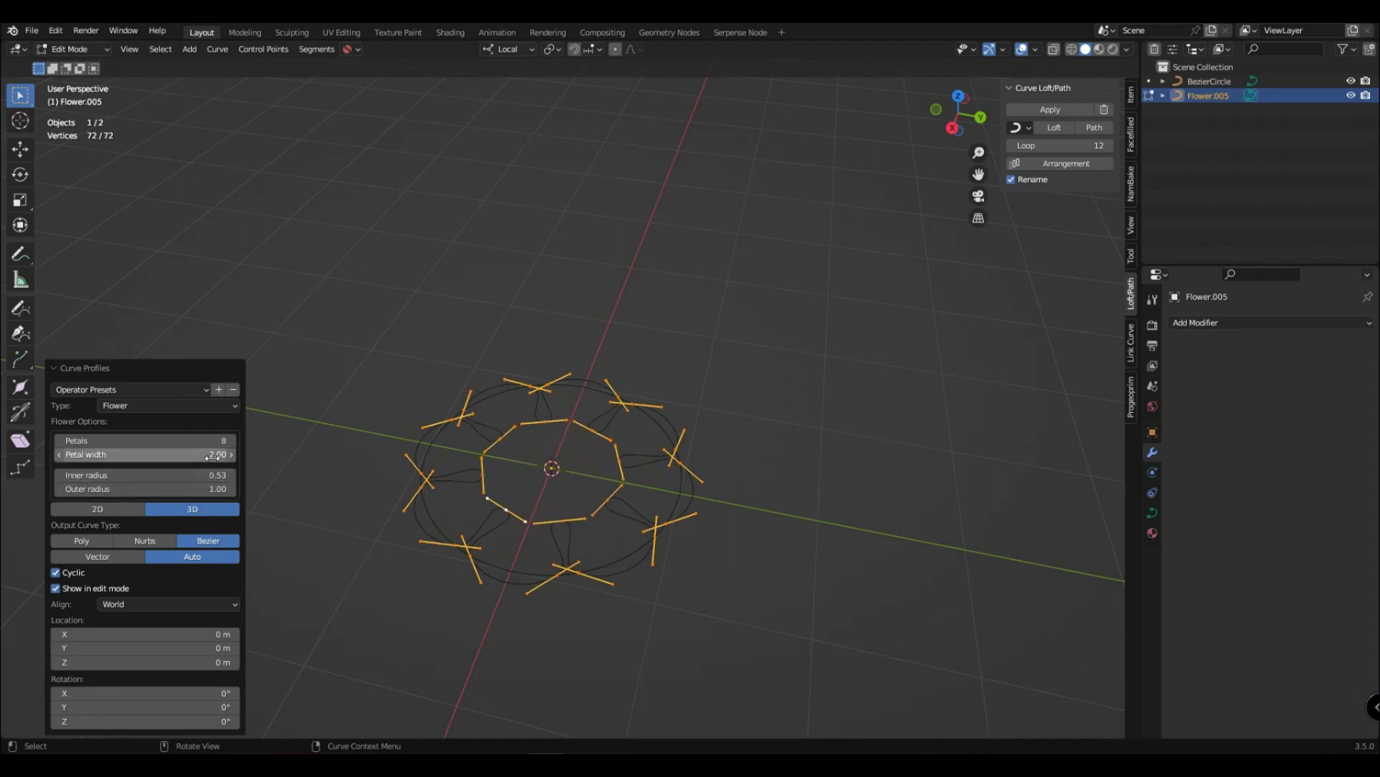
{"action": "left_click_drag", "start_coordinate": [209, 455], "coordinate": [547, 461]}
Step: Raise the flower profile above the circle and loft a mesh between the two curves
{"action": "key", "text": "Tab"}
{"action": "left_click_drag", "start_coordinate": [559, 392], "coordinate": [558, 270]}
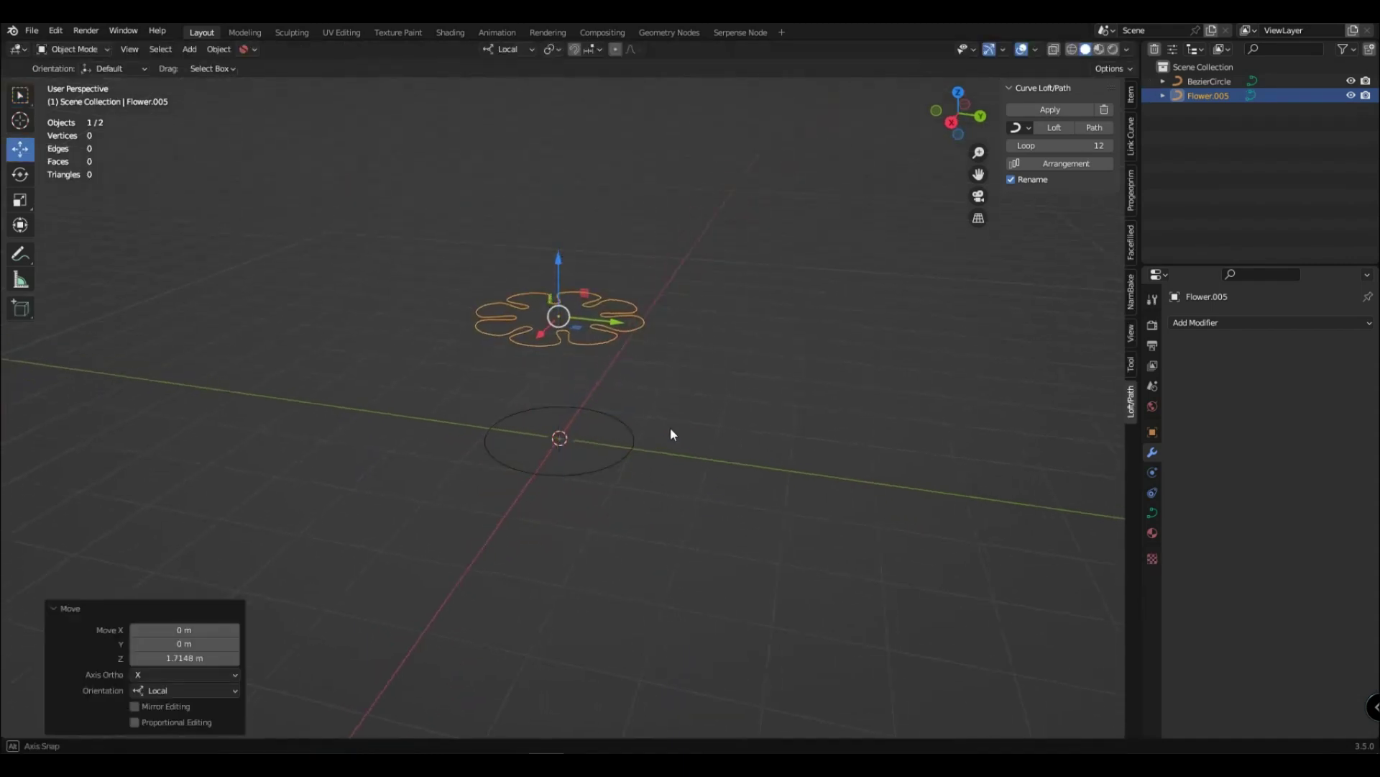
{"action": "key", "text": "a"}
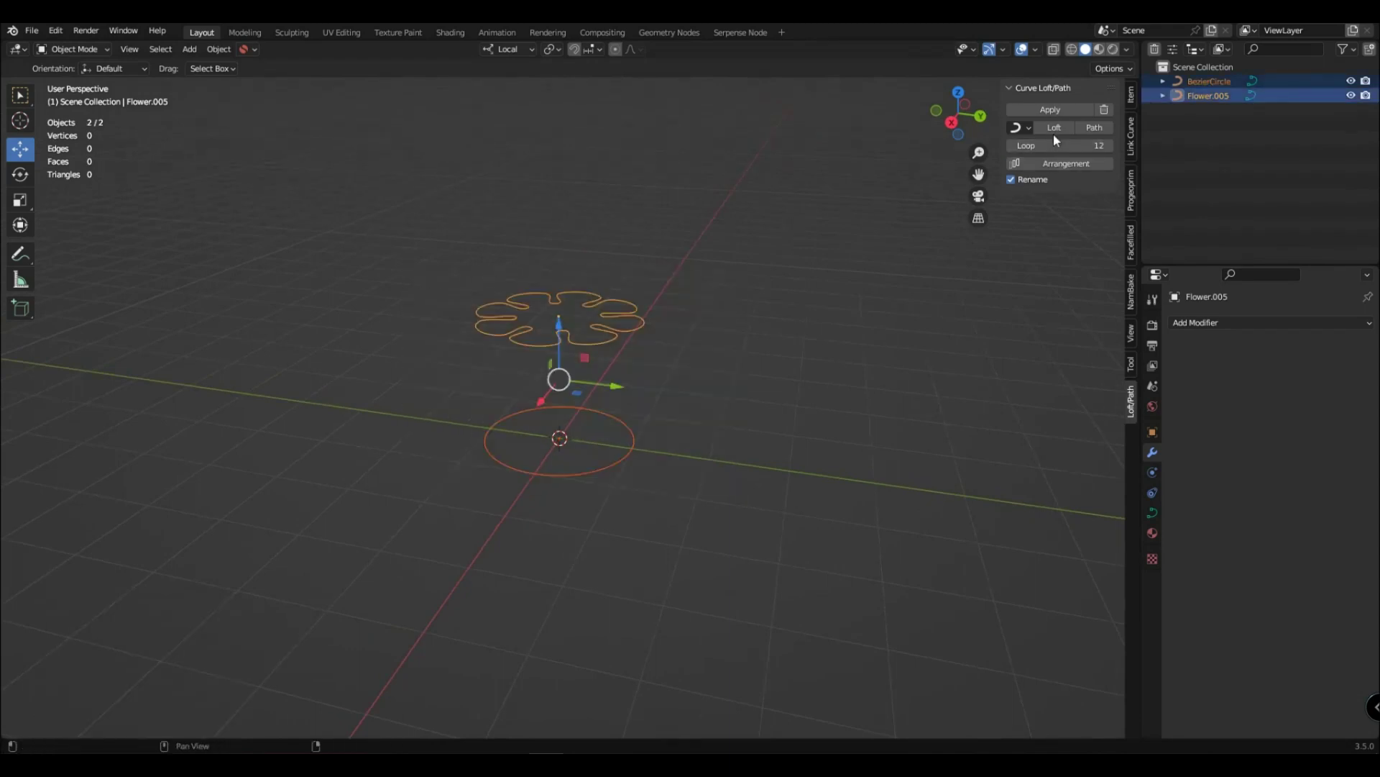
{"action": "left_click", "coordinate": [1054, 133]}
Step: Flip the flower profile 180° about X, then twist it slightly about Z
{"action": "left_click", "coordinate": [640, 327]}
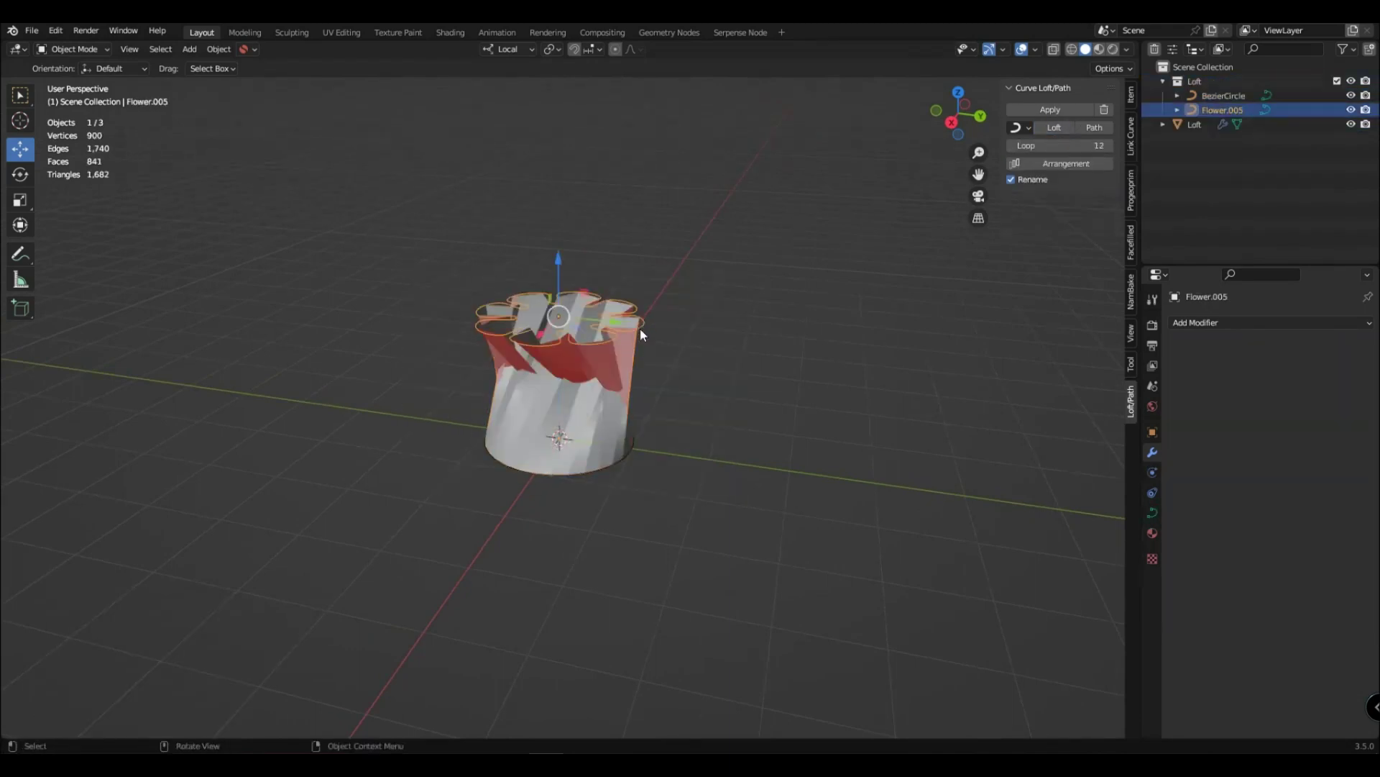
{"action": "key", "text": "r"}
{"action": "key", "text": "x"}
{"action": "key", "text": "x"}
{"action": "type", "text": "180"}
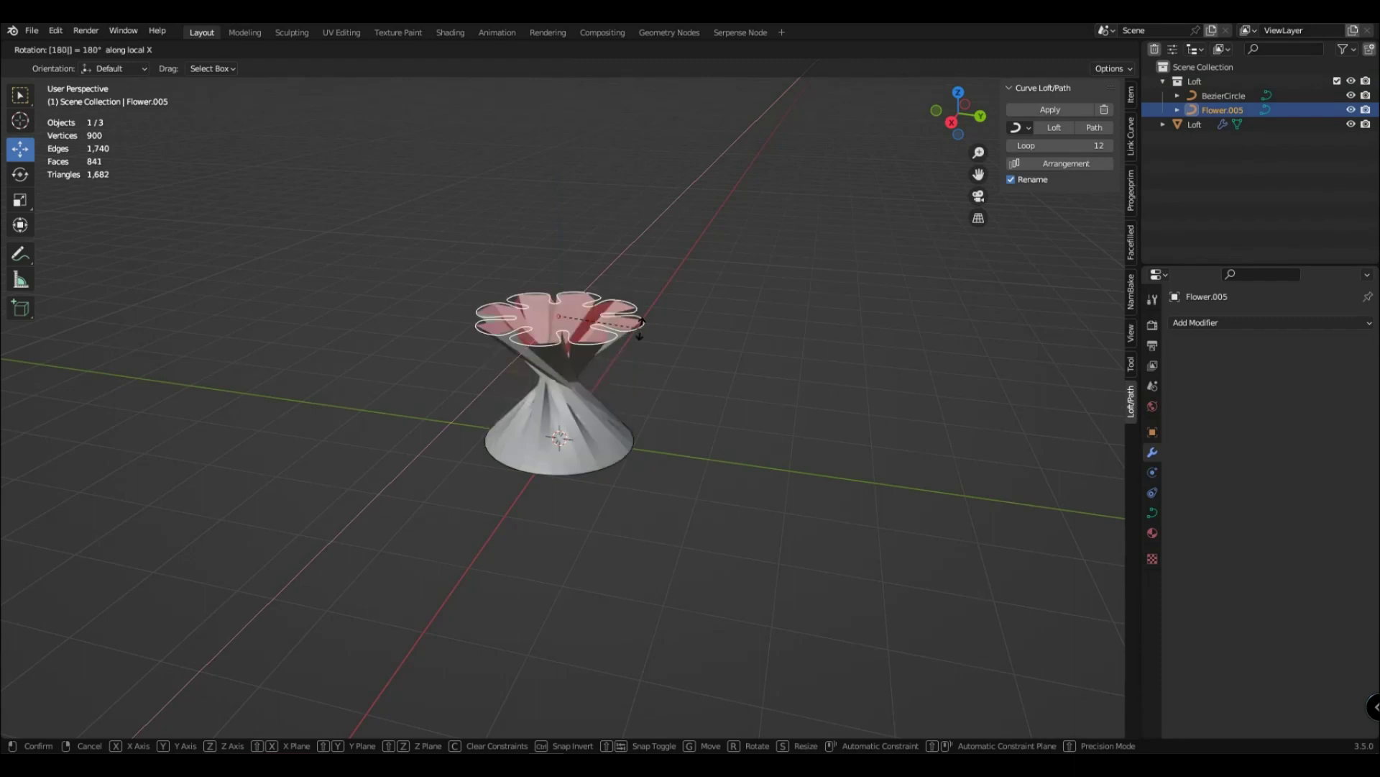
{"action": "key", "text": "Return"}
{"action": "key", "text": "r"}
{"action": "key", "text": "z"}
{"action": "key", "text": "z"}
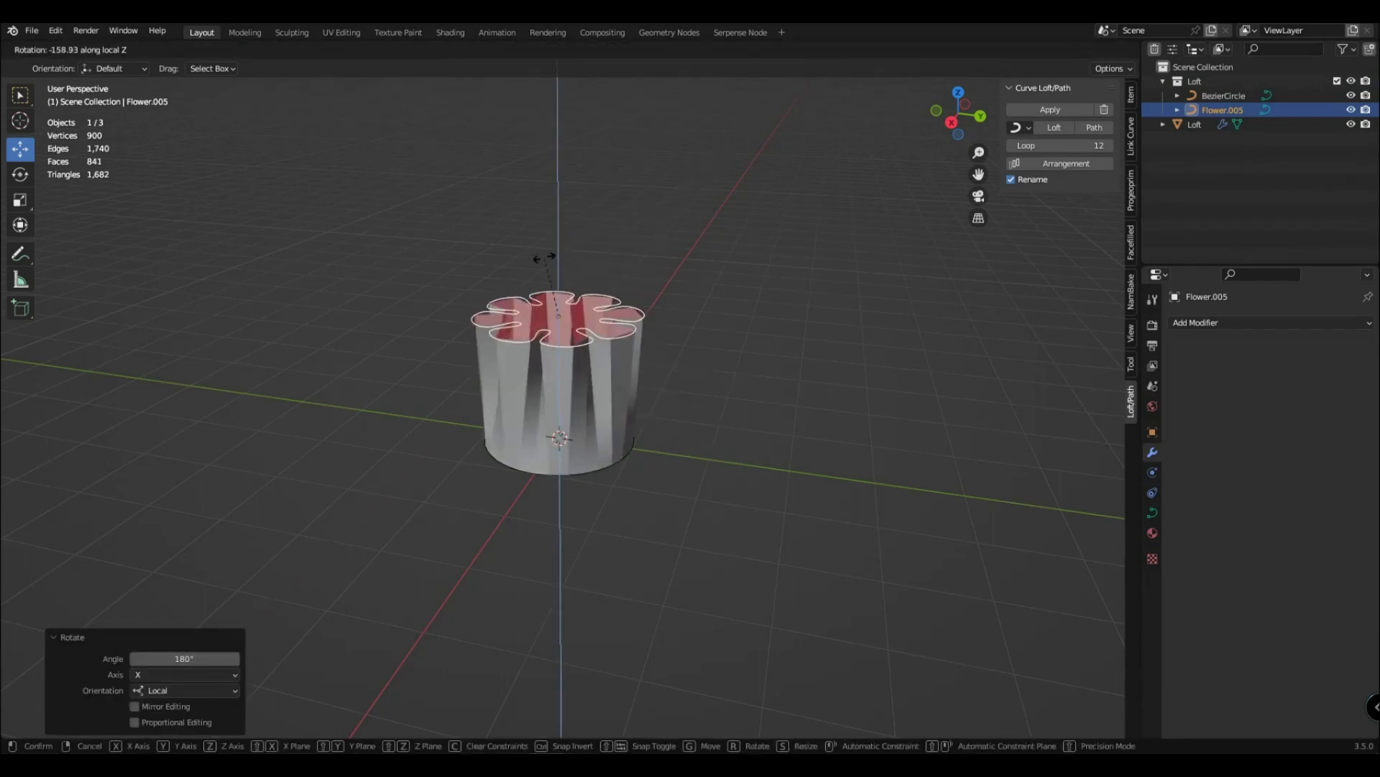
{"action": "left_click", "coordinate": [542, 259]}
Step: Set the Loft mesh's resolution to 120 by 16
{"action": "left_click", "coordinate": [614, 485]}
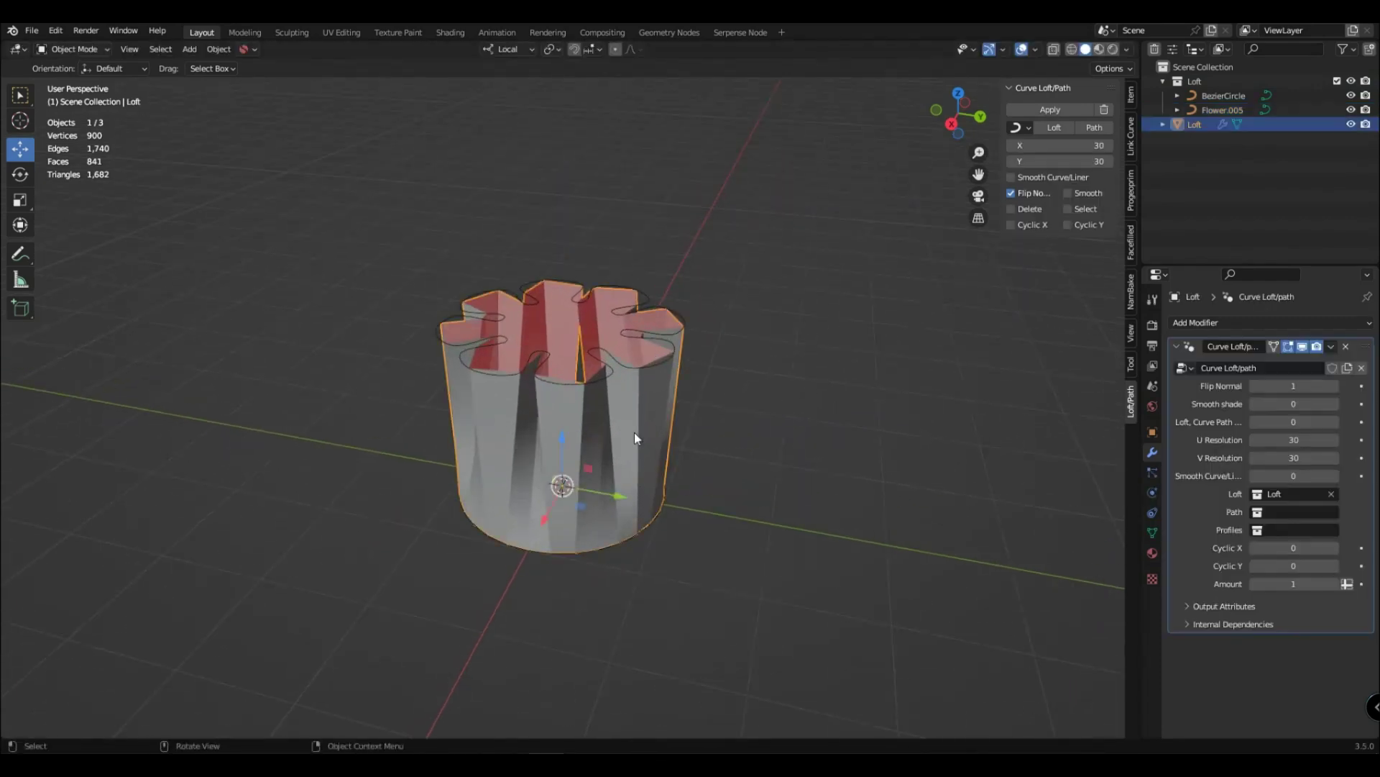
{"action": "mouse_move", "coordinate": [1100, 146]}
{"action": "left_mouse_down"}
{"action": "mouse_move", "coordinate": [1150, 146]}
{"action": "mouse_move", "coordinate": [1129, 161]}
{"action": "left_mouse_up"}
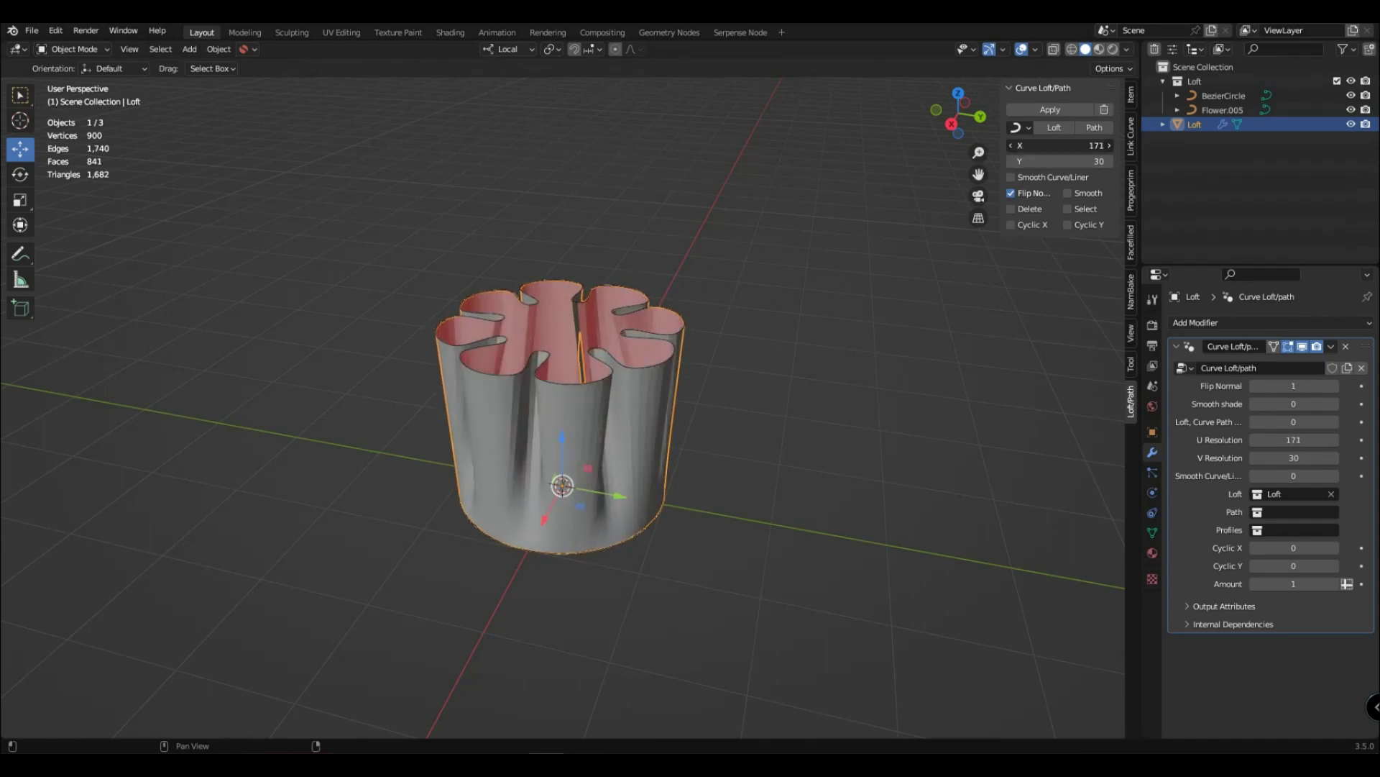
{"action": "left_click", "coordinate": [619, 447]}
{"action": "scroll", "coordinate": [620, 446], "scroll_direction": "up", "scroll_amount": 3}
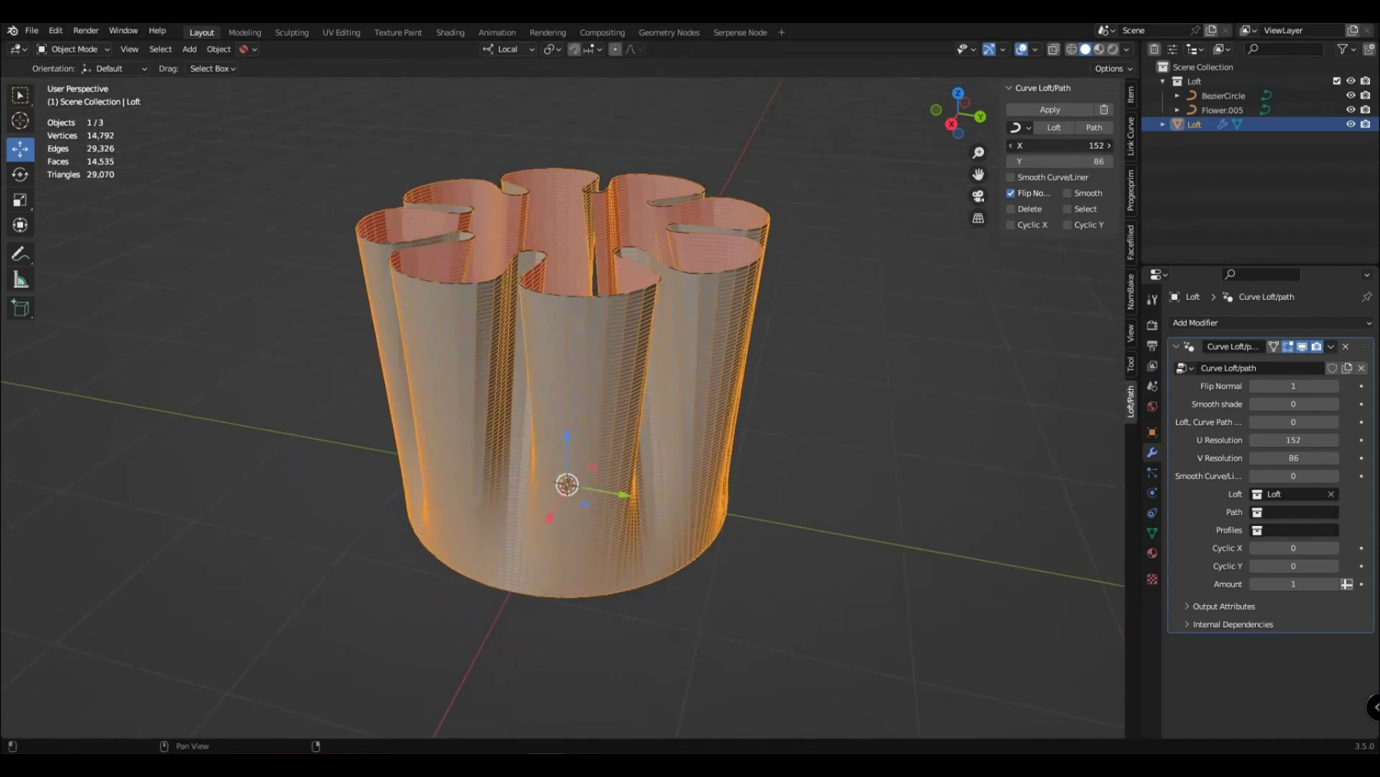
{"action": "left_click_drag", "start_coordinate": [1100, 146], "coordinate": [973, 243]}
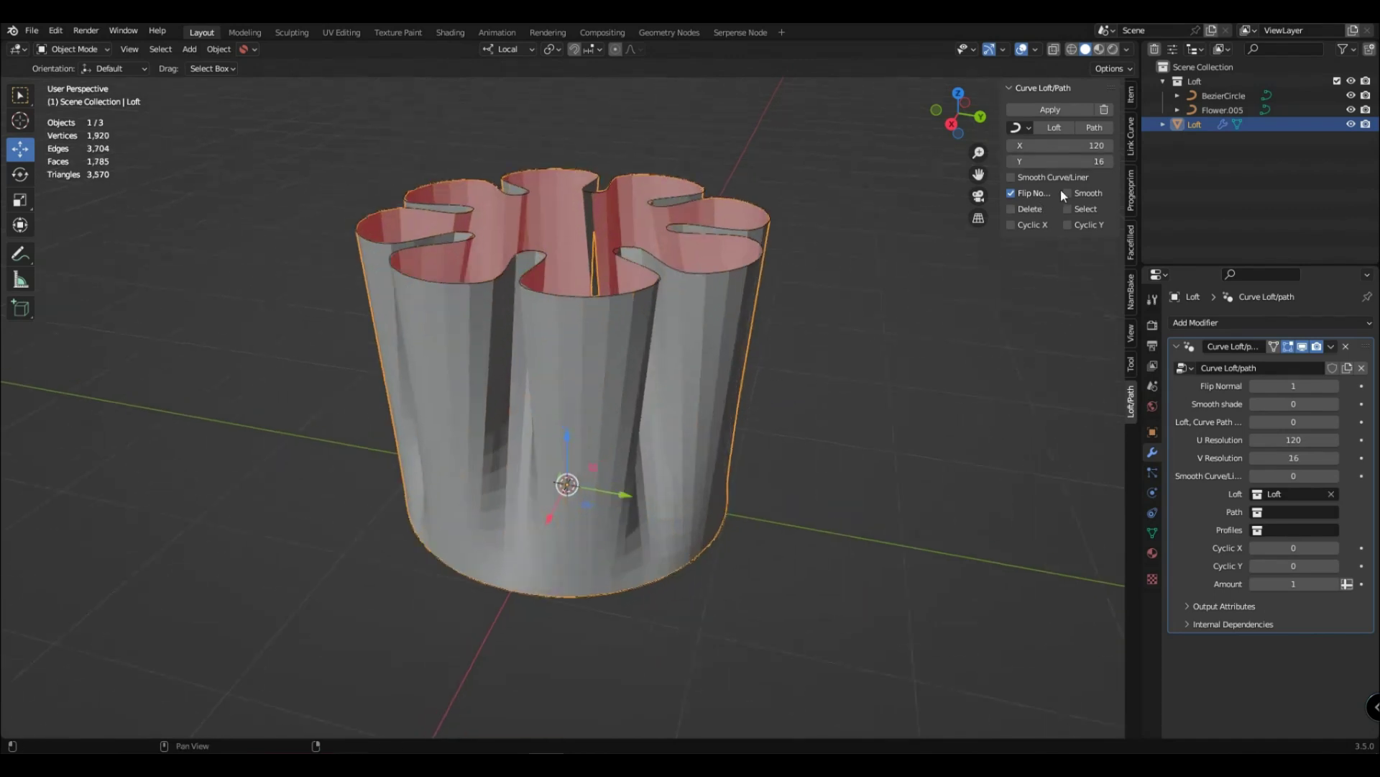
Step: Smooth-shade the loft surface and inspect it from the side and above
{"action": "left_click", "coordinate": [1068, 193]}
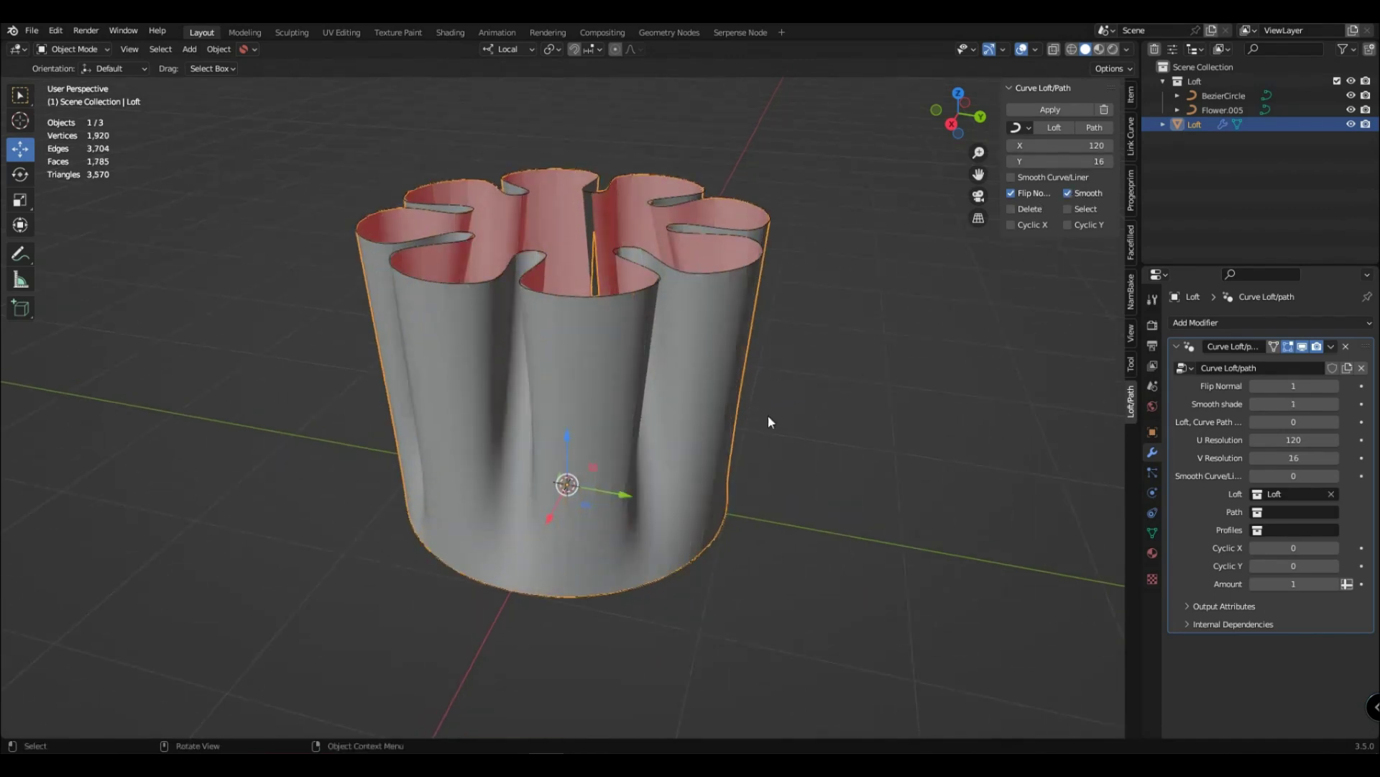
{"action": "scroll", "coordinate": [592, 493], "scroll_direction": "down", "scroll_amount": 2}
{"action": "mouse_move", "coordinate": [637, 482]}
{"action": "middle_mouse_down"}
{"action": "mouse_move", "coordinate": [730, 494]}
{"action": "mouse_move", "coordinate": [632, 482]}
{"action": "middle_mouse_up"}
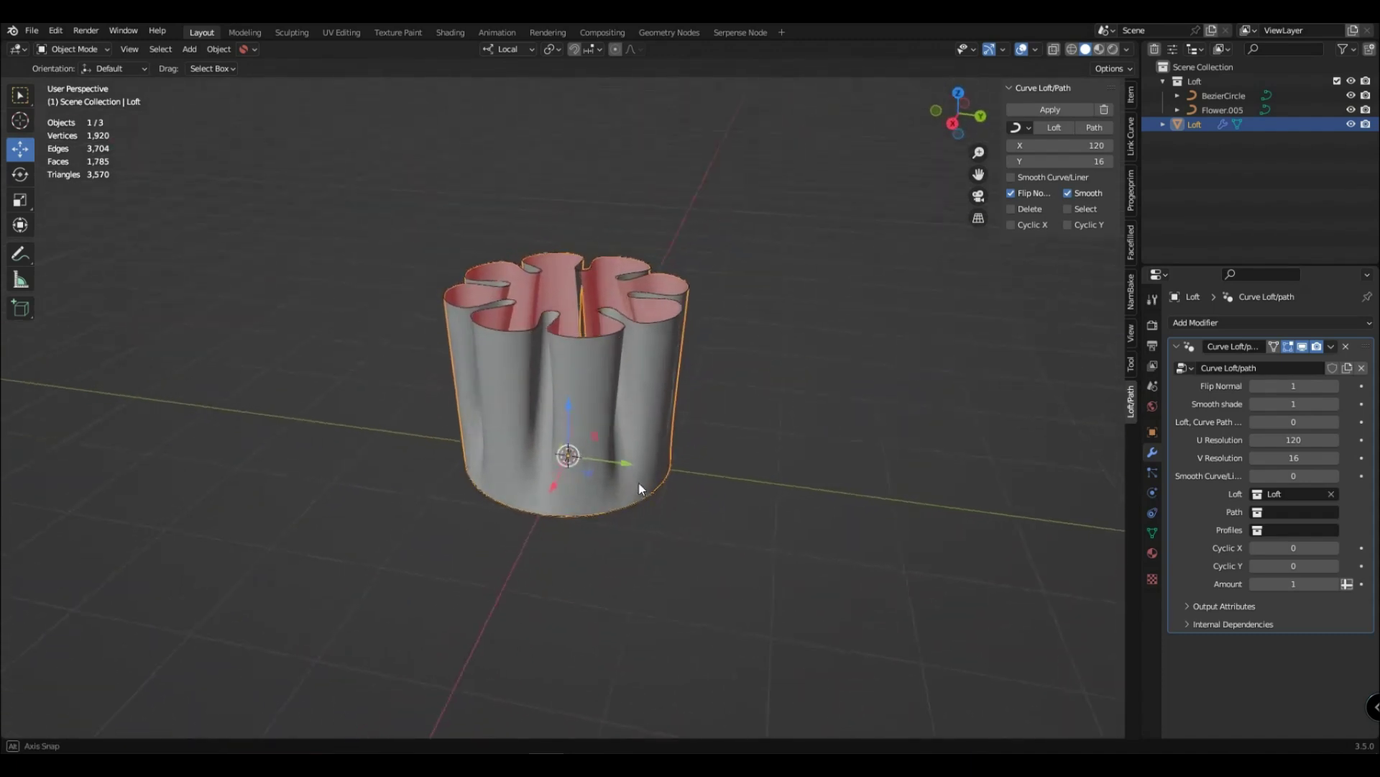
{"action": "left_click", "coordinate": [796, 451]}
{"action": "middle_click_drag", "start_coordinate": [711, 376], "coordinate": [801, 392]}
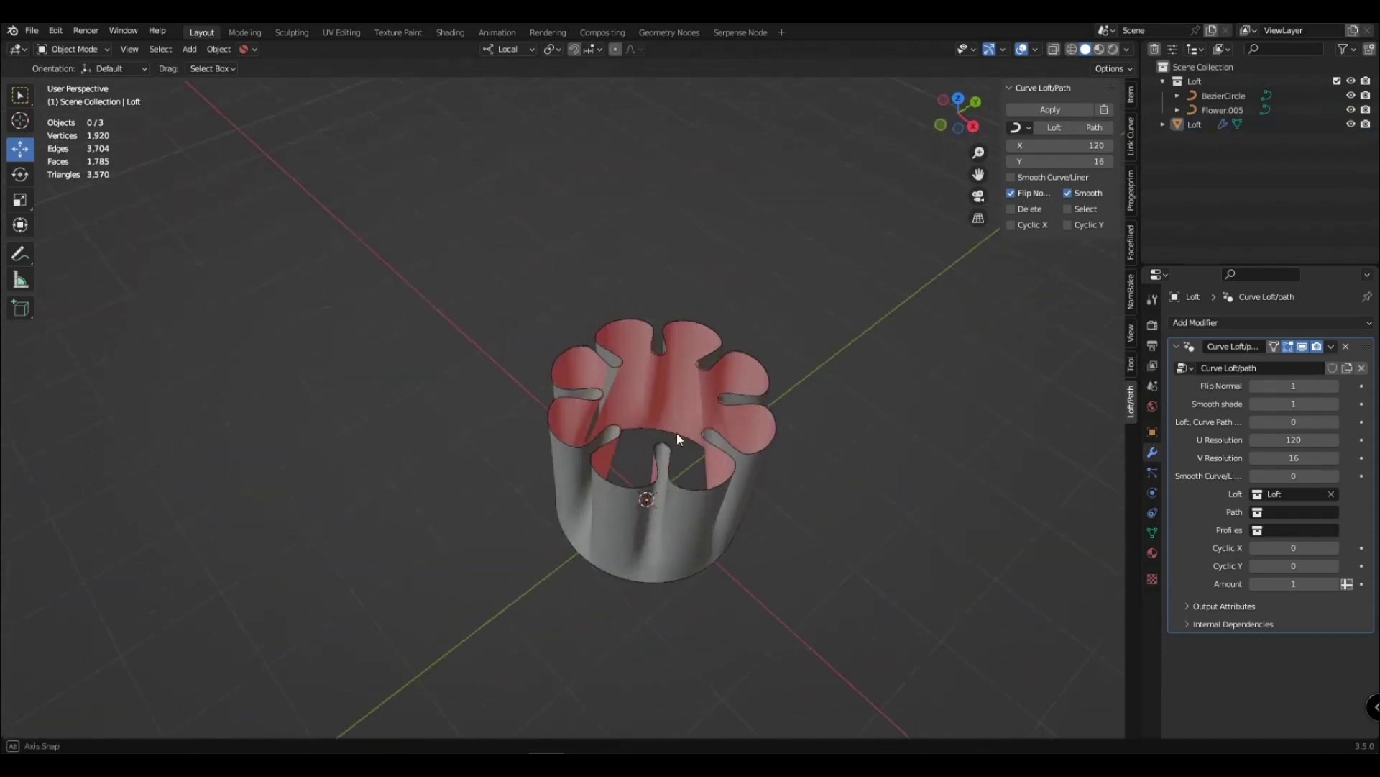
{"action": "scroll", "coordinate": [575, 400], "scroll_direction": "up", "scroll_amount": 3}
{"action": "scroll", "coordinate": [491, 245], "scroll_direction": "up", "scroll_amount": 1}
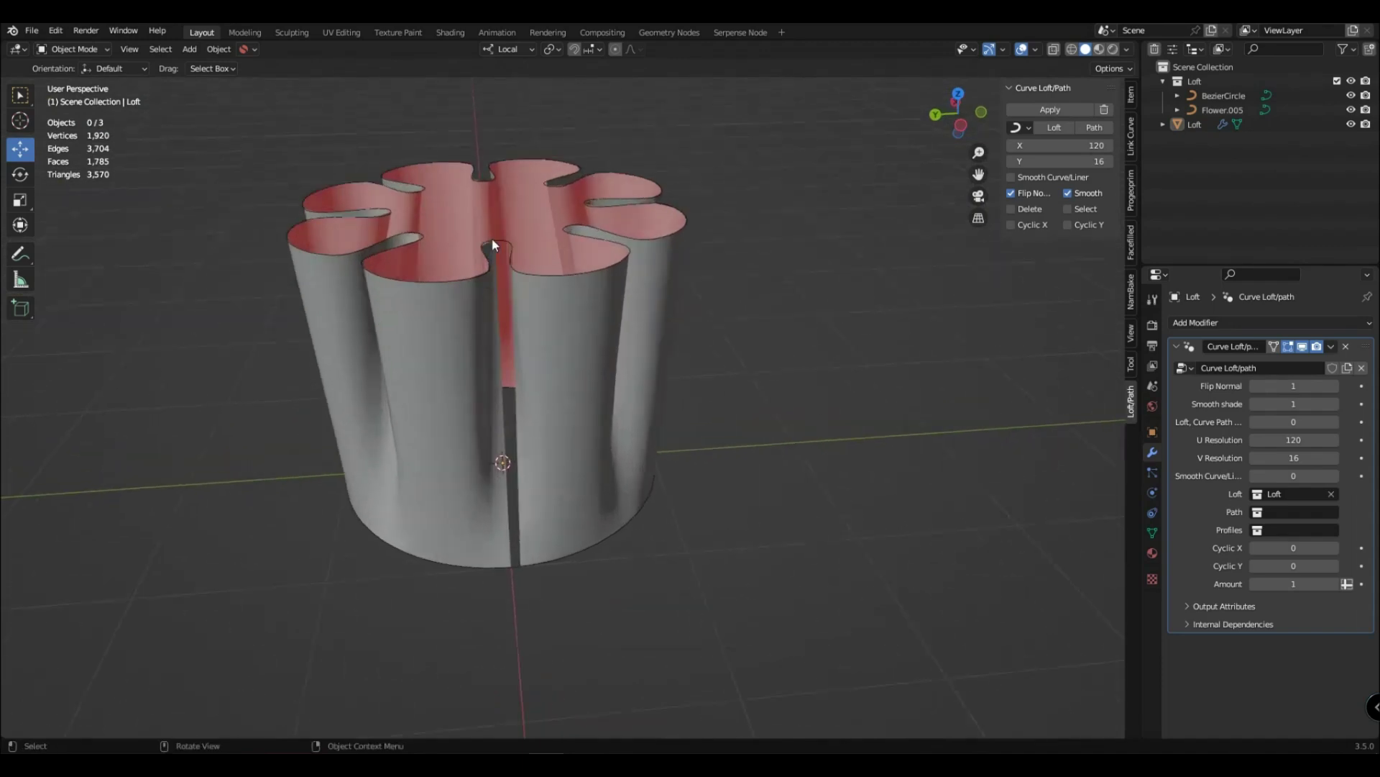
Step: Enable Cyclic X on the Loft to close its seam into a continuous fluted form
{"action": "left_click", "coordinate": [505, 305]}
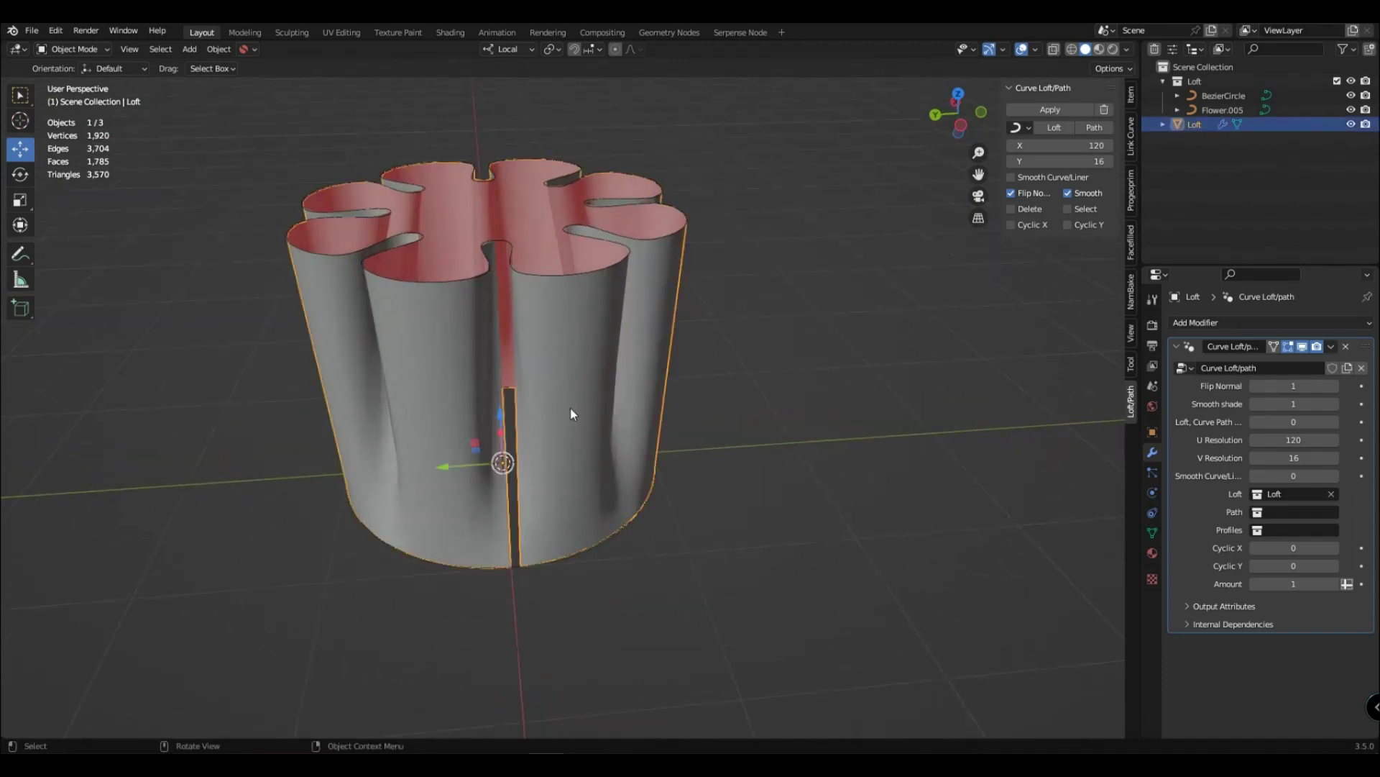
{"action": "left_click", "coordinate": [1012, 225]}
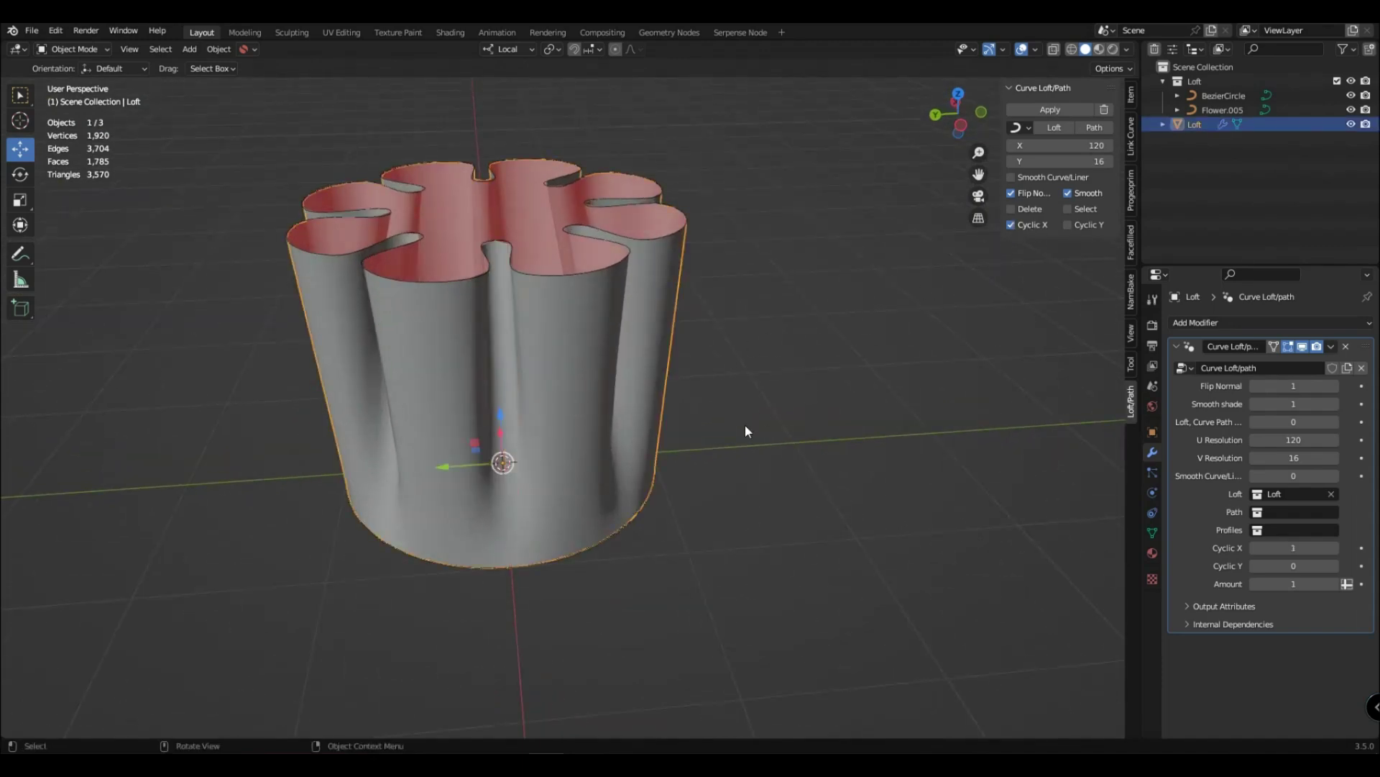
{"action": "scroll", "coordinate": [746, 426], "scroll_direction": "down", "scroll_amount": 3}
{"action": "middle_click_drag", "start_coordinate": [791, 427], "coordinate": [502, 432]}
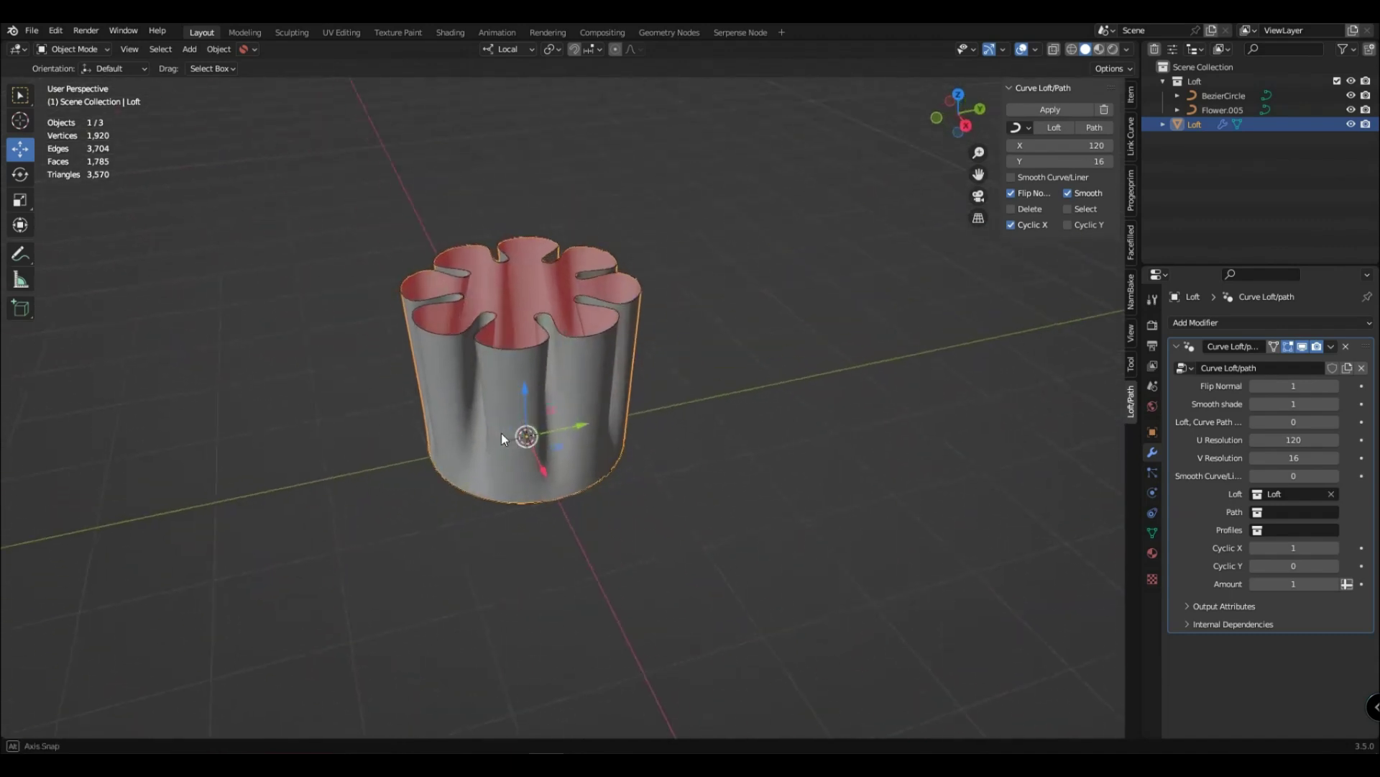
{"action": "middle_click_drag", "start_coordinate": [1029, 258], "coordinate": [666, 433]}
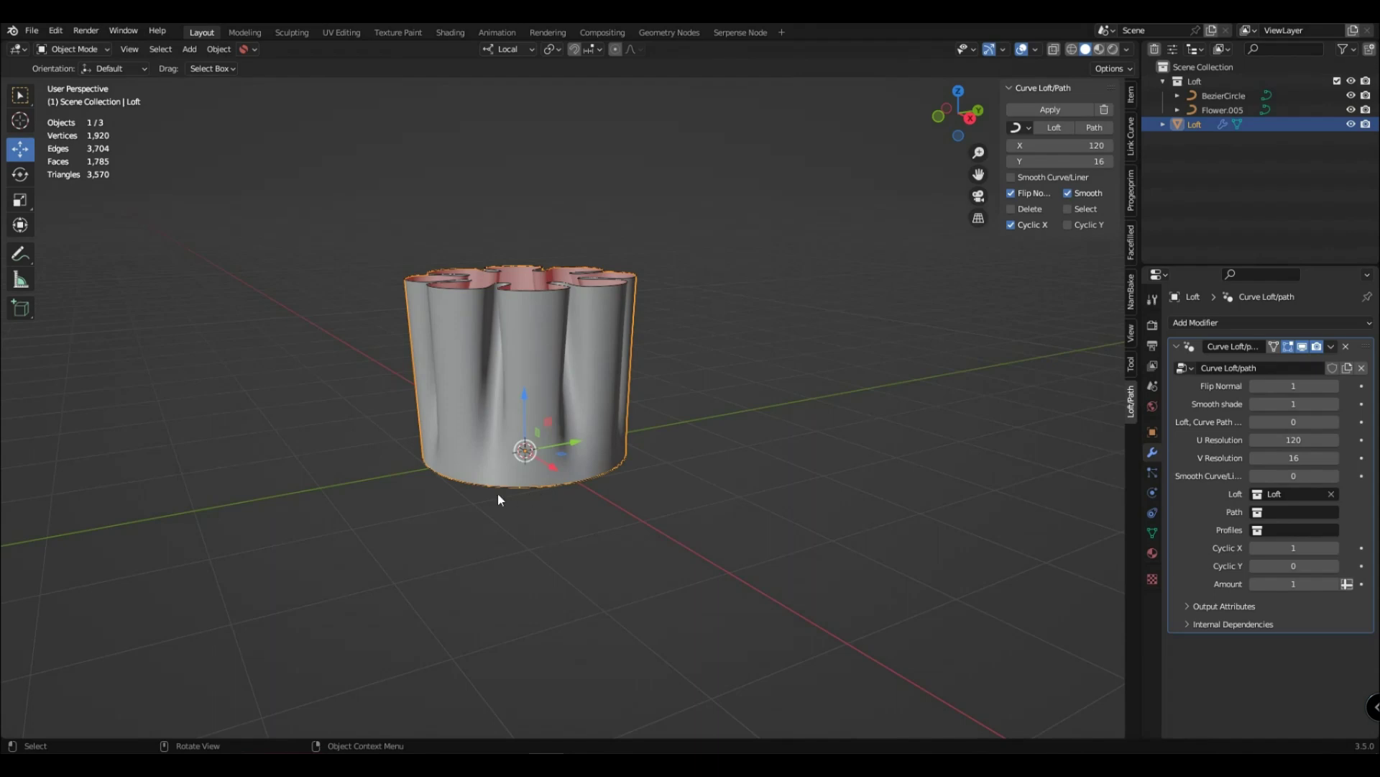
{"action": "mouse_move", "coordinate": [654, 410]}
{"action": "middle_mouse_down"}
{"action": "mouse_move", "coordinate": [594, 395]}
{"action": "mouse_move", "coordinate": [633, 467]}
{"action": "mouse_move", "coordinate": [663, 462]}
{"action": "mouse_move", "coordinate": [649, 432]}
{"action": "middle_mouse_up"}
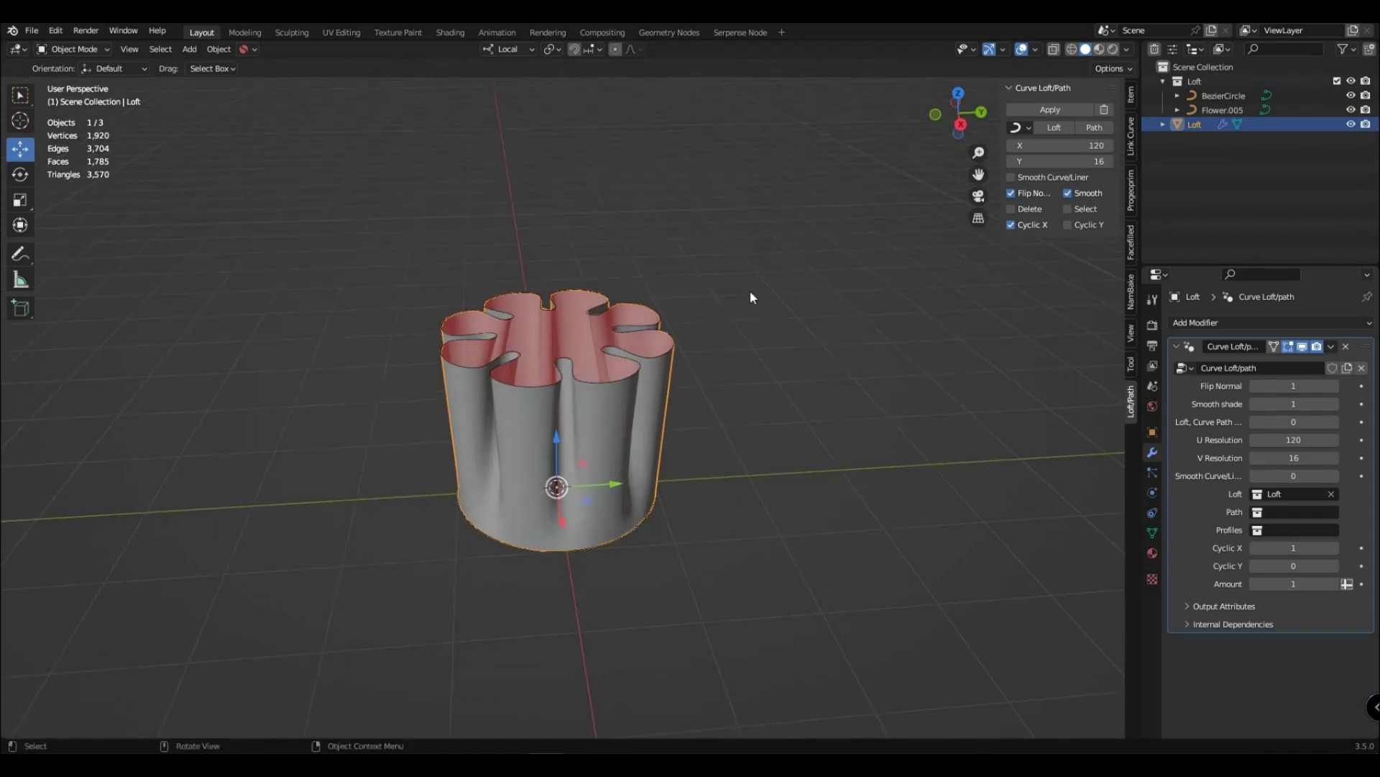
Step: Duplicate the flower profile, place the copy higher up the vase and twist it about Z
{"action": "middle_click_drag", "start_coordinate": [473, 255], "coordinate": [535, 203]}
{"action": "left_click", "coordinate": [599, 352]}
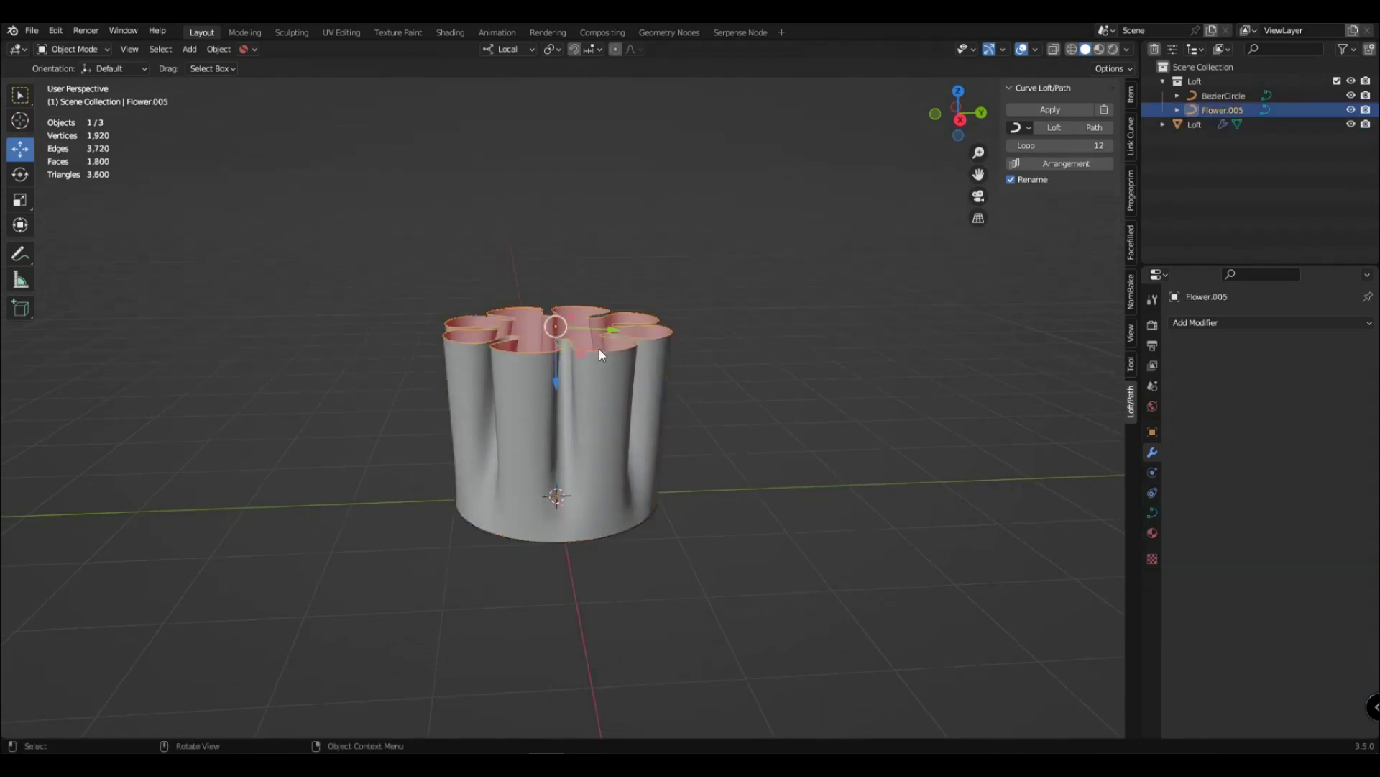
{"action": "key", "text": "shift+d"}
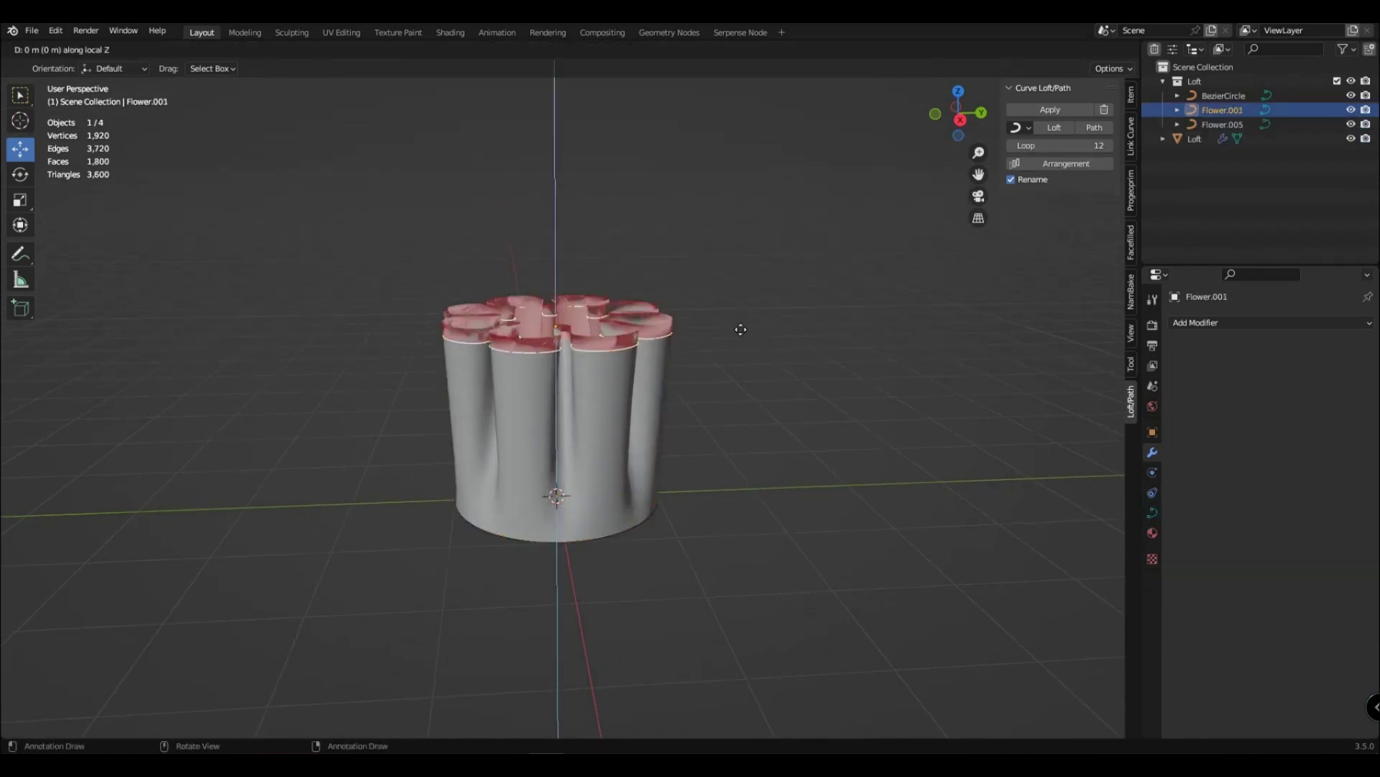
{"action": "left_click", "coordinate": [746, 223]}
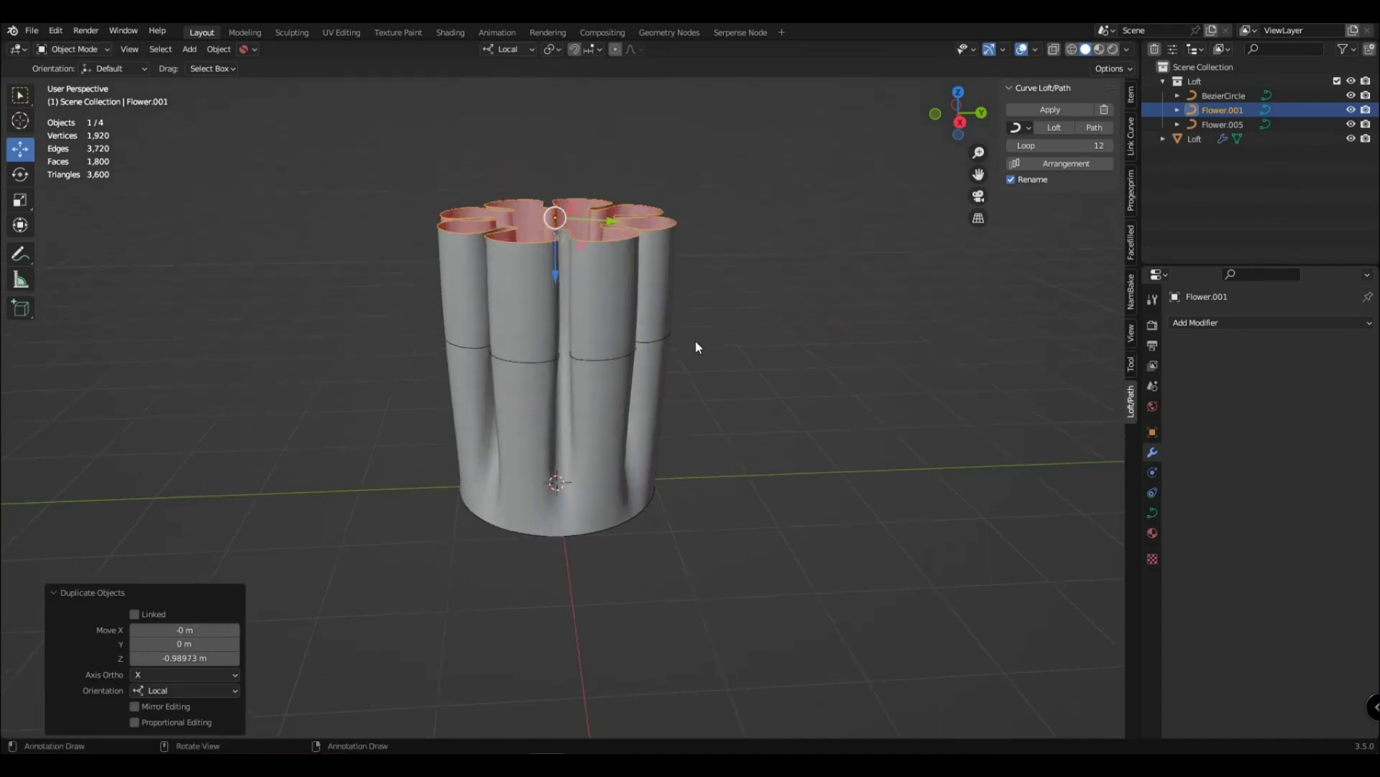
{"action": "key", "text": "r"}
{"action": "key", "text": "z"}
{"action": "key", "text": "z"}
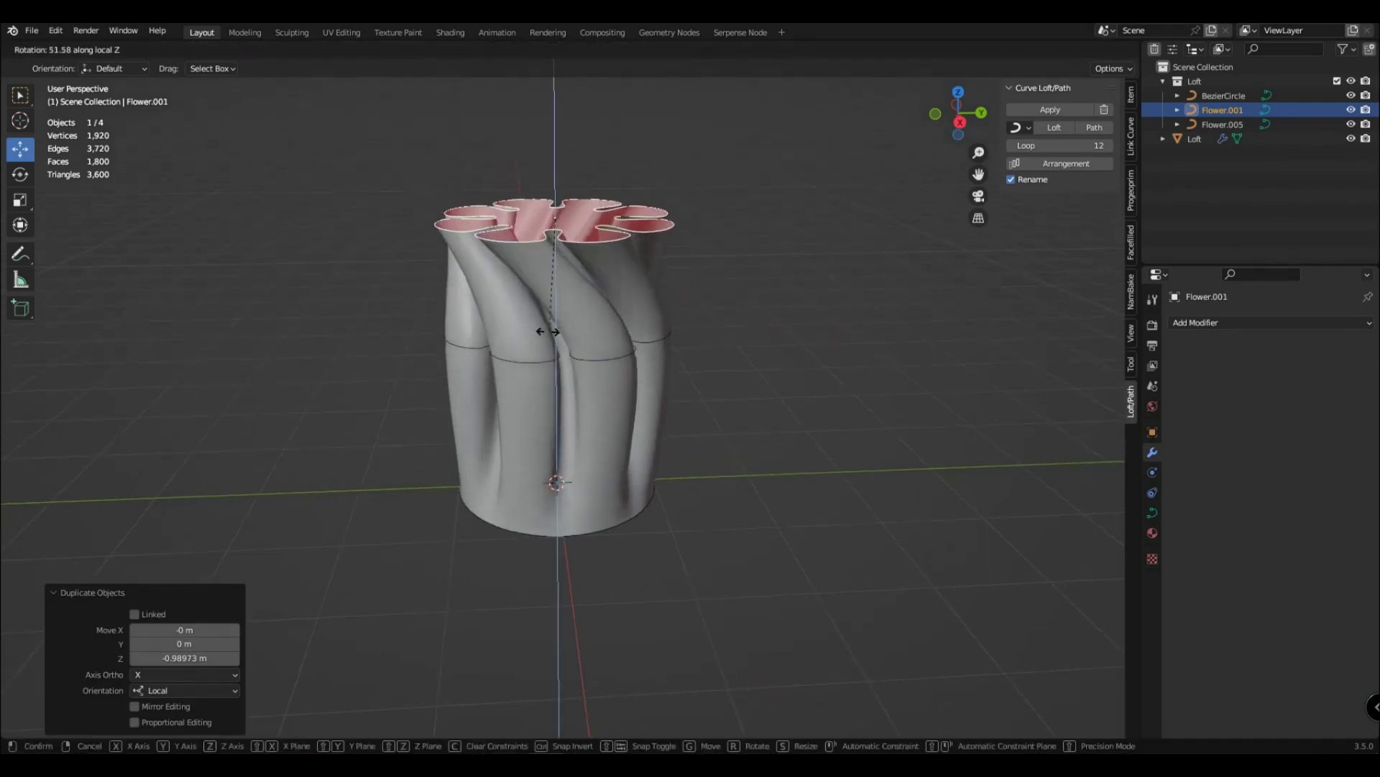
{"action": "left_click", "coordinate": [660, 309]}
Step: Scale the flower copy's control points in Edit Mode
{"action": "key", "text": "Tab"}
{"action": "middle_click_drag", "start_coordinate": [661, 309], "coordinate": [629, 397]}
{"action": "scroll", "coordinate": [628, 398], "scroll_direction": "up", "scroll_amount": 3}
{"action": "key", "text": "s"}
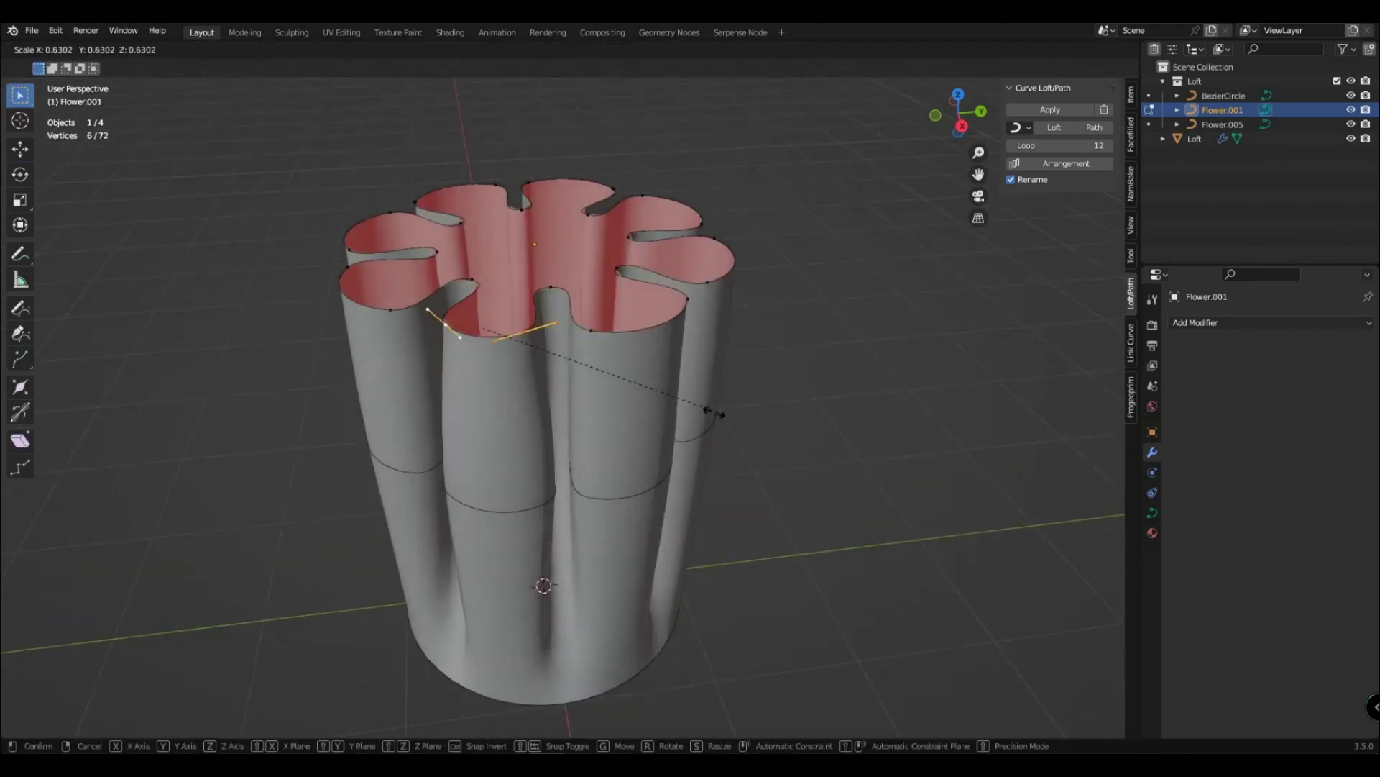
{"action": "left_click", "coordinate": [715, 403]}
{"action": "key", "text": "Tab"}
Step: Deselect everything and inspect the fluted cylinder from above
{"action": "scroll", "coordinate": [663, 389], "scroll_direction": "down", "scroll_amount": 2}
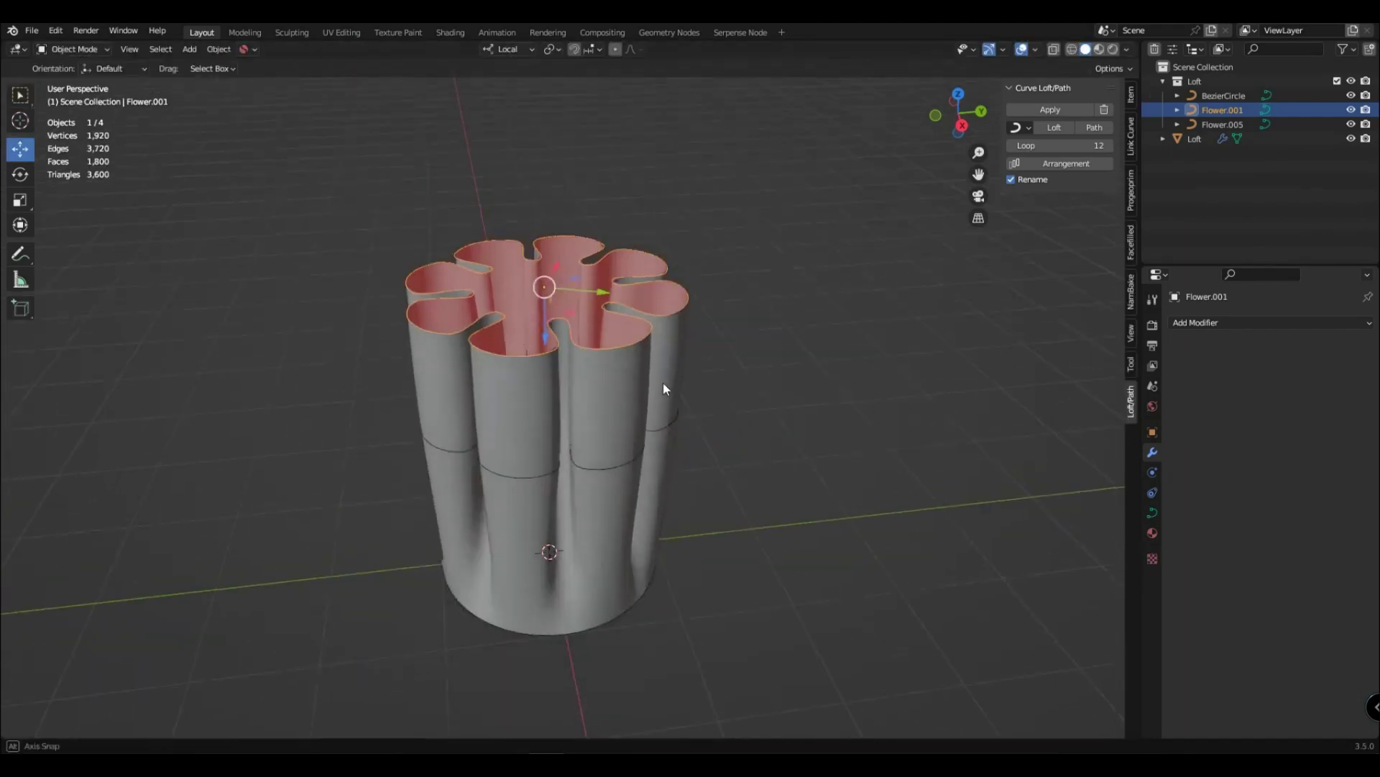
{"action": "middle_click_drag", "start_coordinate": [663, 383], "coordinate": [690, 352]}
{"action": "left_click", "coordinate": [696, 347]}
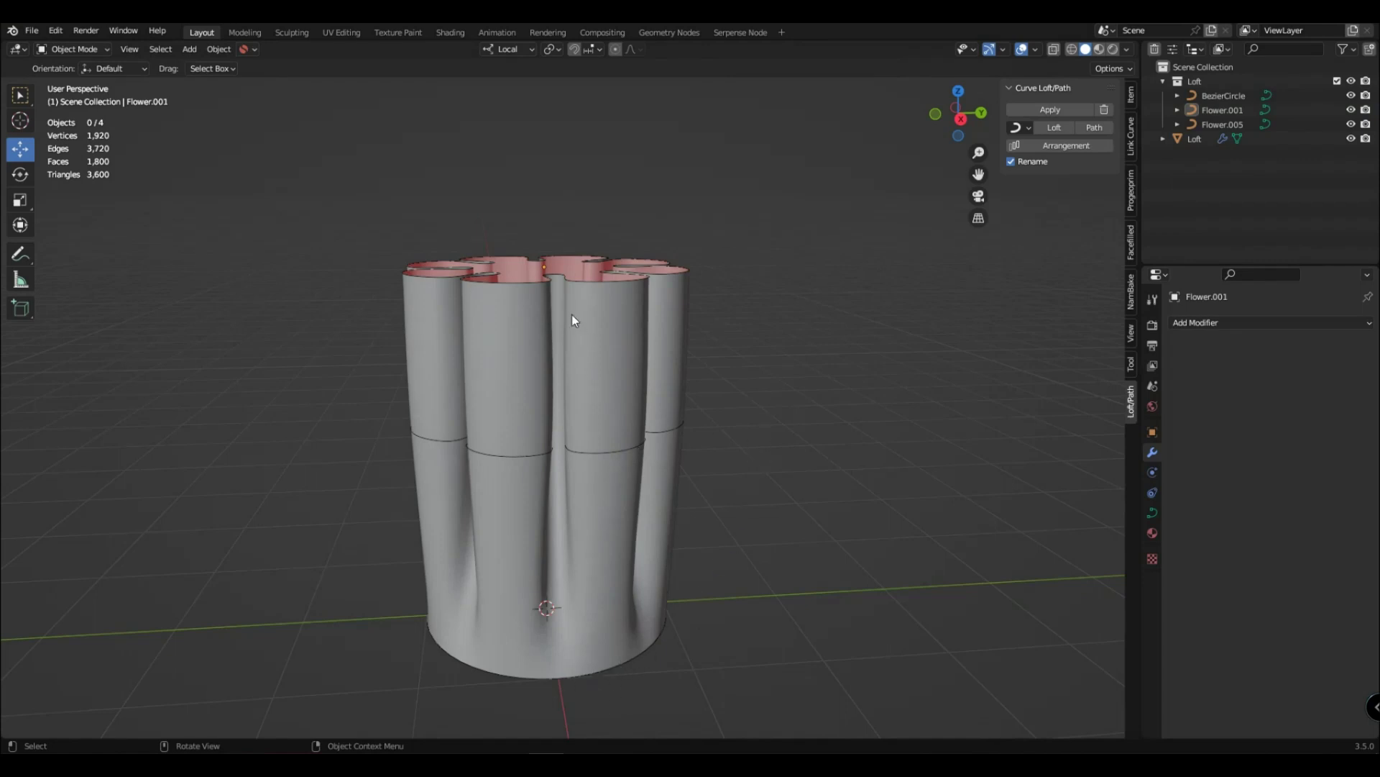
{"action": "scroll", "coordinate": [719, 342], "scroll_direction": "down", "scroll_amount": 2}
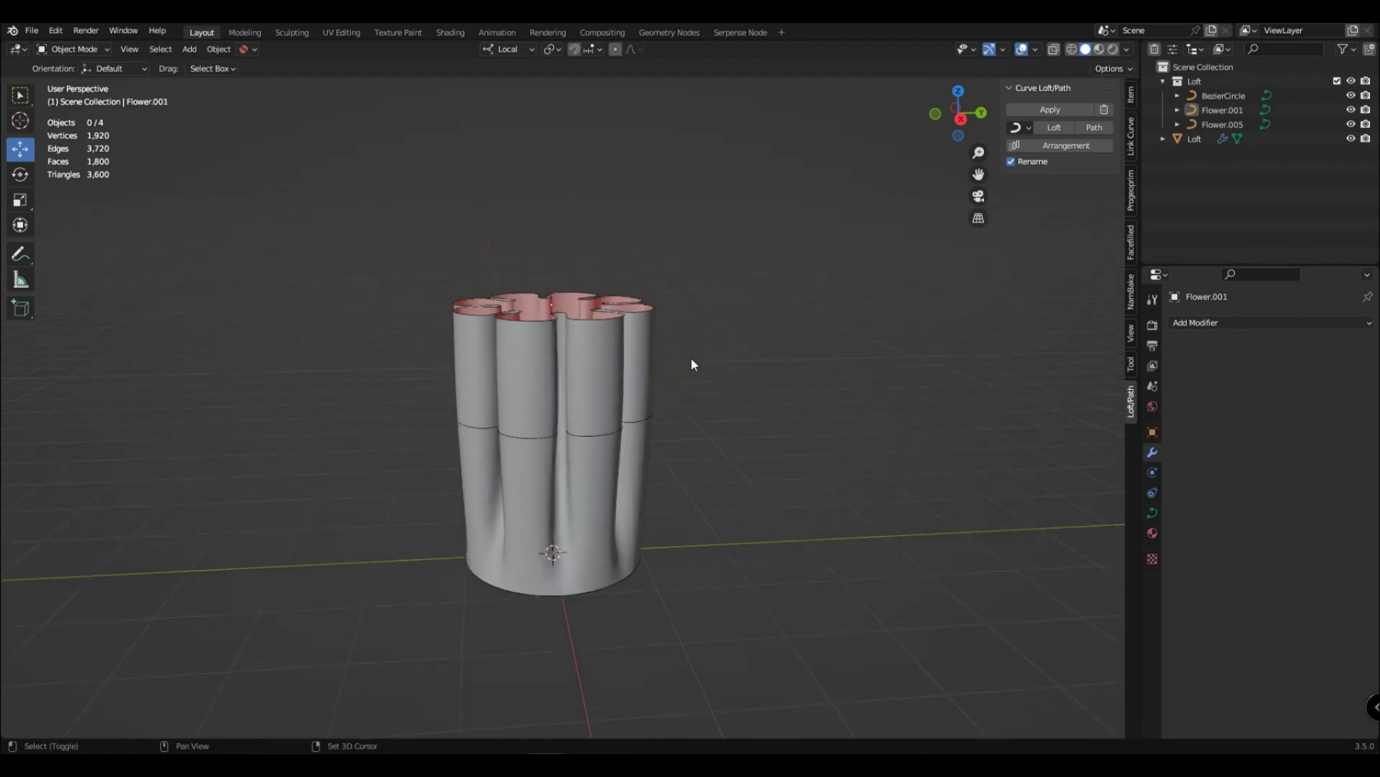
{"action": "middle_click_drag", "start_coordinate": [693, 364], "coordinate": [682, 414]}
{"action": "scroll", "coordinate": [679, 407], "scroll_direction": "up", "scroll_amount": 1}
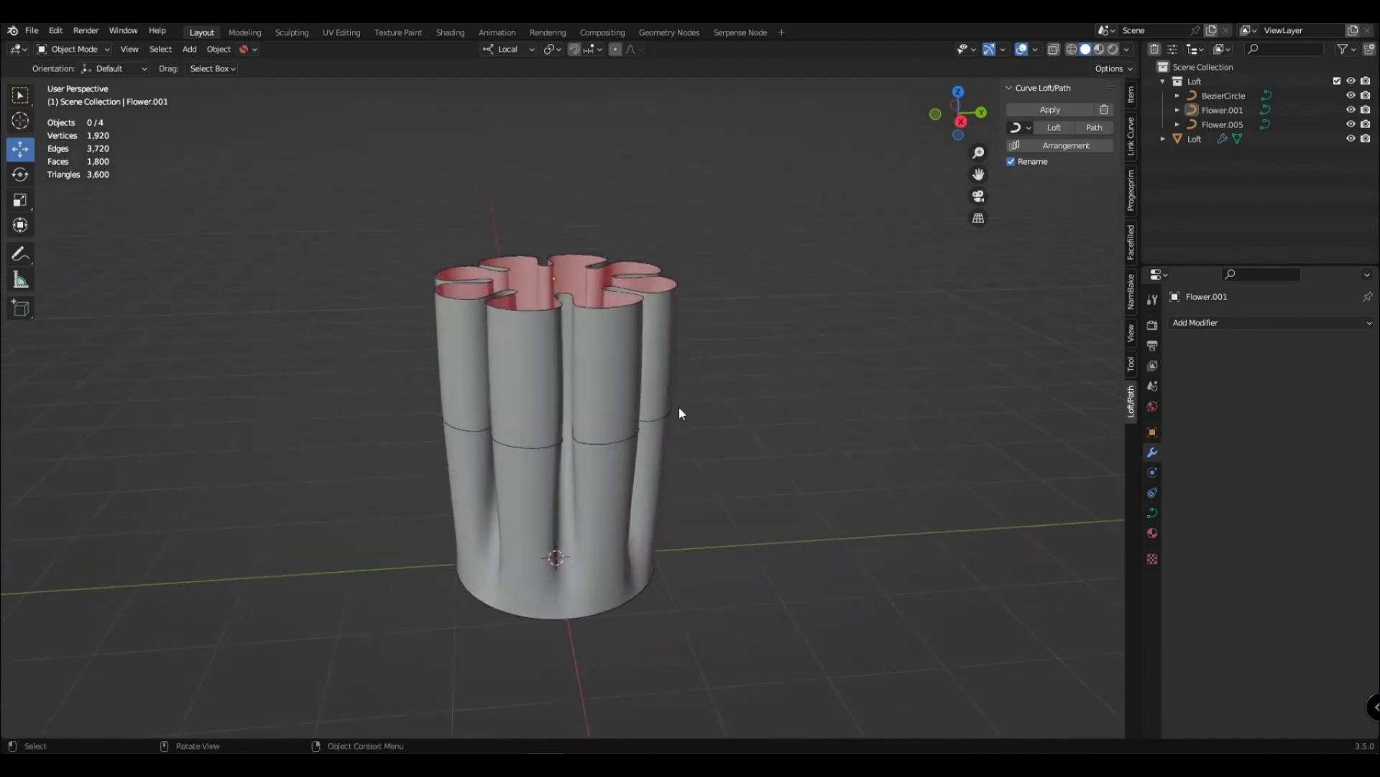
{"action": "scroll", "coordinate": [719, 391], "scroll_direction": "up", "scroll_amount": 1}
Step: Duplicate the base circle upward to make the cylinder taller with a round rim
{"action": "left_click", "coordinate": [603, 618]}
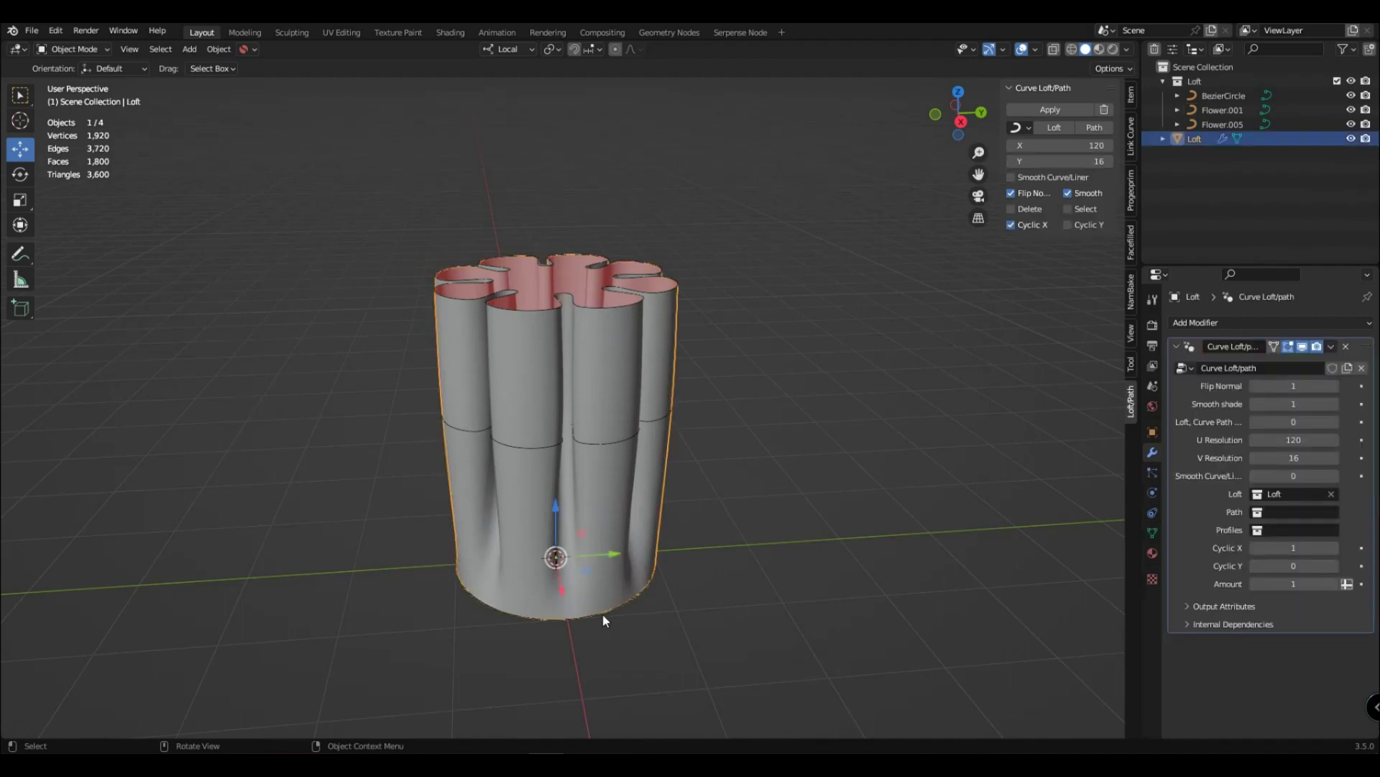
{"action": "key", "text": "shift+d"}
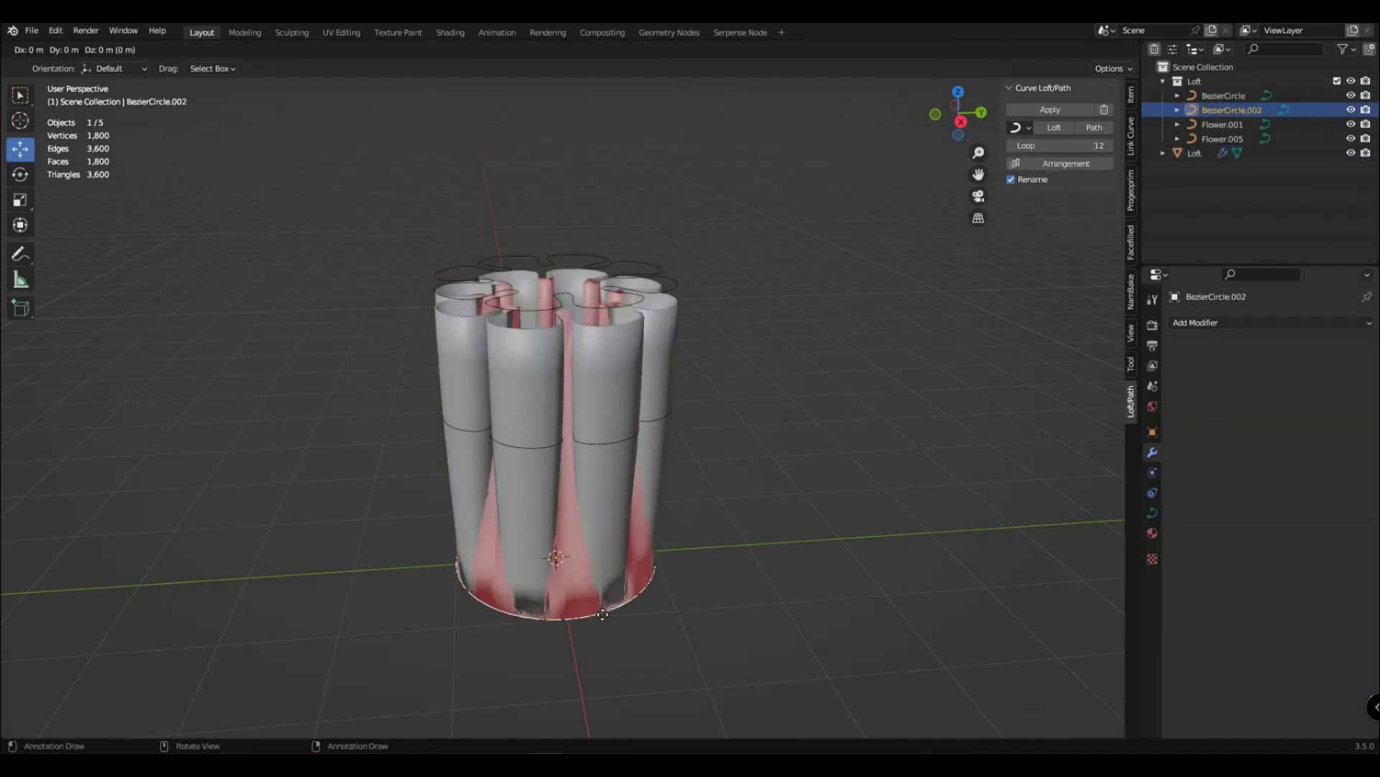
{"action": "key", "text": "z"}
{"action": "key", "text": "z"}
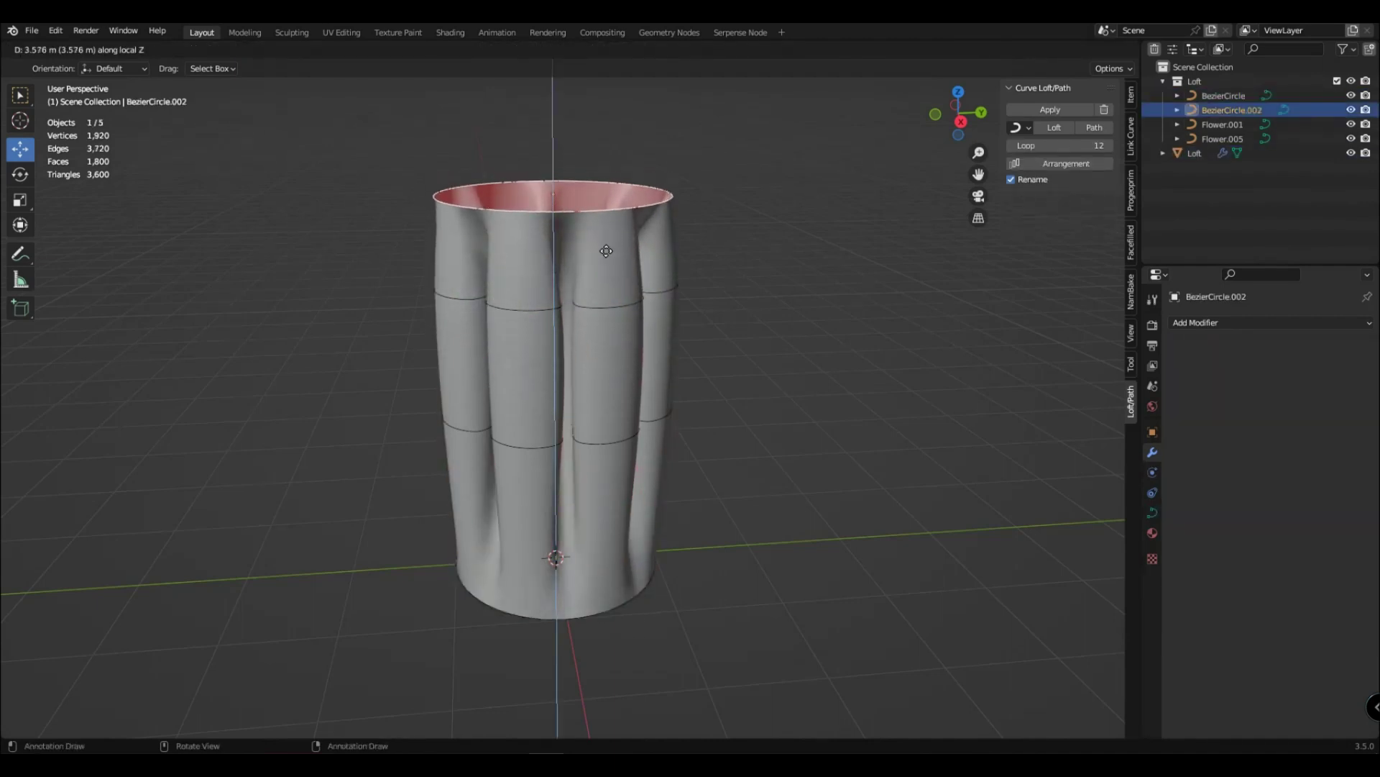
{"action": "left_click", "coordinate": [606, 246]}
{"action": "mouse_move", "coordinate": [598, 304]}
{"action": "middle_mouse_down"}
{"action": "mouse_move", "coordinate": [652, 296]}
{"action": "mouse_move", "coordinate": [565, 294]}
{"action": "middle_mouse_up"}
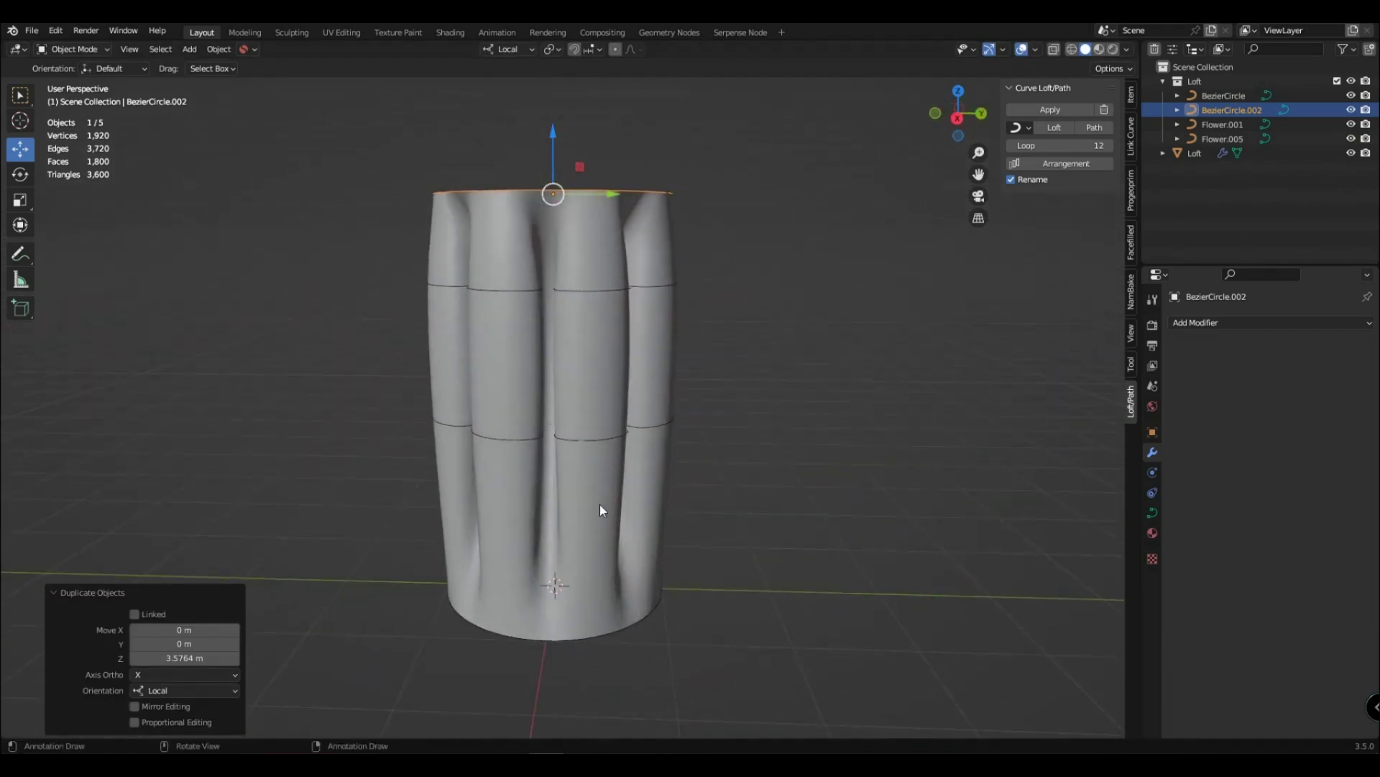
{"action": "mouse_move", "coordinate": [627, 198]}
{"action": "middle_mouse_down"}
{"action": "mouse_move", "coordinate": [663, 296]}
{"action": "mouse_move", "coordinate": [660, 431]}
{"action": "middle_mouse_up"}
Step: Move the upper flower ring slightly lower along Z
{"action": "left_click", "coordinate": [660, 444]}
{"action": "left_click", "coordinate": [562, 499]}
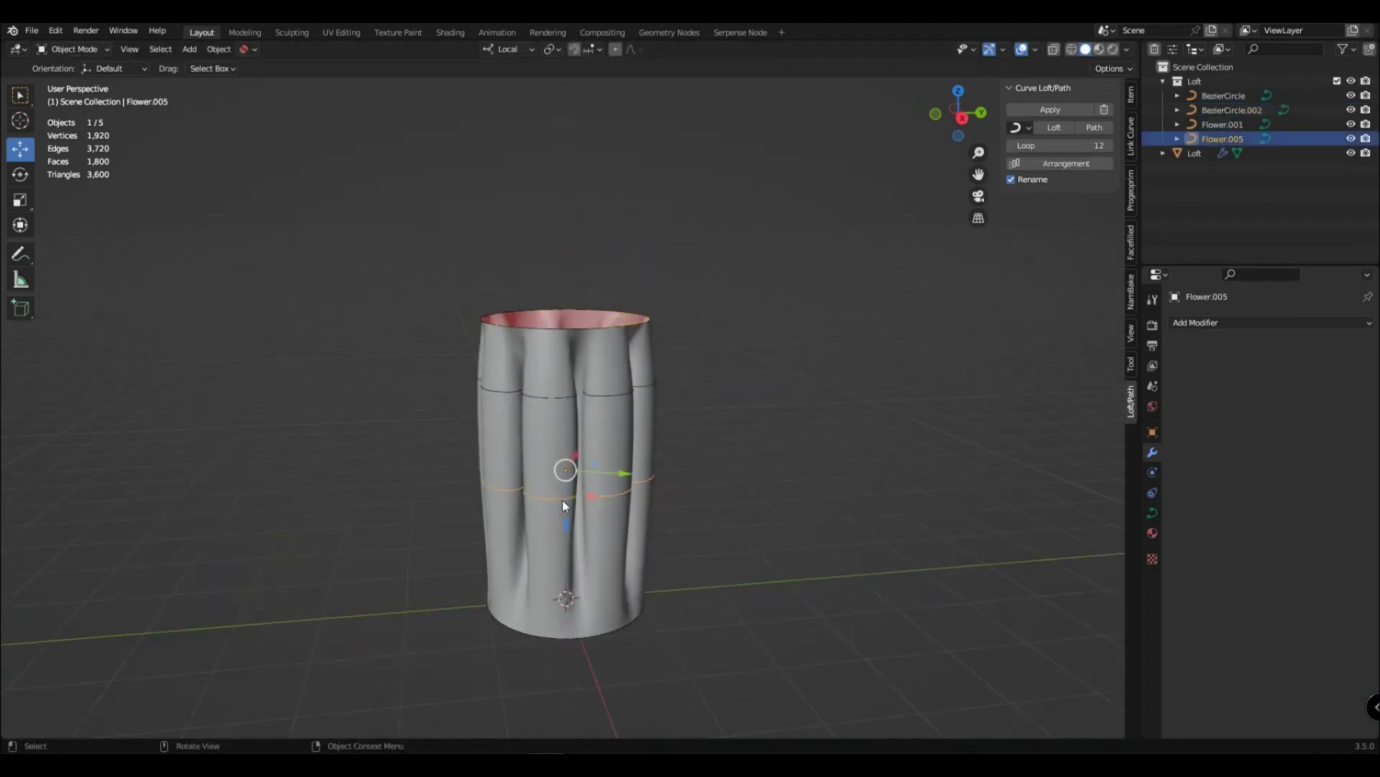
{"action": "key", "text": "g"}
{"action": "key", "text": "z"}
{"action": "left_click", "coordinate": [562, 546]}
{"action": "left_click", "coordinate": [571, 395]}
{"action": "key", "text": "g"}
{"action": "key", "text": "z"}
{"action": "key", "text": "z"}
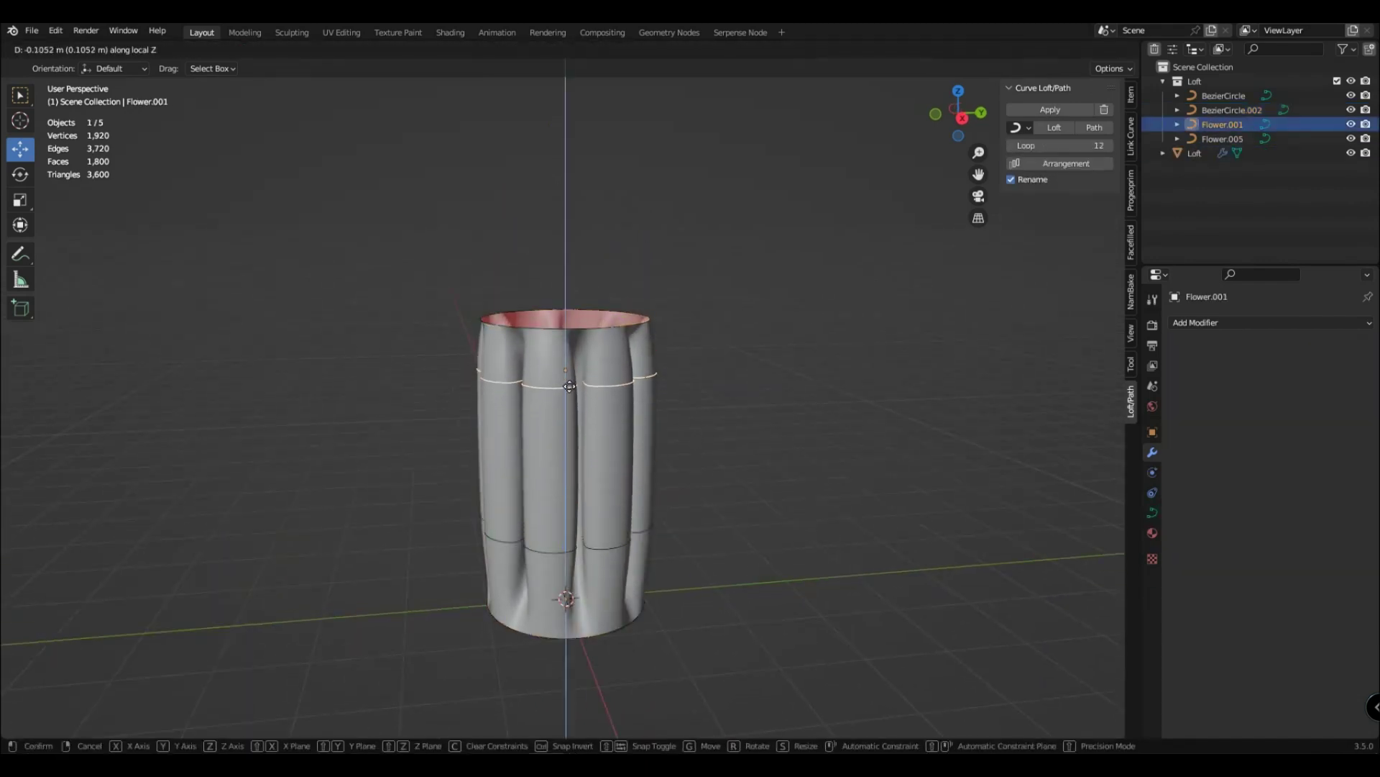
{"action": "left_click", "coordinate": [572, 408]}
{"action": "scroll", "coordinate": [584, 597], "scroll_direction": "up", "scroll_amount": 2}
{"action": "scroll", "coordinate": [588, 576], "scroll_direction": "up", "scroll_amount": 2}
{"action": "scroll", "coordinate": [547, 547], "scroll_direction": "up", "scroll_amount": 2}
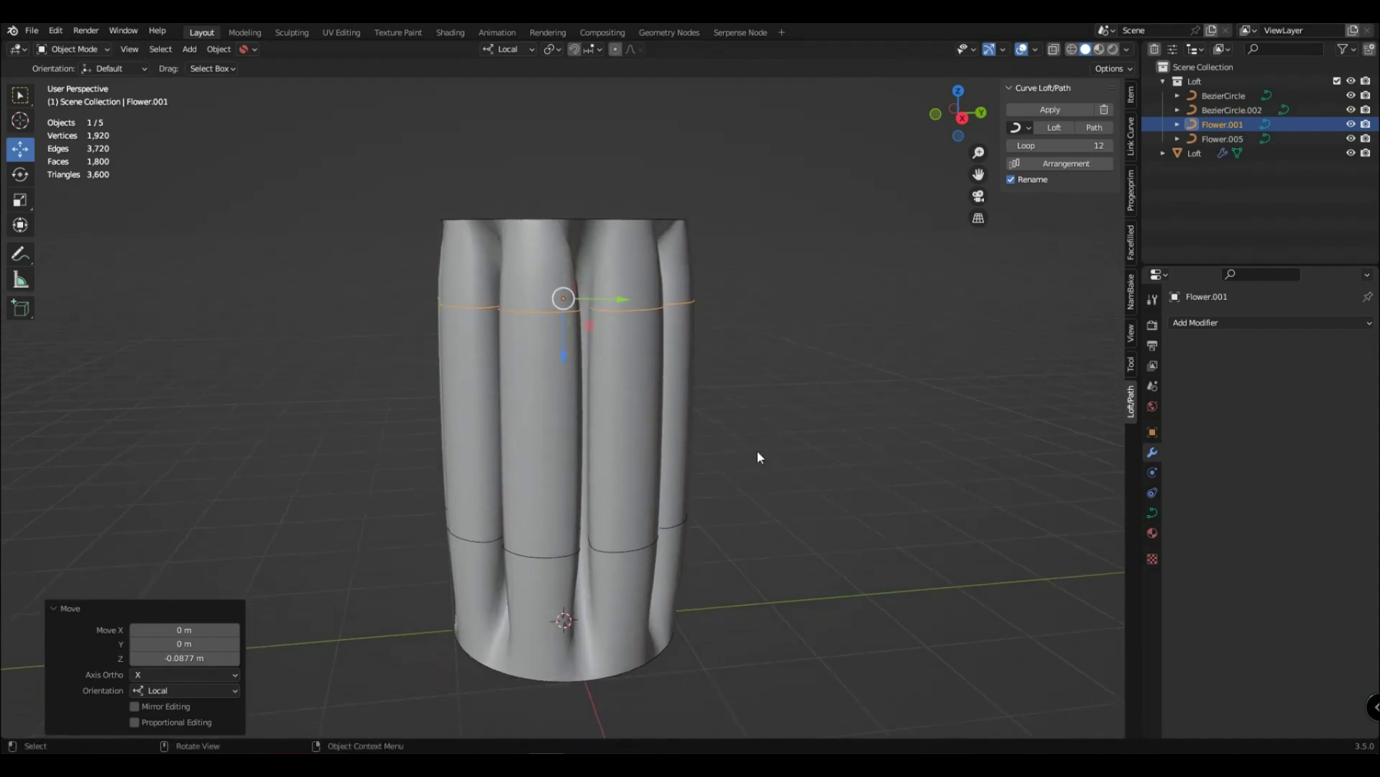
{"action": "left_click", "coordinate": [566, 557]}
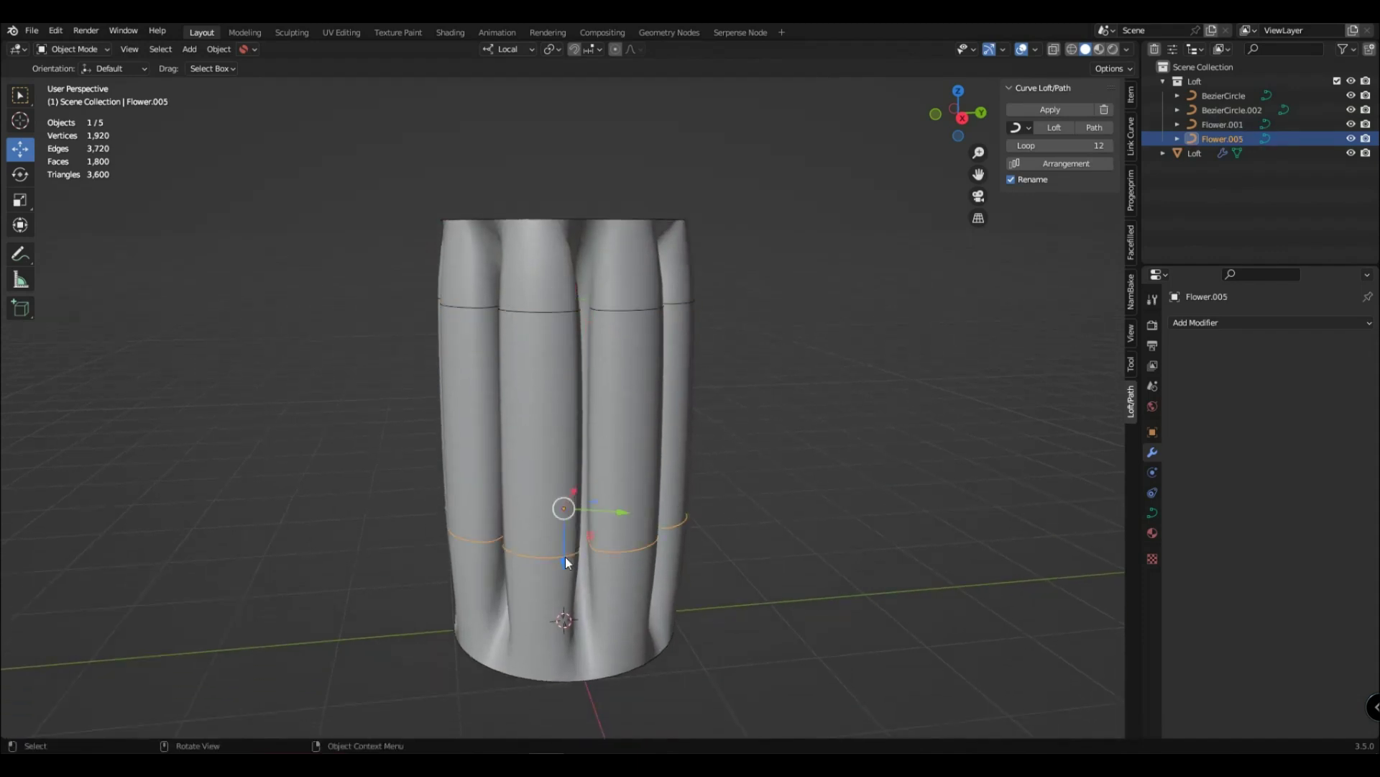
Step: In Edit Mode, duplicate the flower ring's points upward and twist the copy about Z
{"action": "key", "text": "Tab"}
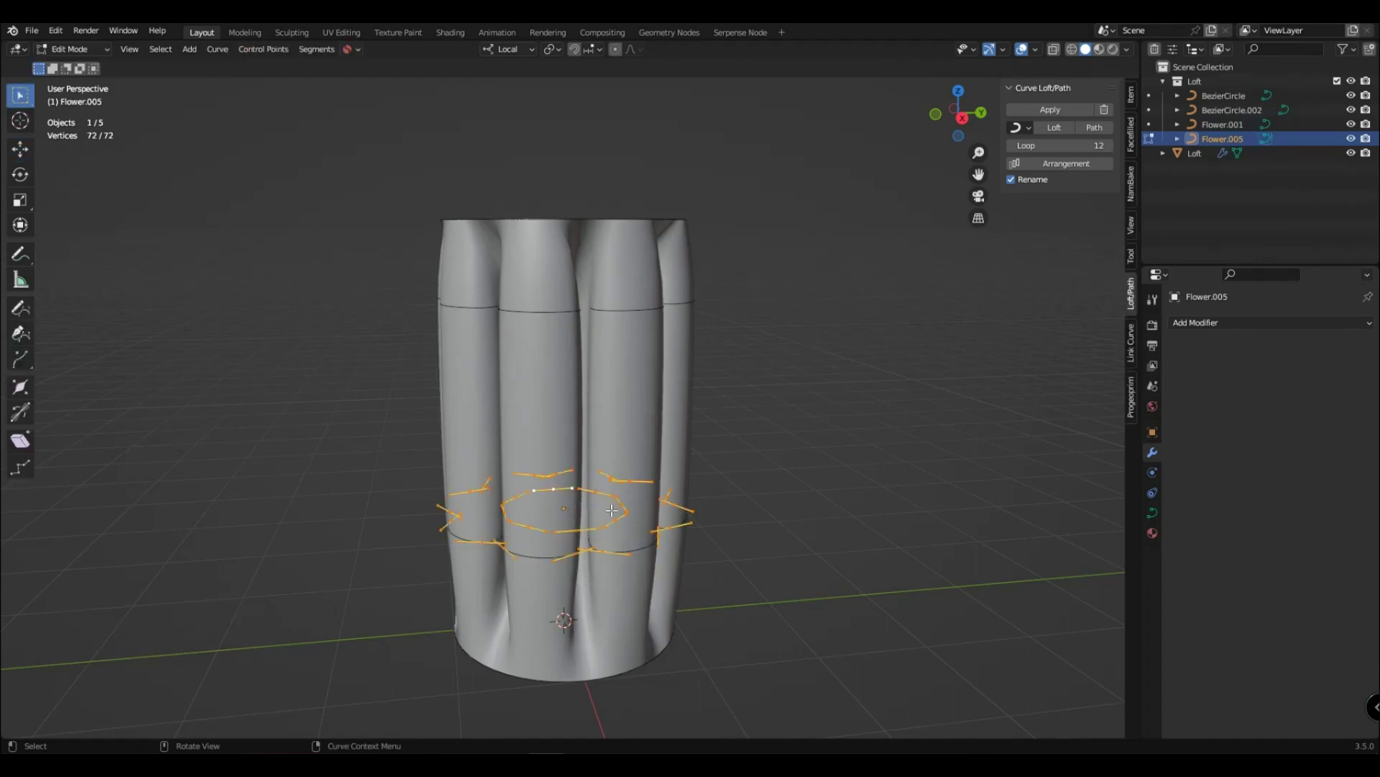
{"action": "key", "text": "shift+d"}
{"action": "key", "text": "z"}
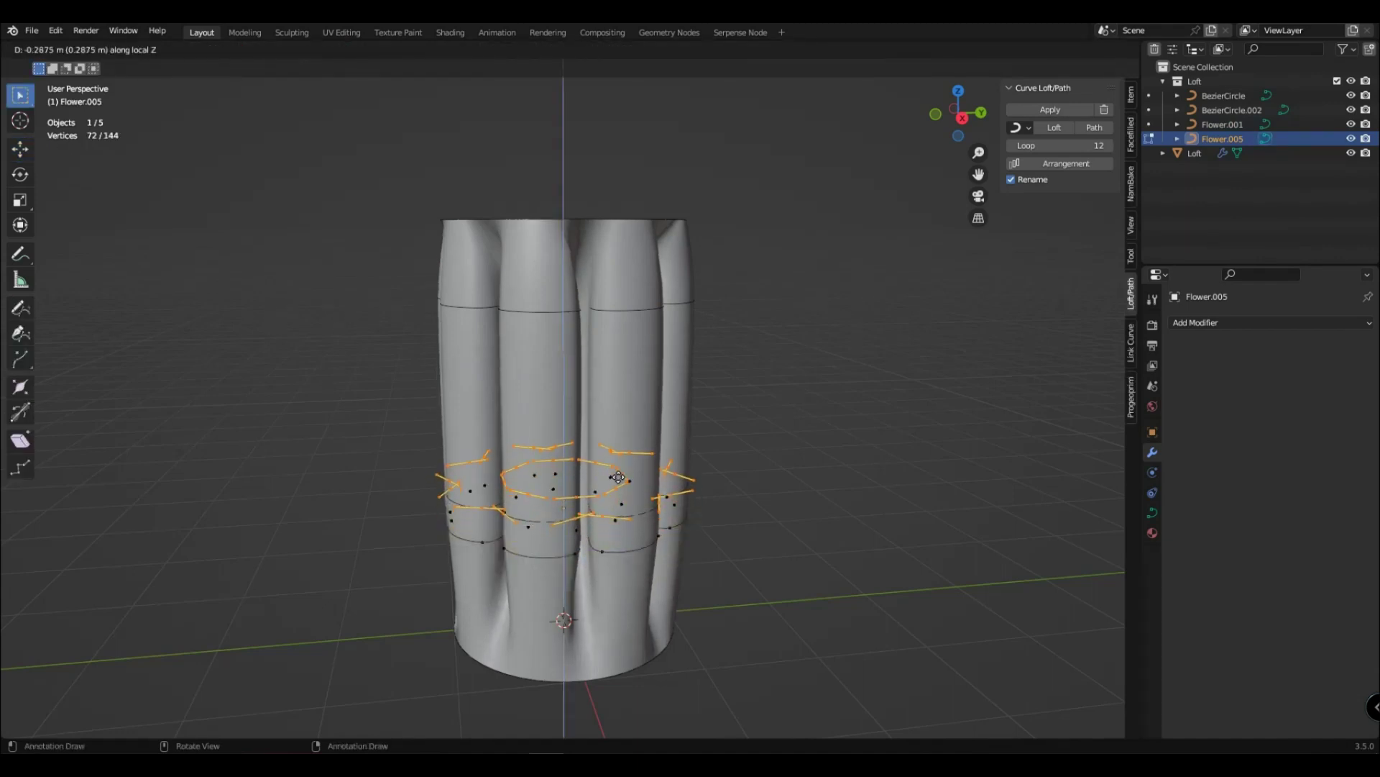
{"action": "left_click", "coordinate": [631, 500]}
{"action": "key", "text": "r"}
{"action": "key", "text": "z"}
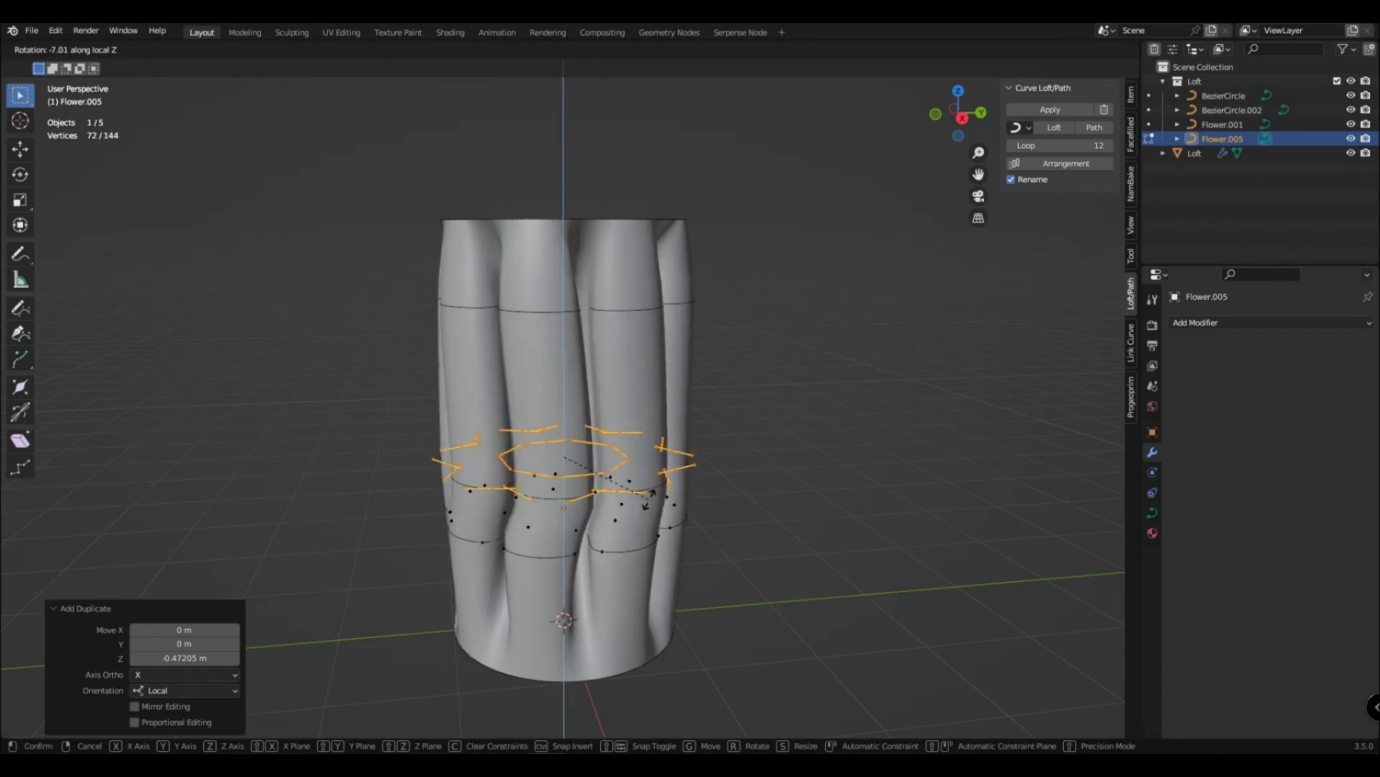
{"action": "left_click", "coordinate": [648, 500]}
Step: Add a third raised ring copy with a further twist about Z
{"action": "key", "text": "shift+d"}
{"action": "key", "text": "z"}
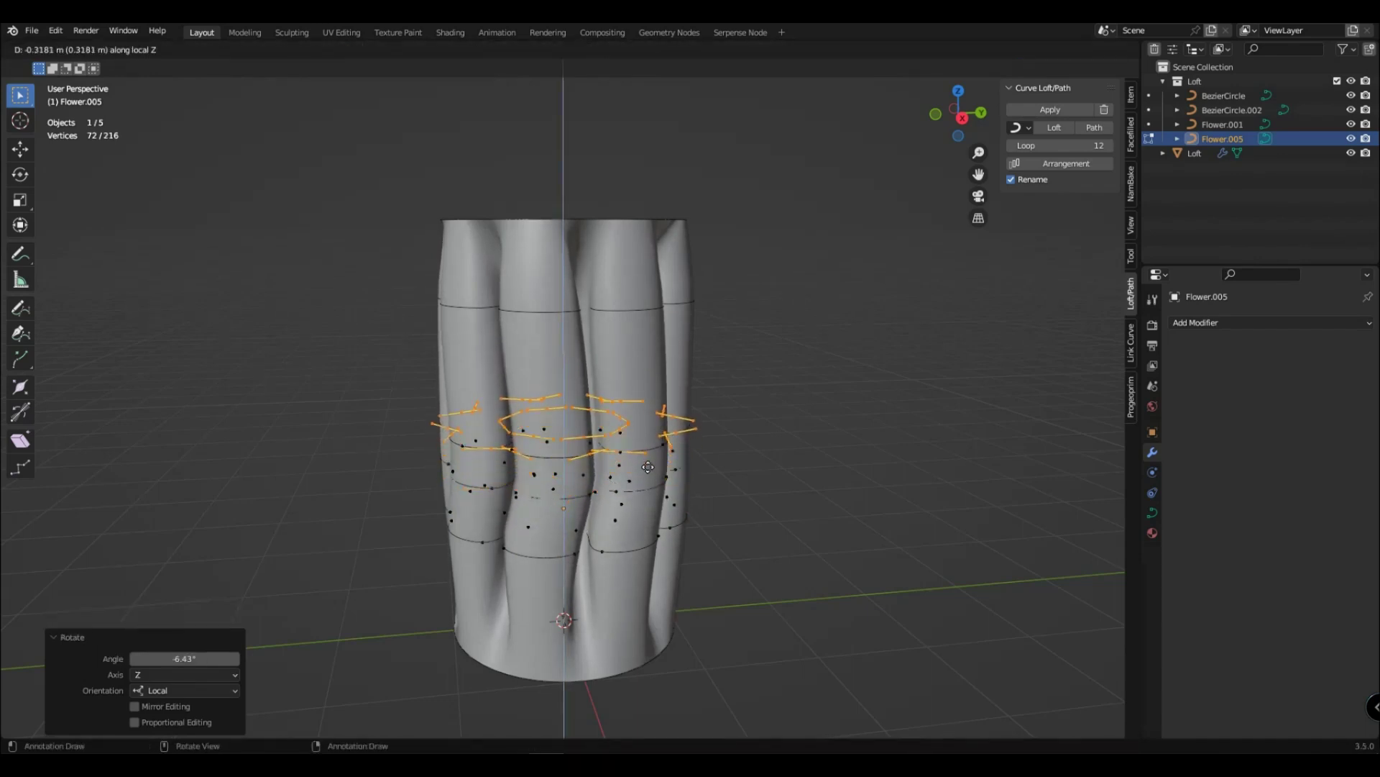
{"action": "left_click", "coordinate": [672, 467]}
{"action": "key", "text": "r"}
{"action": "key", "text": "z"}
{"action": "left_click", "coordinate": [678, 460]}
{"action": "key", "text": "Tab"}
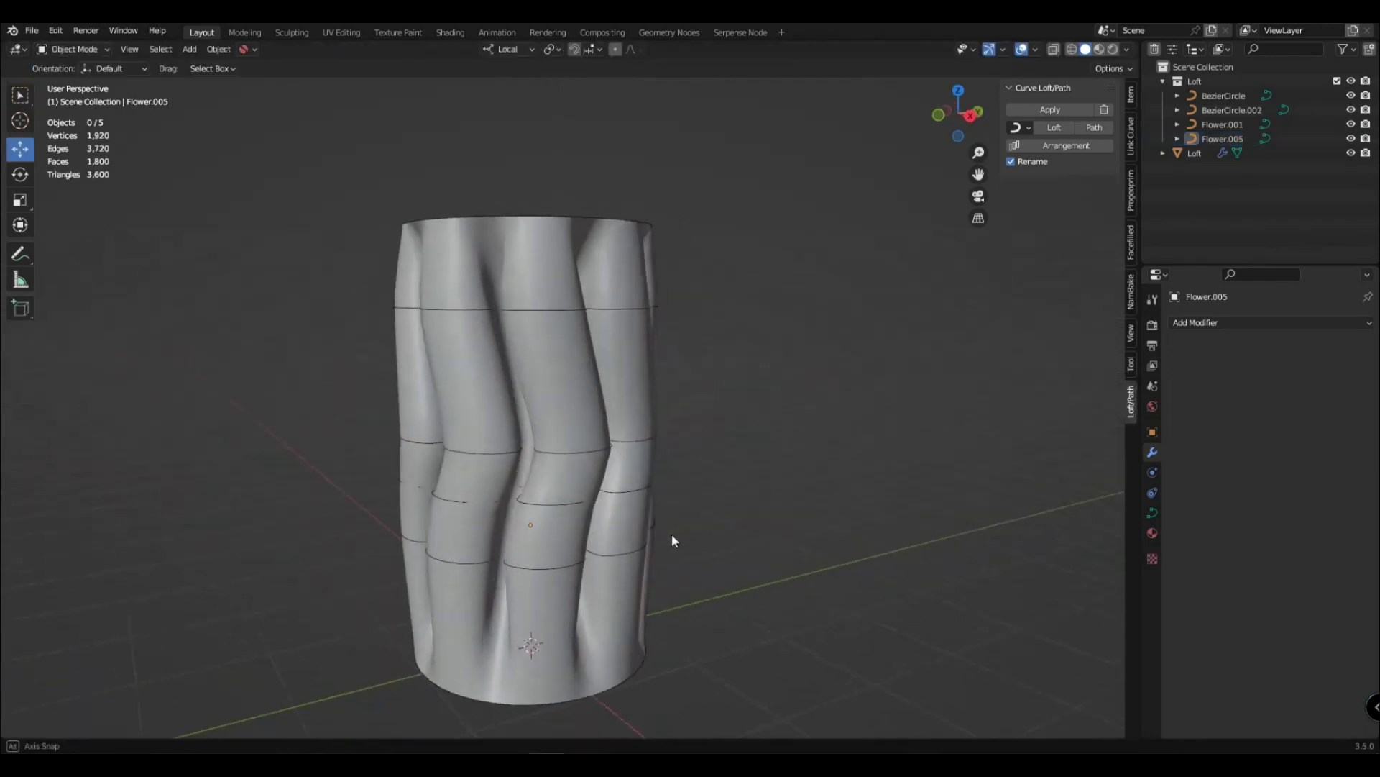
Step: Raise the loft's Y resolution to 43
{"action": "left_click", "coordinate": [665, 525]}
{"action": "left_click_drag", "start_coordinate": [1057, 161], "coordinate": [1108, 161]}
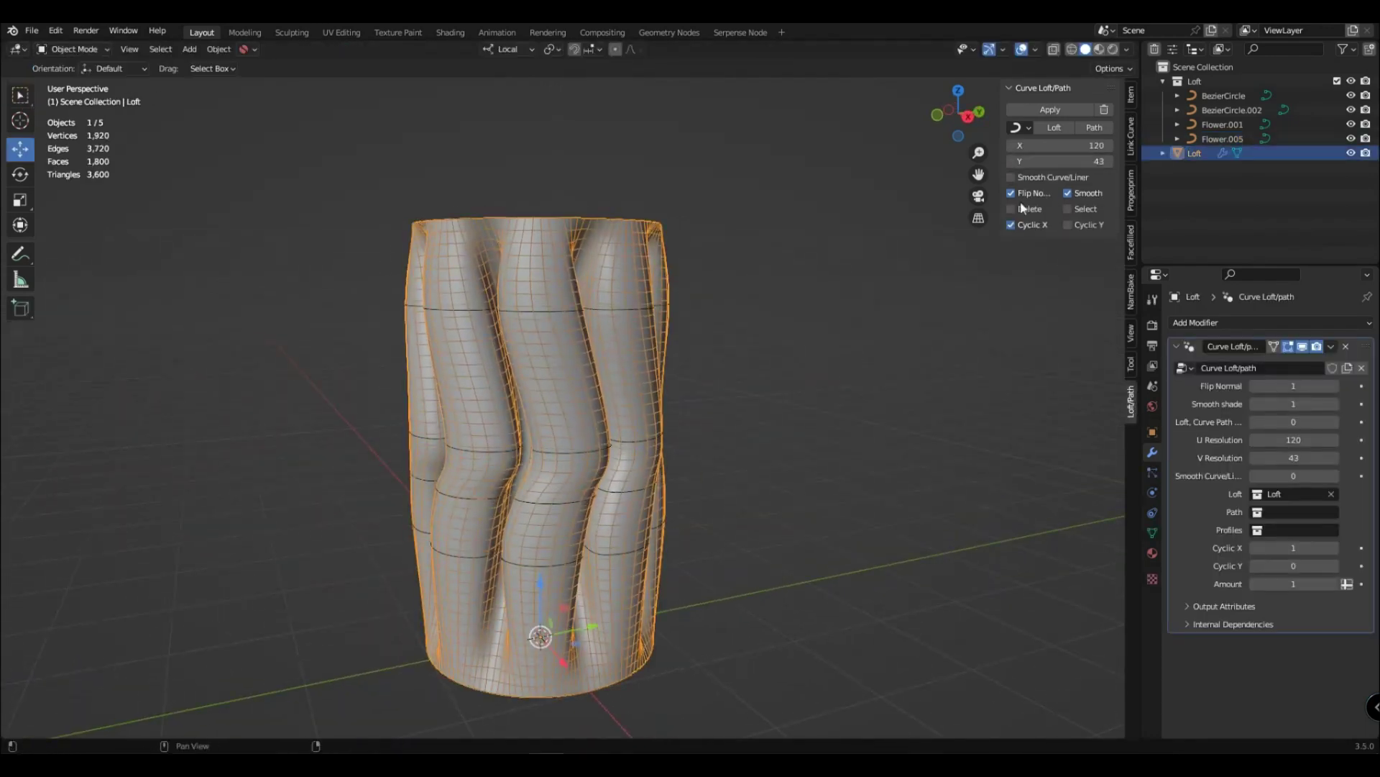
{"action": "middle_click_drag", "start_coordinate": [637, 497], "coordinate": [641, 494]}
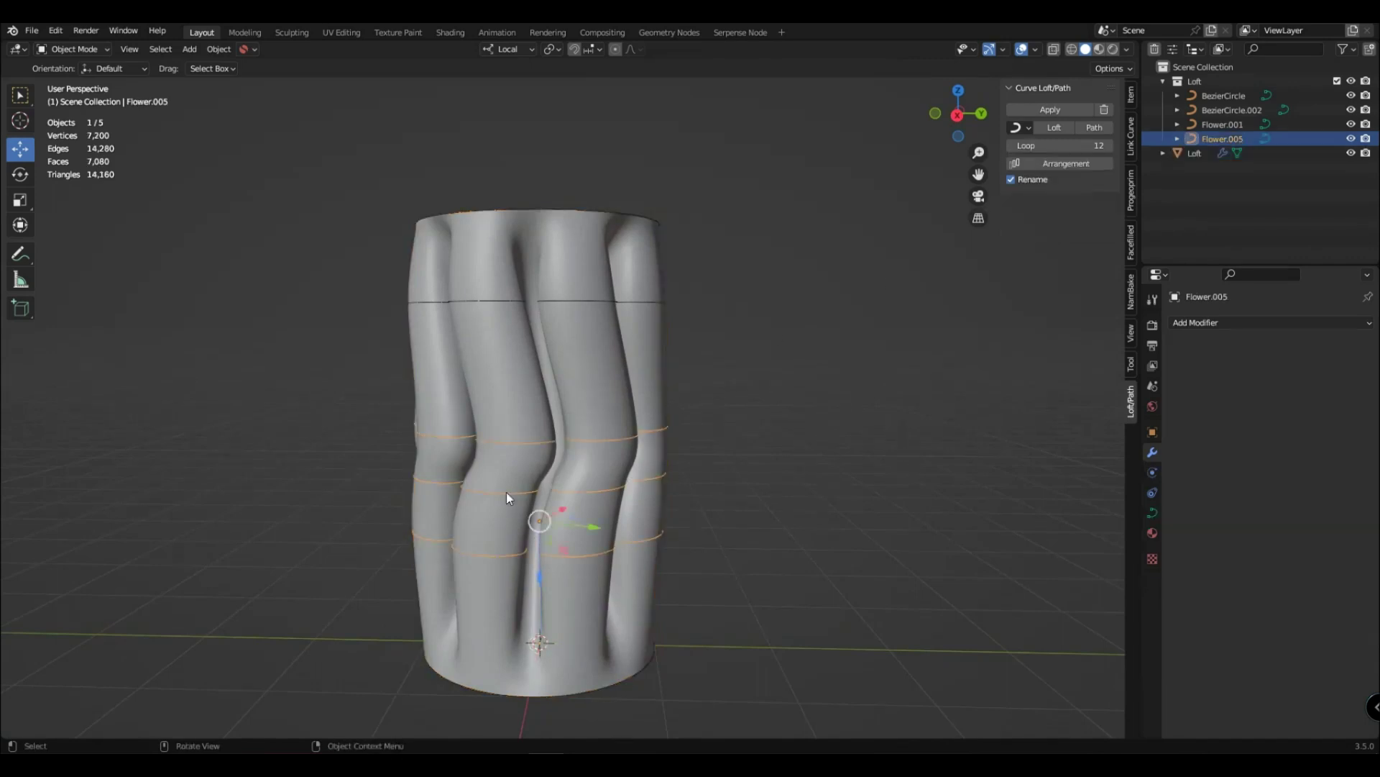
Step: Move the lower flower ring's points to a new height along Z and clear the selection
{"action": "left_click", "coordinate": [529, 450]}
{"action": "key", "text": "Tab"}
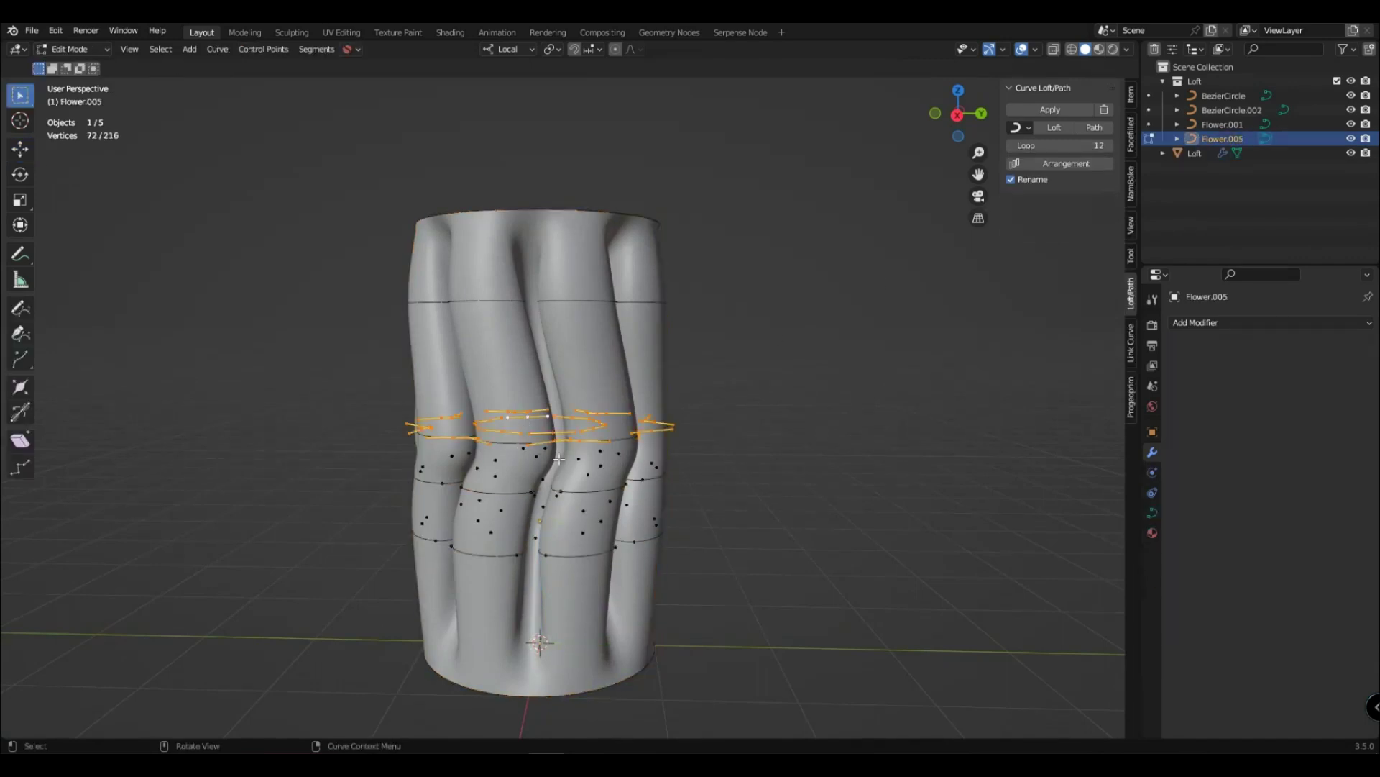
{"action": "key", "text": "g"}
{"action": "key", "text": "z"}
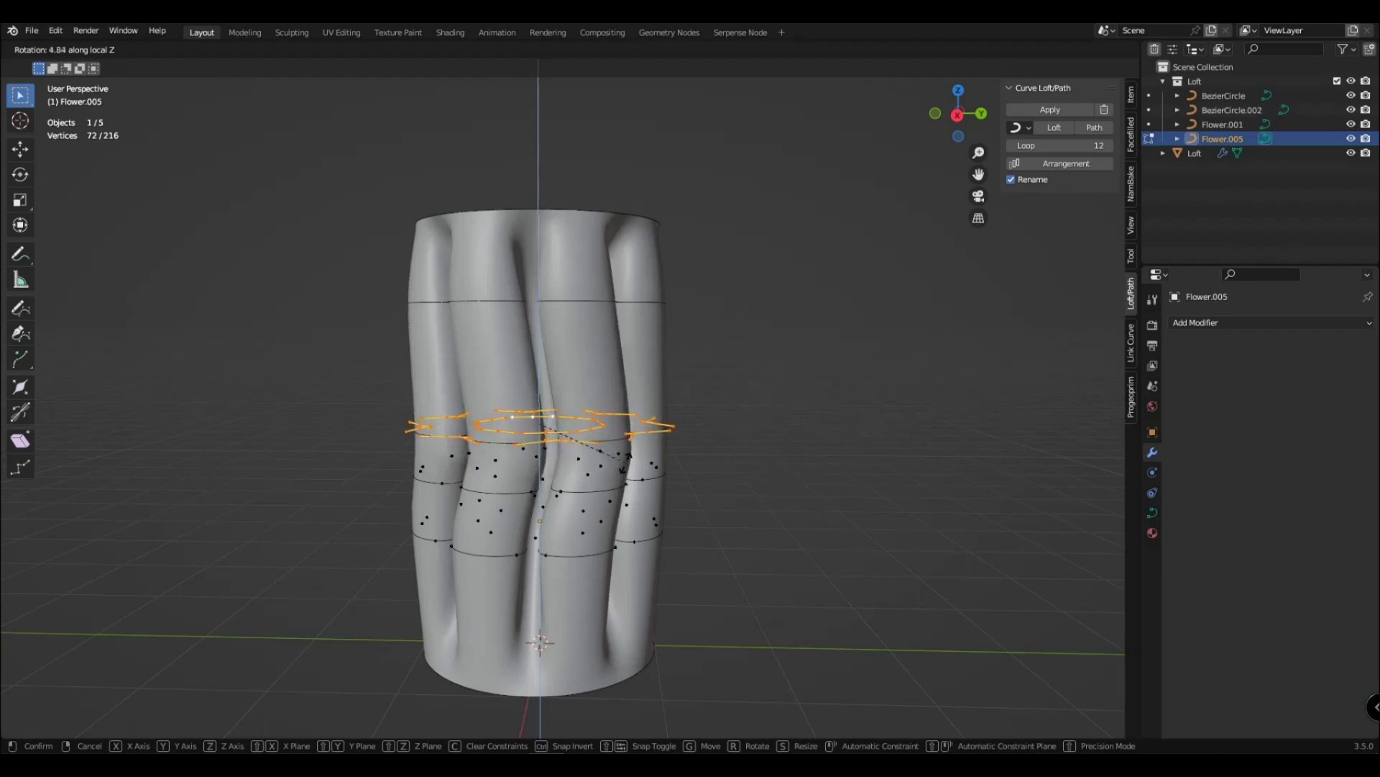
{"action": "left_click", "coordinate": [636, 460]}
{"action": "key", "text": "Tab"}
{"action": "key", "text": "alt+a"}
{"action": "mouse_move", "coordinate": [596, 493]}
{"action": "middle_mouse_down"}
{"action": "mouse_move", "coordinate": [635, 516]}
{"action": "mouse_move", "coordinate": [598, 520]}
{"action": "middle_mouse_up"}
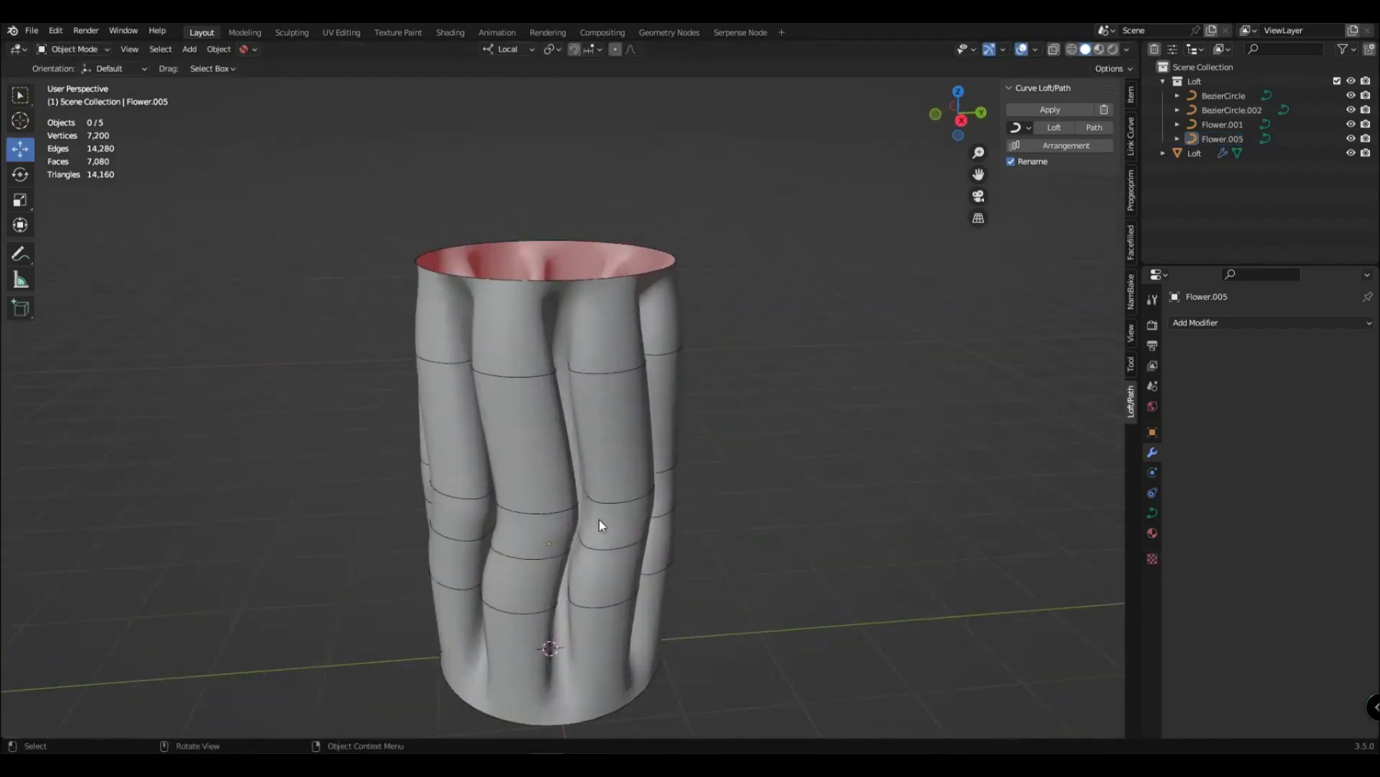
Step: Duplicate the top circle profile upward above the vase top
{"action": "left_click", "coordinate": [588, 301]}
{"action": "middle_click_drag", "start_coordinate": [588, 301], "coordinate": [707, 435]}
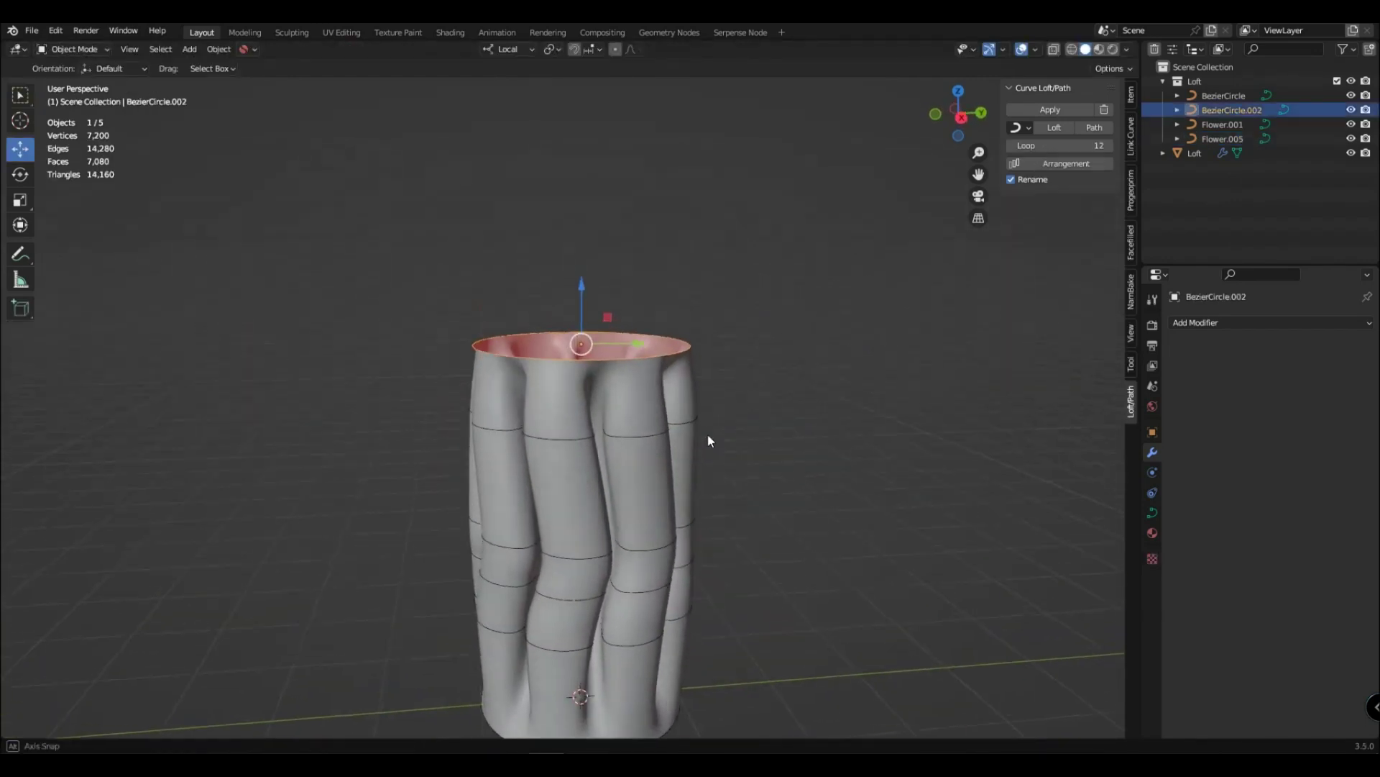
{"action": "key", "text": "shift+d"}
{"action": "key", "text": "z"}
{"action": "key", "text": "z"}
{"action": "left_click", "coordinate": [709, 284]}
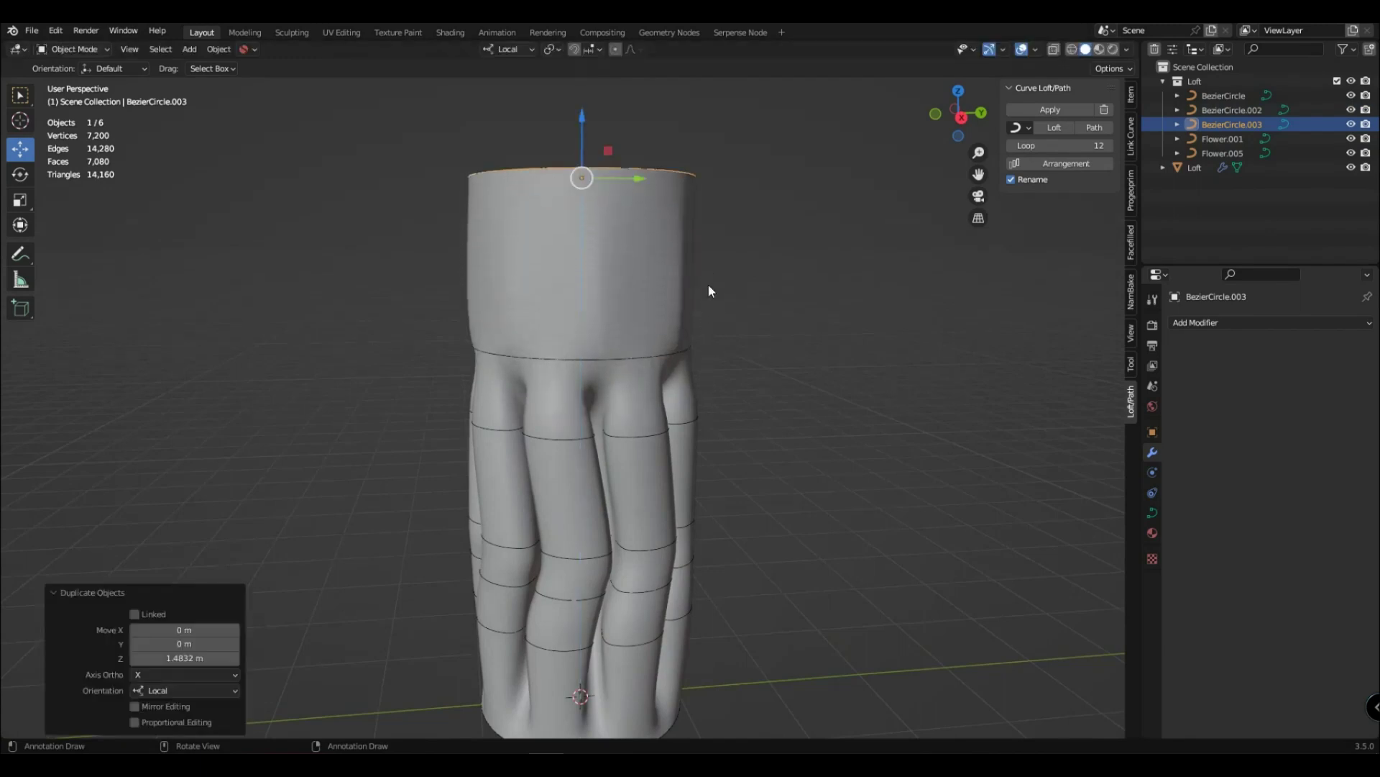
{"action": "middle_click_drag", "start_coordinate": [709, 283], "coordinate": [726, 434], "text": "shift"}
Step: Add a second circle copy at the new top and nudge the middle neck circle higher
{"action": "key", "text": "shift+d"}
{"action": "key", "text": "z"}
{"action": "key", "text": "z"}
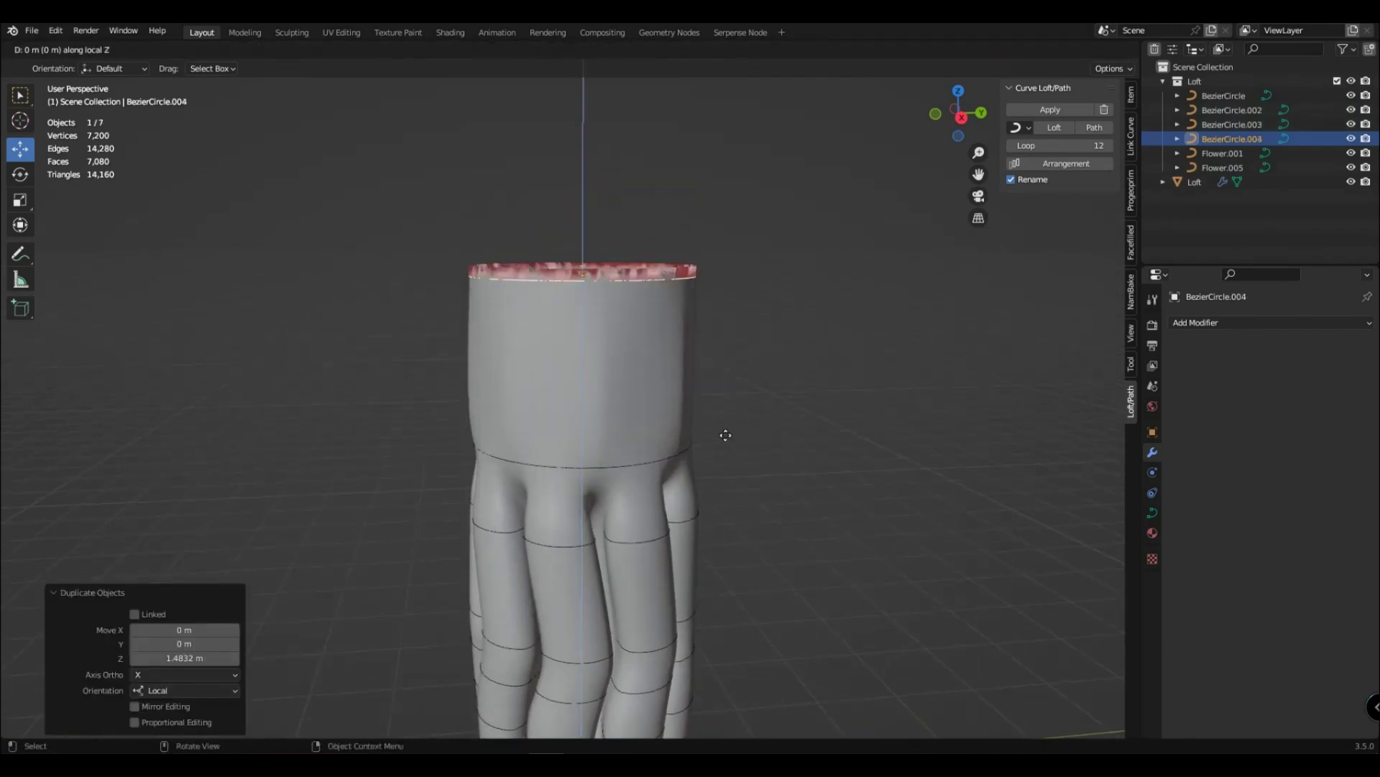
{"action": "left_click", "coordinate": [662, 286]}
{"action": "key", "text": "g"}
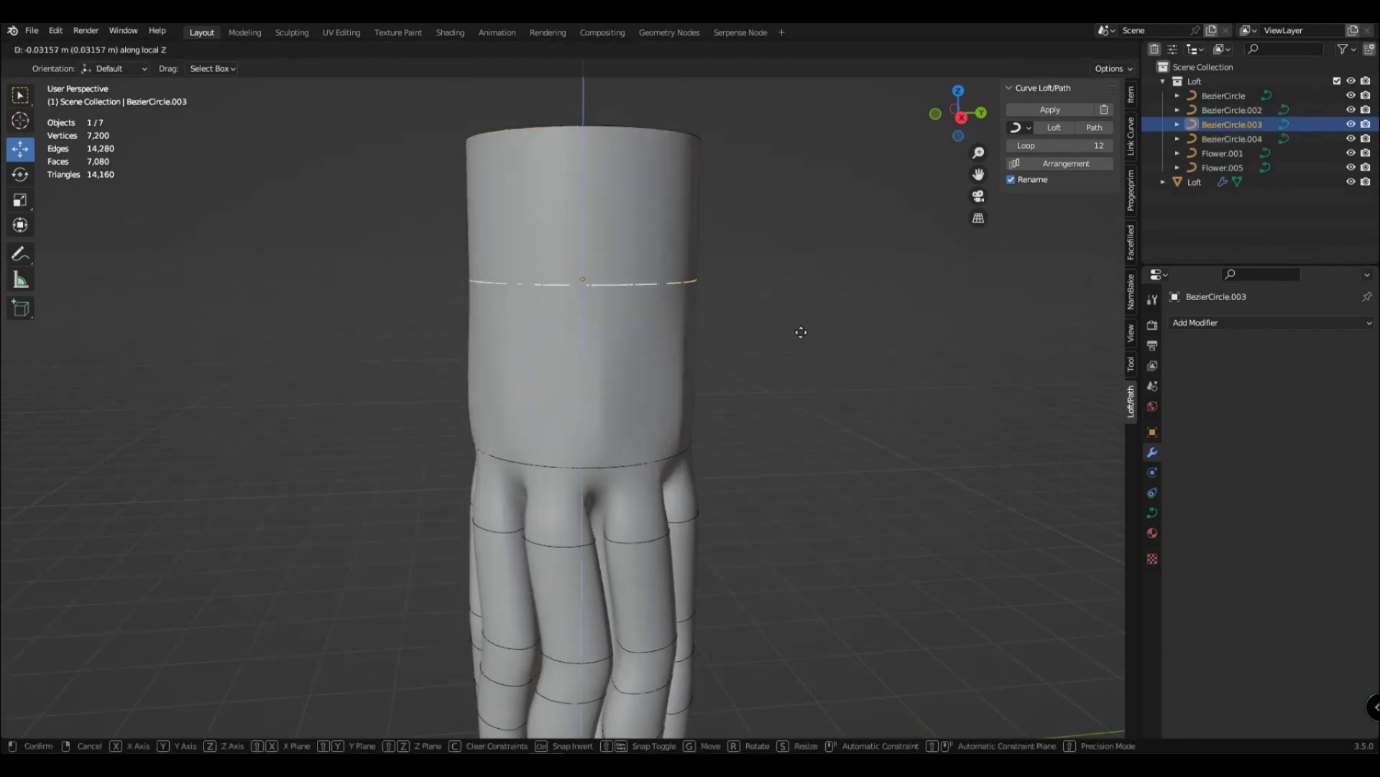
{"action": "key", "text": "z"}
{"action": "key", "text": "z"}
{"action": "left_click", "coordinate": [788, 302]}
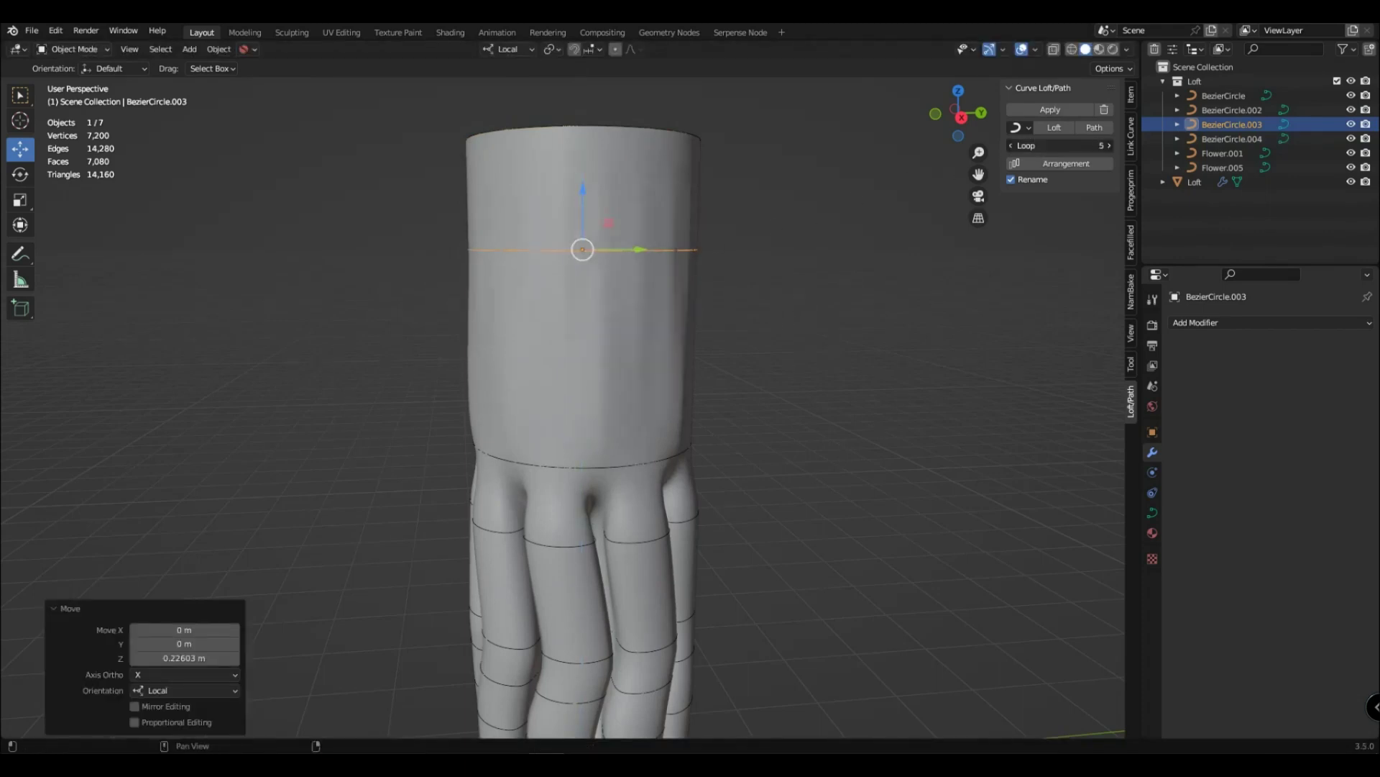
Step: Adjust the profile's Loop count, settling on 2
{"action": "mouse_move", "coordinate": [1061, 145]}
{"action": "left_mouse_down"}
{"action": "mouse_move", "coordinate": [1036, 145]}
{"action": "mouse_move", "coordinate": [1064, 146]}
{"action": "left_mouse_up"}
{"action": "mouse_move", "coordinate": [647, 345]}
{"action": "middle_mouse_down"}
{"action": "mouse_move", "coordinate": [677, 425]}
{"action": "mouse_move", "coordinate": [540, 342]}
{"action": "middle_mouse_up"}
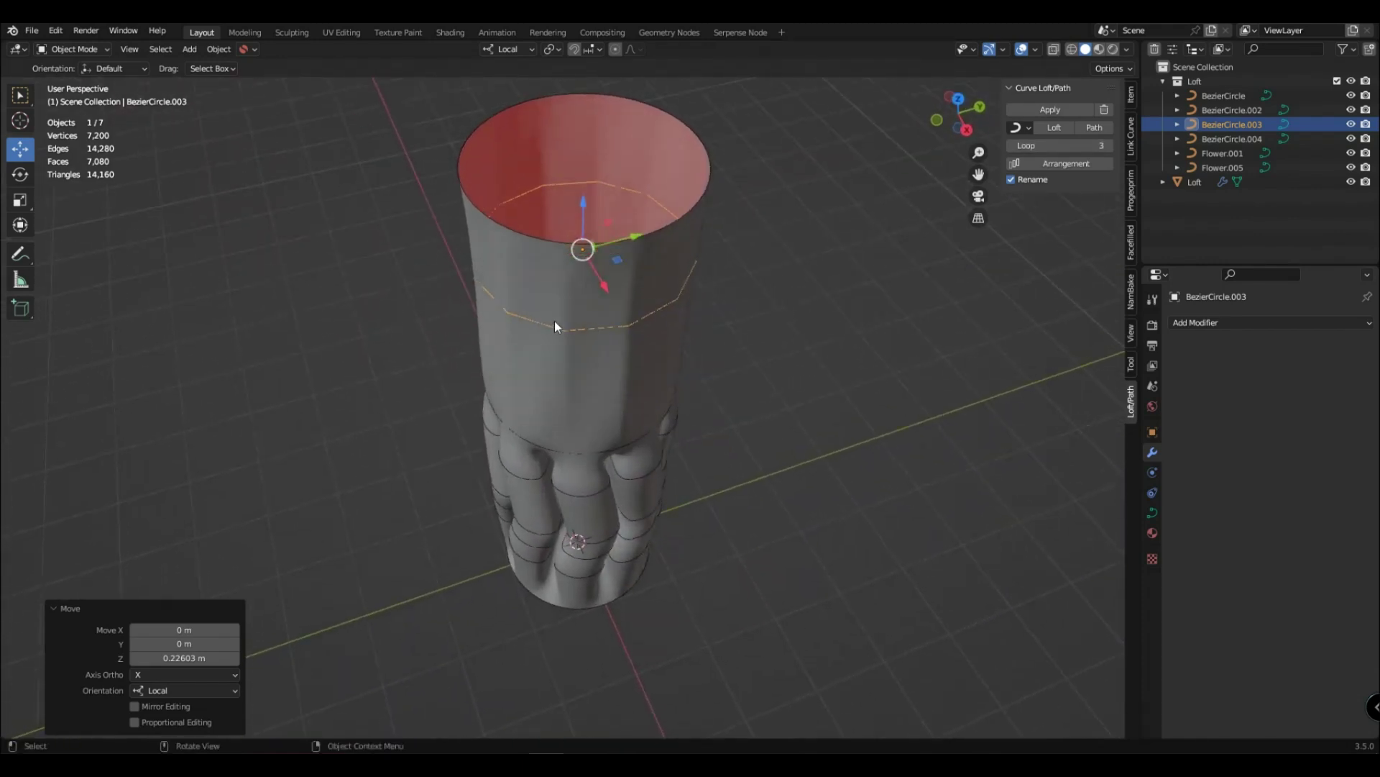
{"action": "left_click_drag", "start_coordinate": [1057, 145], "coordinate": [1061, 146]}
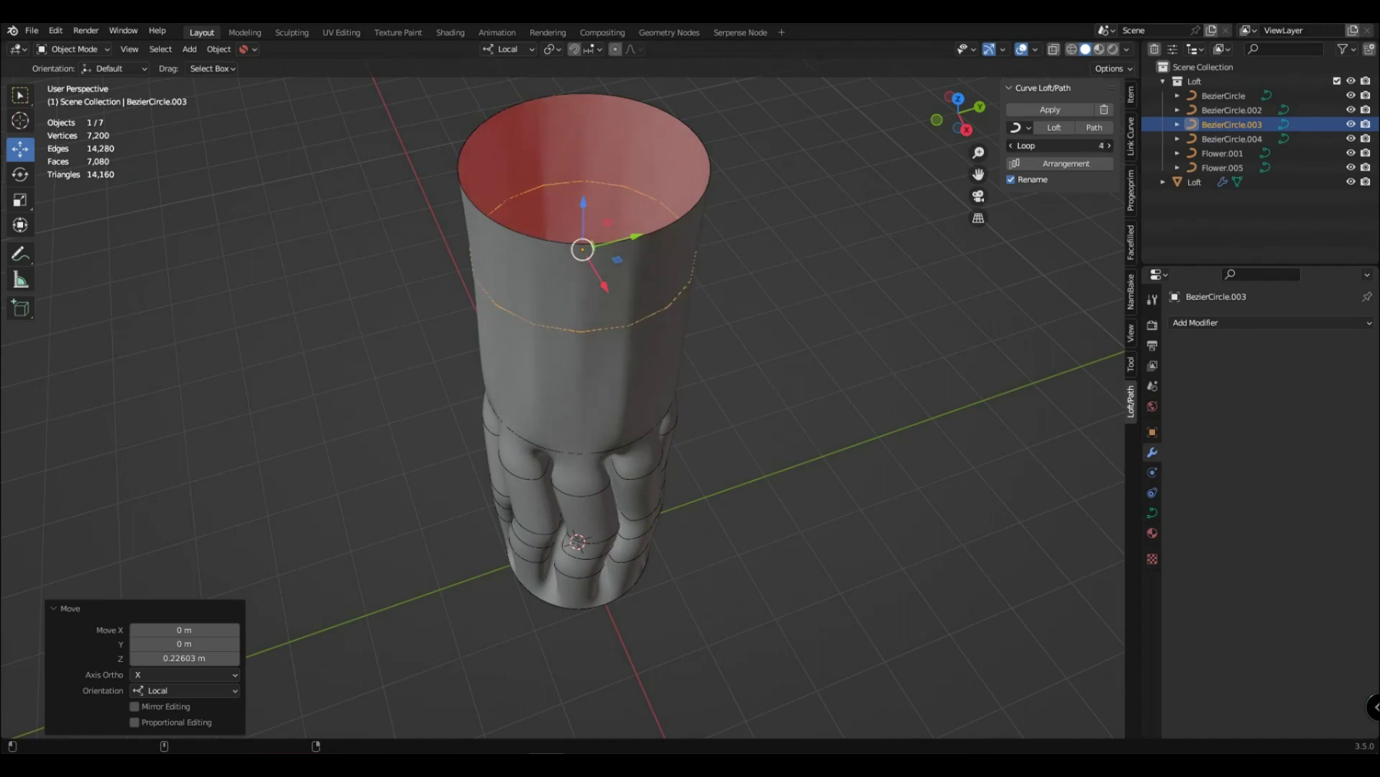
{"action": "left_click_drag", "start_coordinate": [1060, 146], "coordinate": [1044, 146]}
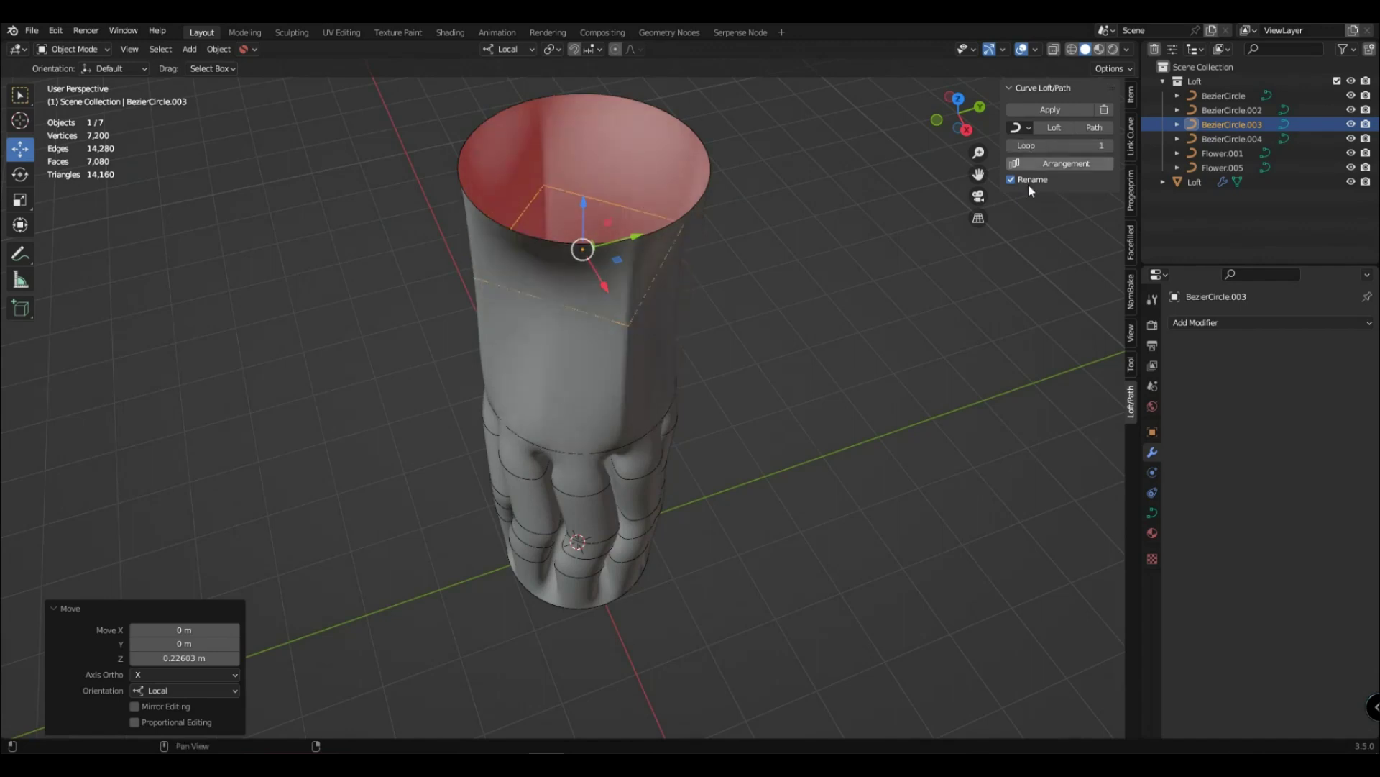
{"action": "scroll", "coordinate": [701, 254], "scroll_direction": "down", "scroll_amount": 2}
Step: Set the neck-base circle profile's Loop count to 1
{"action": "left_click", "coordinate": [676, 245]}
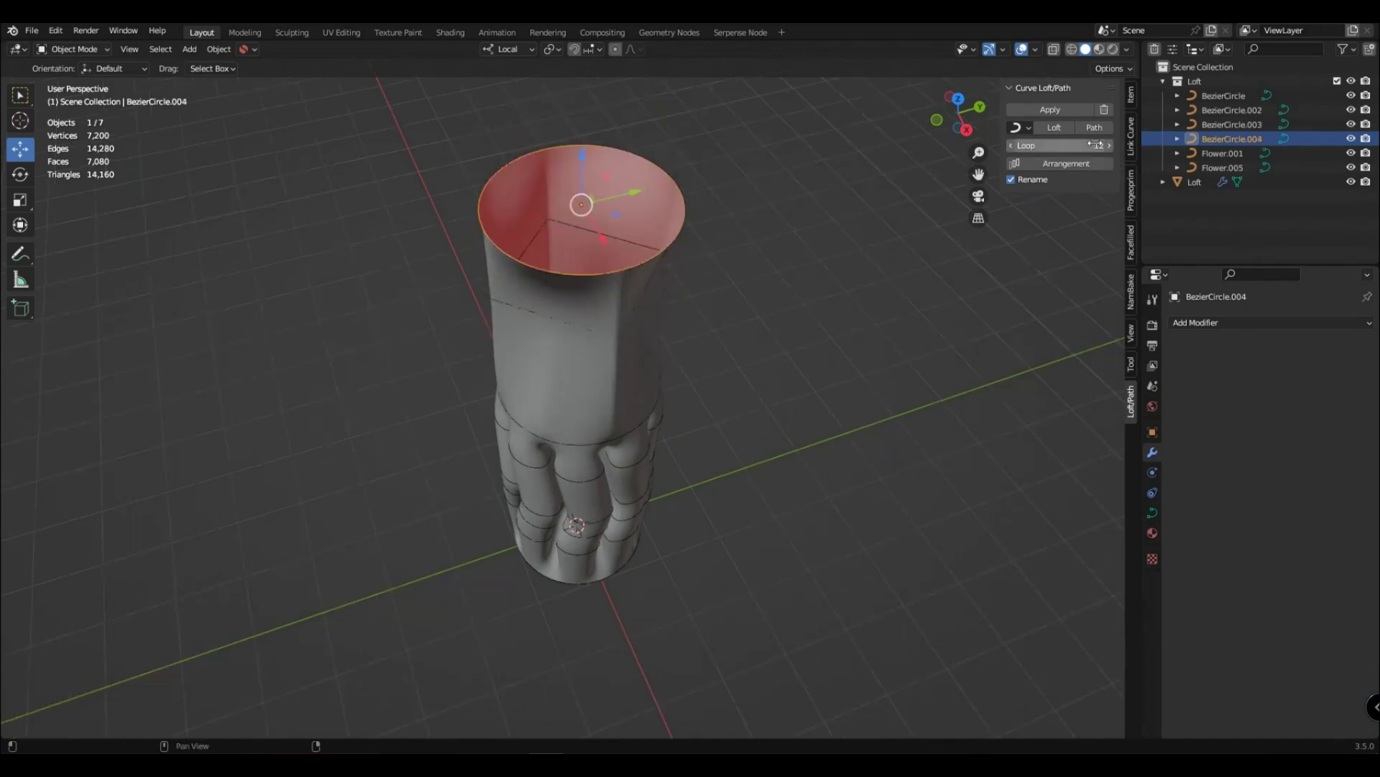
{"action": "left_click", "coordinate": [682, 405]}
{"action": "mouse_move", "coordinate": [682, 405]}
{"action": "middle_mouse_down"}
{"action": "mouse_move", "coordinate": [760, 407]}
{"action": "mouse_move", "coordinate": [761, 339]}
{"action": "mouse_move", "coordinate": [766, 381]}
{"action": "mouse_move", "coordinate": [708, 421]}
{"action": "mouse_move", "coordinate": [608, 438]}
{"action": "middle_mouse_up"}
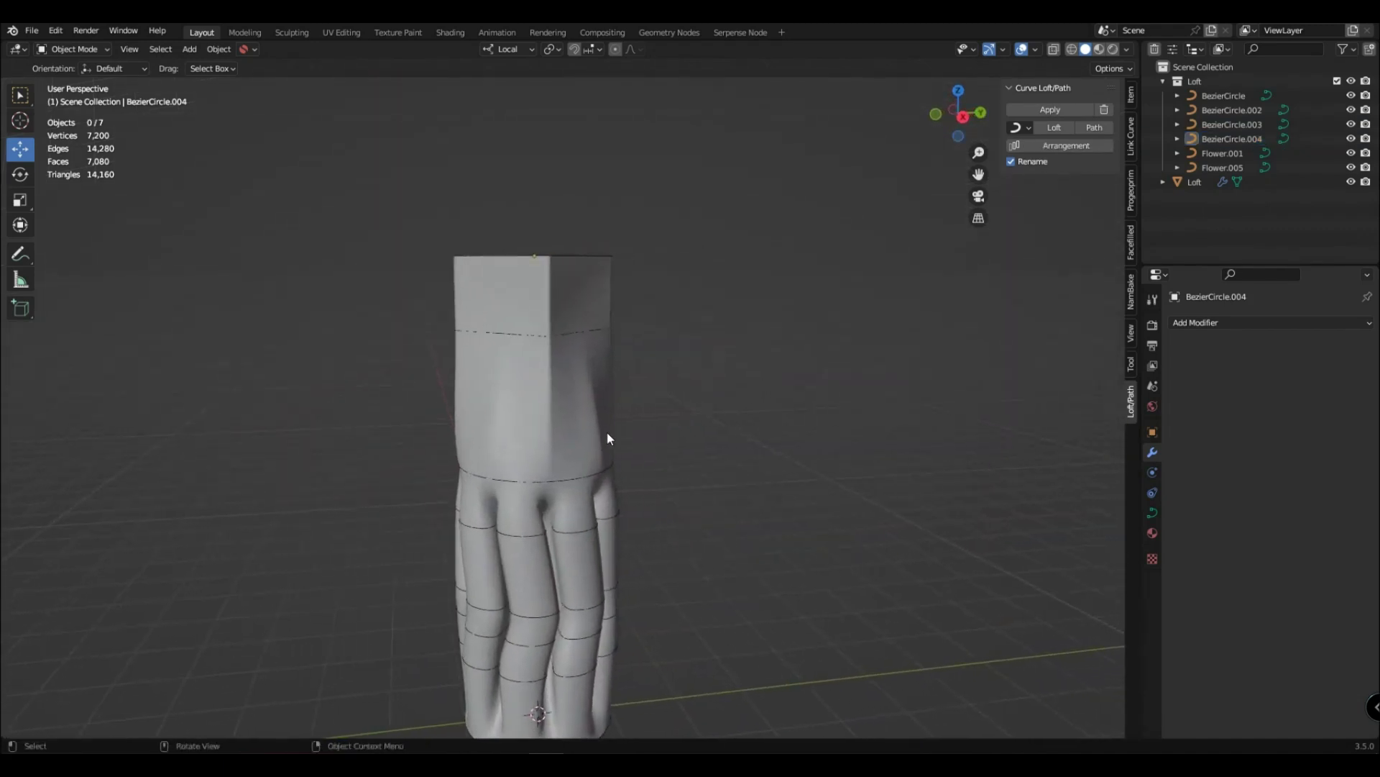
{"action": "left_click", "coordinate": [555, 498]}
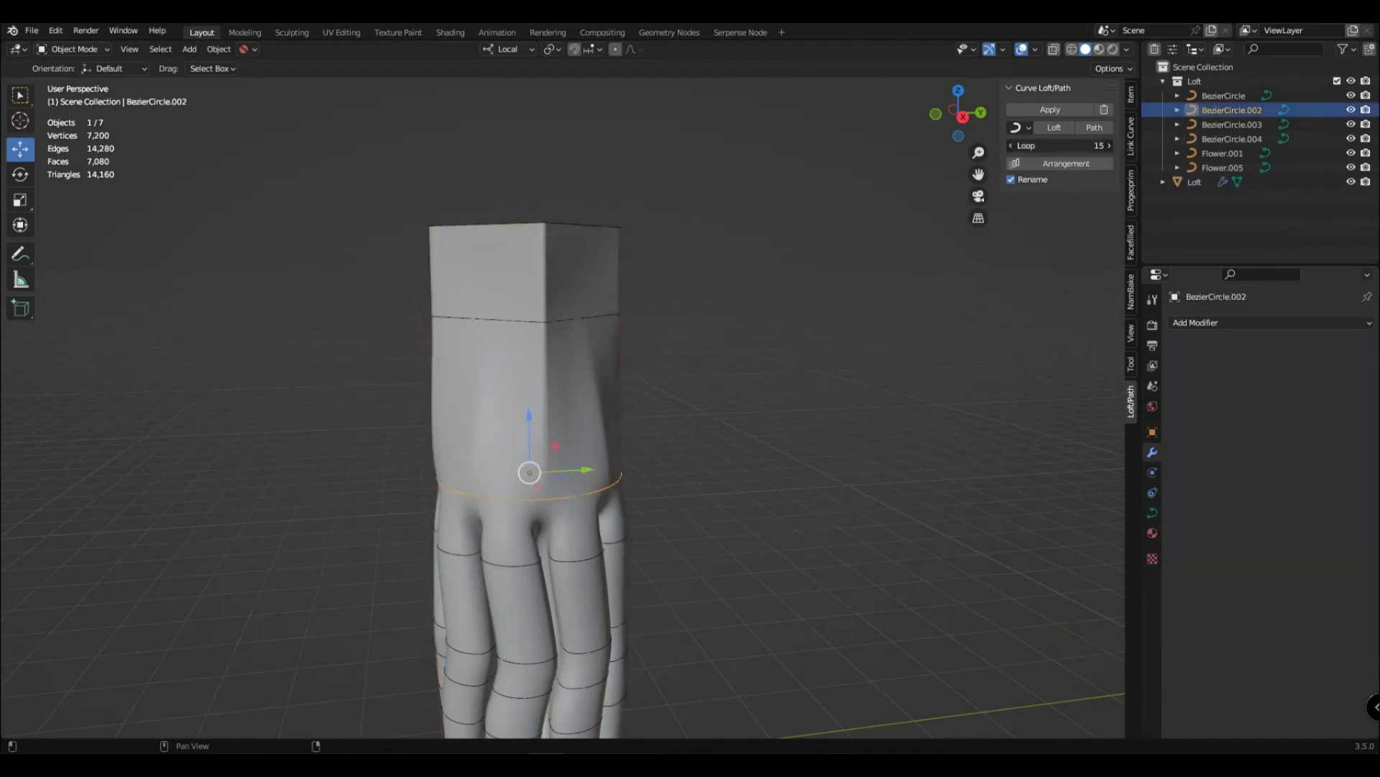
{"action": "left_click_drag", "start_coordinate": [1060, 145], "coordinate": [1021, 145]}
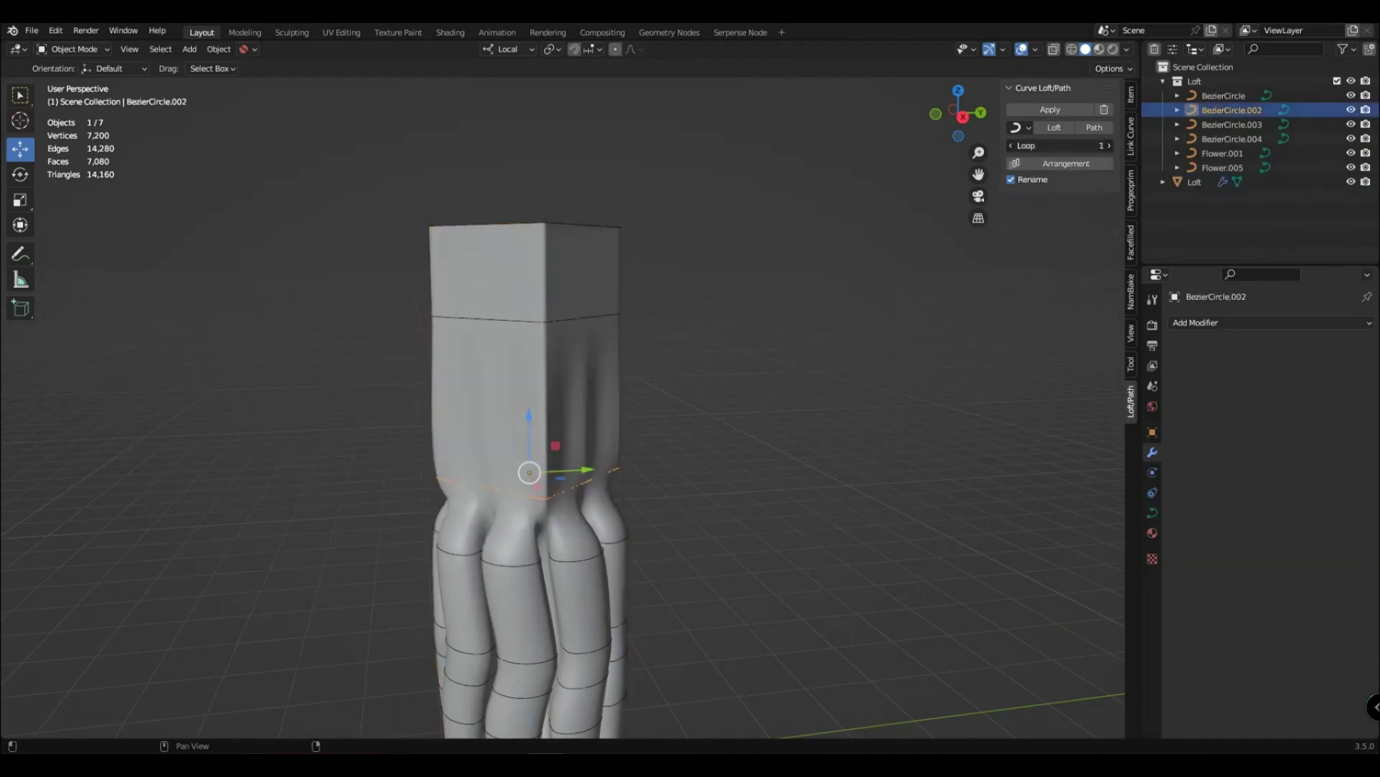
Step: Twist the BezierCircle.003 profile about its vertical axis and select BezierCircle.004
{"action": "left_click", "coordinate": [604, 417]}
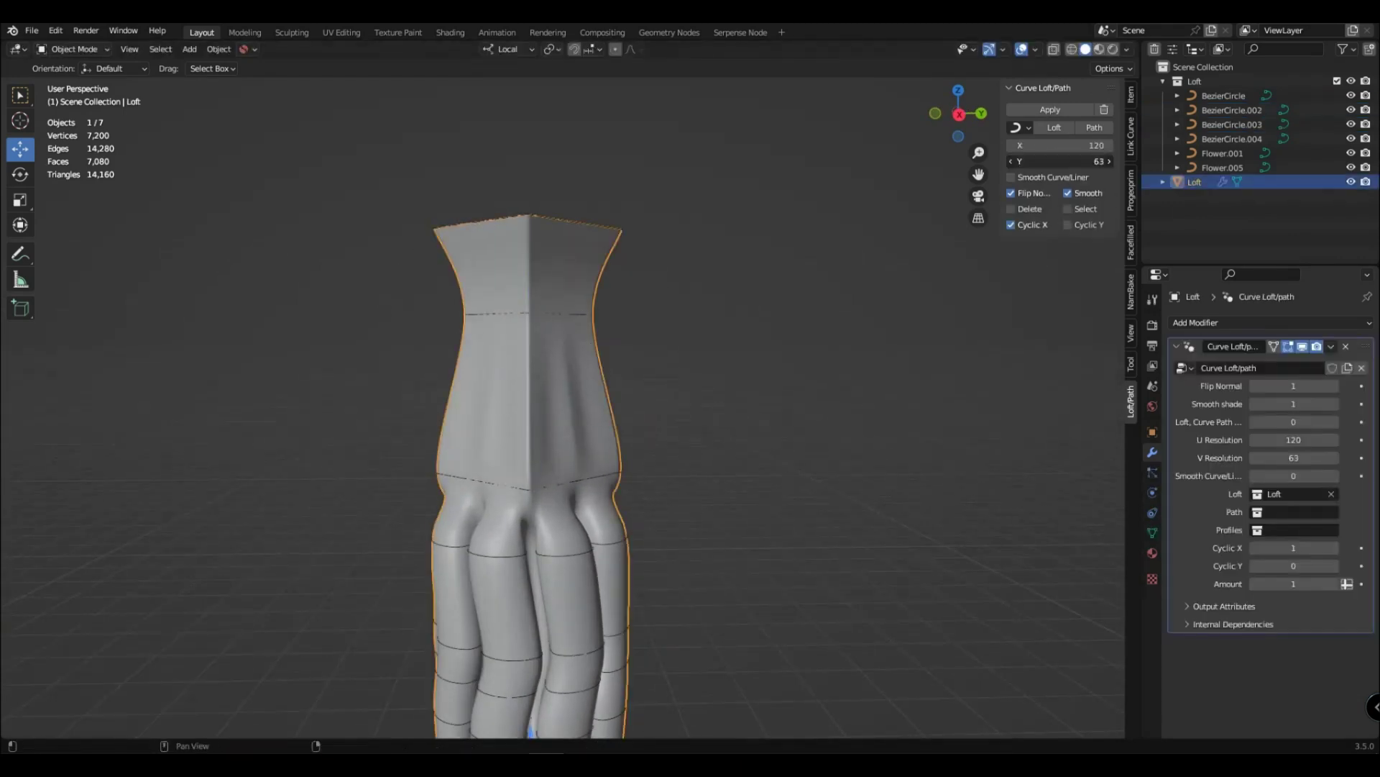
{"action": "left_click", "coordinate": [584, 479]}
{"action": "key", "text": "Tab"}
{"action": "middle_click_drag", "start_coordinate": [584, 479], "coordinate": [745, 566]}
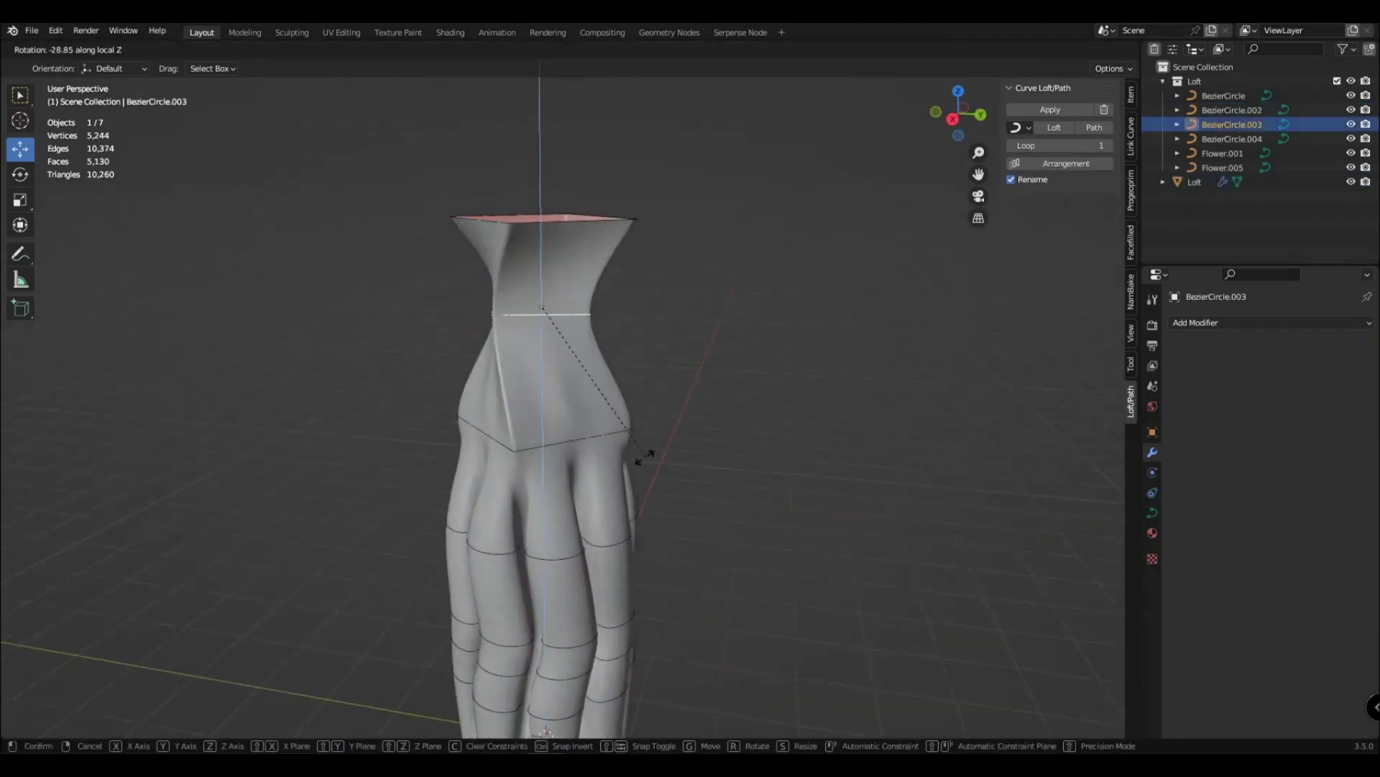
{"action": "key", "text": "Tab"}
{"action": "left_click", "coordinate": [659, 342]}
{"action": "mouse_move", "coordinate": [658, 342]}
{"action": "middle_mouse_down"}
{"action": "mouse_move", "coordinate": [503, 431]}
{"action": "mouse_move", "coordinate": [570, 459]}
{"action": "mouse_move", "coordinate": [564, 478]}
{"action": "mouse_move", "coordinate": [721, 515]}
{"action": "mouse_move", "coordinate": [671, 538]}
{"action": "mouse_move", "coordinate": [628, 450]}
{"action": "middle_mouse_up"}
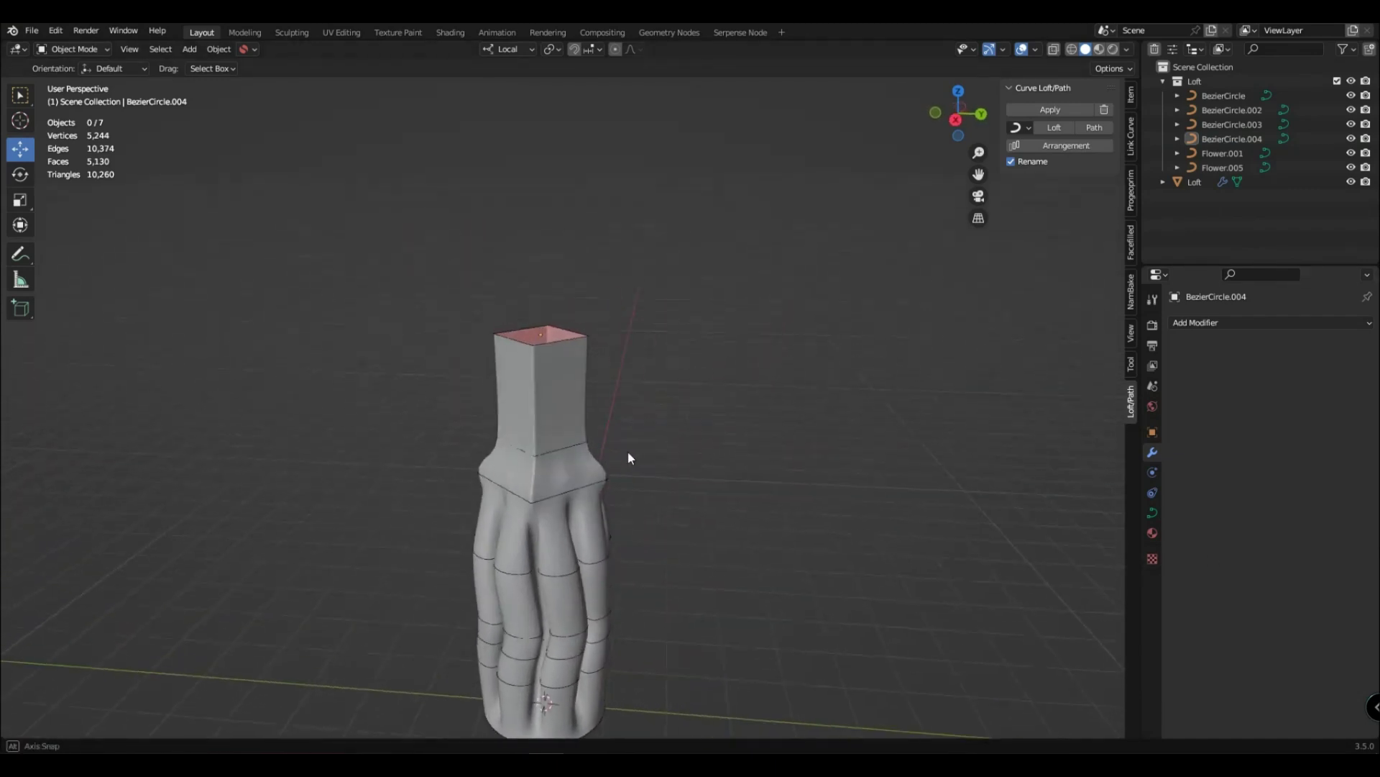
{"action": "scroll", "coordinate": [607, 437], "scroll_direction": "up", "scroll_amount": 2}
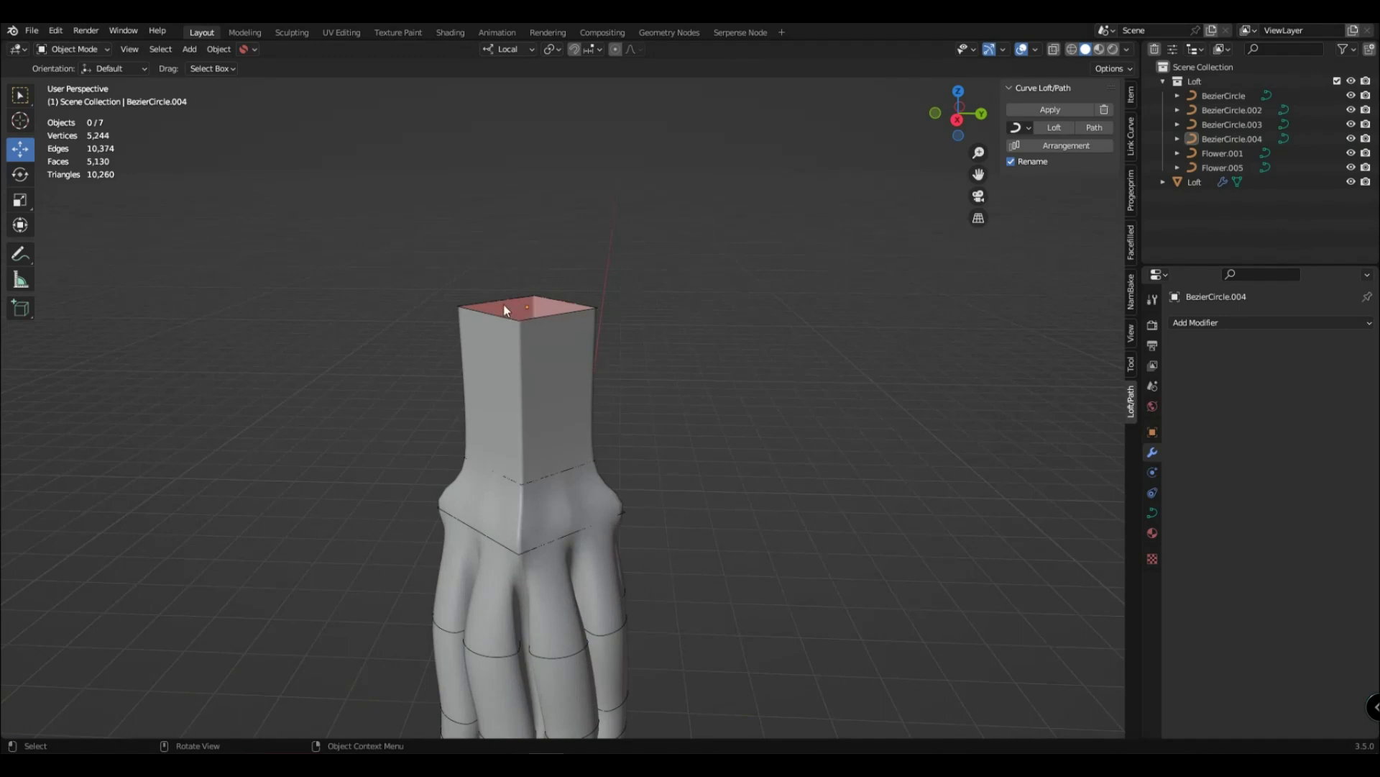
{"action": "scroll", "coordinate": [691, 466], "scroll_direction": "down", "scroll_amount": 2}
{"action": "scroll", "coordinate": [698, 503], "scroll_direction": "down", "scroll_amount": 1}
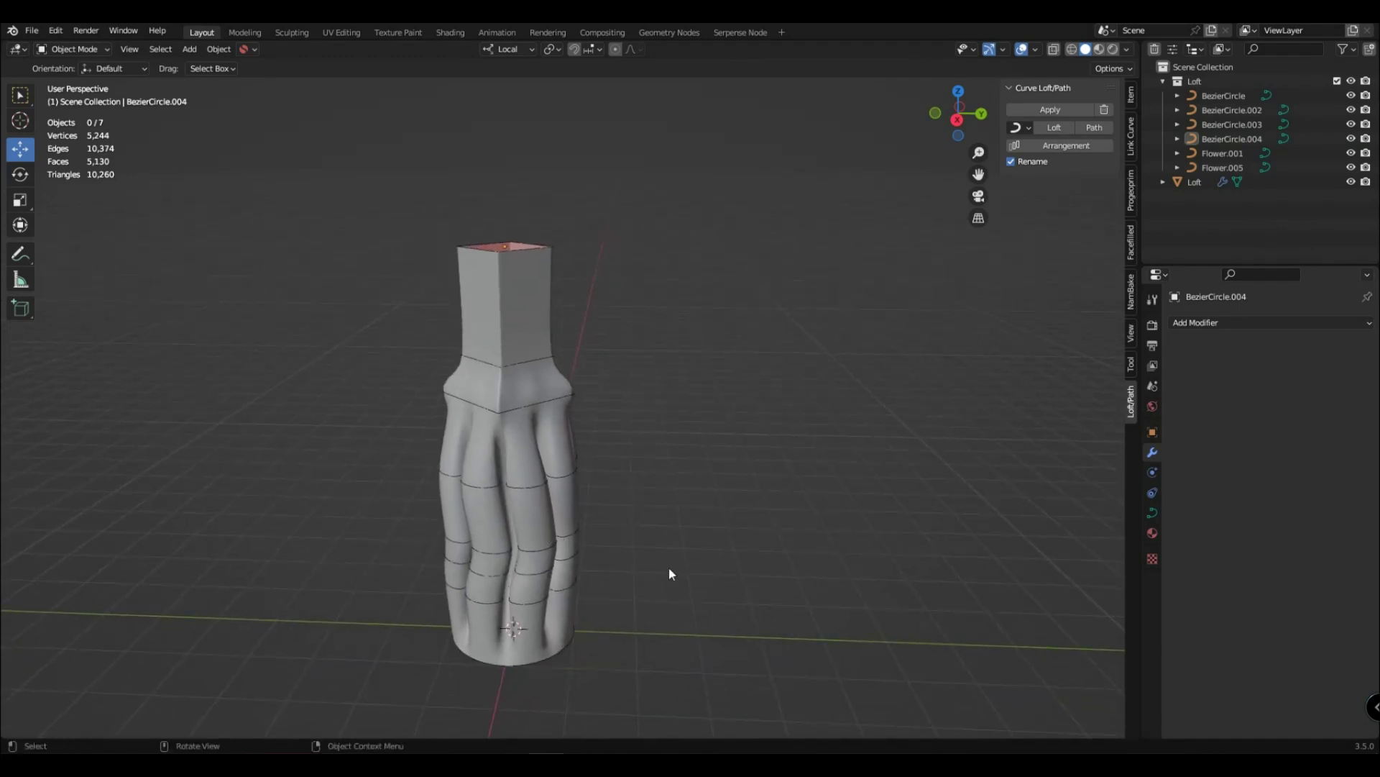
Step: Duplicate the Flower.005 profile as Flower.002 and move it out of the Loft collection
{"action": "left_click", "coordinate": [543, 602]}
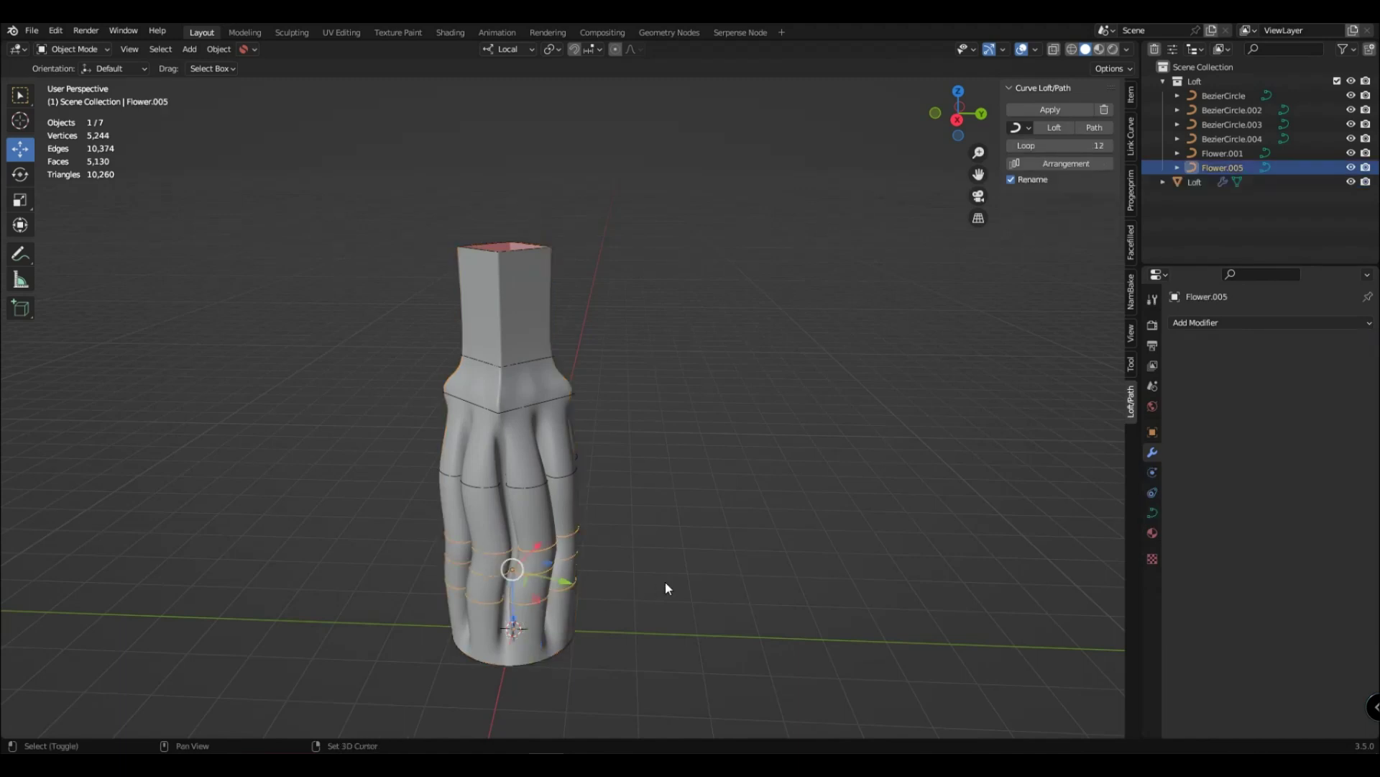
{"action": "key", "text": "shift+d"}
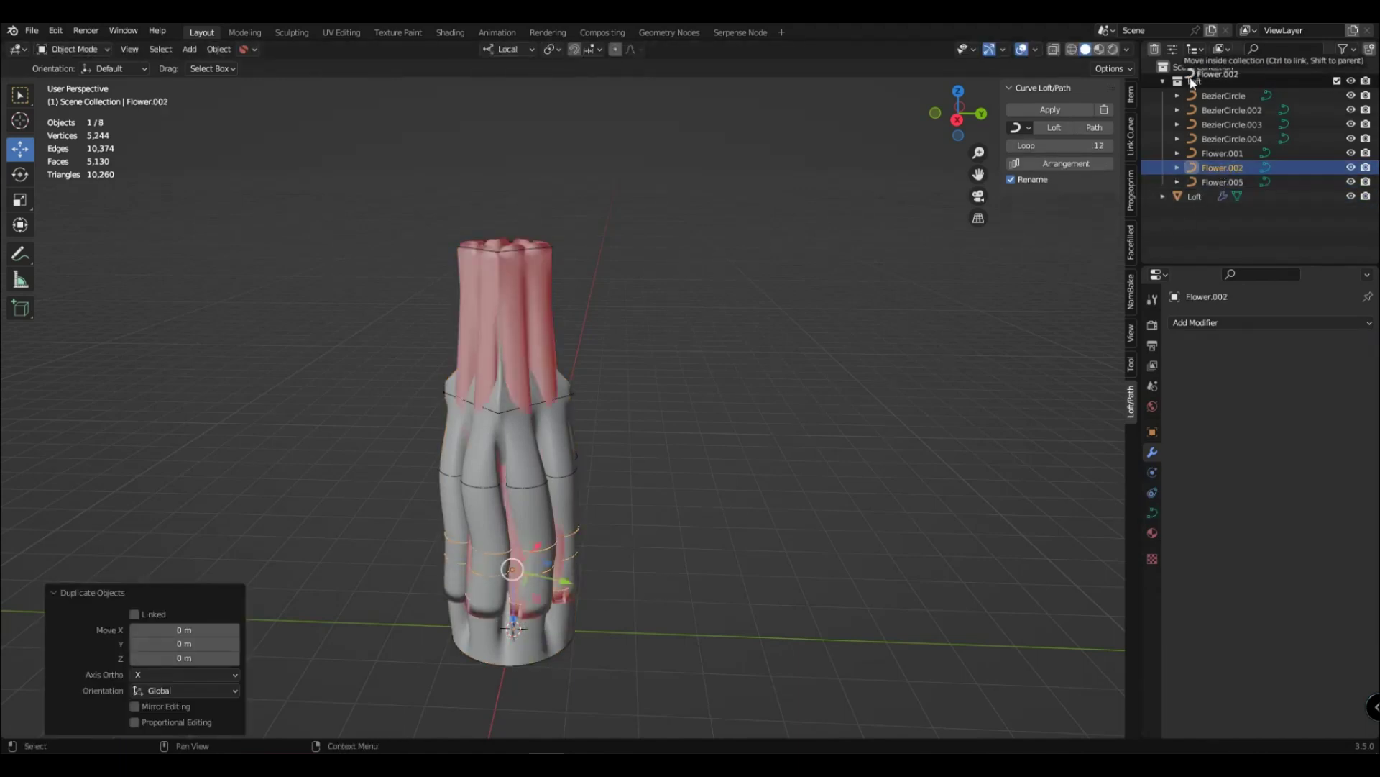
{"action": "left_click", "coordinate": [1226, 168]}
{"action": "left_click_drag", "start_coordinate": [1236, 172], "coordinate": [1196, 65]}
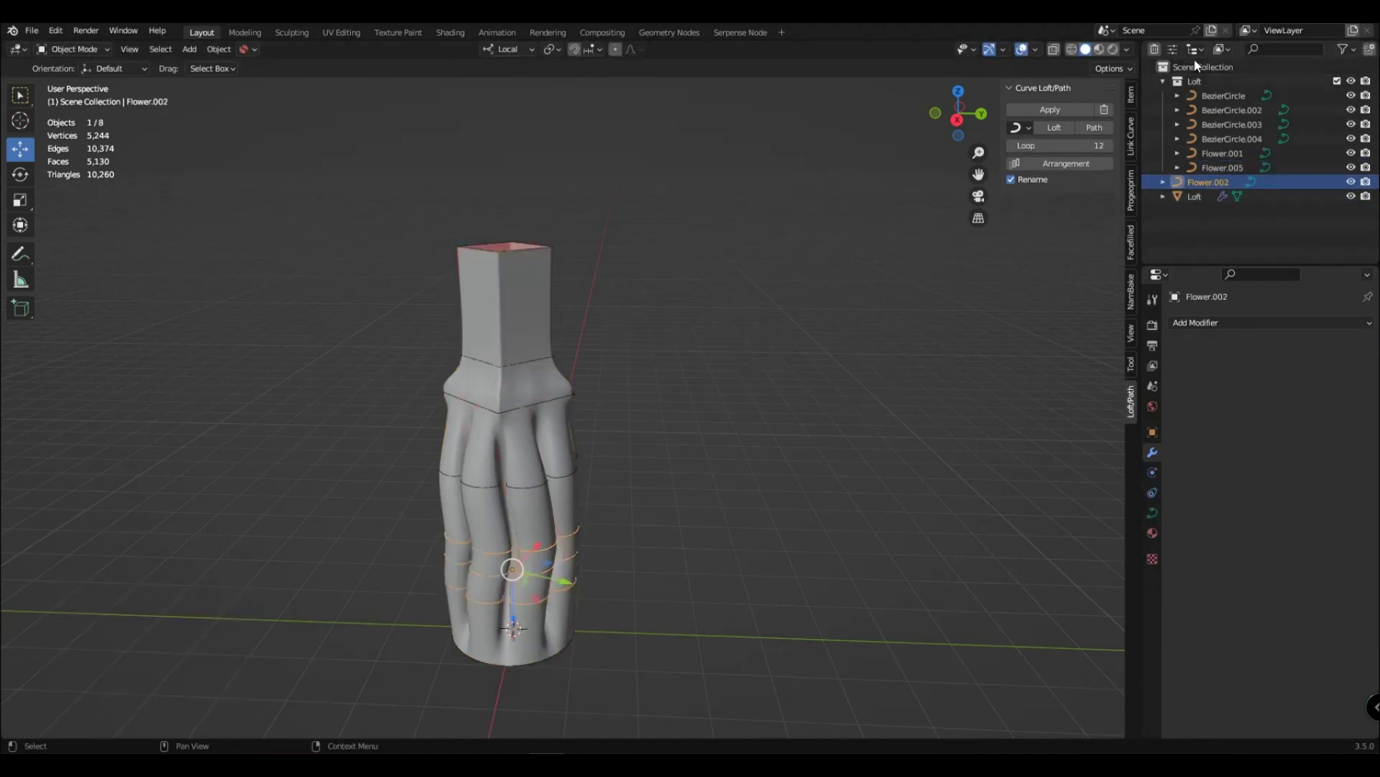
Step: Raise Flower.002 above the vase top and return it to the Loft collection
{"action": "key", "text": "g"}
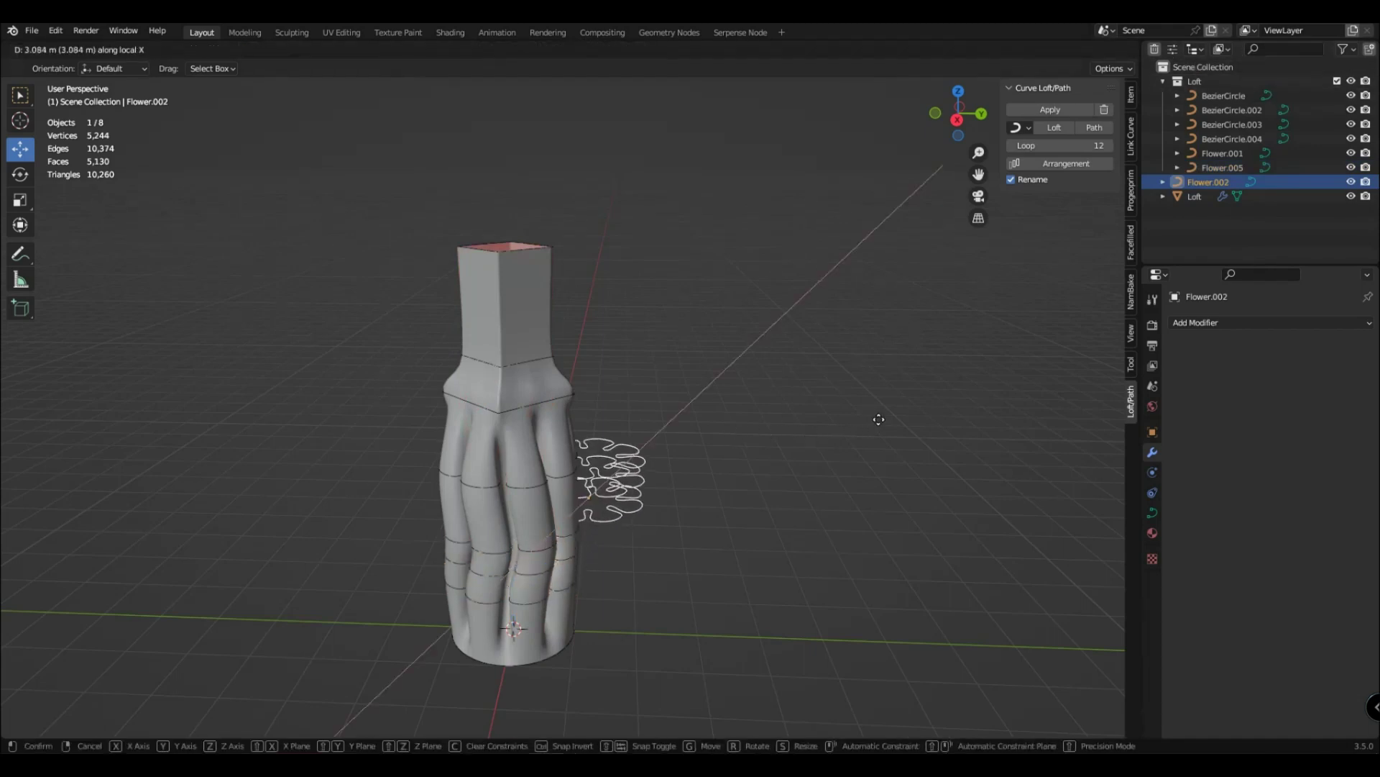
{"action": "key", "text": "z"}
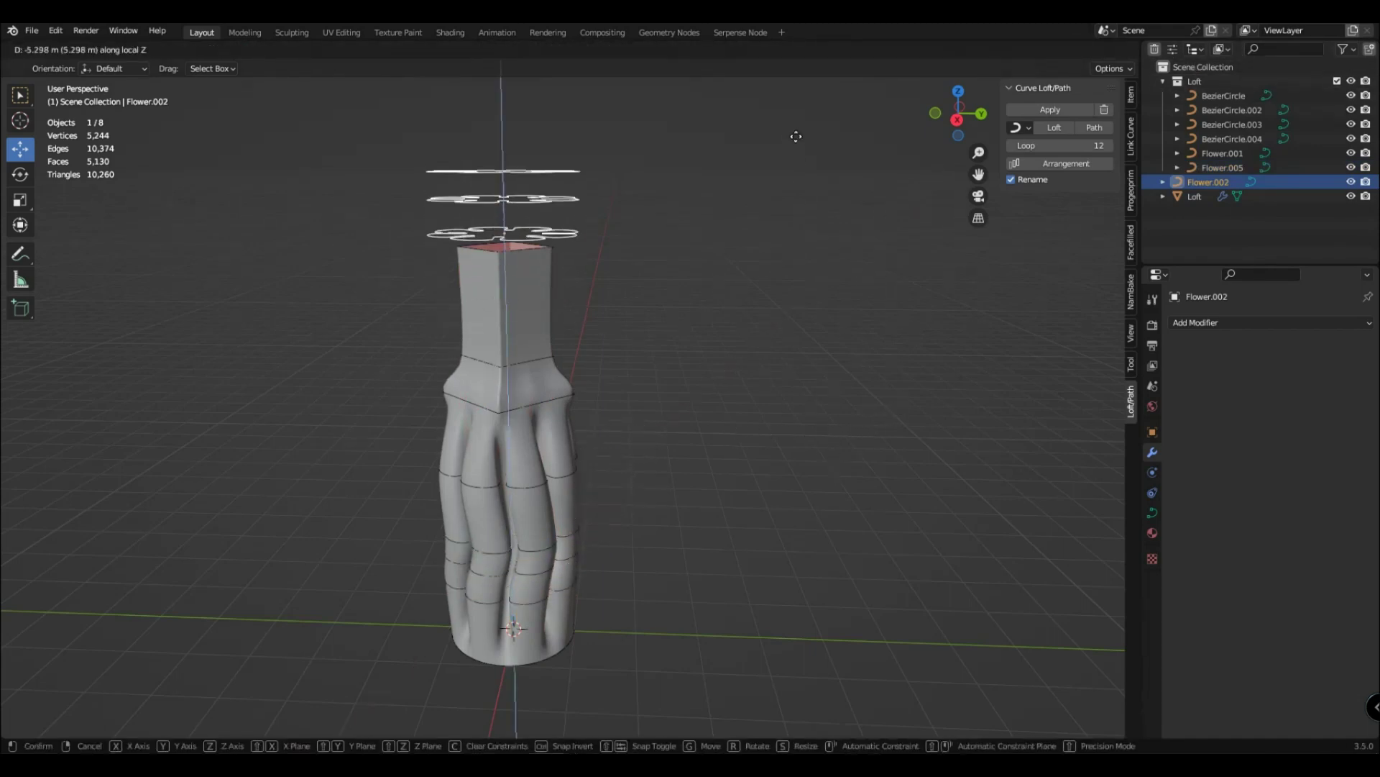
{"action": "left_click", "coordinate": [792, 144]}
{"action": "left_click_drag", "start_coordinate": [1208, 182], "coordinate": [1195, 81]}
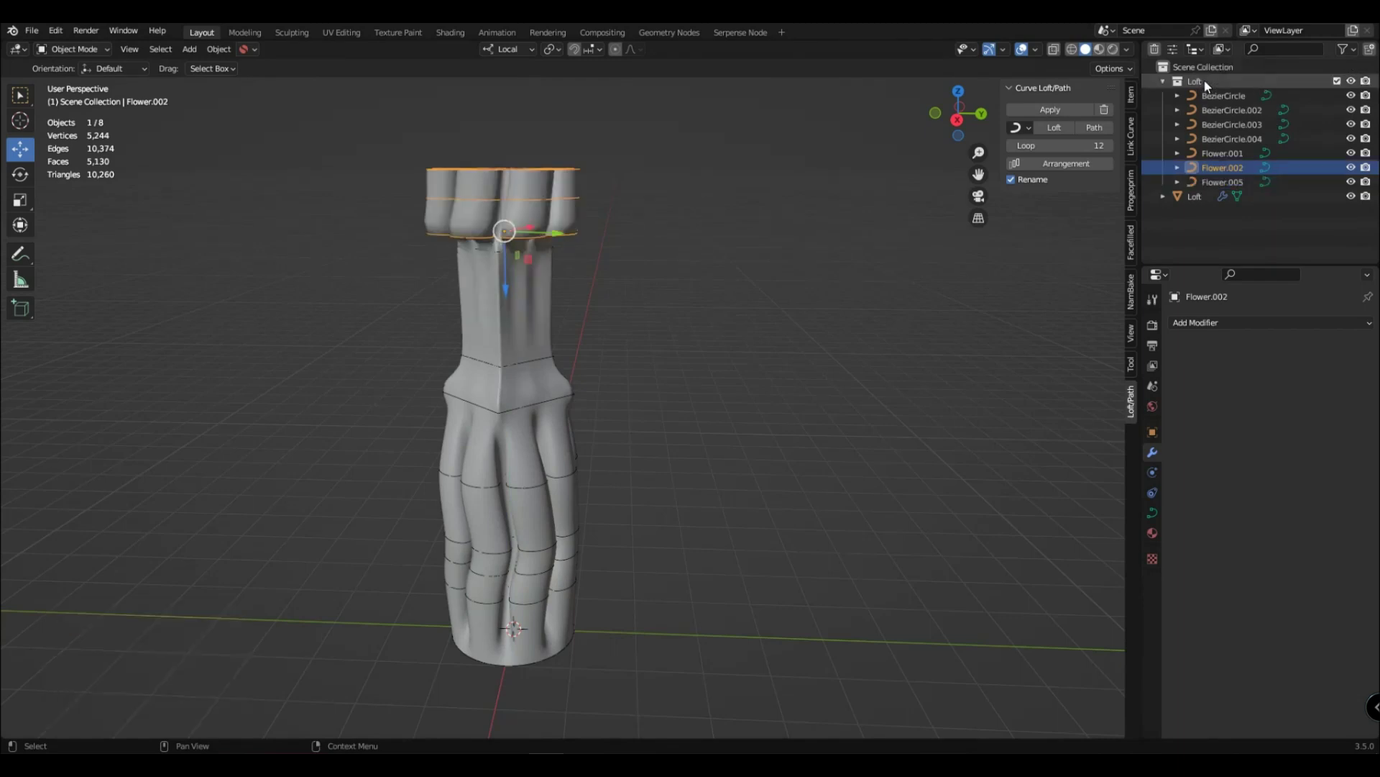
{"action": "key", "text": "g"}
{"action": "key", "text": "z"}
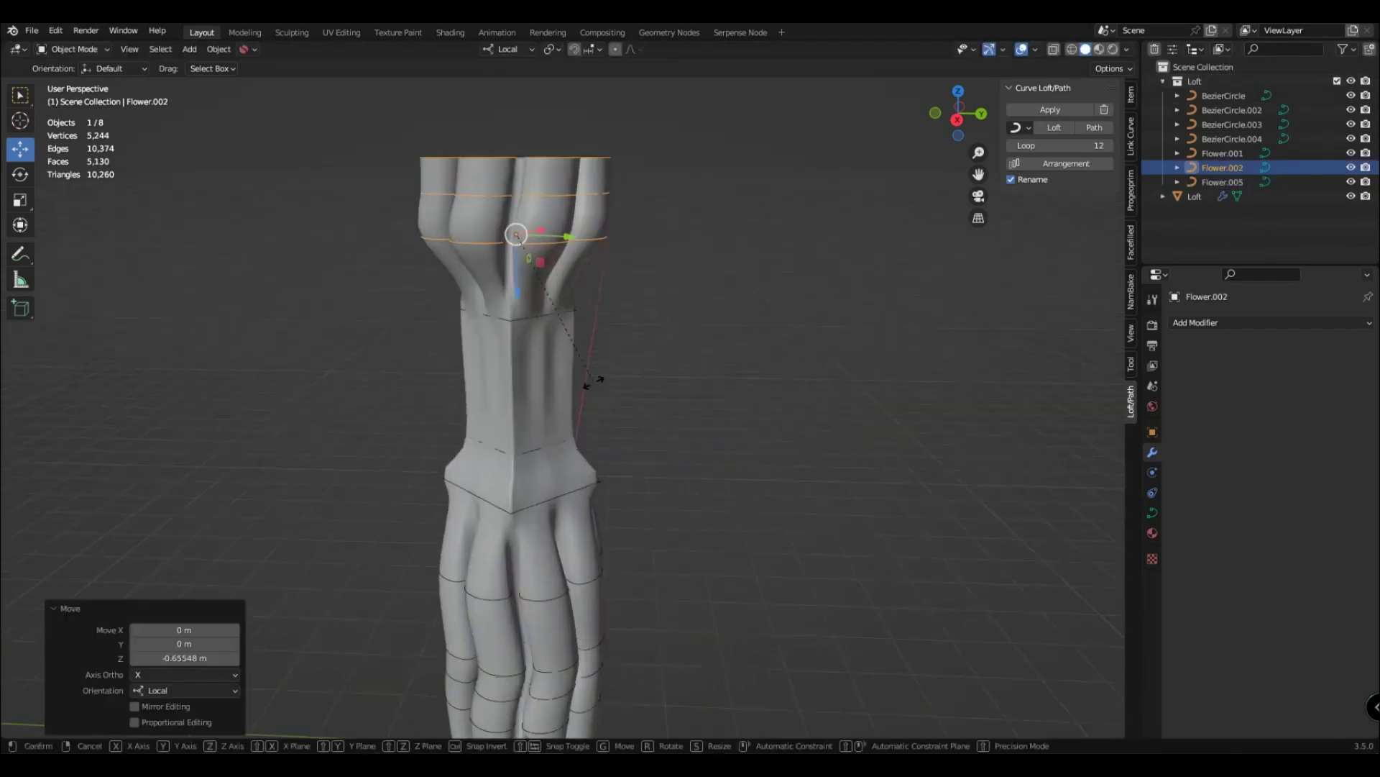
{"action": "right_click", "coordinate": [594, 381]}
Step: Delete the Flower.002 copy and add a Rectangle curve profile from the Curve Loft/Path menu
{"action": "key", "text": "Delete"}
{"action": "middle_click_drag", "start_coordinate": [613, 369], "coordinate": [672, 443]}
{"action": "left_click", "coordinate": [1015, 127]}
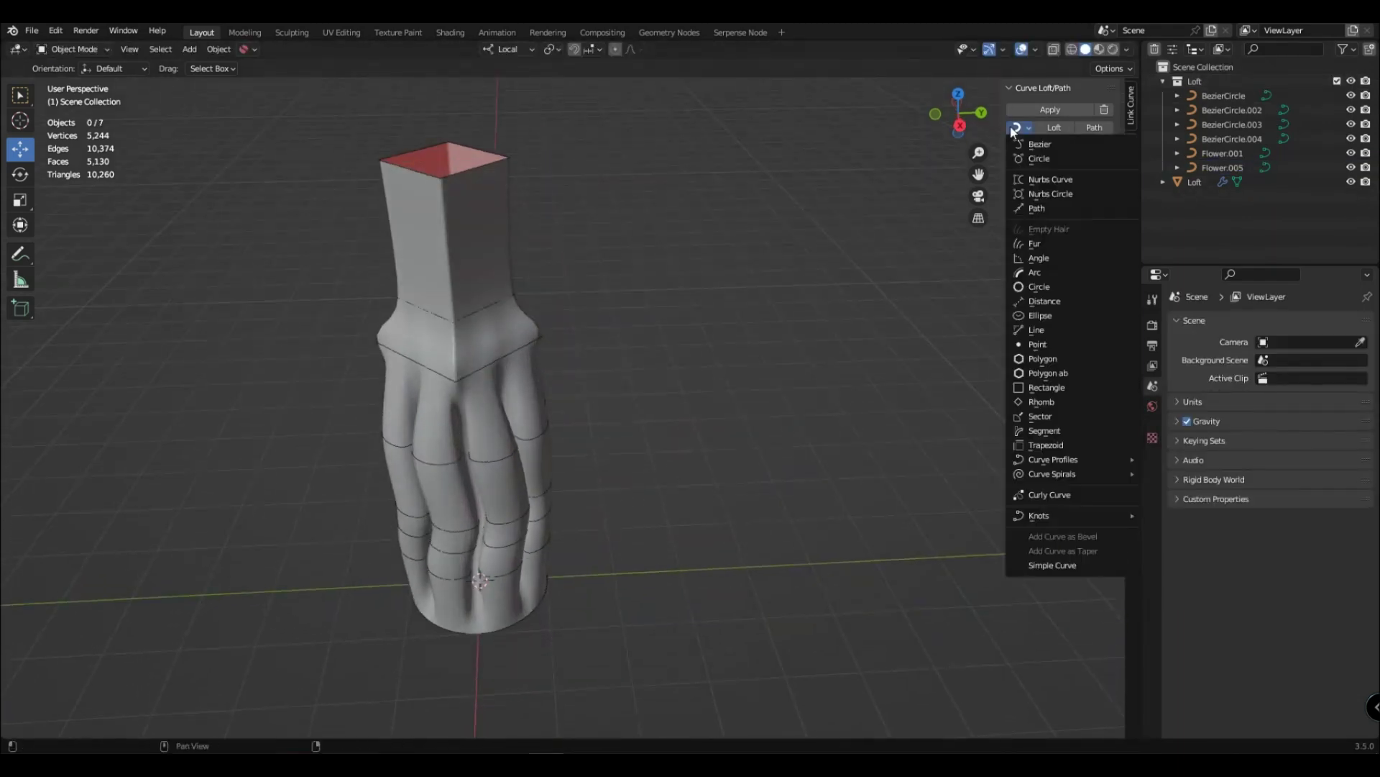
{"action": "left_click", "coordinate": [1047, 387]}
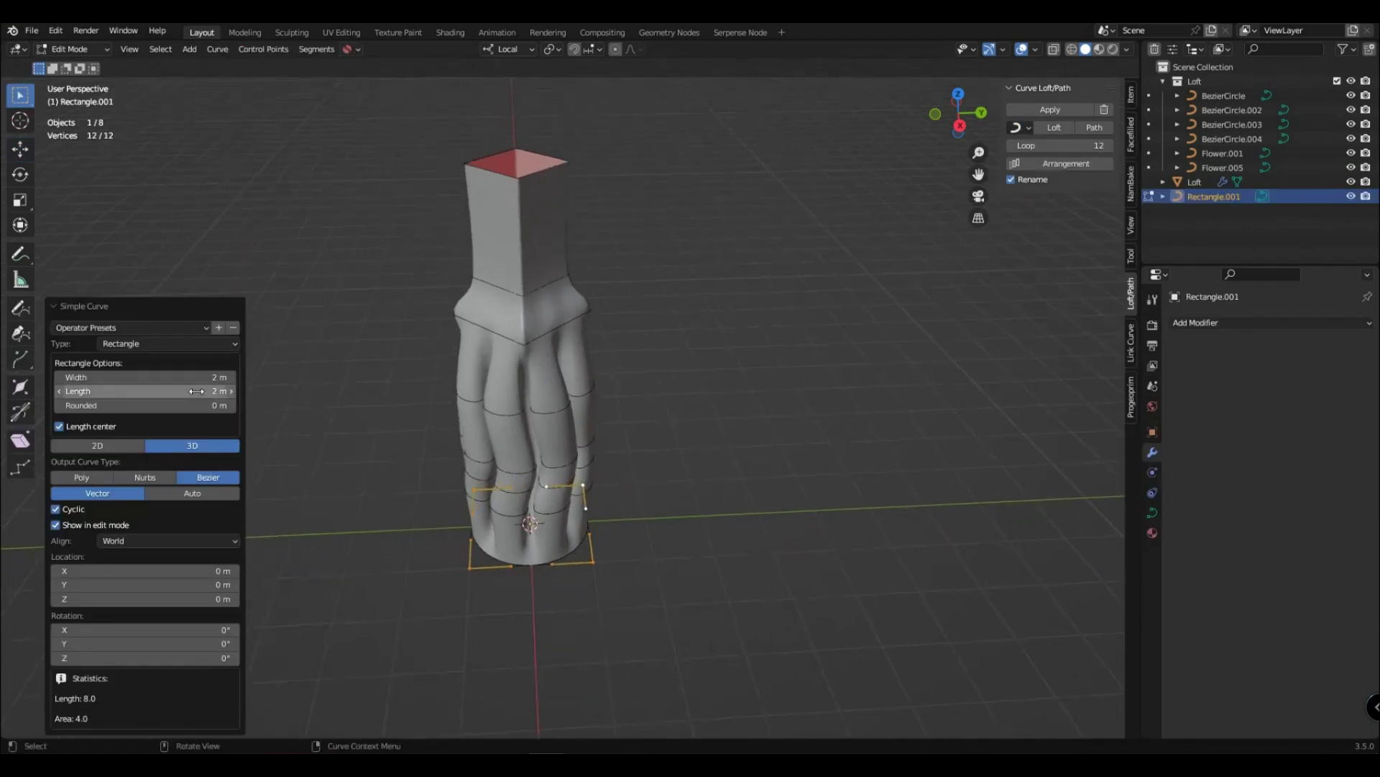
Step: Raise Rectangle.001 above the vase top and drop it into the Loft collection
{"action": "key", "text": "Tab"}
{"action": "key", "text": "g"}
{"action": "key", "text": "z"}
{"action": "left_click", "coordinate": [664, 455]}
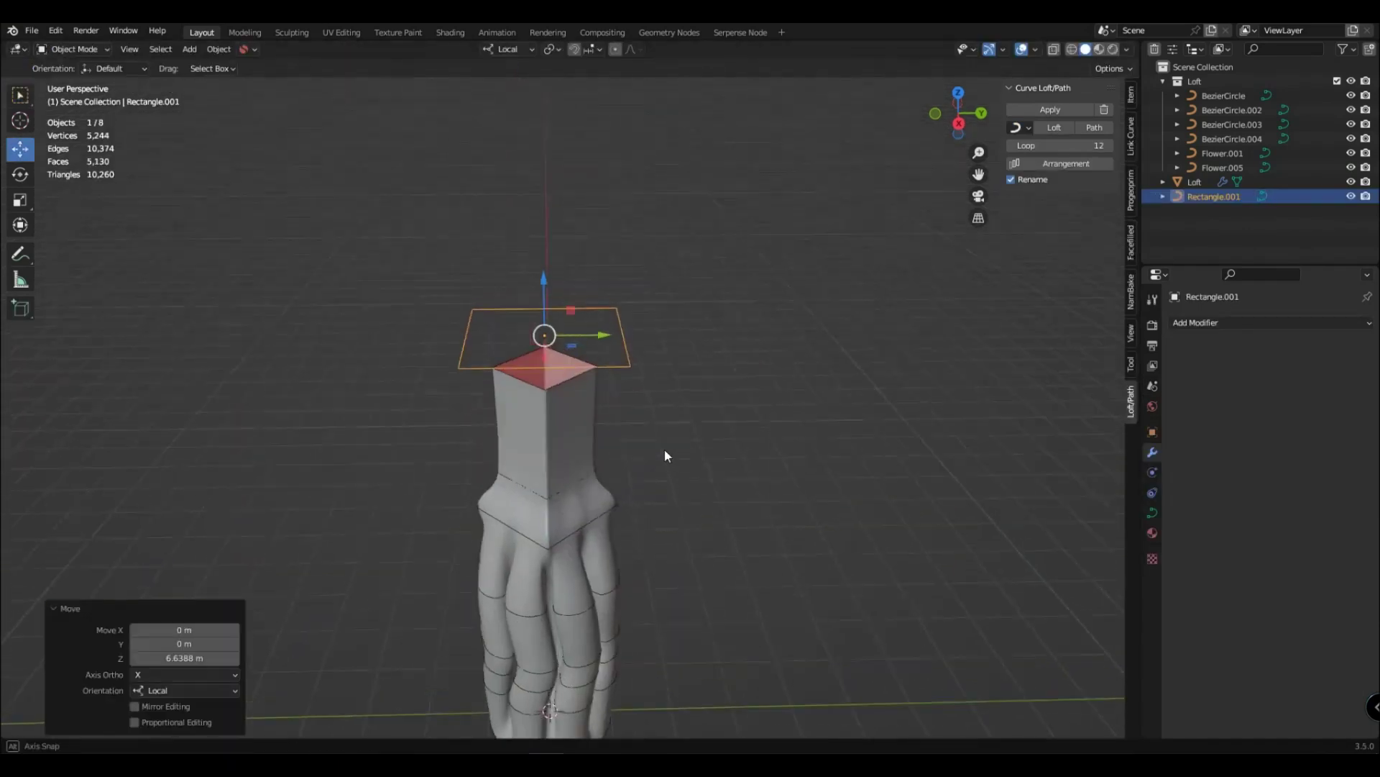
{"action": "middle_click_drag", "start_coordinate": [664, 455], "coordinate": [676, 424]}
{"action": "left_click_drag", "start_coordinate": [1199, 195], "coordinate": [1215, 81]}
Step: Rotate Rectangle.001 around Z to flare a square rim, then recentre the view
{"action": "key", "text": "r"}
{"action": "key", "text": "z"}
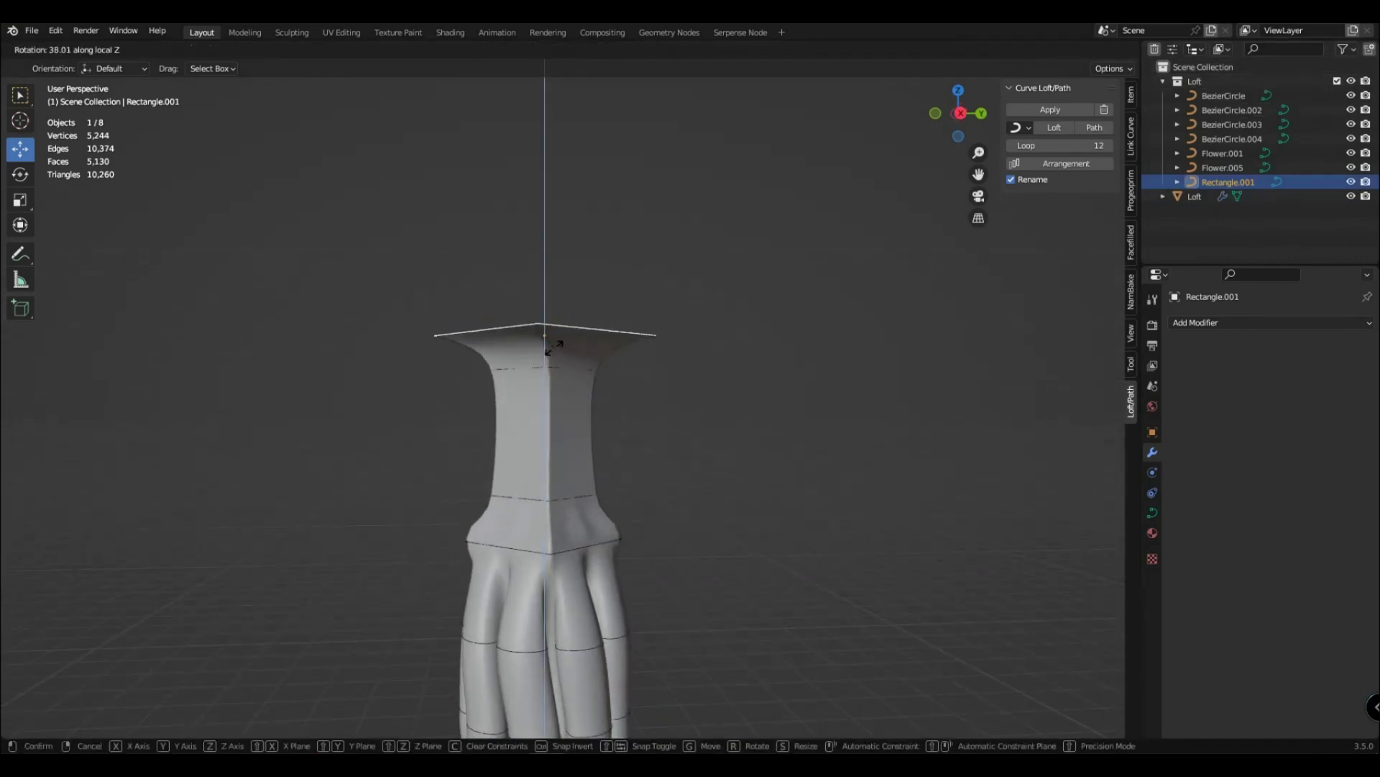
{"action": "left_click", "coordinate": [516, 421]}
{"action": "mouse_move", "coordinate": [517, 421]}
{"action": "middle_mouse_down"}
{"action": "mouse_move", "coordinate": [726, 491]}
{"action": "mouse_move", "coordinate": [668, 460]}
{"action": "middle_mouse_up"}
{"action": "left_click", "coordinate": [692, 494]}
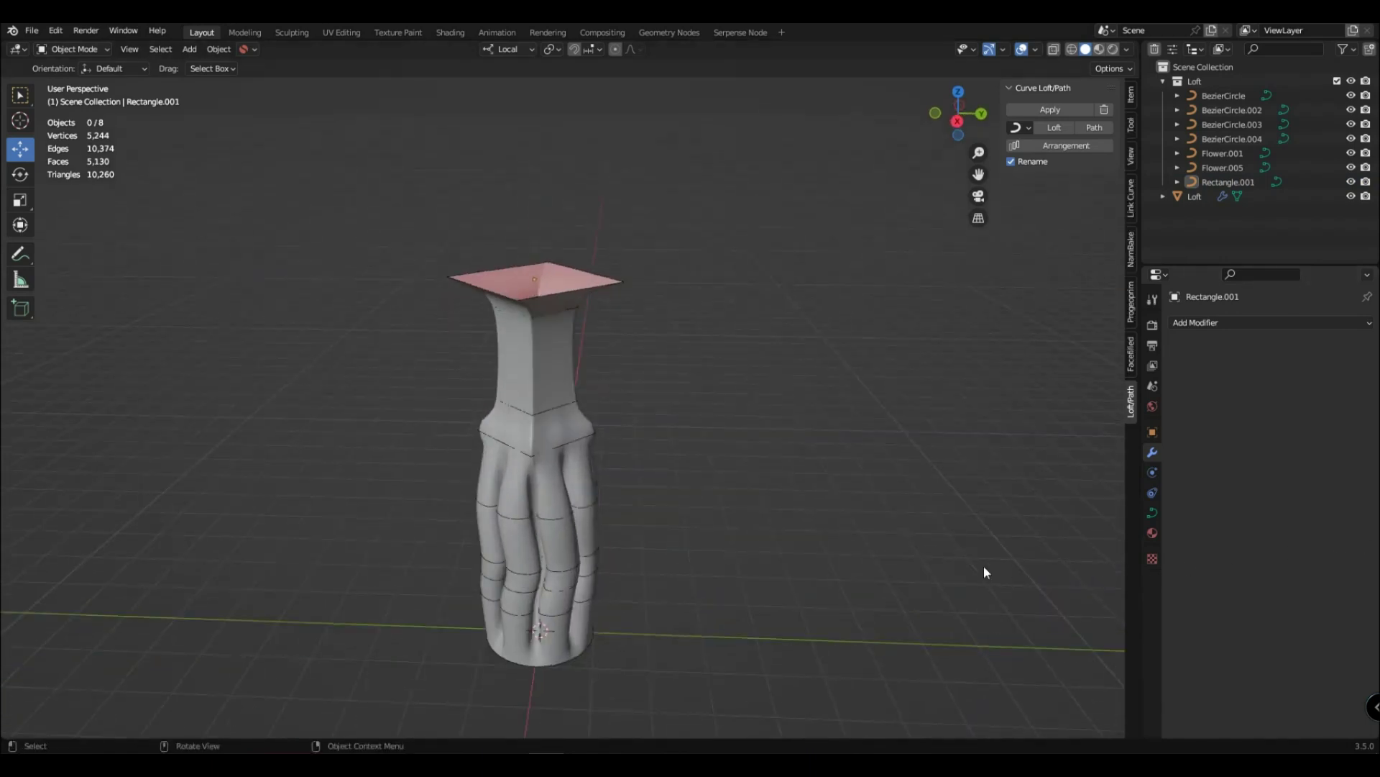
{"action": "scroll", "coordinate": [789, 559], "scroll_direction": "down", "scroll_amount": 2}
{"action": "mouse_move", "coordinate": [712, 542]}
{"action": "middle_mouse_down", "text": "shift"}
{"action": "mouse_move", "coordinate": [748, 476]}
{"action": "mouse_move", "coordinate": [718, 484]}
{"action": "middle_mouse_up", "text": "shift"}
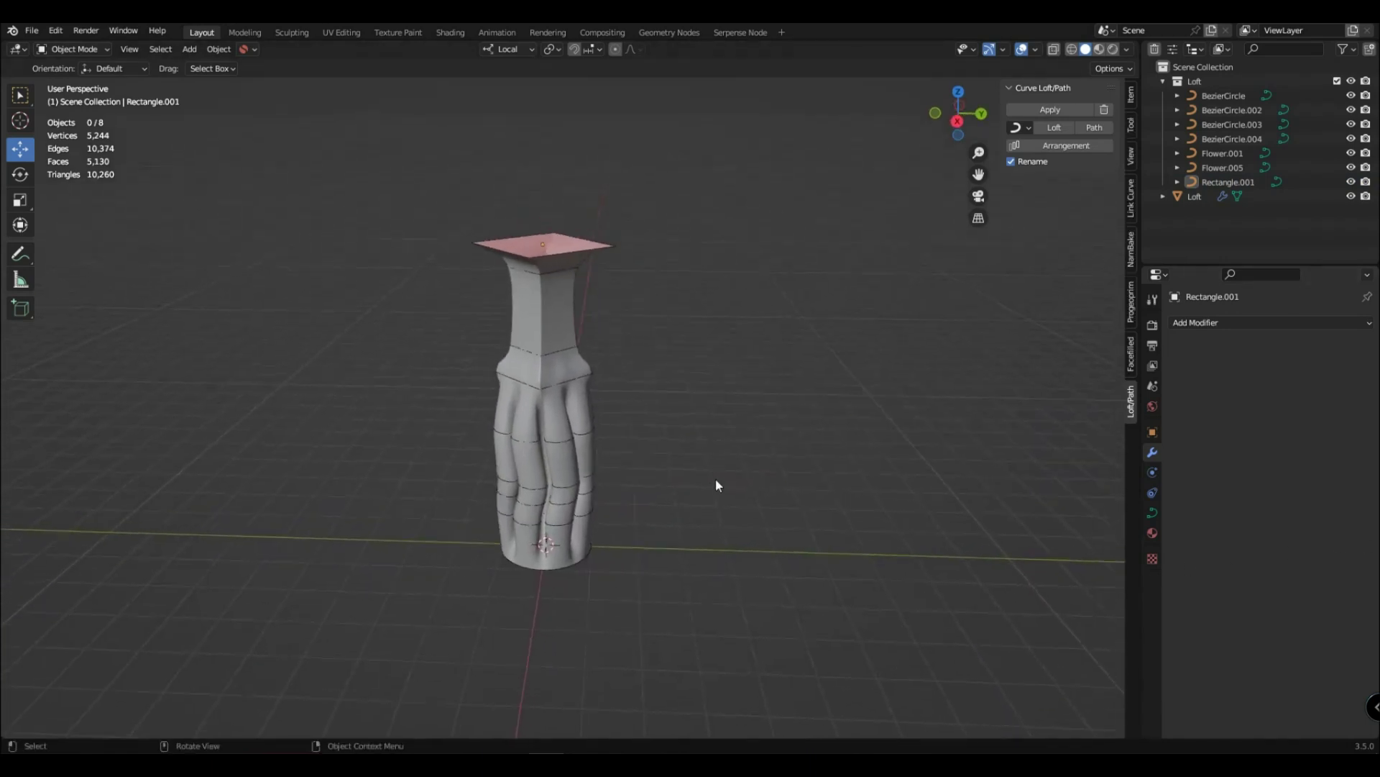
{"action": "scroll", "coordinate": [664, 457], "scroll_direction": "up", "scroll_amount": 1}
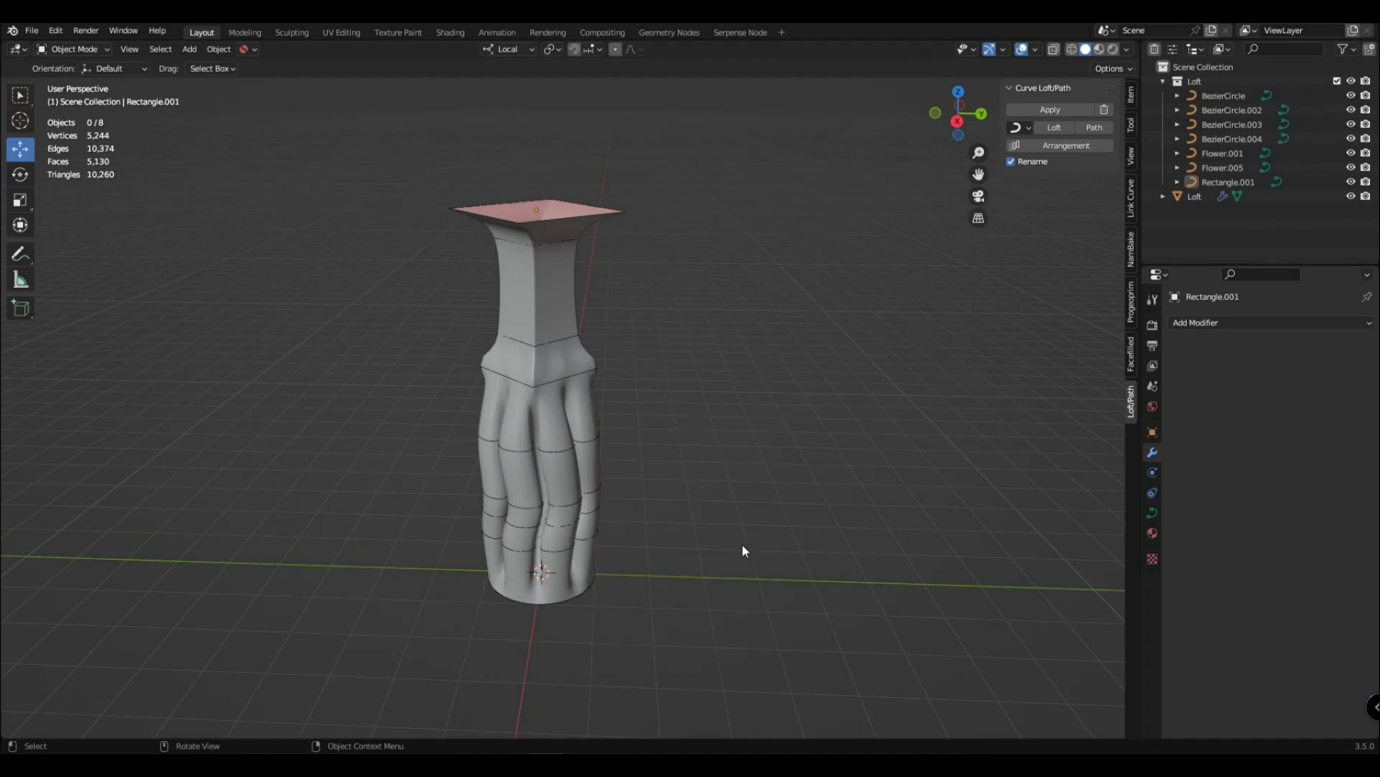
{"action": "left_click", "coordinate": [1017, 127]}
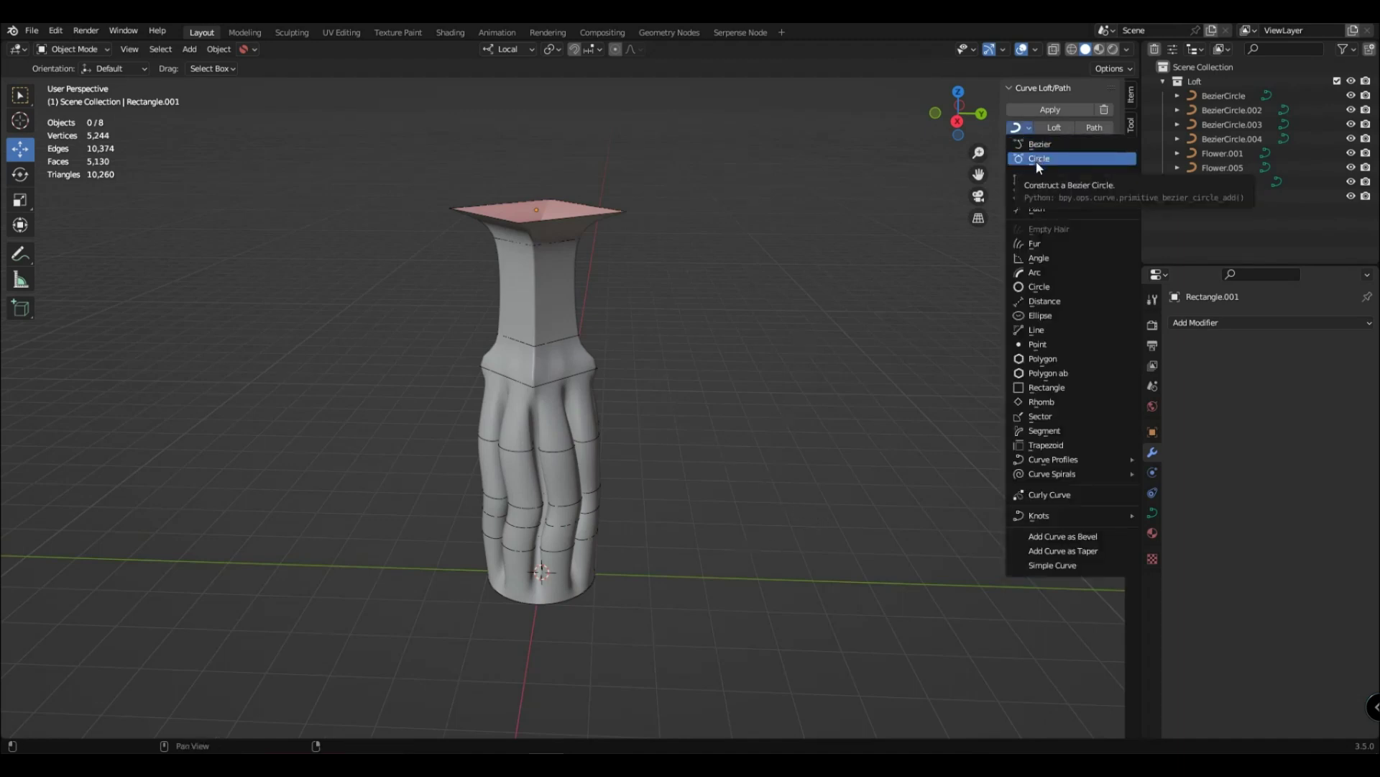
Step: Add Bezier circle BezierCircle.005 and raise it onto the vase's square neck
{"action": "left_click", "coordinate": [1039, 157]}
{"action": "left_click_drag", "start_coordinate": [601, 591], "coordinate": [874, 610]}
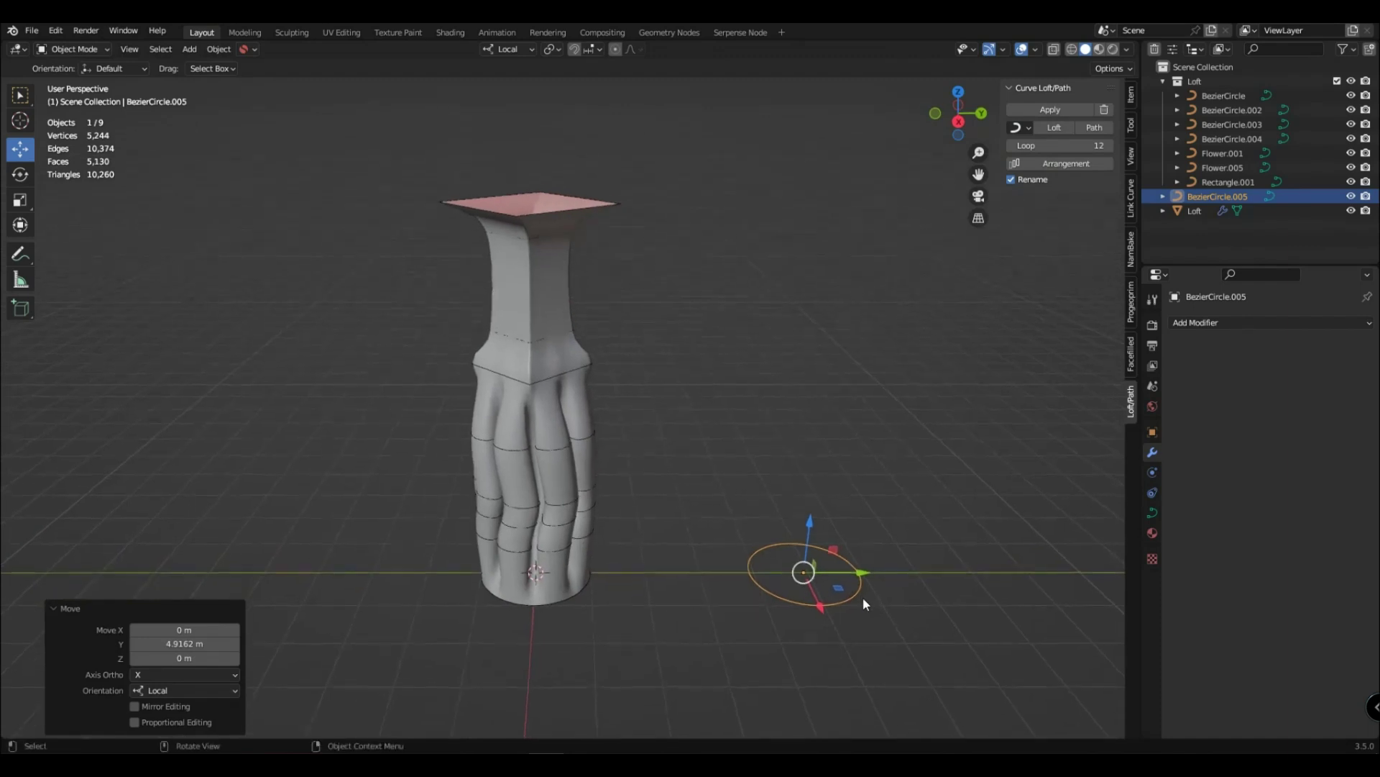
{"action": "key", "text": "ctrl+z"}
{"action": "key", "text": "g"}
{"action": "key", "text": "z"}
{"action": "left_click", "coordinate": [633, 317]}
Step: Stack a duplicate, BezierCircle.006, just above it, then select BezierCircle.003
{"action": "key", "text": "shift+d"}
{"action": "key", "text": "z"}
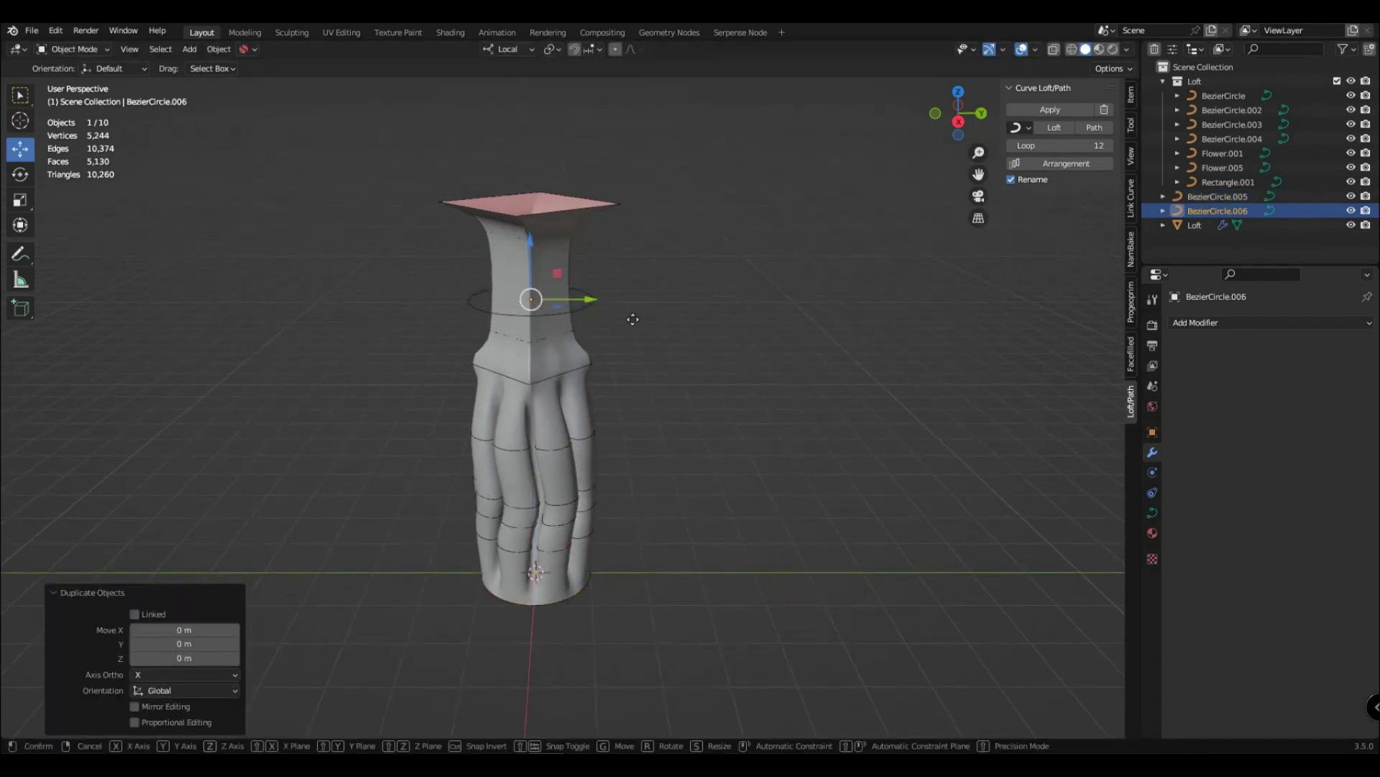
{"action": "left_click", "coordinate": [623, 300]}
{"action": "scroll", "coordinate": [629, 302], "scroll_direction": "up", "scroll_amount": 1}
{"action": "scroll", "coordinate": [625, 410], "scroll_direction": "up", "scroll_amount": 2}
{"action": "scroll", "coordinate": [604, 415], "scroll_direction": "up", "scroll_amount": 3}
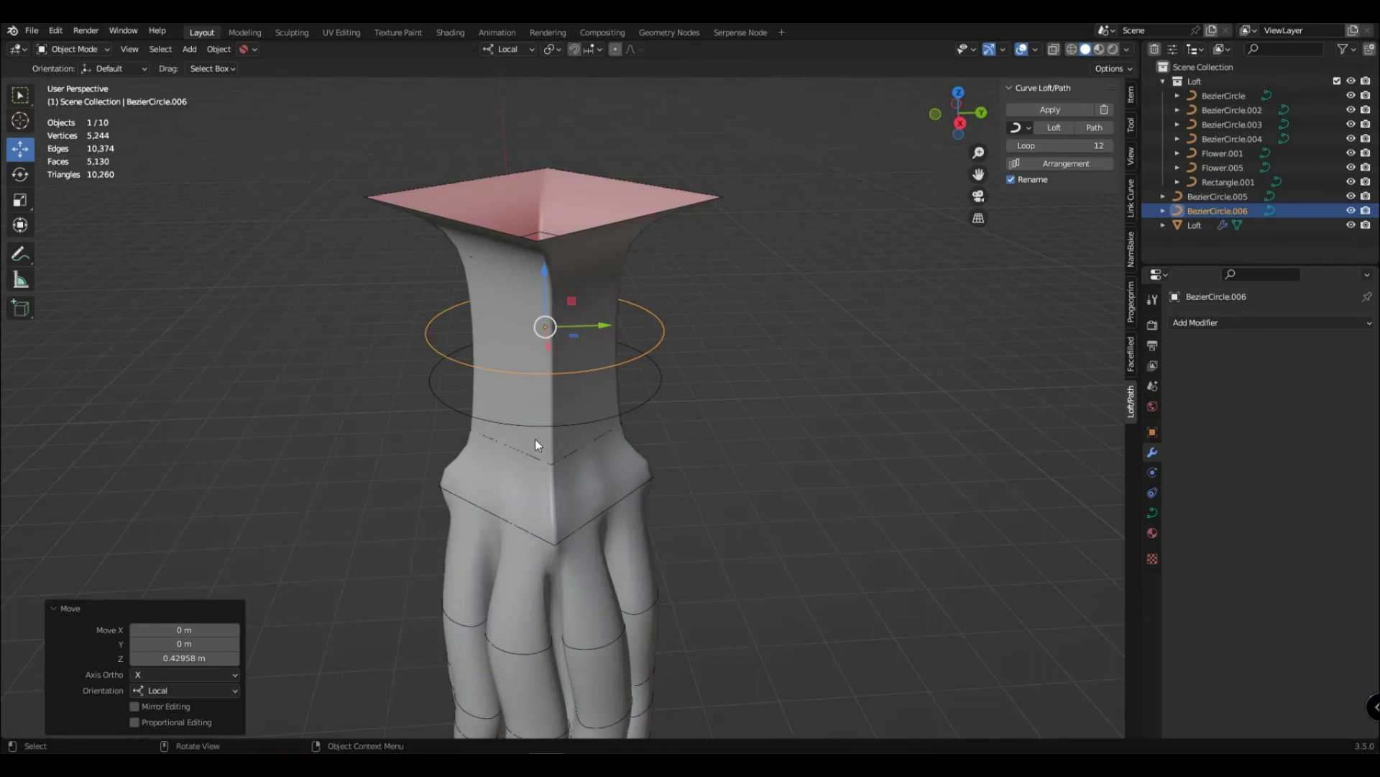
{"action": "scroll", "coordinate": [728, 468], "scroll_direction": "down", "scroll_amount": 2}
{"action": "mouse_move", "coordinate": [728, 467]}
{"action": "middle_mouse_down"}
{"action": "mouse_move", "coordinate": [714, 447]}
{"action": "mouse_move", "coordinate": [716, 483]}
{"action": "mouse_move", "coordinate": [712, 395]}
{"action": "mouse_move", "coordinate": [696, 397]}
{"action": "mouse_move", "coordinate": [709, 422]}
{"action": "middle_mouse_up"}
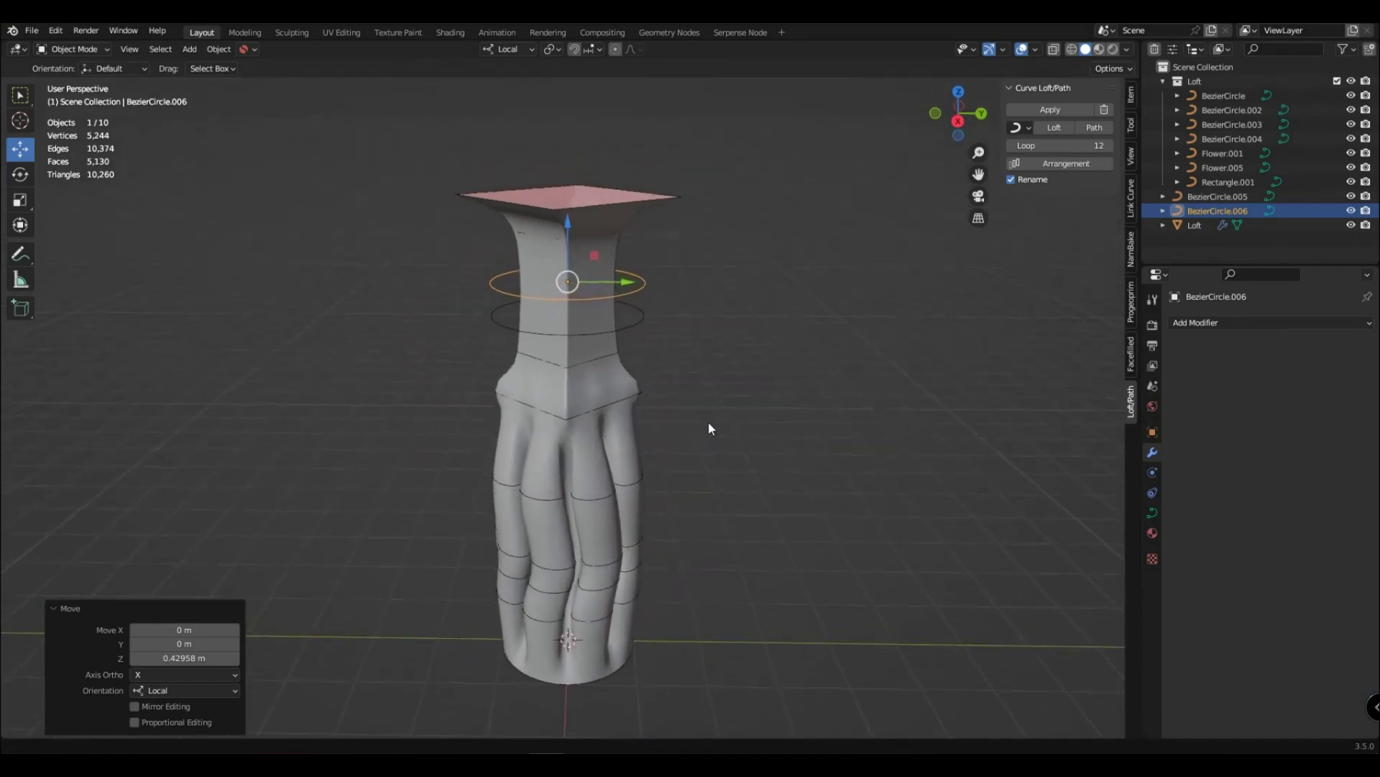
{"action": "scroll", "coordinate": [680, 345], "scroll_direction": "up", "scroll_amount": 1}
{"action": "left_click", "coordinate": [712, 347]}
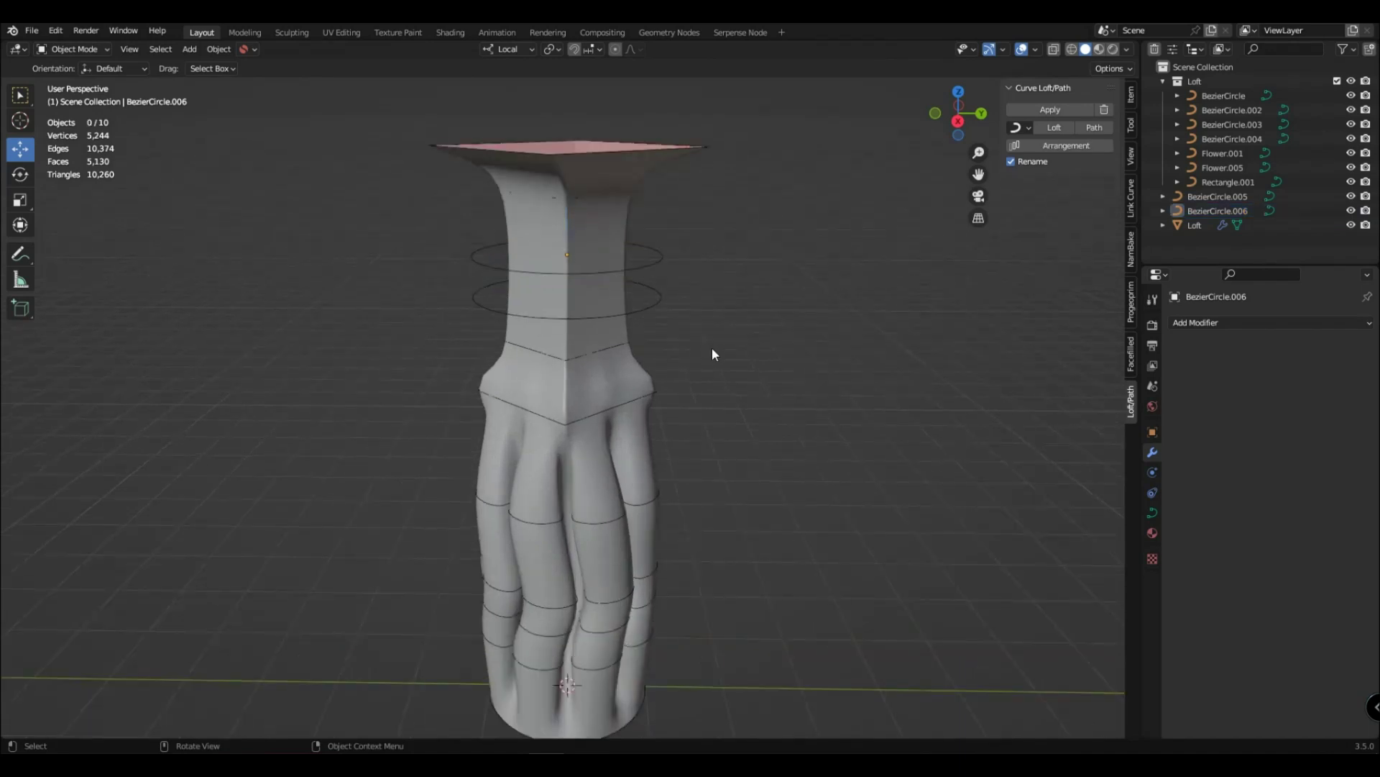
{"action": "left_click", "coordinate": [612, 344]}
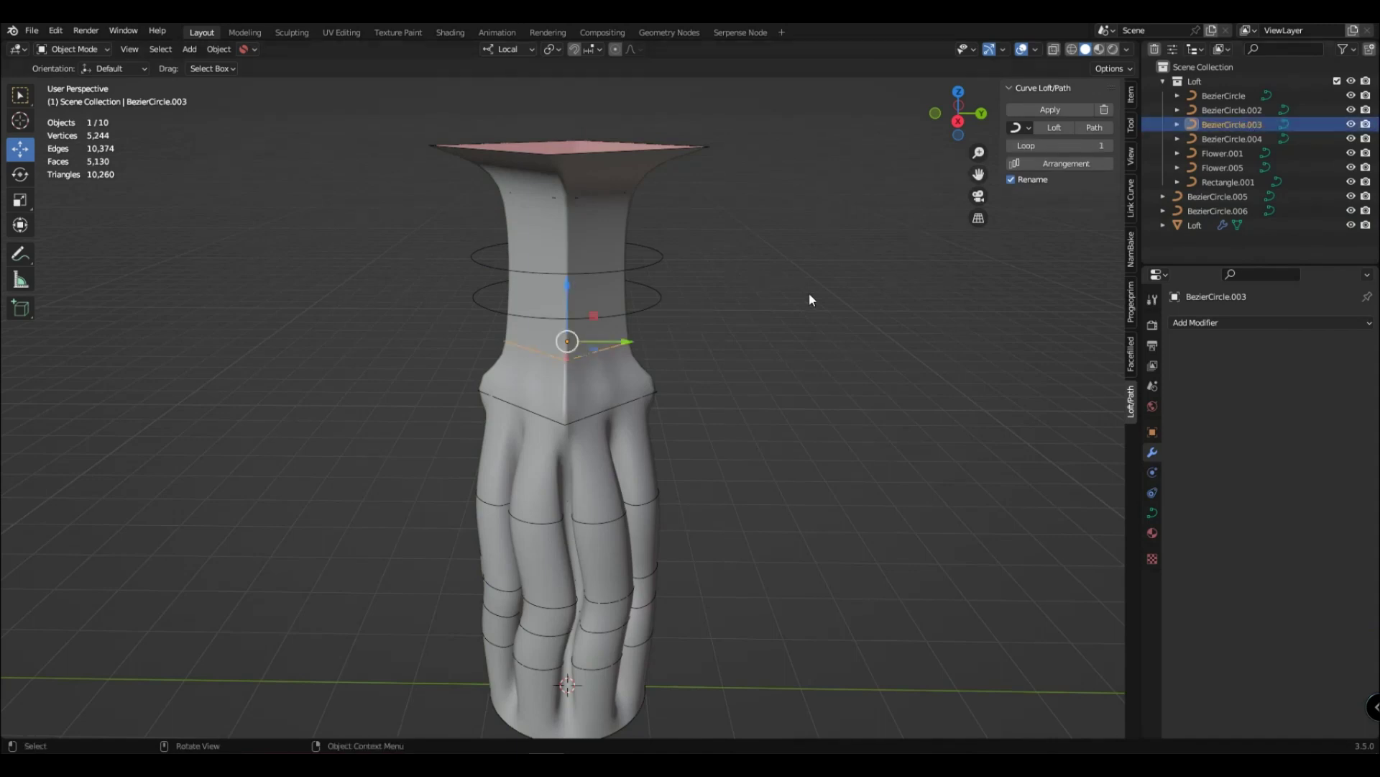
Step: Loft BezierCircle.003, .005 and .006 together with Rename turned off
{"action": "left_click", "coordinate": [661, 303], "text": "shift"}
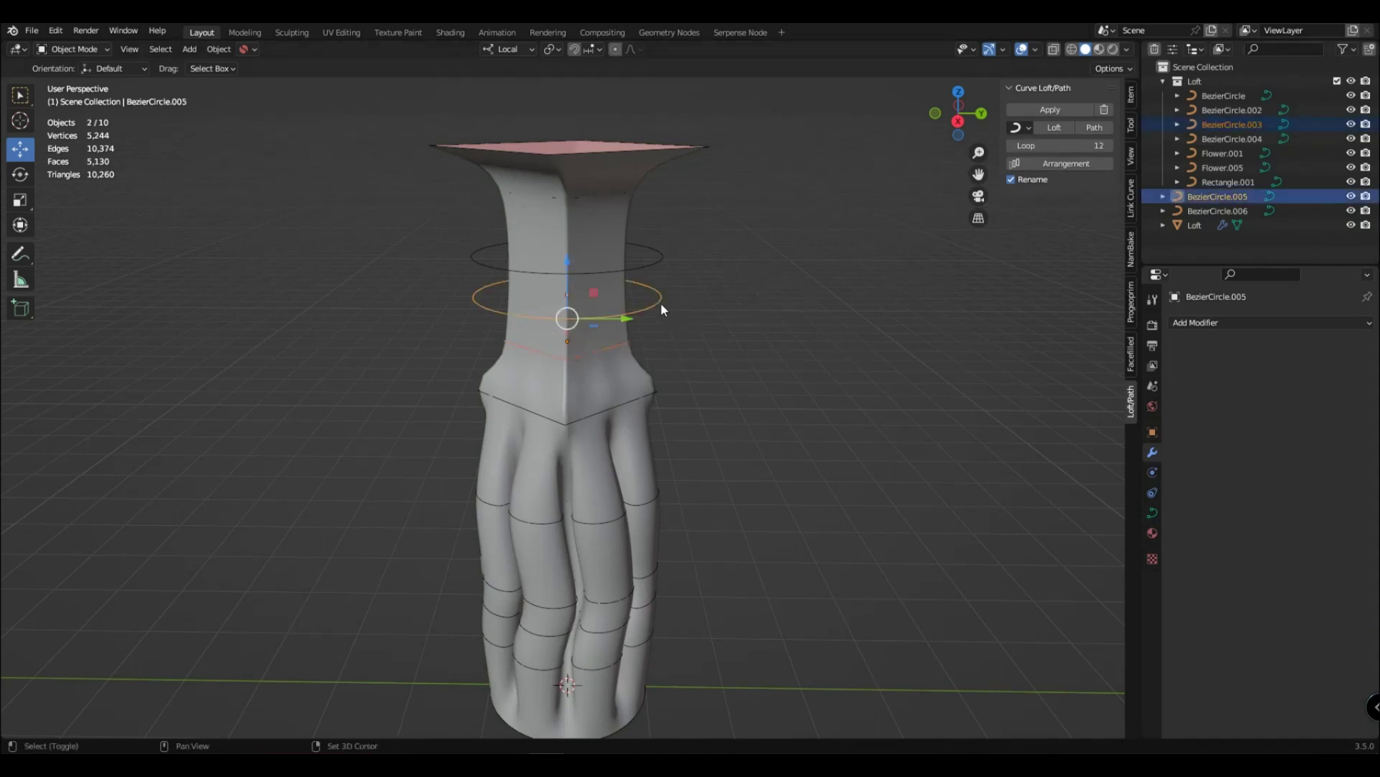
{"action": "left_click", "coordinate": [658, 259], "text": "shift"}
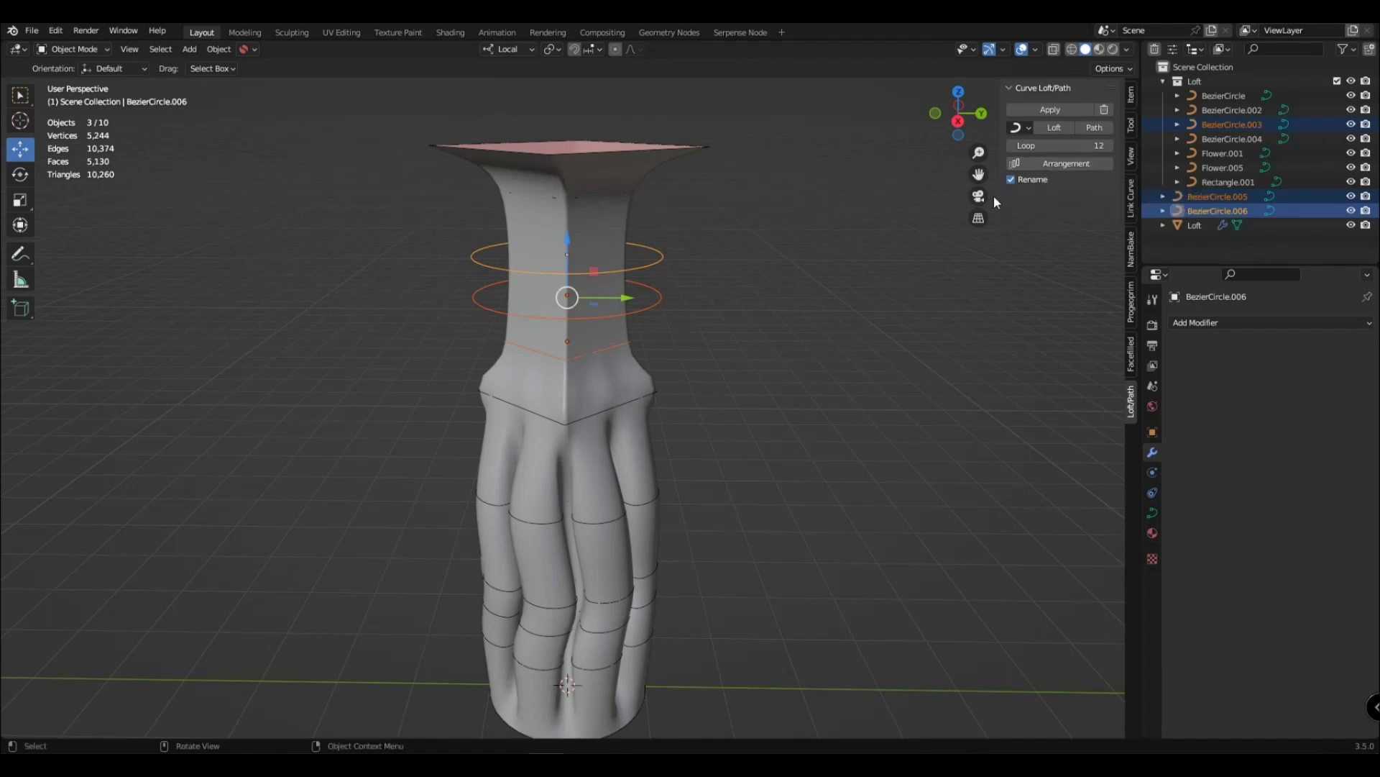
{"action": "left_click", "coordinate": [1028, 180]}
{"action": "left_click", "coordinate": [1043, 164]}
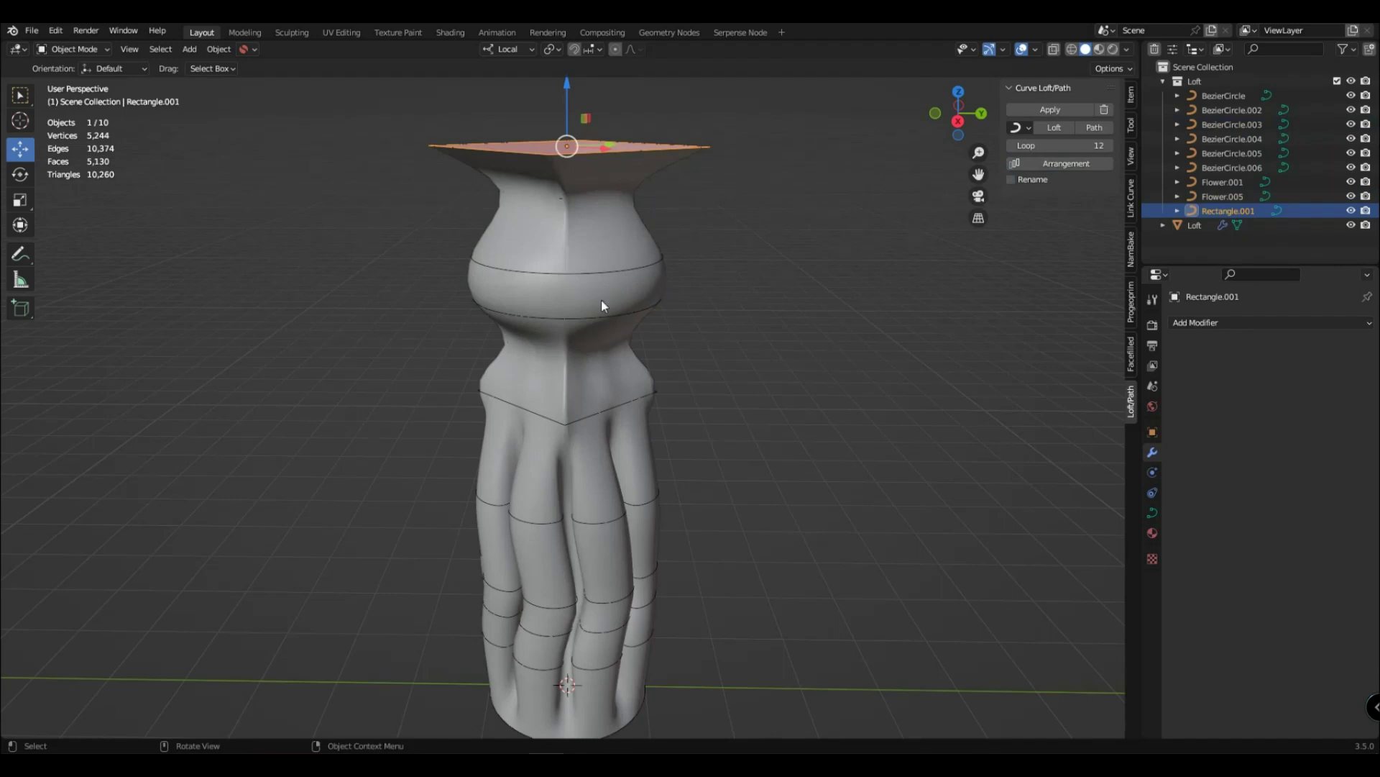
{"action": "middle_click_drag", "start_coordinate": [732, 317], "coordinate": [733, 323]}
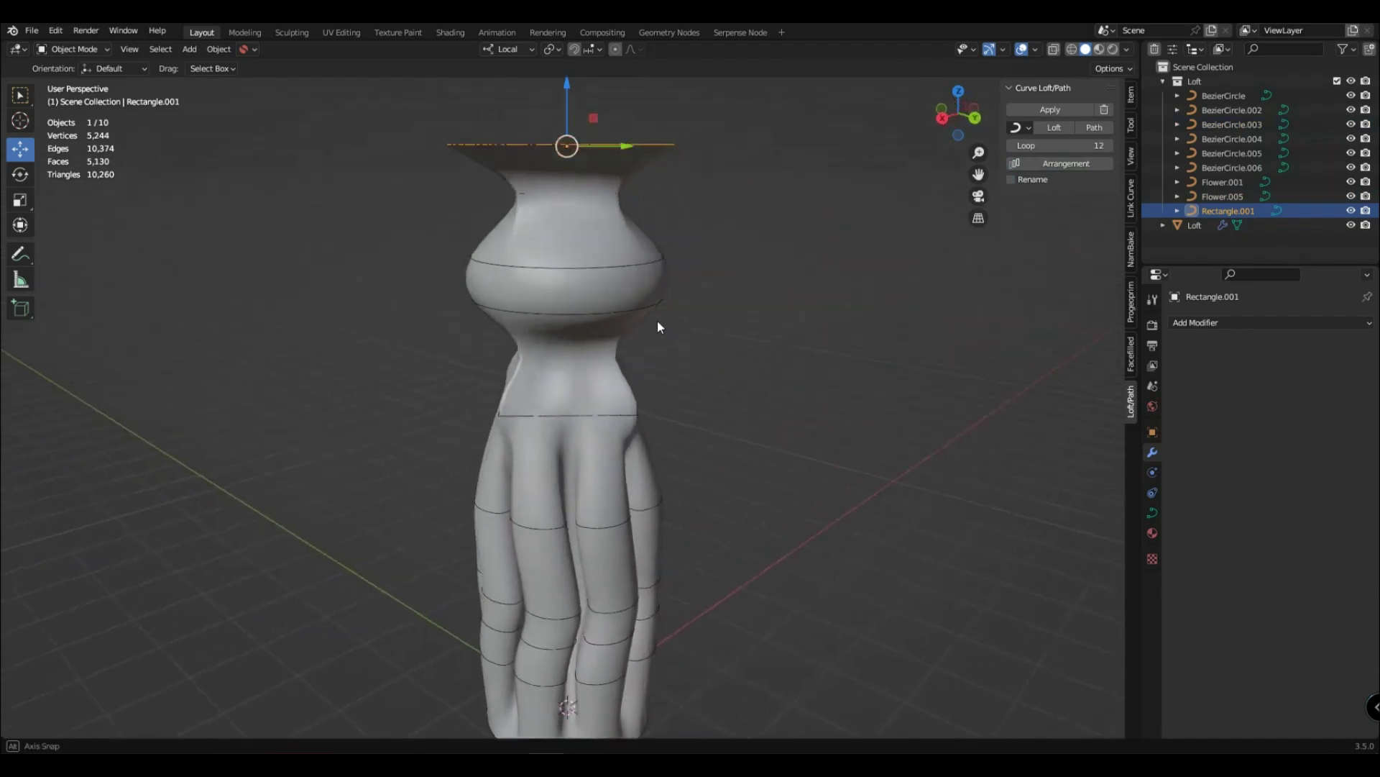
Step: Inspect each profile curve in the outliner, from the bottom BezierCircle up to Flower.005
{"action": "scroll", "coordinate": [731, 317], "scroll_direction": "down", "scroll_amount": 2}
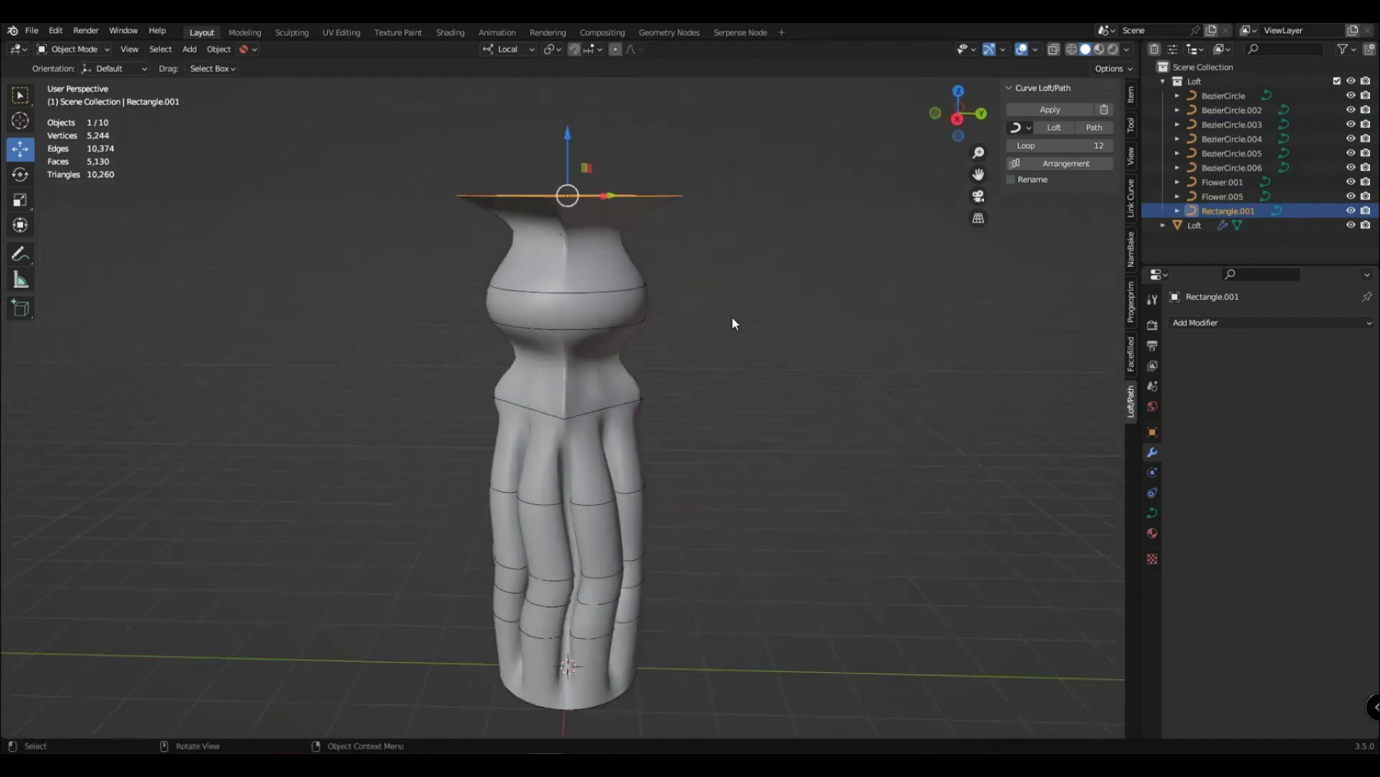
{"action": "left_click", "coordinate": [732, 317]}
{"action": "middle_click_drag", "start_coordinate": [683, 337], "coordinate": [692, 332]}
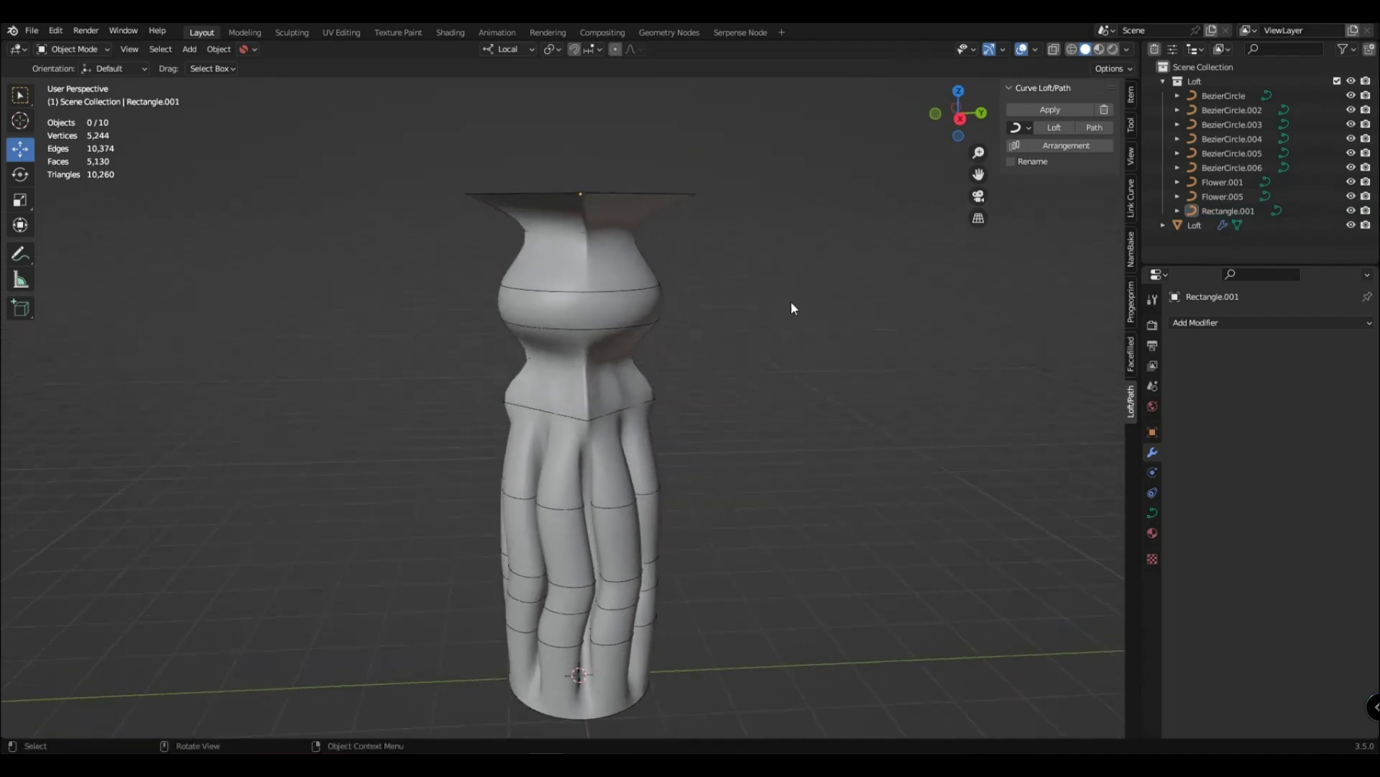
{"action": "left_click", "coordinate": [1232, 101]}
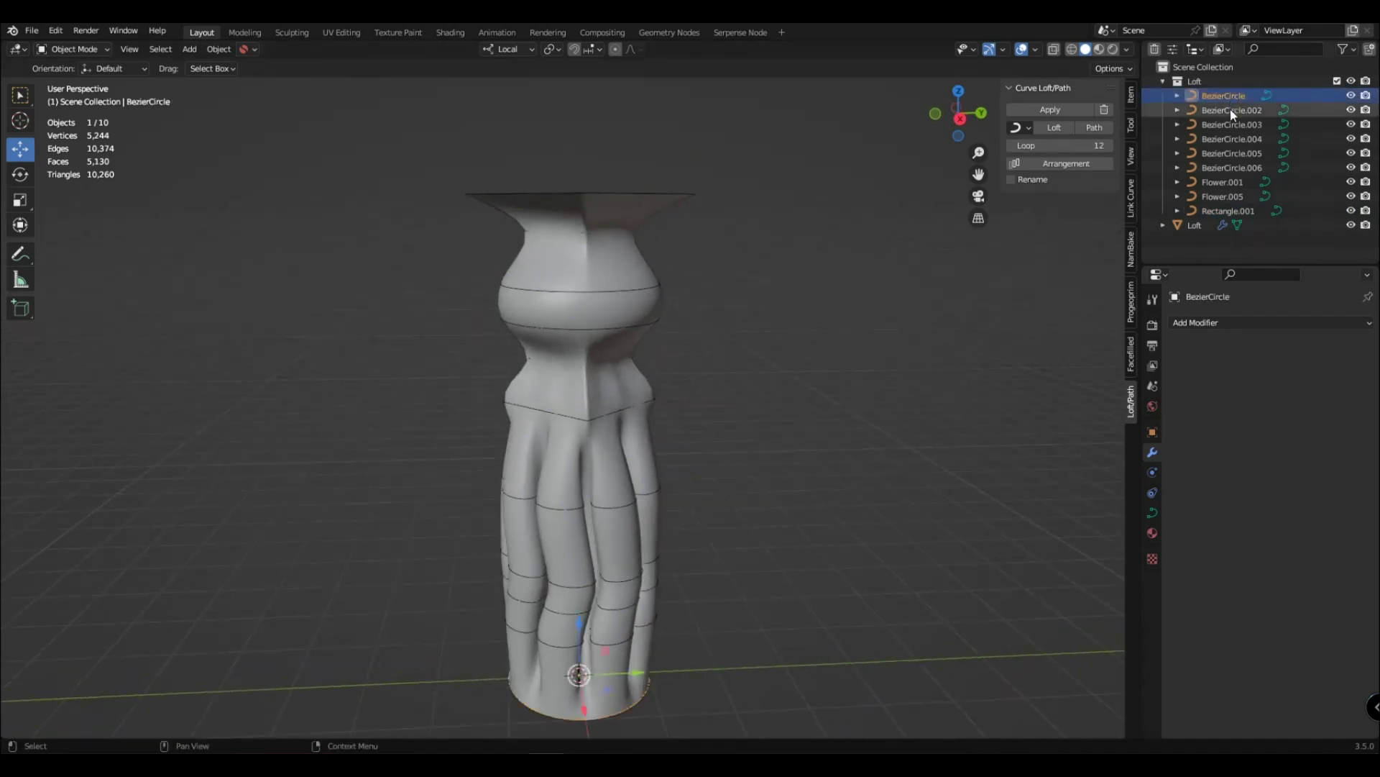
{"action": "left_click", "coordinate": [1230, 110]}
{"action": "left_click", "coordinate": [1230, 123]}
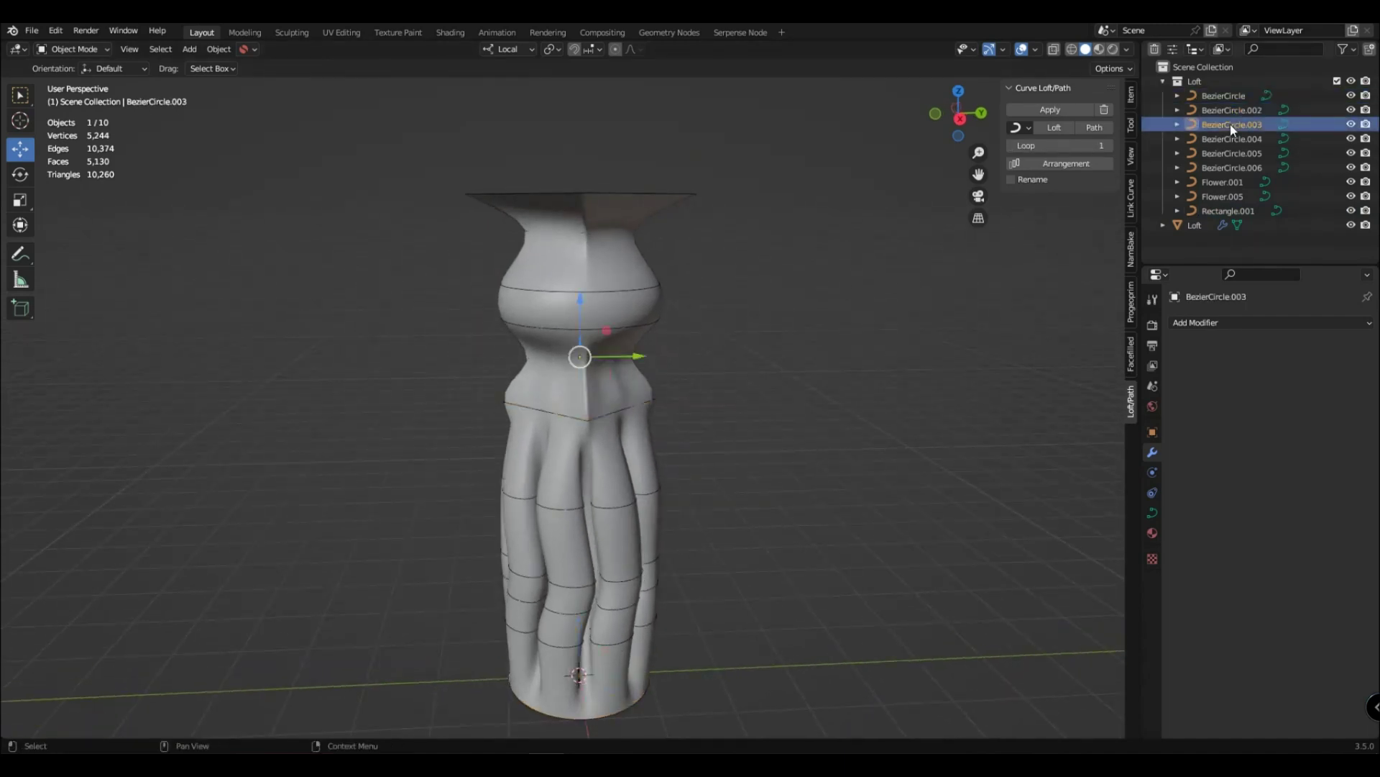
{"action": "left_click", "coordinate": [1232, 138]}
{"action": "left_click", "coordinate": [1233, 153]}
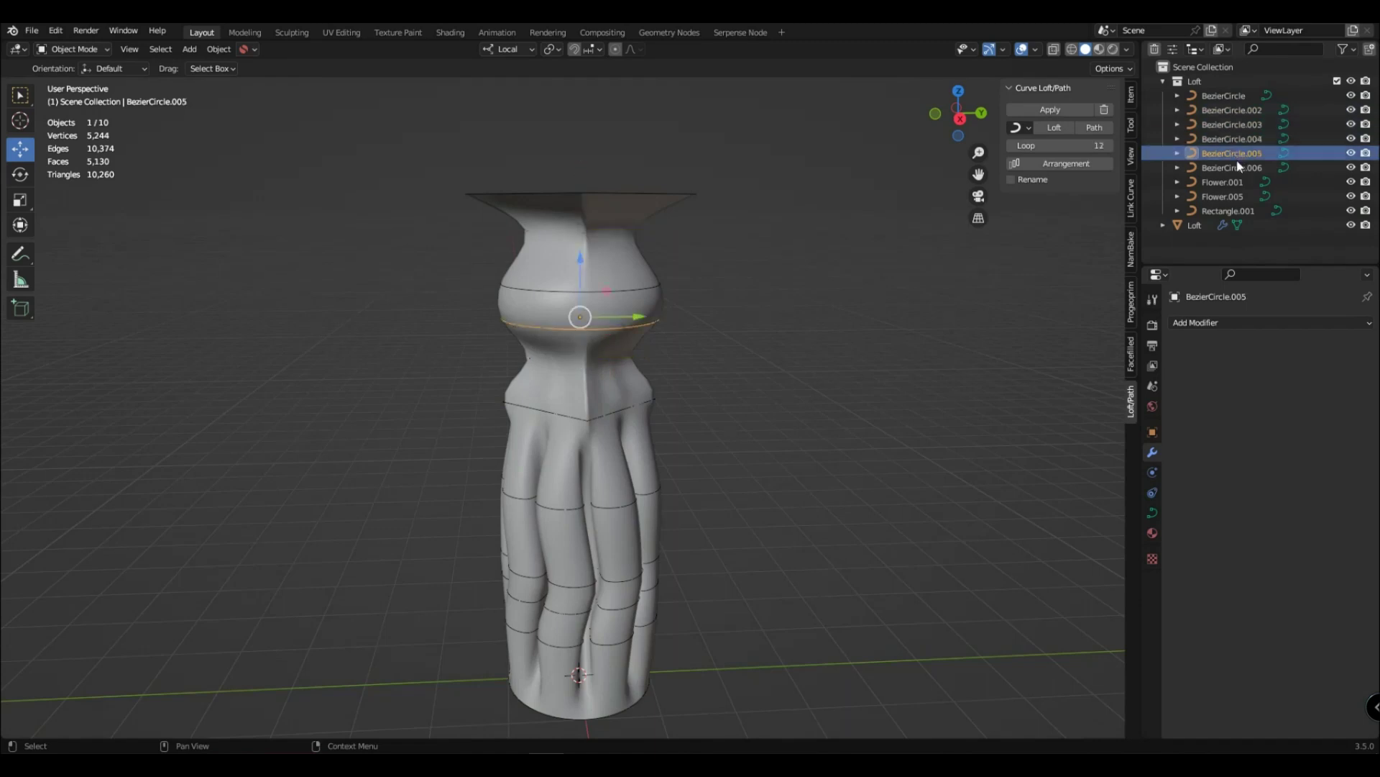
{"action": "left_click", "coordinate": [1237, 182]}
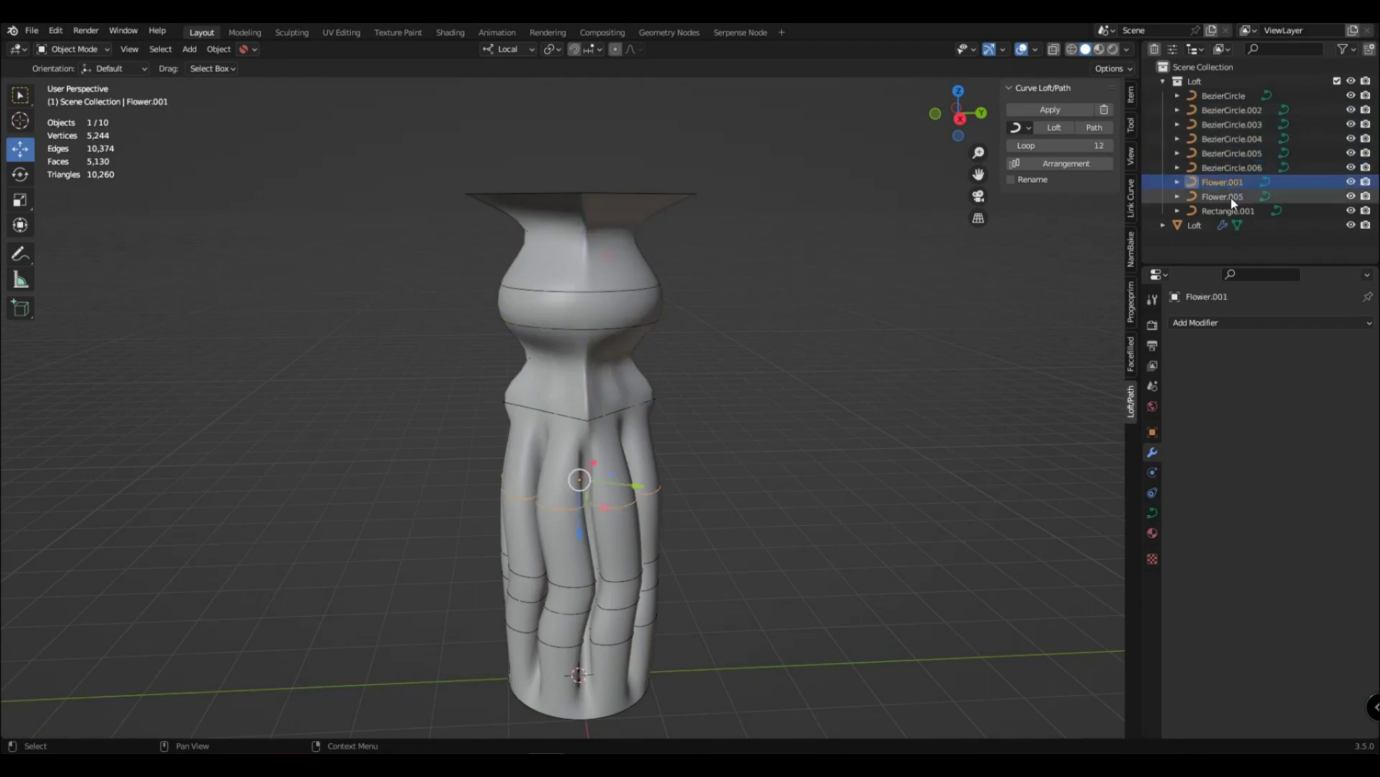
{"action": "left_click", "coordinate": [1231, 200]}
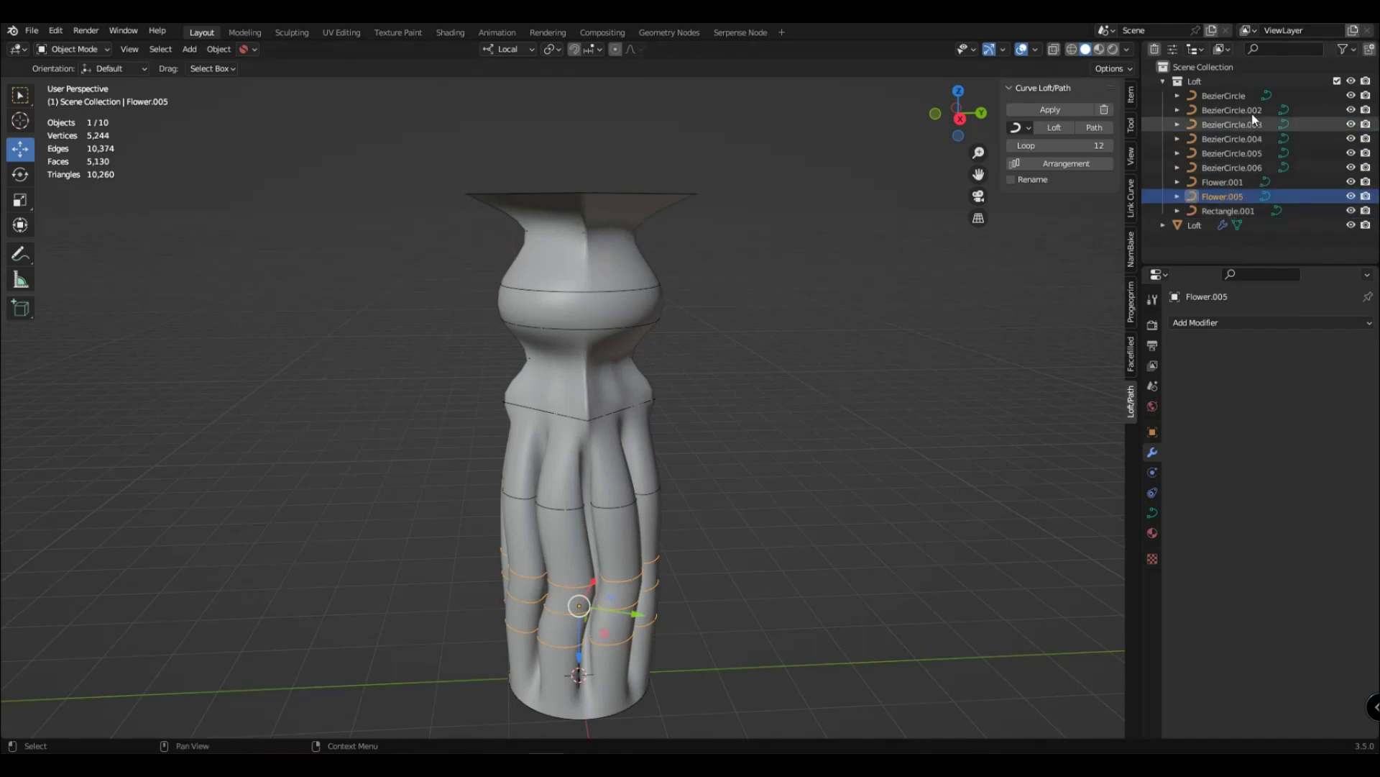
{"action": "left_click", "coordinate": [893, 398]}
{"action": "middle_click_drag", "start_coordinate": [893, 399], "coordinate": [748, 432]}
Step: Take BezierCircle.005 and .006 out of the Loft collection and enable profile renaming
{"action": "left_click", "coordinate": [686, 327]}
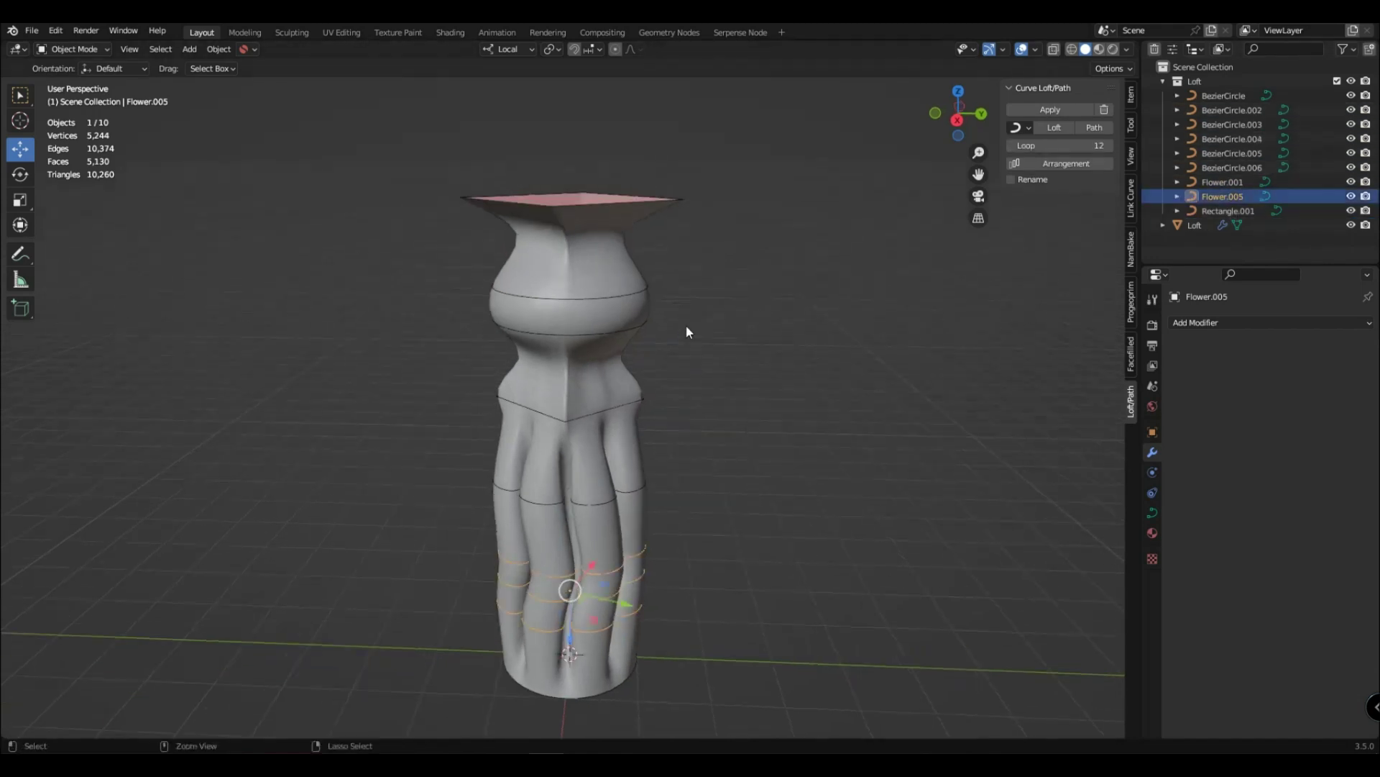
{"action": "left_click", "coordinate": [686, 326]}
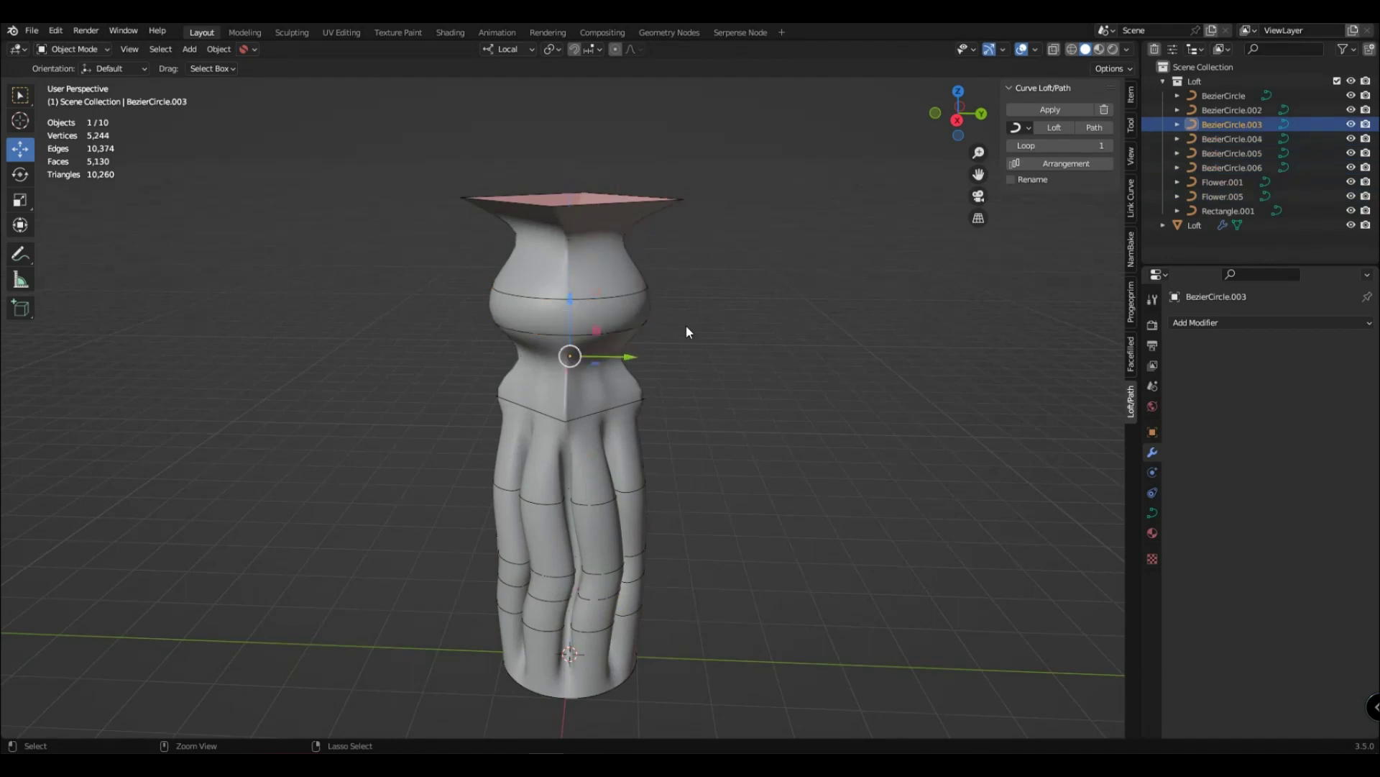
{"action": "key", "text": "ctrl+z"}
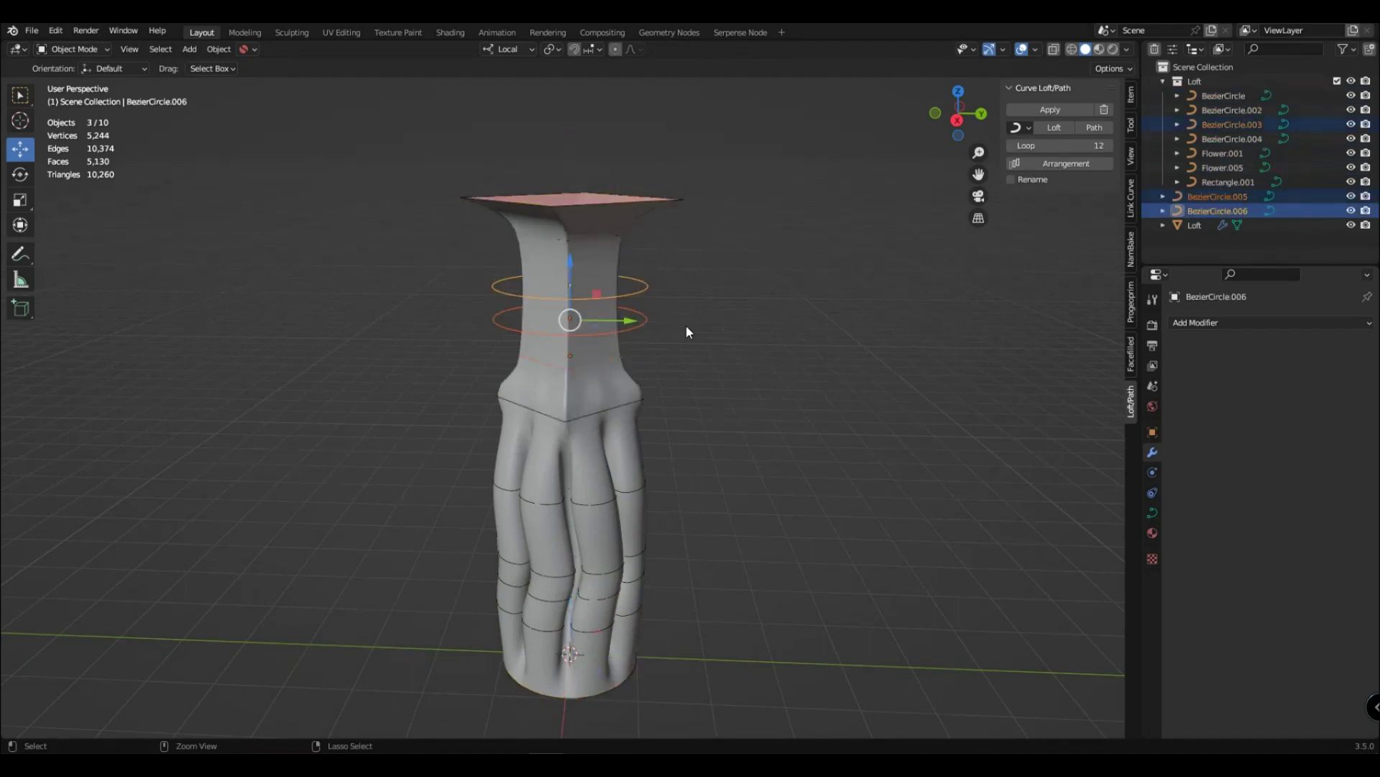
{"action": "key", "text": "ctrl+z"}
{"action": "middle_click_drag", "start_coordinate": [660, 335], "coordinate": [694, 349]}
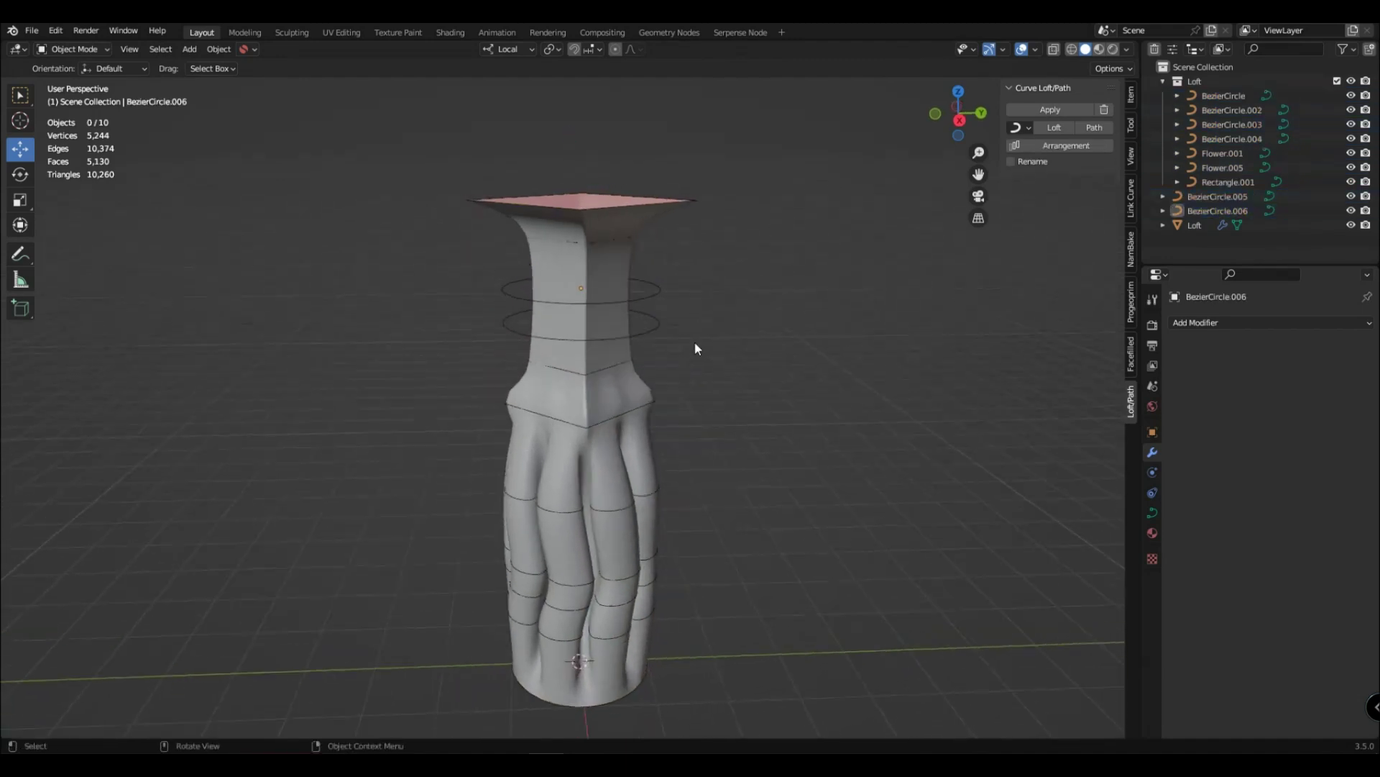
{"action": "left_click", "coordinate": [1036, 161]}
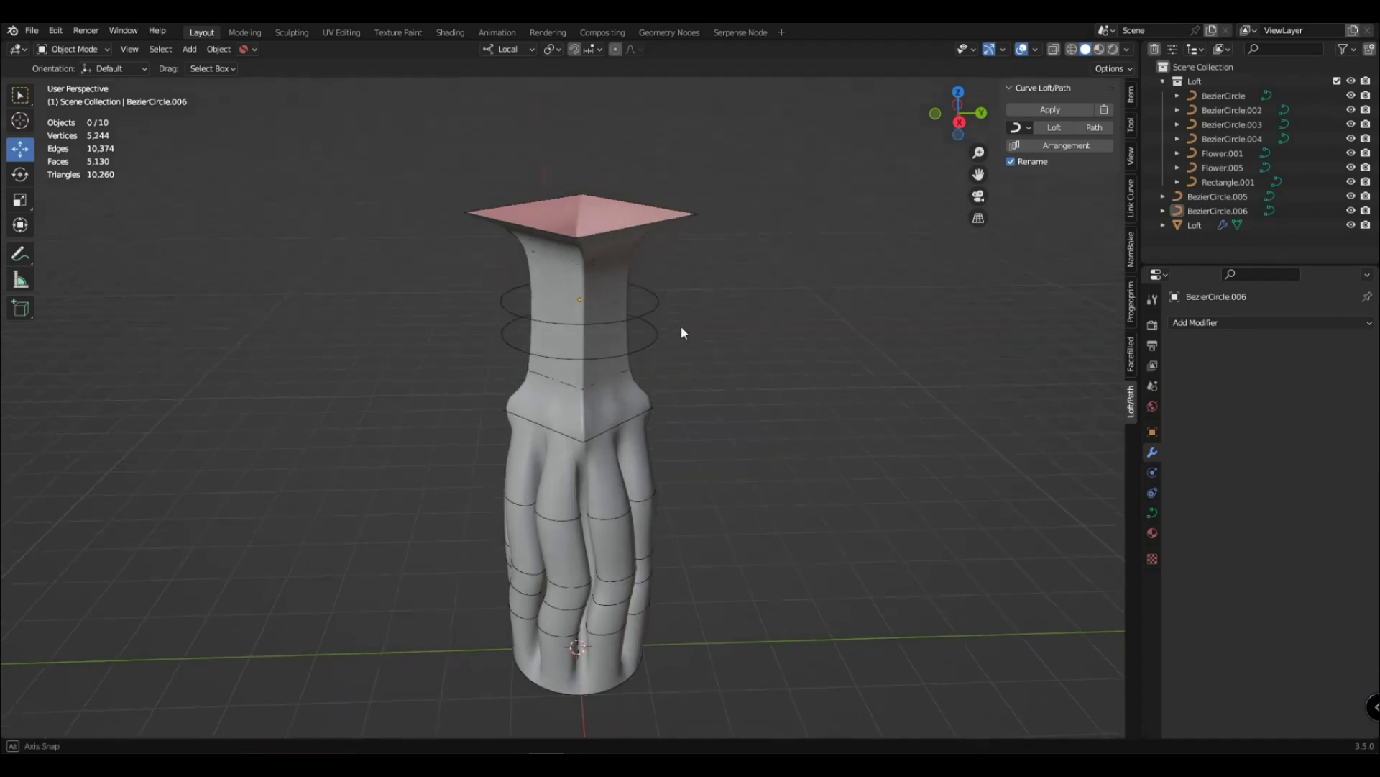
Step: Select BezierCircle.003, .005 and .006 and run Arrangement to rename profiles in stacking order
{"action": "scroll", "coordinate": [679, 324], "scroll_direction": "up", "scroll_amount": 2}
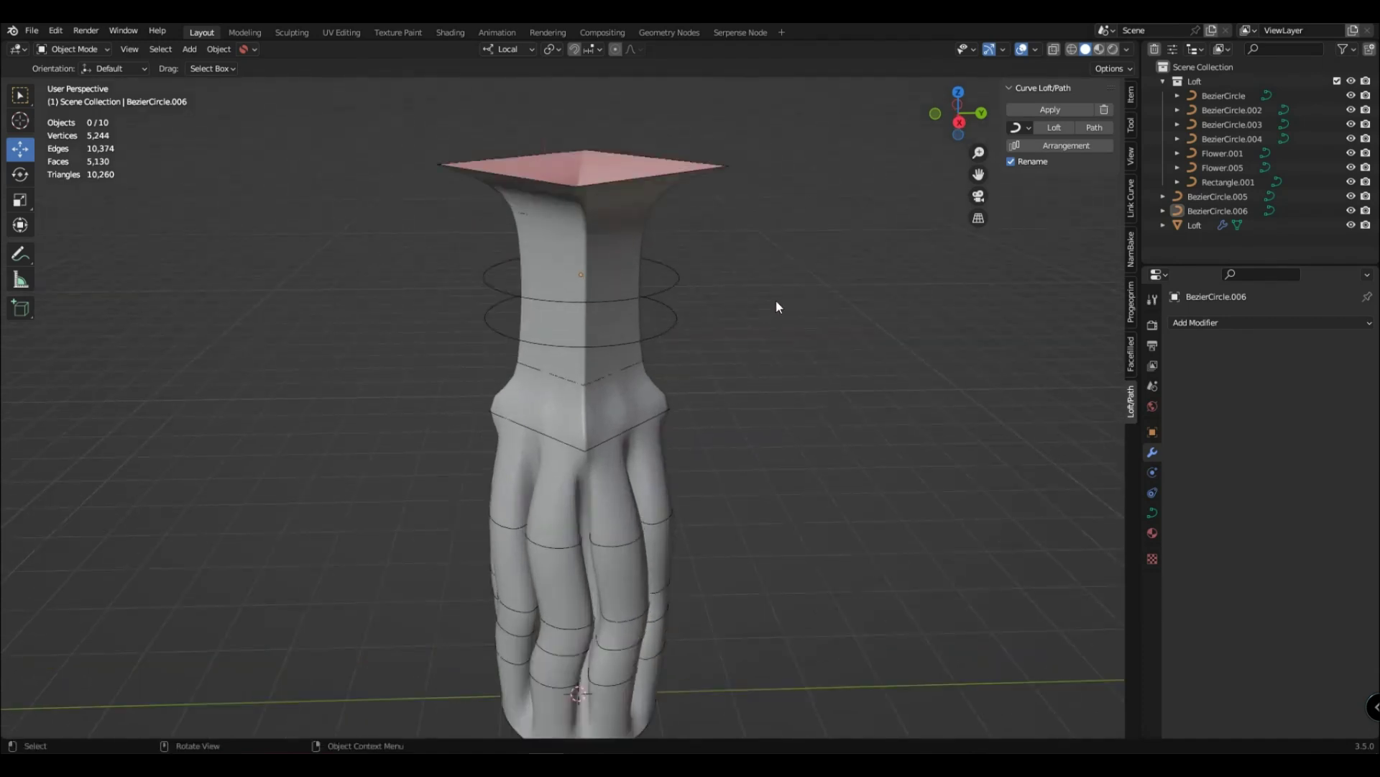
{"action": "left_click", "coordinate": [636, 365]}
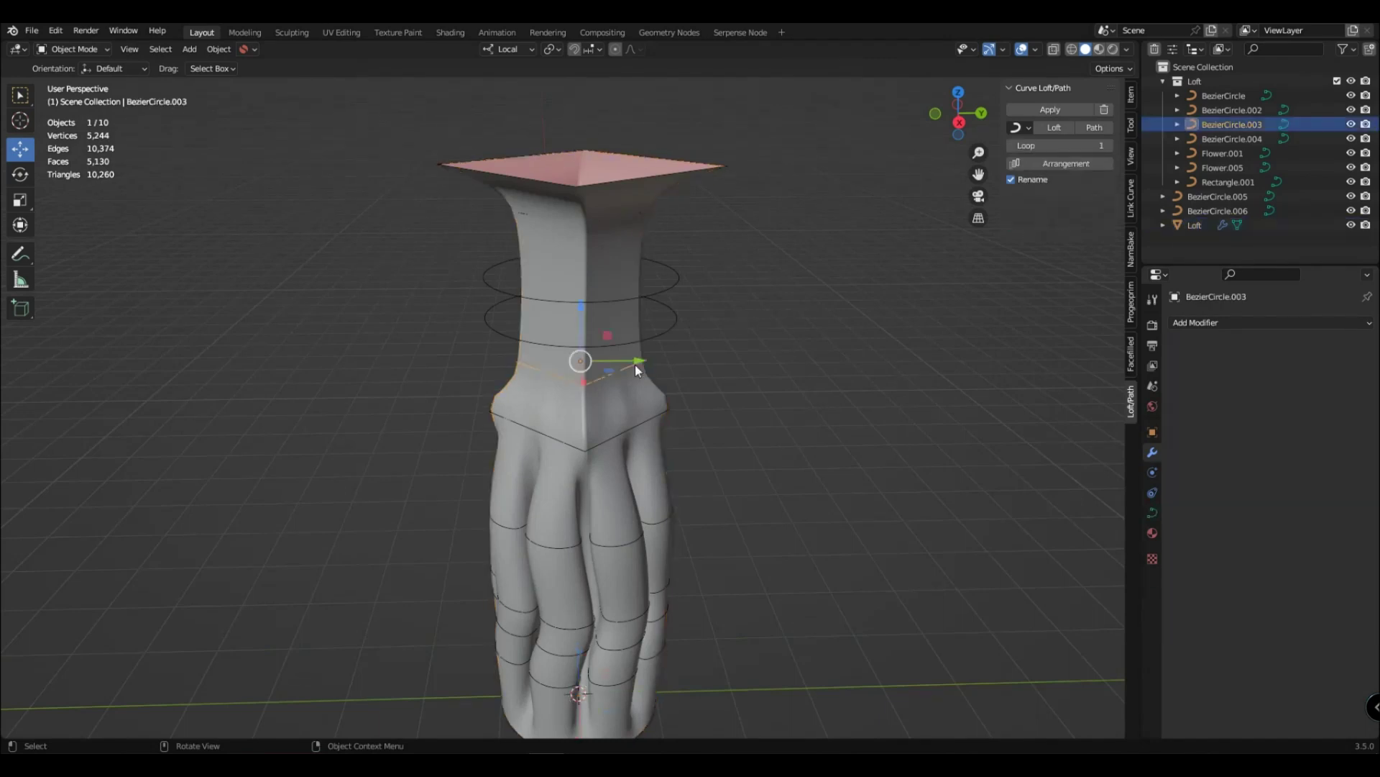
{"action": "left_click", "coordinate": [1118, 187]}
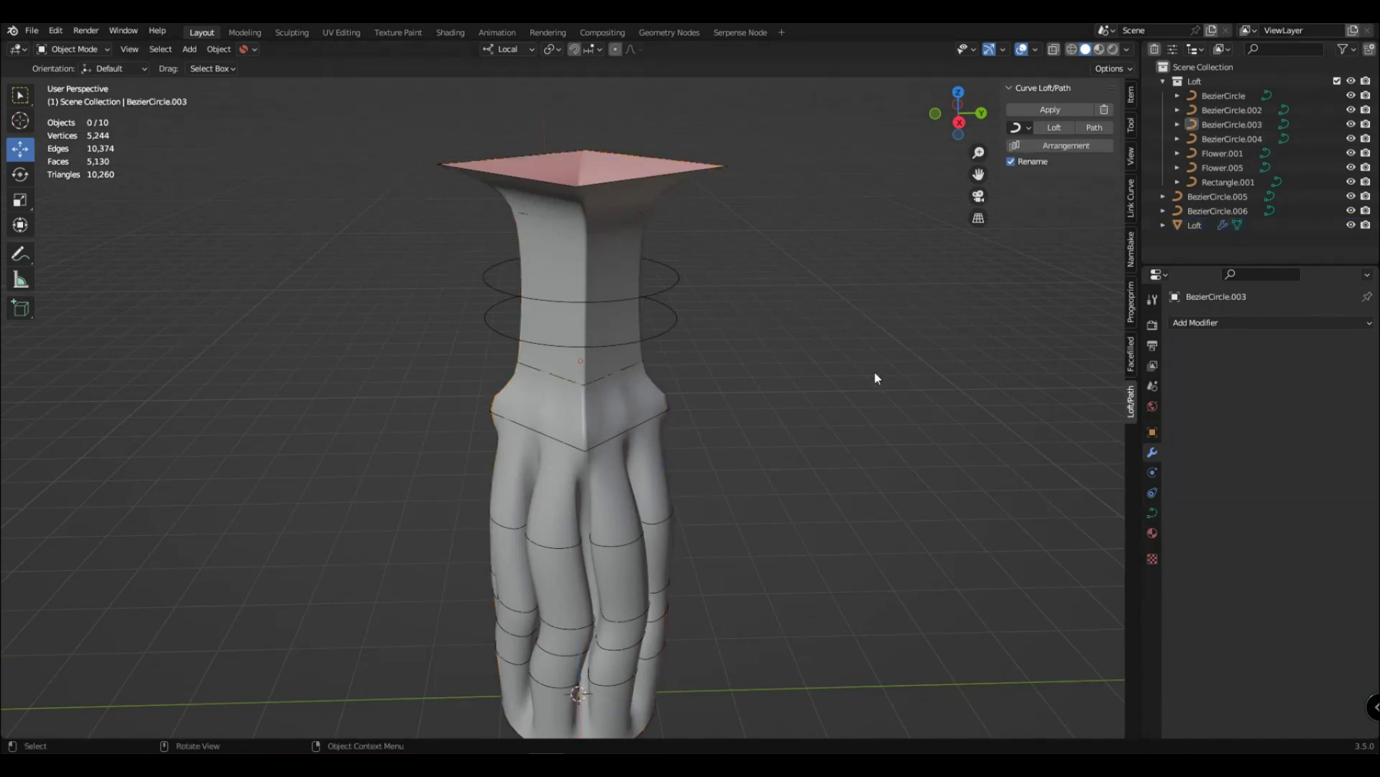
{"action": "left_click", "coordinate": [1231, 126]}
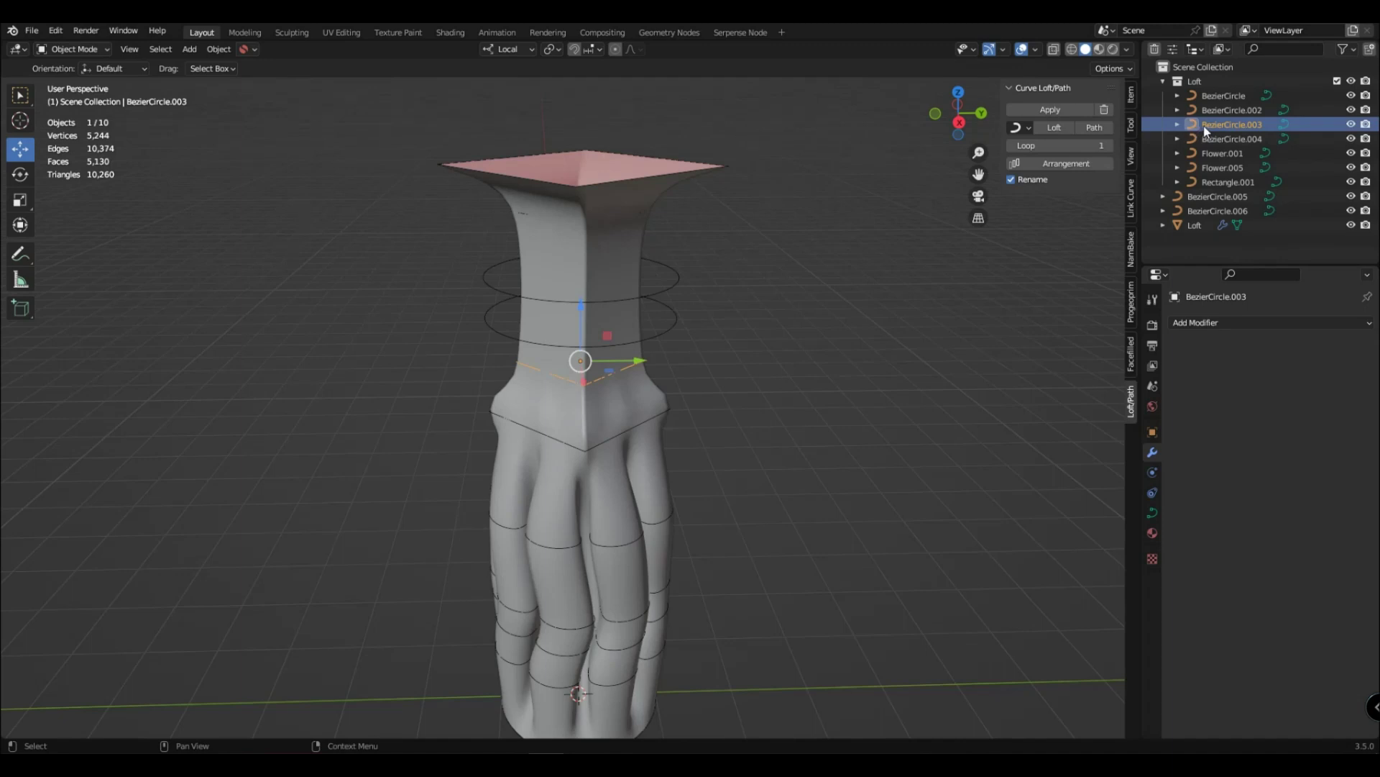
{"action": "left_click", "coordinate": [678, 321], "text": "shift"}
{"action": "left_click", "coordinate": [679, 293], "text": "shift"}
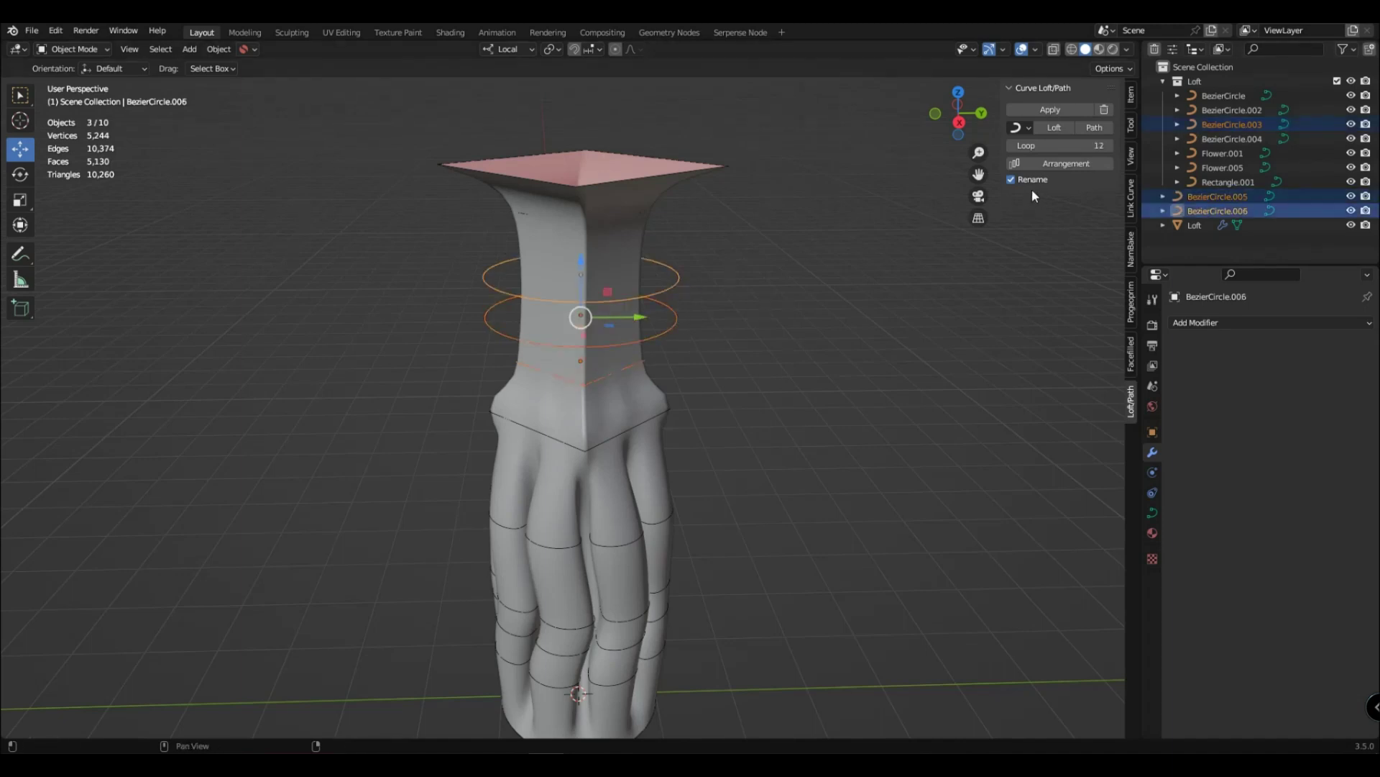
{"action": "left_click", "coordinate": [1038, 164]}
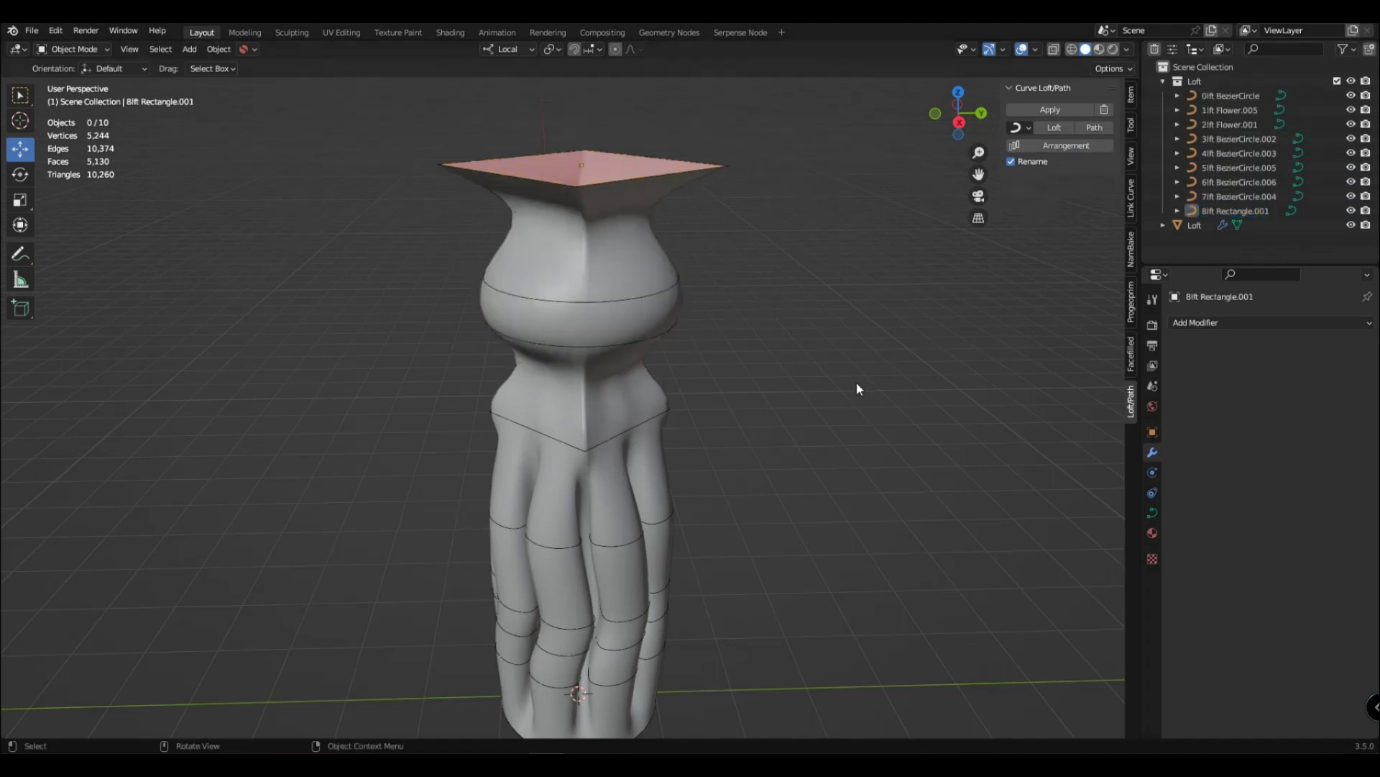
Step: Scale up the BezierCircle.003 ring to widen the bulge
{"action": "left_click", "coordinate": [1221, 95]}
{"action": "left_click", "coordinate": [1221, 125]}
{"action": "left_click", "coordinate": [1221, 153]}
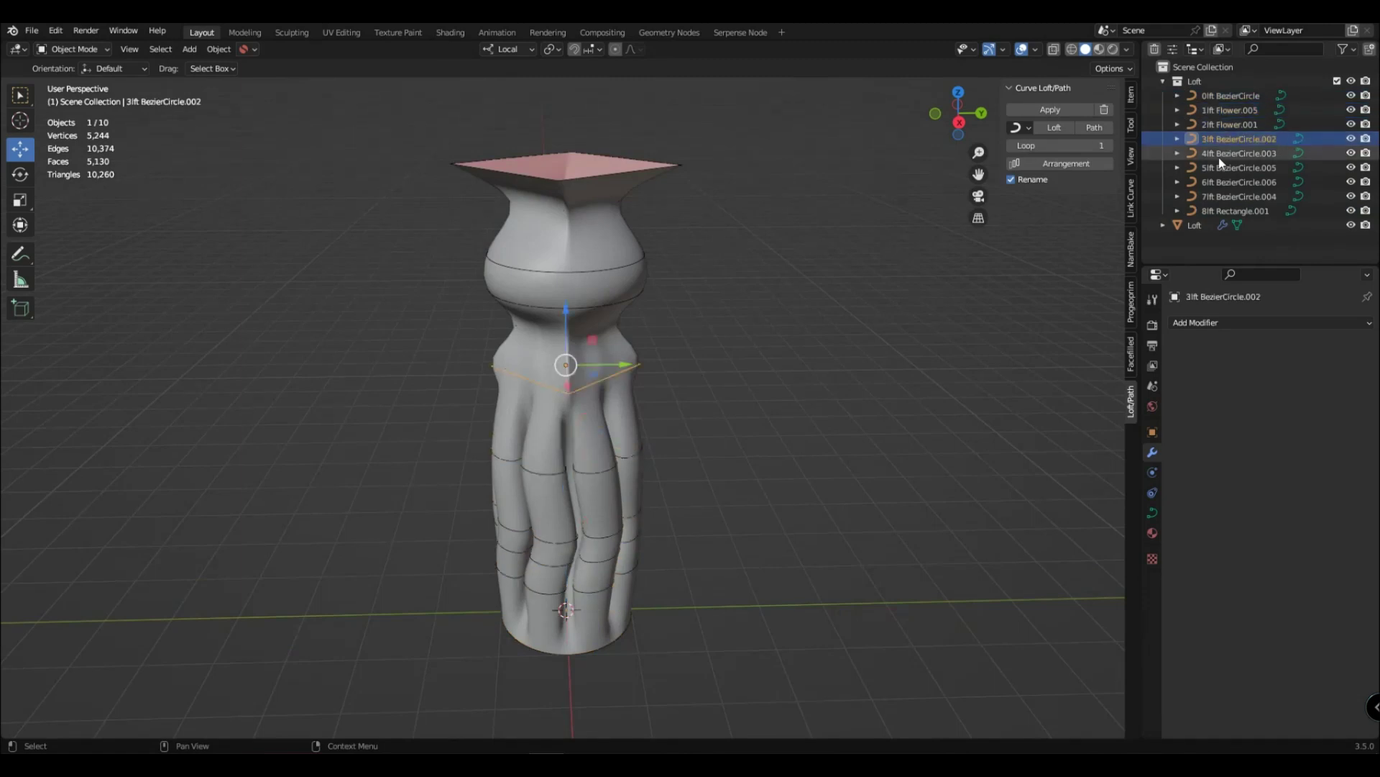
{"action": "key", "text": "s"}
{"action": "left_click", "coordinate": [755, 376]}
Step: Shrink the top Rectangle.001 and turn it slightly for a small square mouth
{"action": "left_click", "coordinate": [1221, 168]}
{"action": "left_click", "coordinate": [1220, 181]}
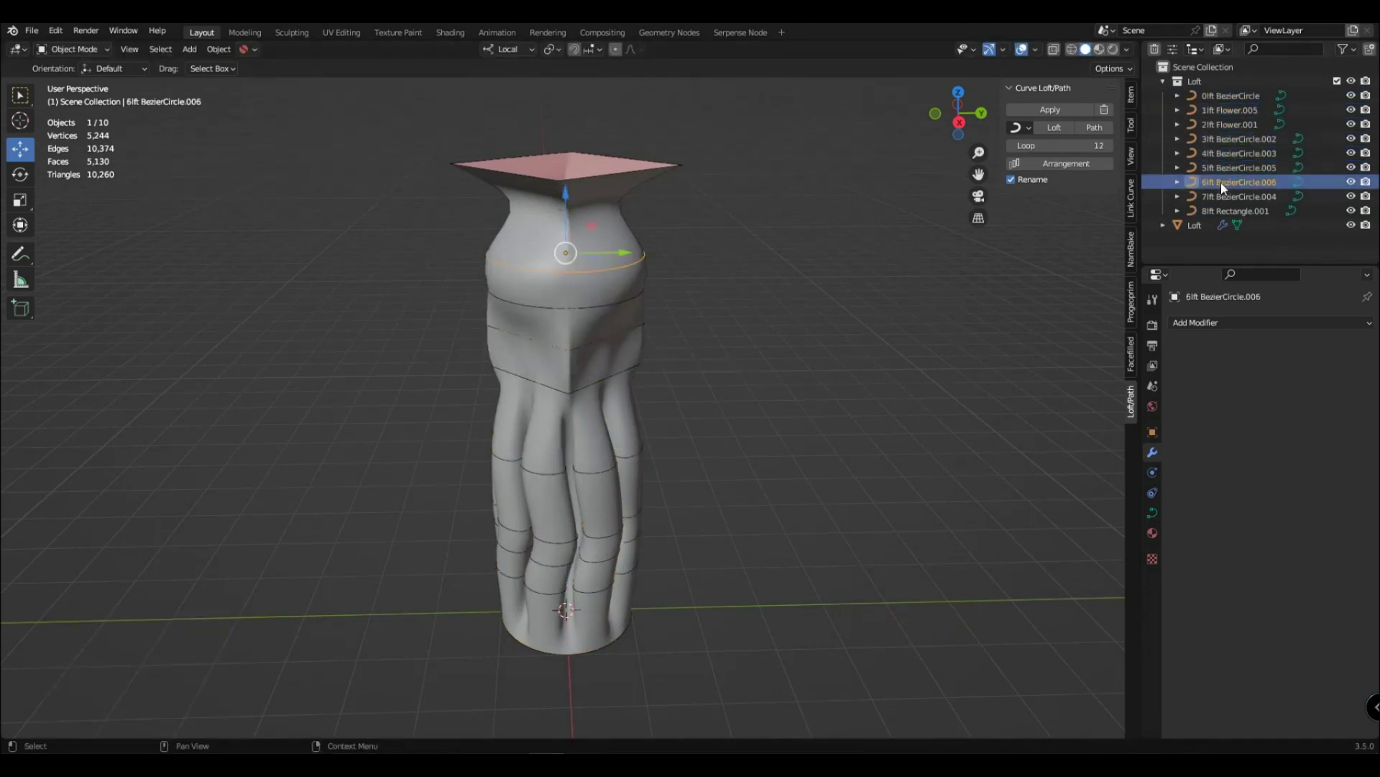
{"action": "left_click", "coordinate": [1222, 210]}
{"action": "key", "text": "s"}
{"action": "left_click", "coordinate": [670, 219]}
{"action": "mouse_move", "coordinate": [671, 218]}
{"action": "middle_mouse_down"}
{"action": "mouse_move", "coordinate": [770, 278]}
{"action": "mouse_move", "coordinate": [676, 213]}
{"action": "mouse_move", "coordinate": [697, 310]}
{"action": "mouse_move", "coordinate": [745, 303]}
{"action": "mouse_move", "coordinate": [706, 512]}
{"action": "mouse_move", "coordinate": [624, 274]}
{"action": "mouse_move", "coordinate": [668, 244]}
{"action": "middle_mouse_up"}
{"action": "key", "text": "r"}
{"action": "left_click", "coordinate": [727, 247]}
{"action": "left_click", "coordinate": [819, 286]}
Step: Select all the profile curves and enter Edit Mode on their control points
{"action": "left_click", "coordinate": [662, 269]}
{"action": "key", "text": "Tab"}
{"action": "key", "text": "Tab"}
{"action": "left_click", "coordinate": [1231, 95]}
{"action": "left_click", "coordinate": [1236, 211], "text": "shift"}
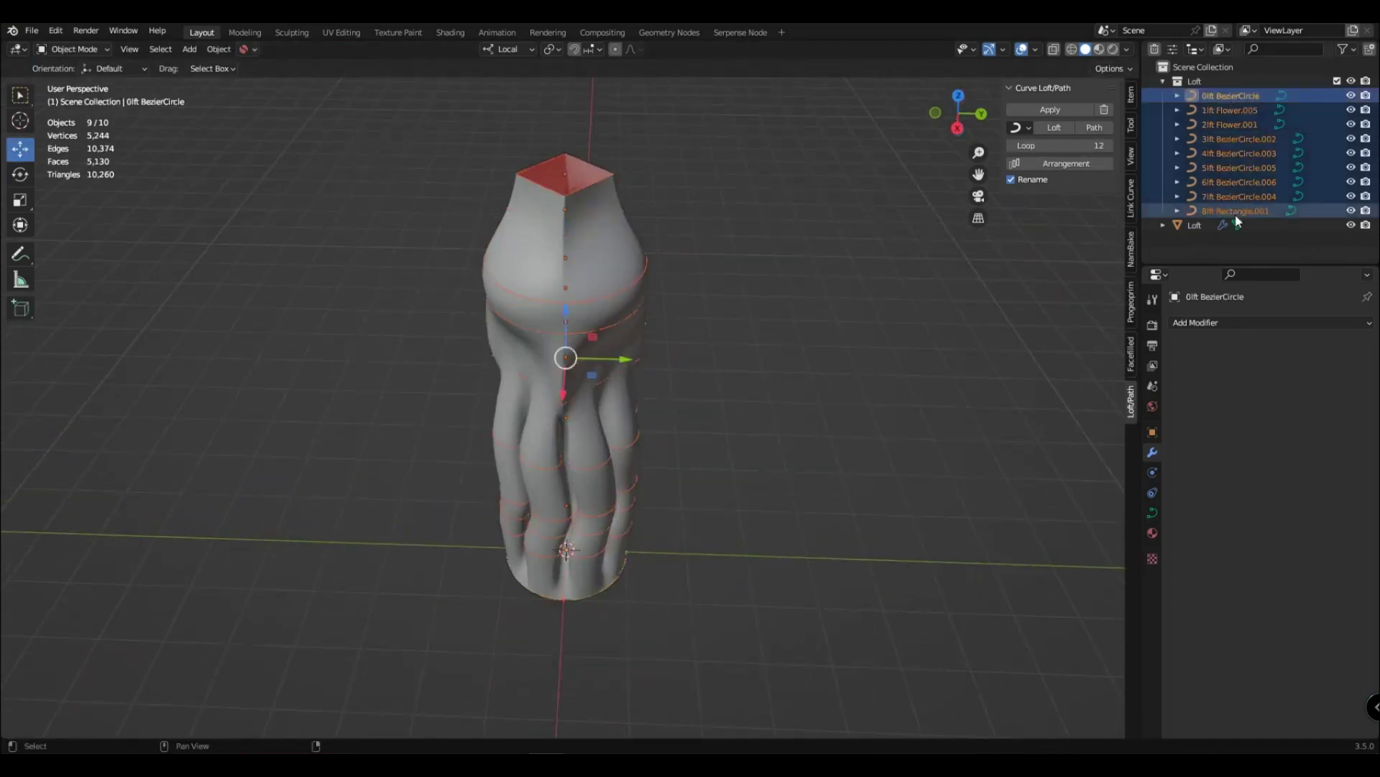
{"action": "key", "text": "Tab"}
{"action": "left_click", "coordinate": [687, 327]}
Step: Scale the upper neck rings' control points inward to slim the vase
{"action": "middle_click_drag", "start_coordinate": [686, 326], "coordinate": [675, 288]}
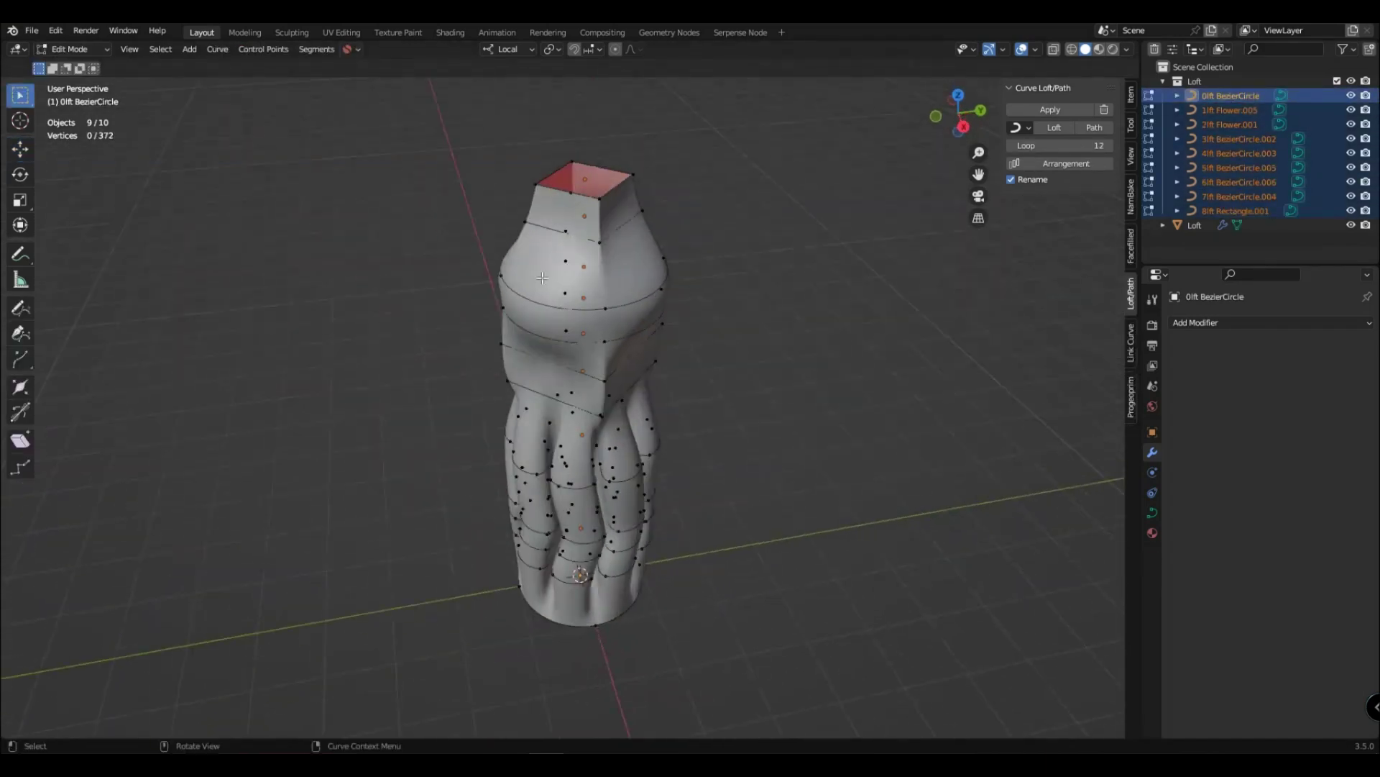
{"action": "left_click", "coordinate": [501, 277]}
{"action": "left_click", "coordinate": [675, 281], "text": "shift"}
{"action": "key", "text": "s"}
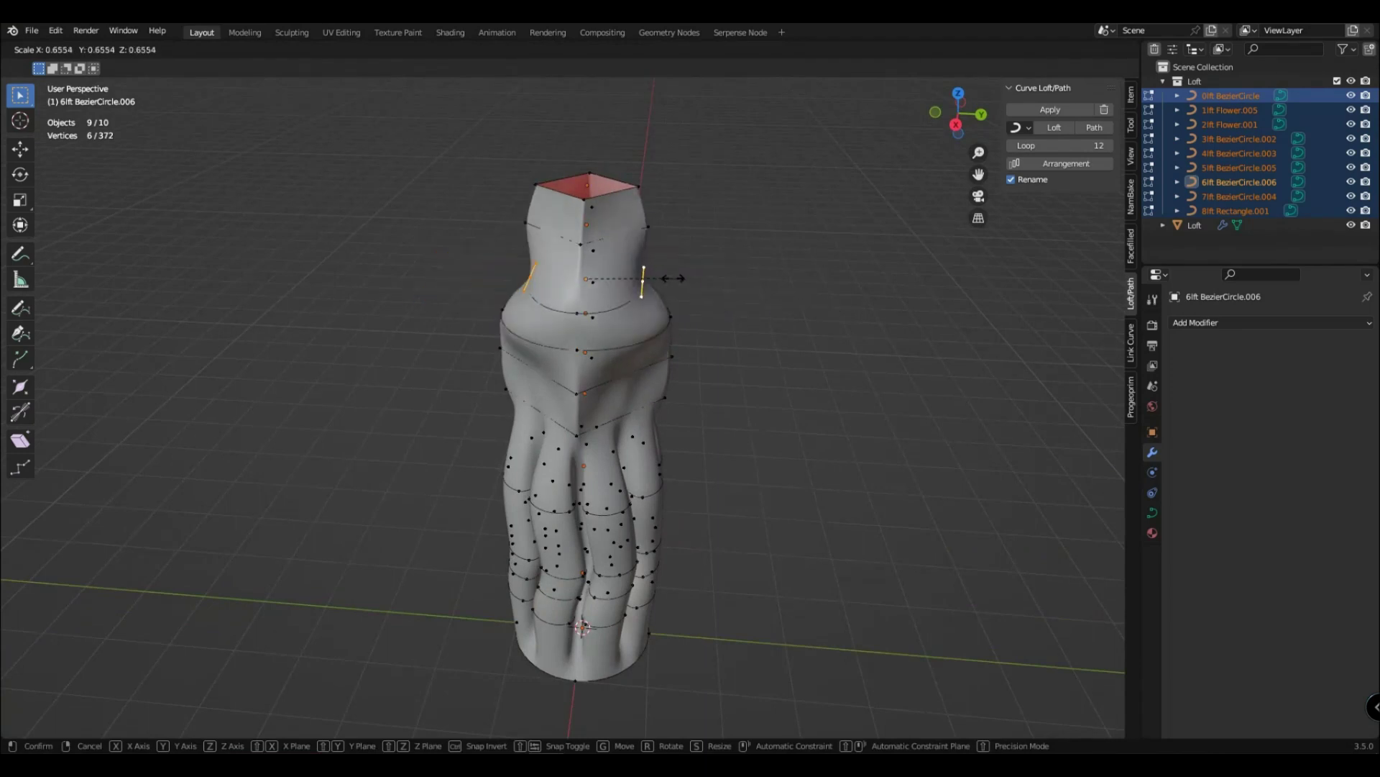
{"action": "left_click", "coordinate": [690, 286]}
{"action": "left_click", "coordinate": [649, 227]}
{"action": "key", "text": "s"}
{"action": "left_click", "coordinate": [709, 308]}
Step: Select four ring control points and try moving them along Y, then cancel
{"action": "middle_click_drag", "start_coordinate": [709, 309], "coordinate": [665, 259]}
{"action": "left_click_drag", "start_coordinate": [665, 260], "coordinate": [762, 432]}
{"action": "key", "text": "g"}
{"action": "key", "text": "y"}
{"action": "key", "text": "y"}
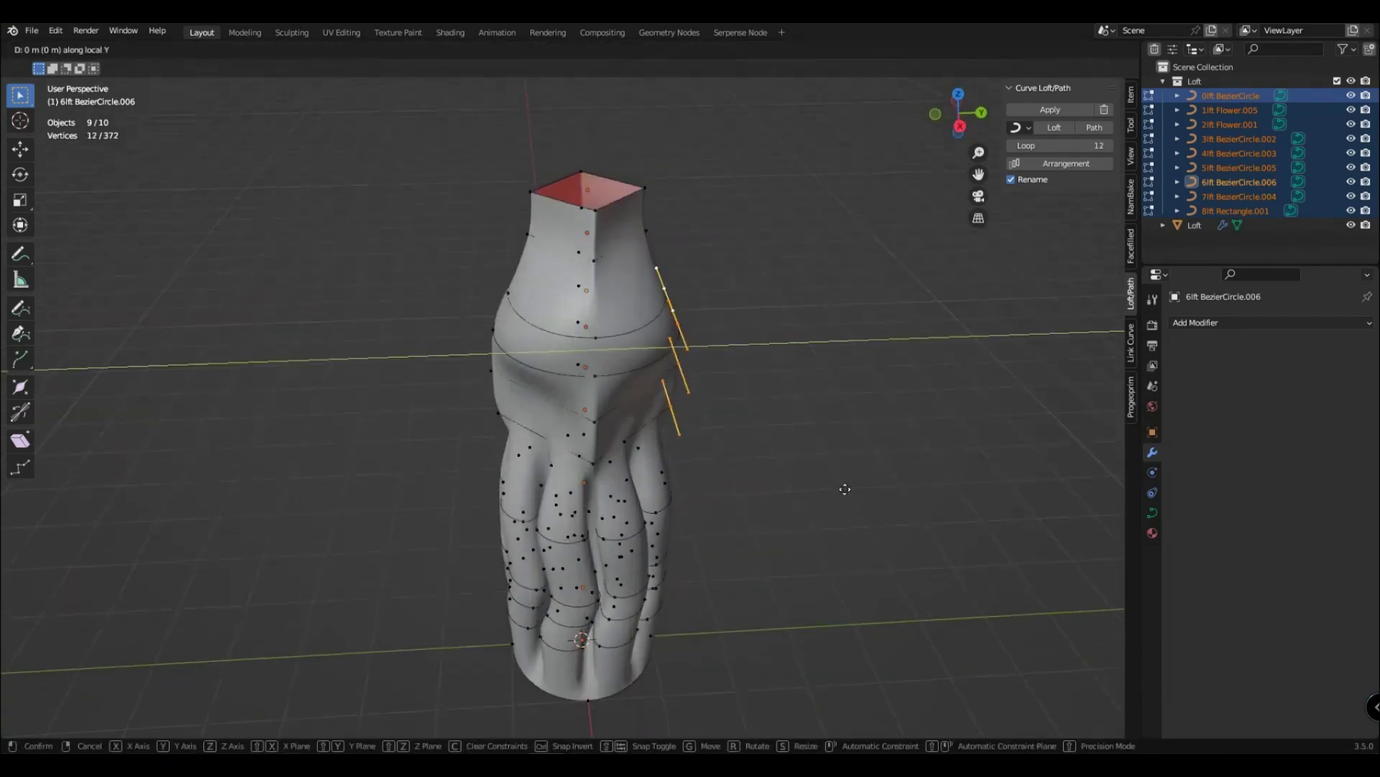
{"action": "key", "text": "Escape"}
Step: Box-select the lower control-point rings, rotate them to twist the flutes, and return to Object Mode
{"action": "mouse_move", "coordinate": [917, 490]}
{"action": "middle_mouse_down"}
{"action": "mouse_move", "coordinate": [792, 441]}
{"action": "mouse_move", "coordinate": [838, 472]}
{"action": "mouse_move", "coordinate": [450, 468]}
{"action": "middle_mouse_up"}
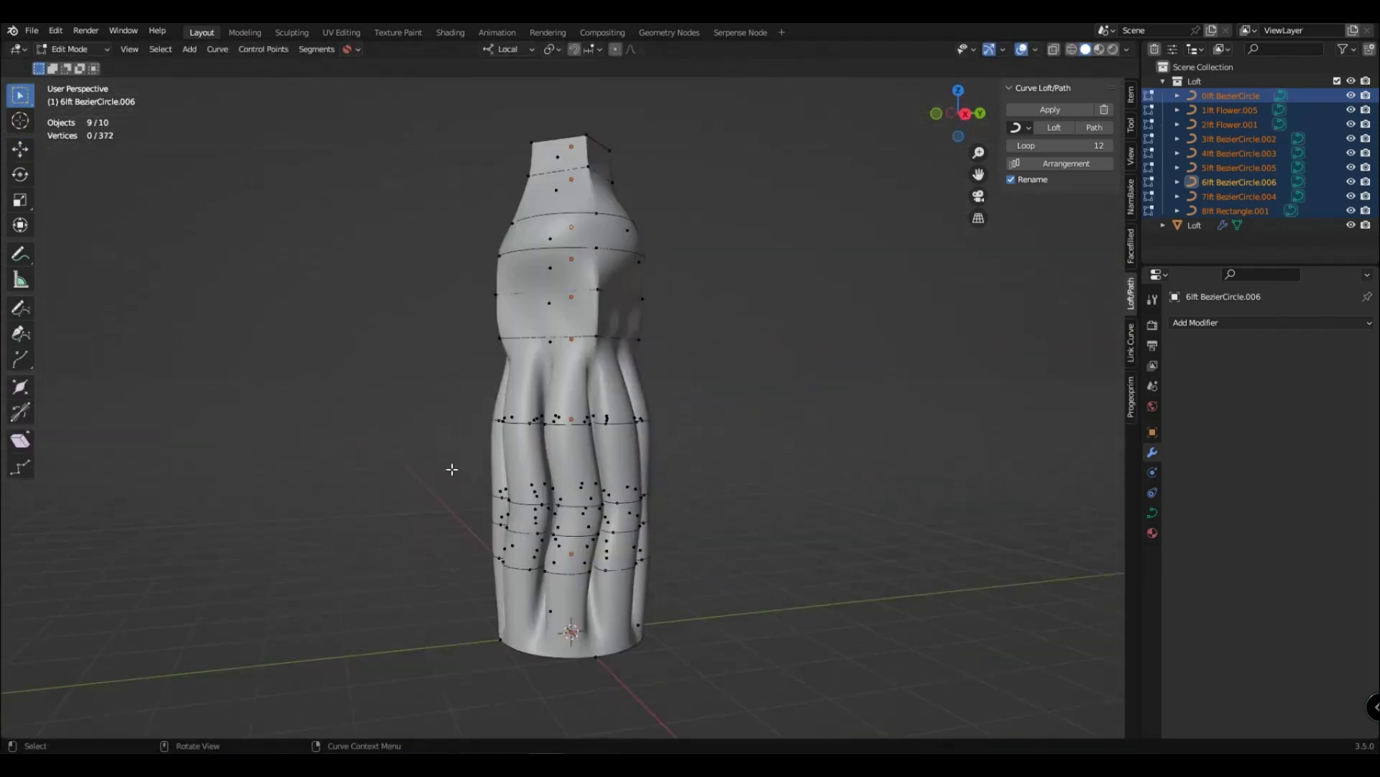
{"action": "key", "text": "alt+a"}
{"action": "key", "text": "b"}
{"action": "left_click_drag", "start_coordinate": [438, 436], "coordinate": [675, 604]}
{"action": "key", "text": "r"}
{"action": "key", "text": "Tab"}
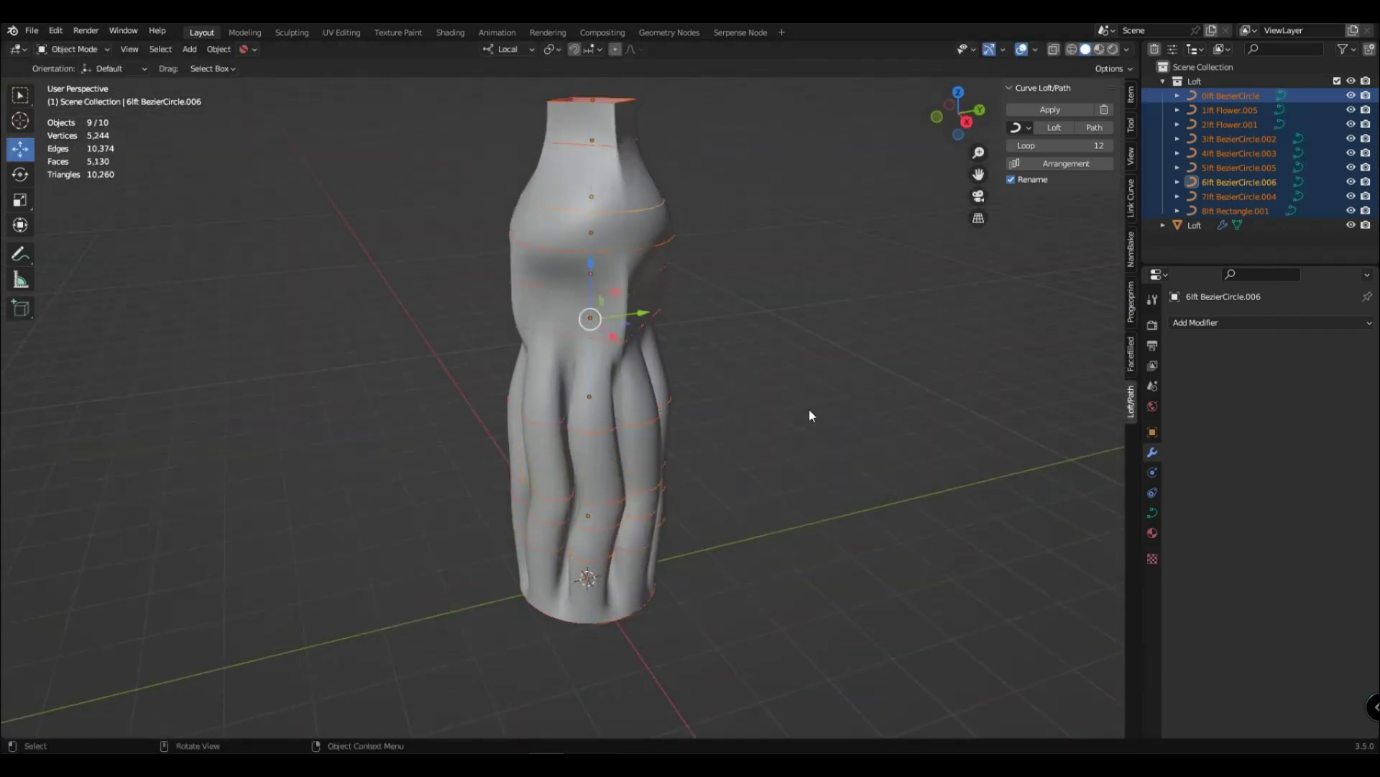
{"action": "middle_click_drag", "start_coordinate": [808, 408], "coordinate": [714, 420]}
{"action": "scroll", "coordinate": [799, 323], "scroll_direction": "up", "scroll_amount": 3}
{"action": "scroll", "coordinate": [762, 377], "scroll_direction": "down", "scroll_amount": 3}
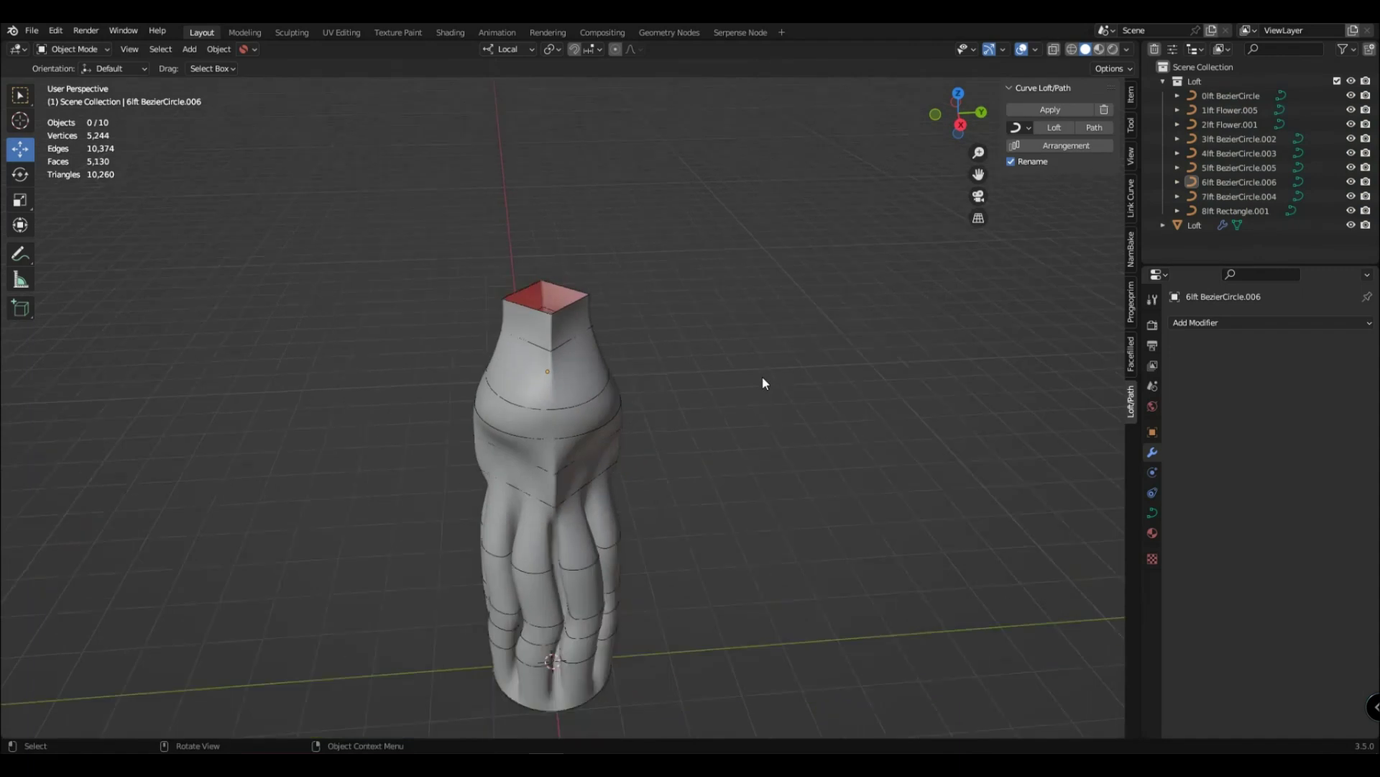
{"action": "mouse_move", "coordinate": [762, 376]}
{"action": "middle_mouse_down"}
{"action": "mouse_move", "coordinate": [664, 450]}
{"action": "mouse_move", "coordinate": [632, 383]}
{"action": "middle_mouse_up"}
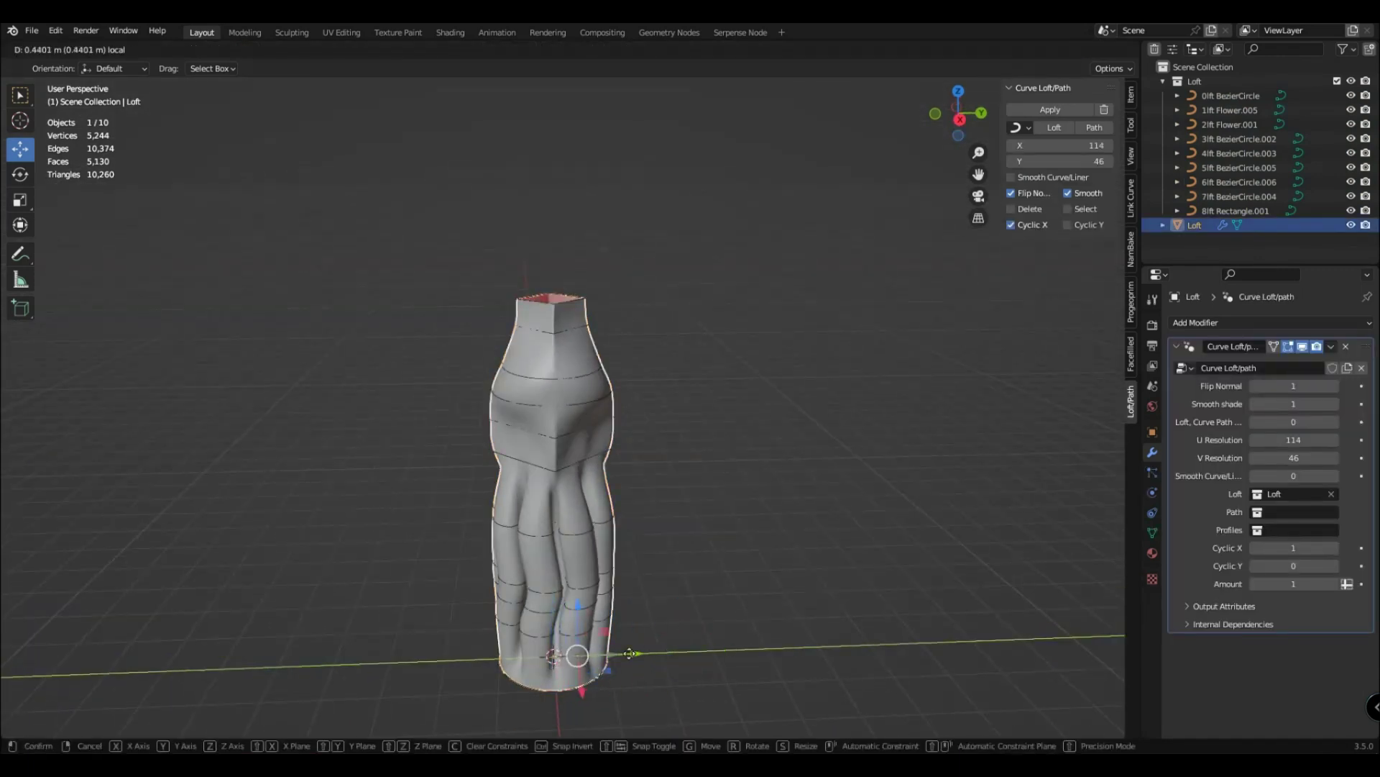
Step: Select all objects and rotate the bottle setup around the X axis
{"action": "key", "text": "a"}
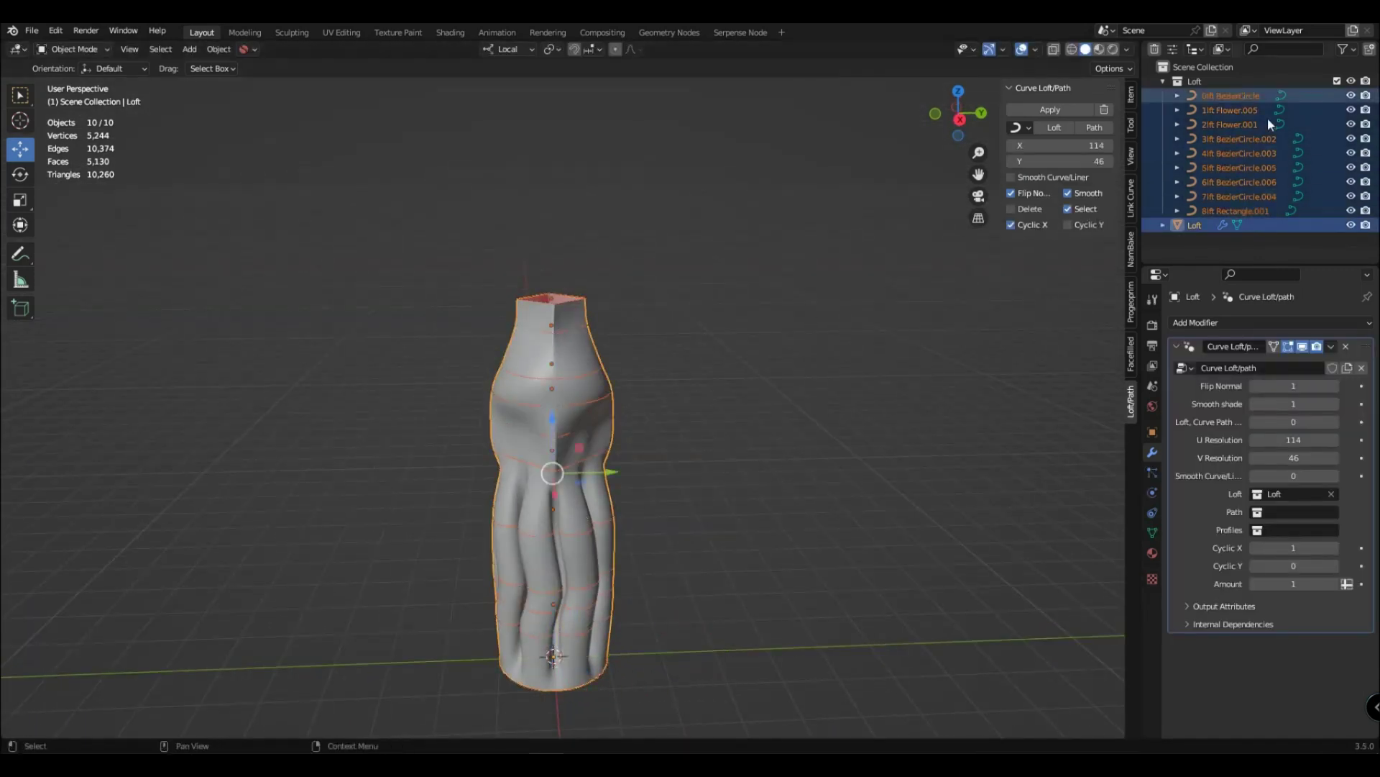
{"action": "left_click", "coordinate": [700, 468]}
{"action": "key", "text": "a"}
{"action": "key", "text": "g"}
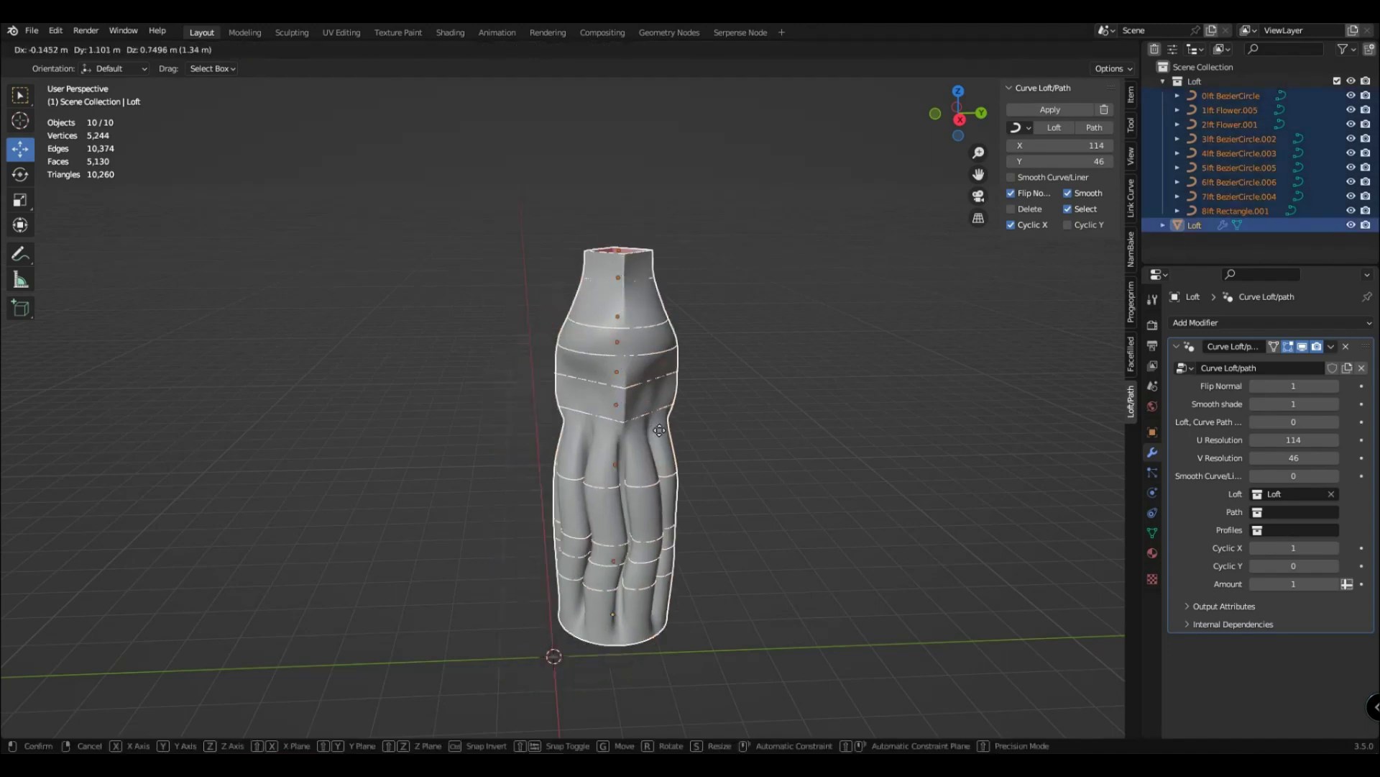
{"action": "key", "text": "y"}
{"action": "key", "text": "y"}
{"action": "right_click", "coordinate": [651, 481]}
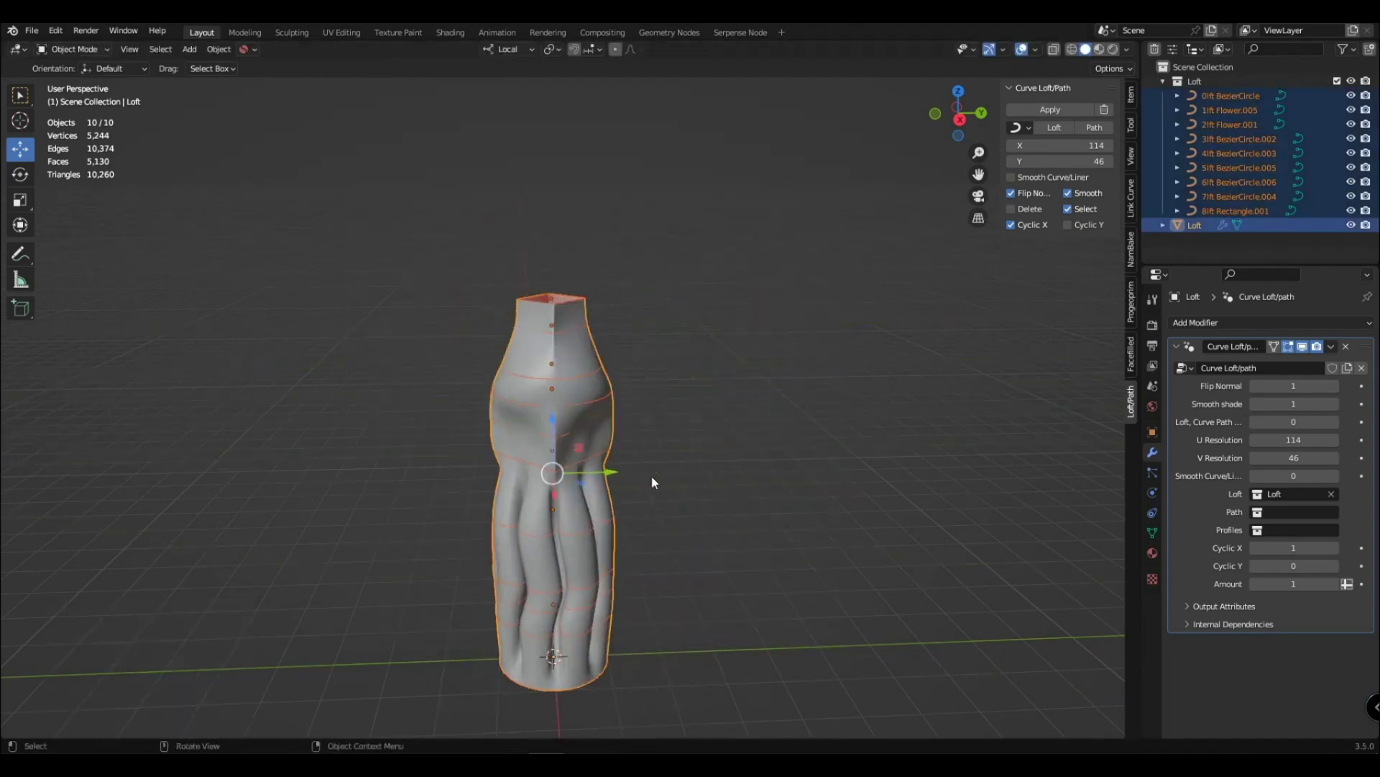
{"action": "key", "text": "g"}
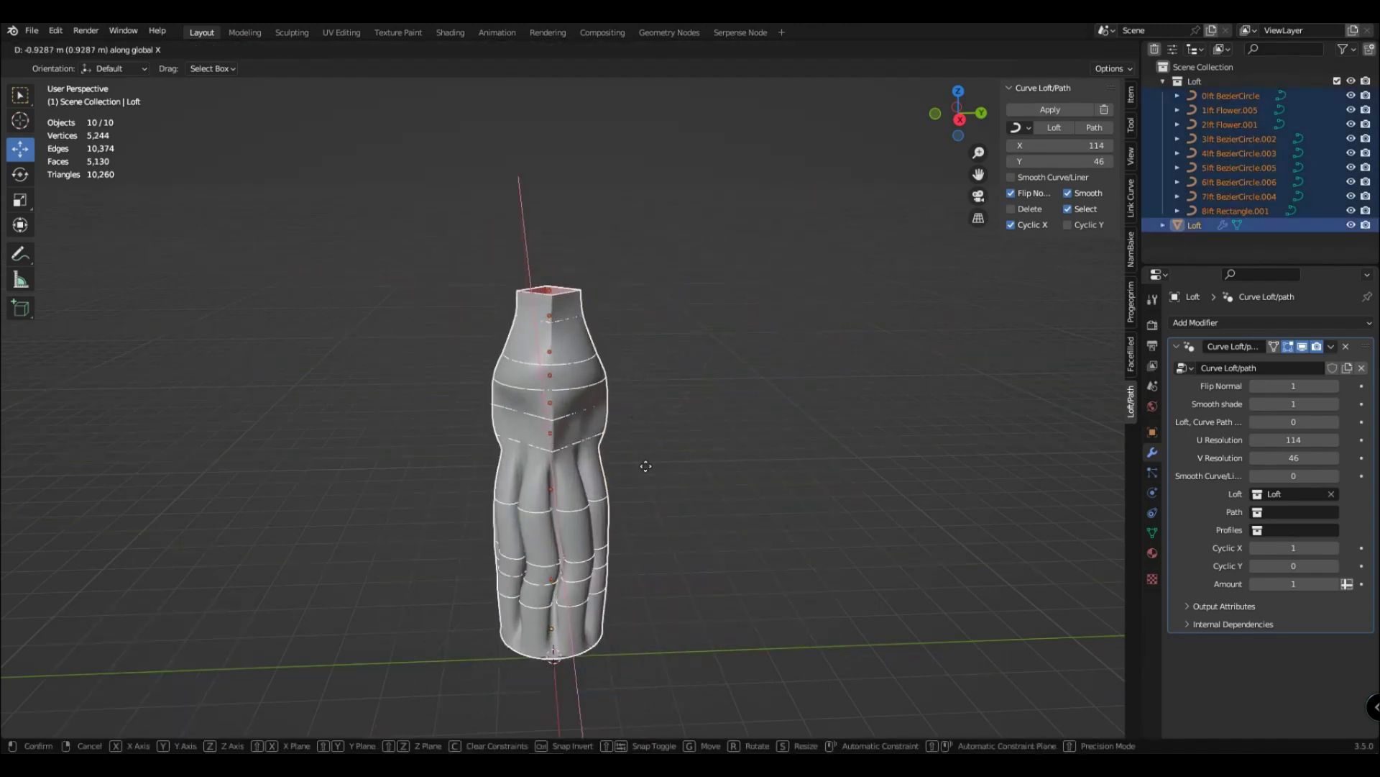
{"action": "right_click", "coordinate": [650, 476]}
{"action": "key", "text": "g"}
{"action": "right_click", "coordinate": [808, 498]}
{"action": "middle_click_drag", "start_coordinate": [808, 498], "coordinate": [701, 518]}
{"action": "key", "text": "r"}
{"action": "key", "text": "x"}
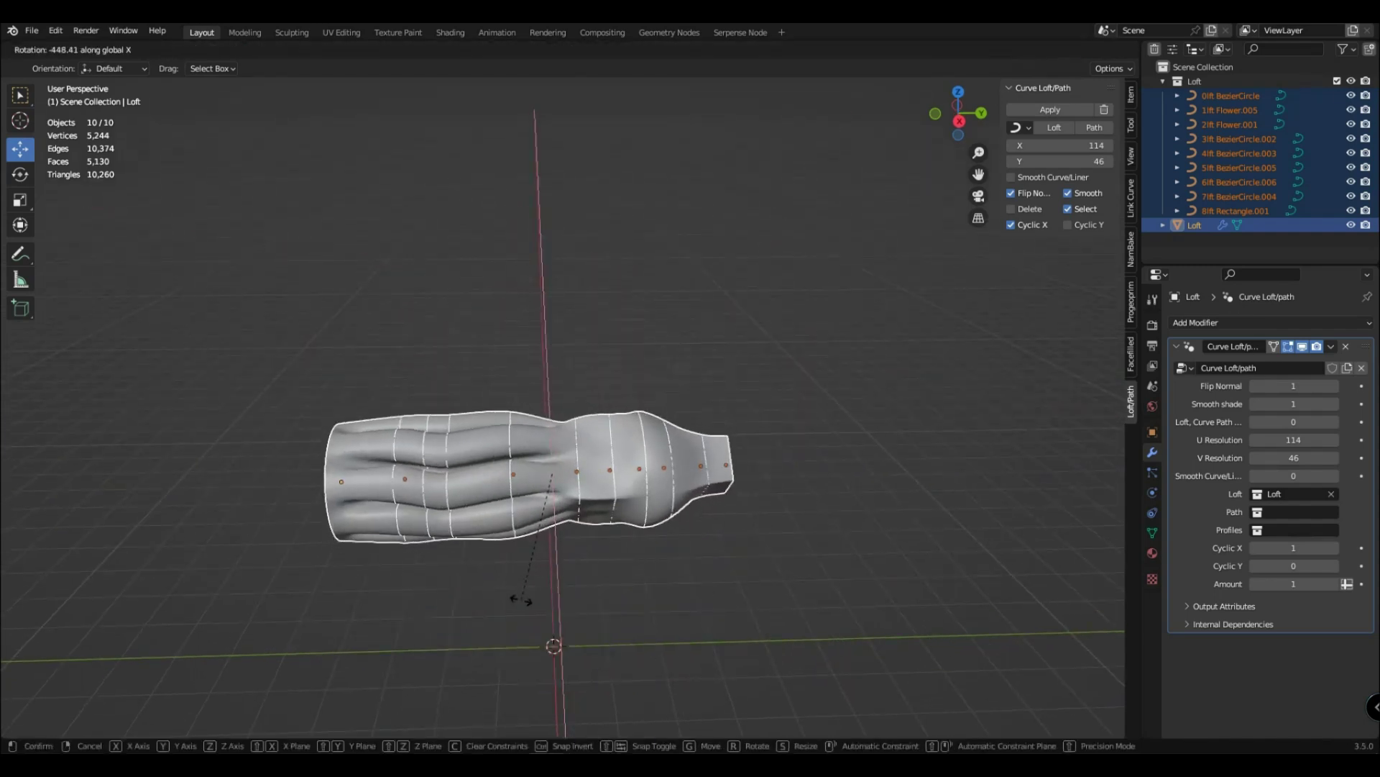
{"action": "key", "text": "Return"}
Step: Scale down the 6lft BezierCircle.006 ring slightly to tighten the shoulder, then reselect the loft
{"action": "key", "text": "alt+a"}
{"action": "left_click", "coordinate": [1231, 95]}
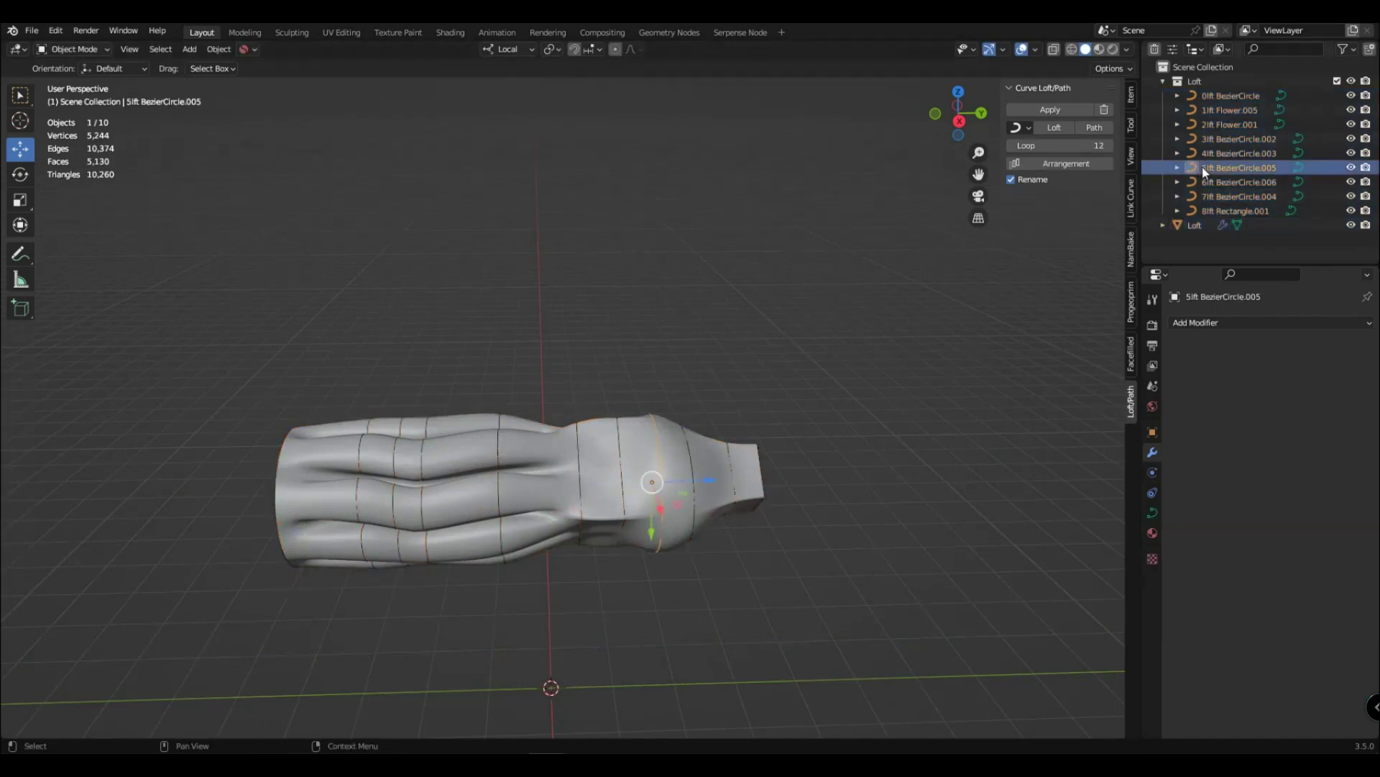
{"action": "left_click", "coordinate": [1195, 224], "text": "shift"}
{"action": "left_click", "coordinate": [696, 485]}
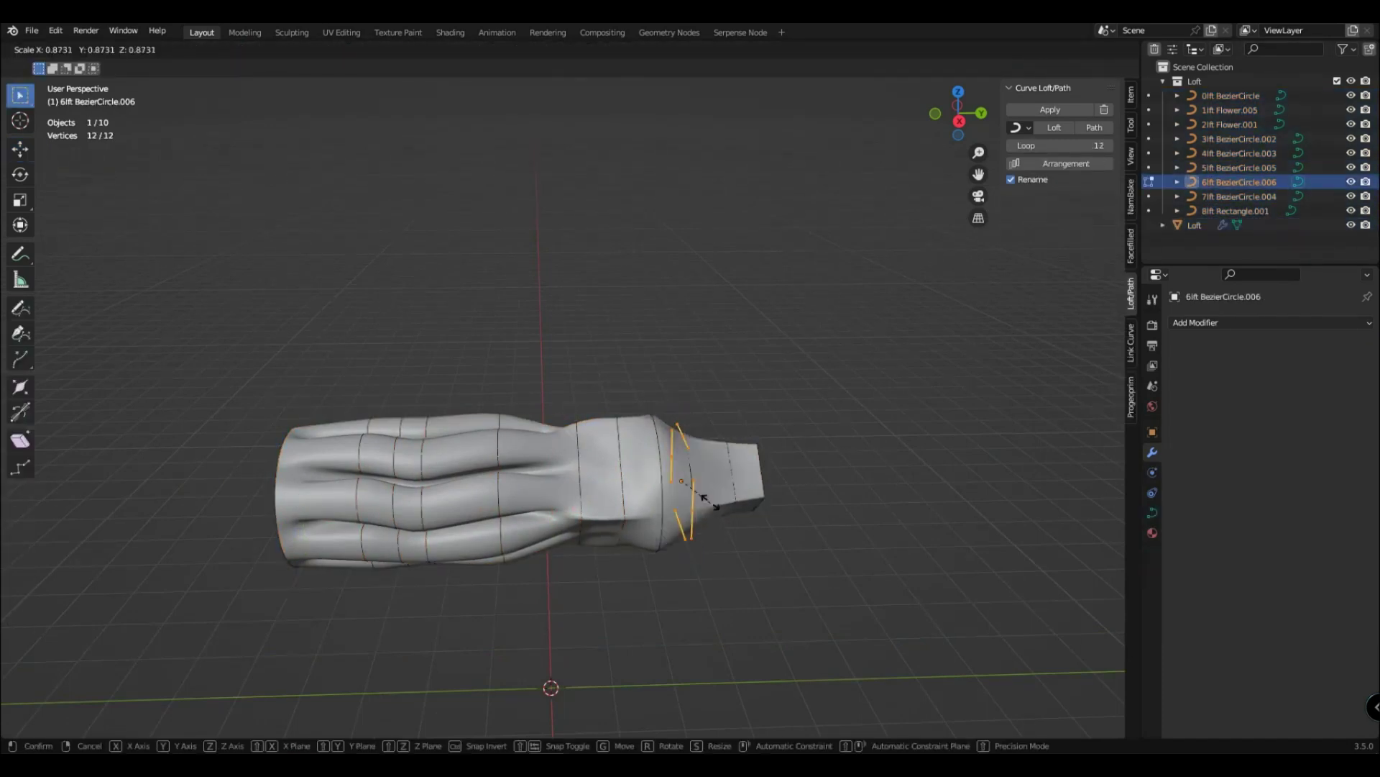
{"action": "key", "text": "Tab"}
{"action": "mouse_move", "coordinate": [756, 477]}
{"action": "middle_mouse_down"}
{"action": "mouse_move", "coordinate": [752, 519]}
{"action": "mouse_move", "coordinate": [782, 521]}
{"action": "middle_mouse_up"}
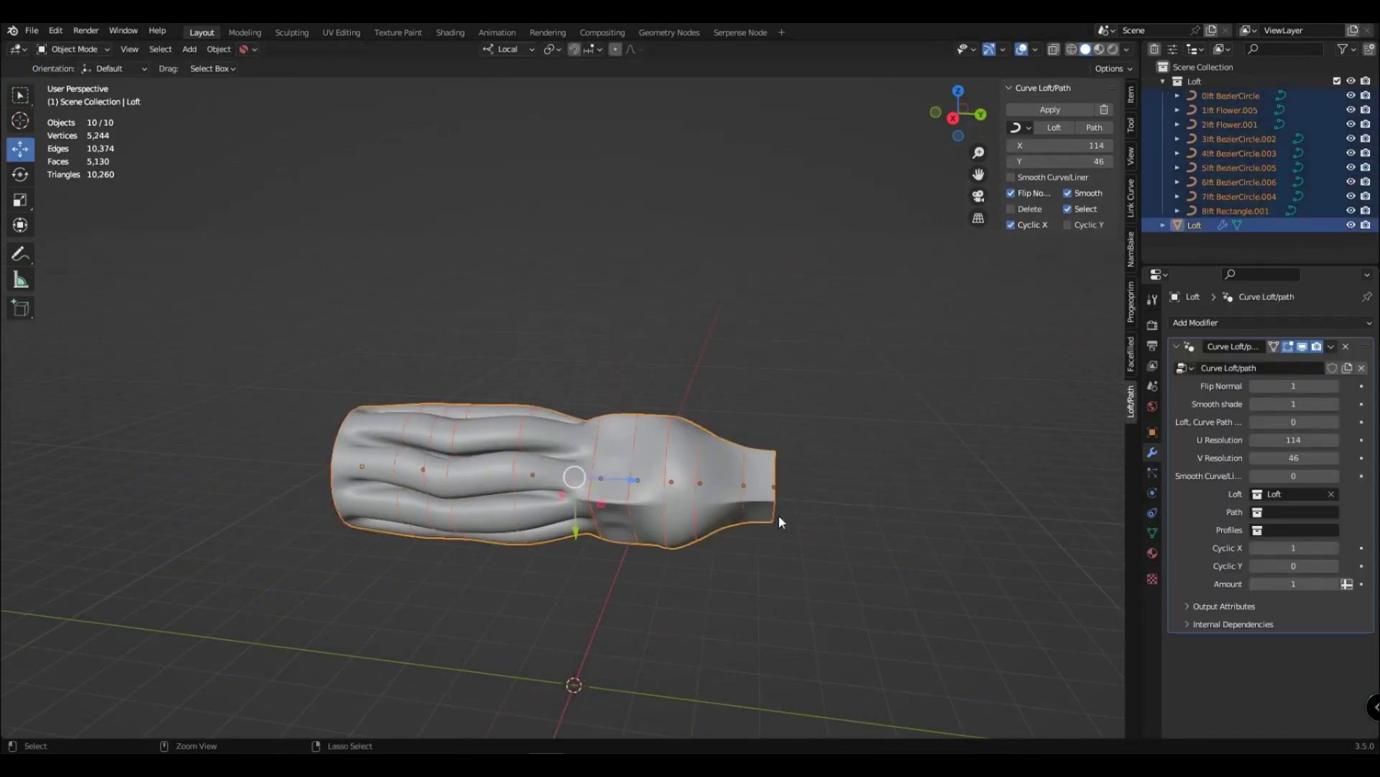
{"action": "left_click", "coordinate": [1085, 209]}
{"action": "left_click", "coordinate": [585, 433]}
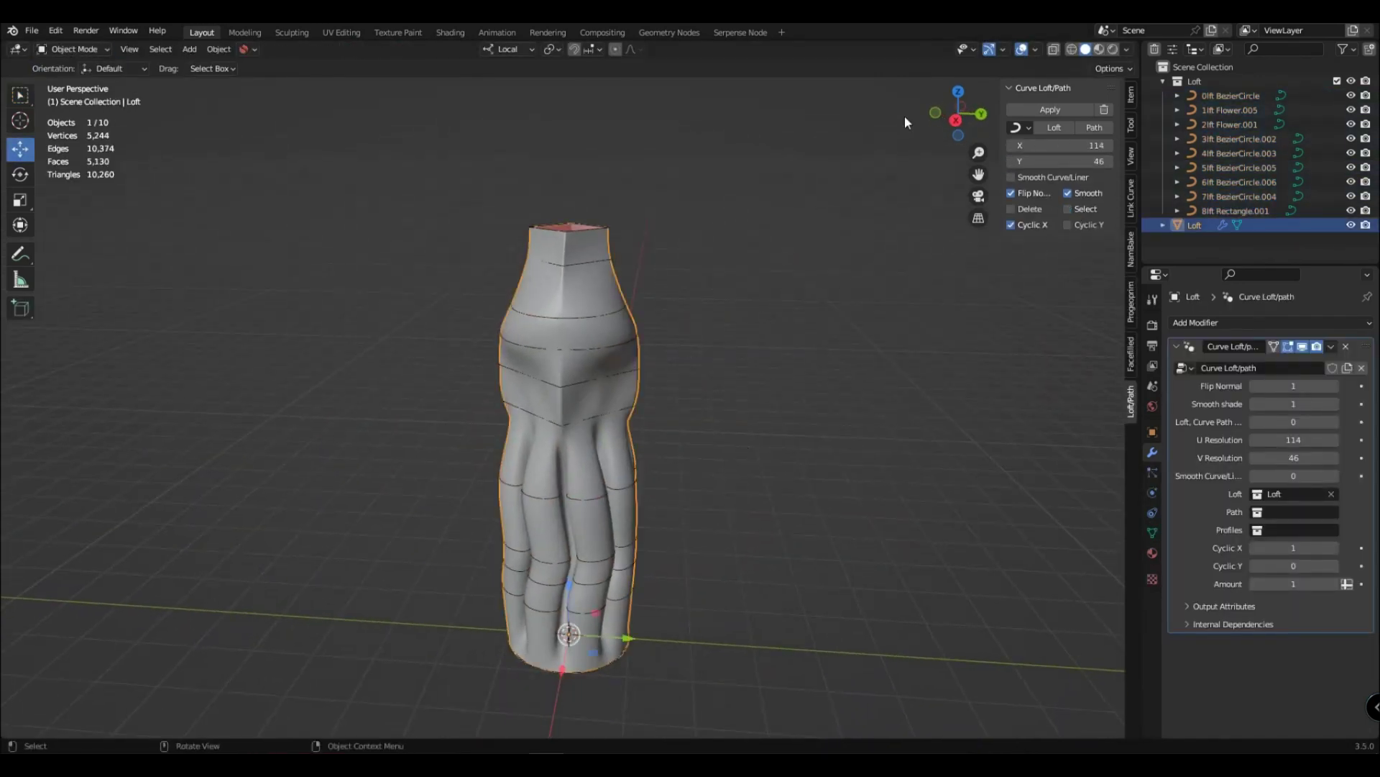
{"action": "left_click", "coordinate": [1051, 110]}
{"action": "key", "text": "g"}
{"action": "left_click", "coordinate": [443, 480]}
{"action": "key", "text": "Tab"}
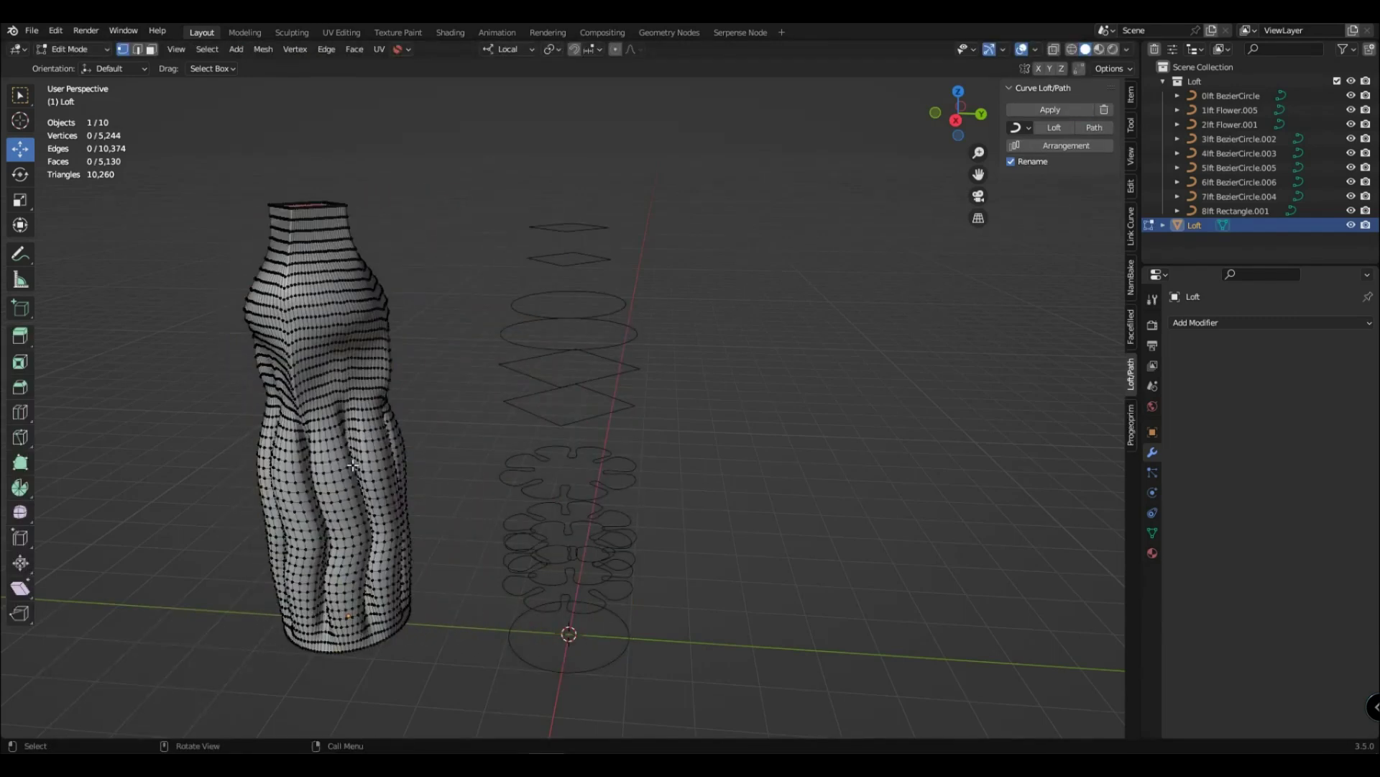
{"action": "key", "text": "Tab"}
{"action": "key", "text": "g"}
{"action": "left_click", "coordinate": [768, 494]}
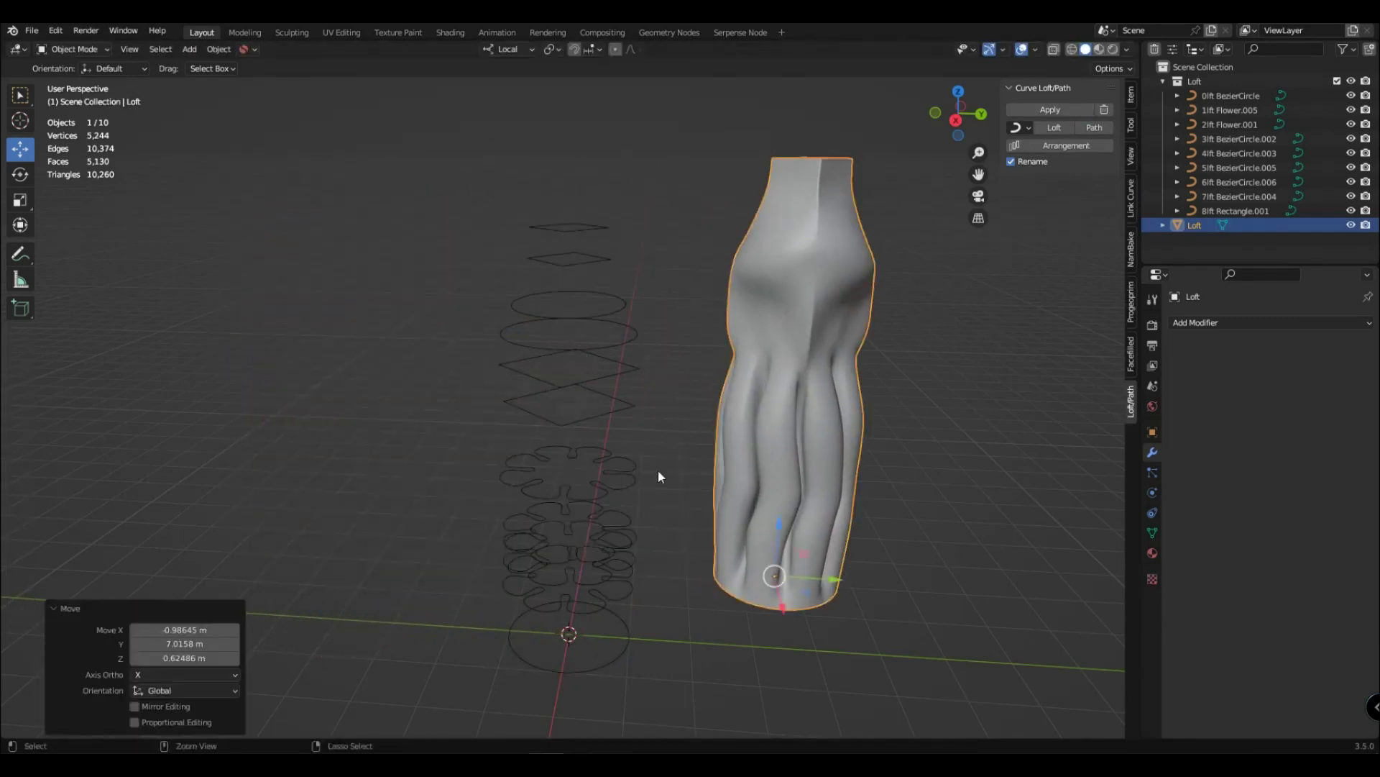
{"action": "key", "text": "ctrl+z"}
{"action": "key", "text": "ctrl+z"}
{"action": "key", "text": "ctrl+z"}
{"action": "key", "text": "ctrl+z"}
{"action": "key", "text": "ctrl+z"}
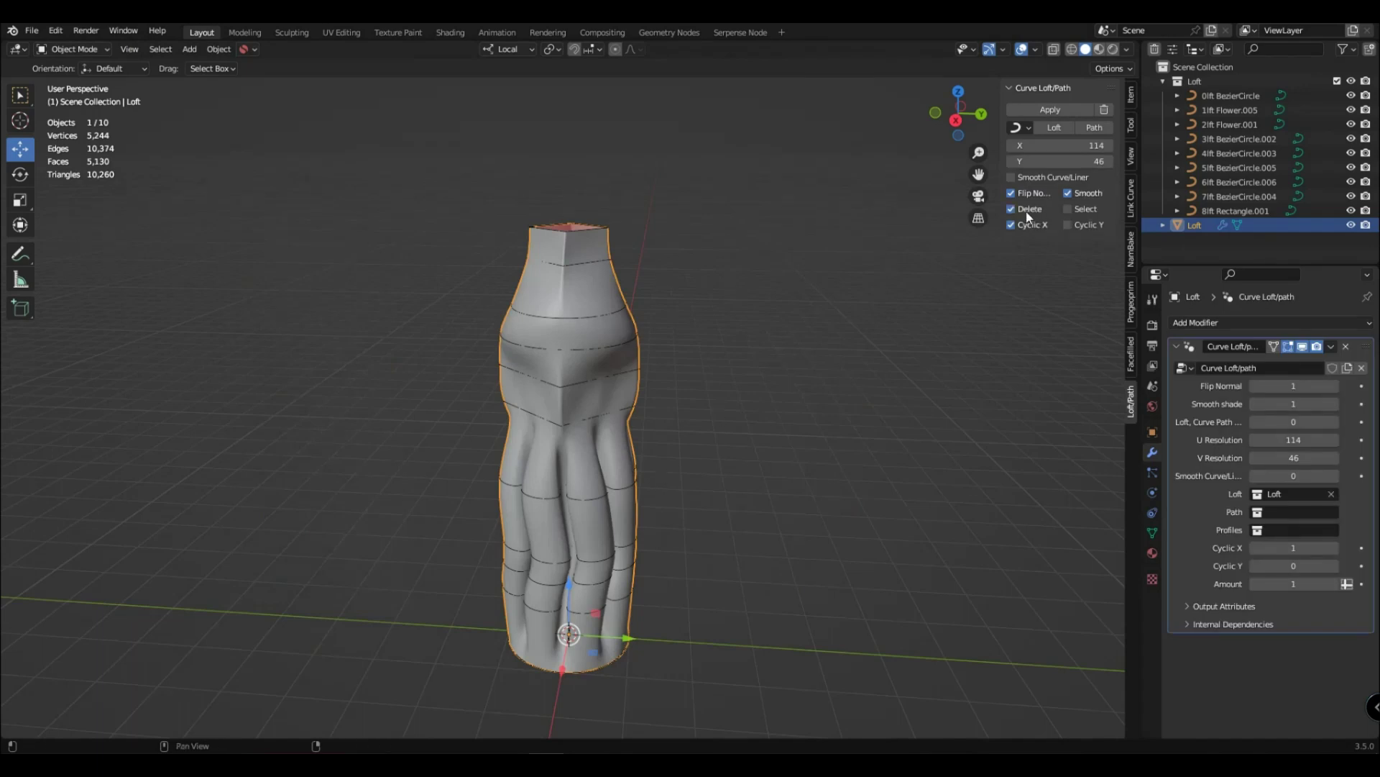
{"action": "left_click", "coordinate": [1050, 110]}
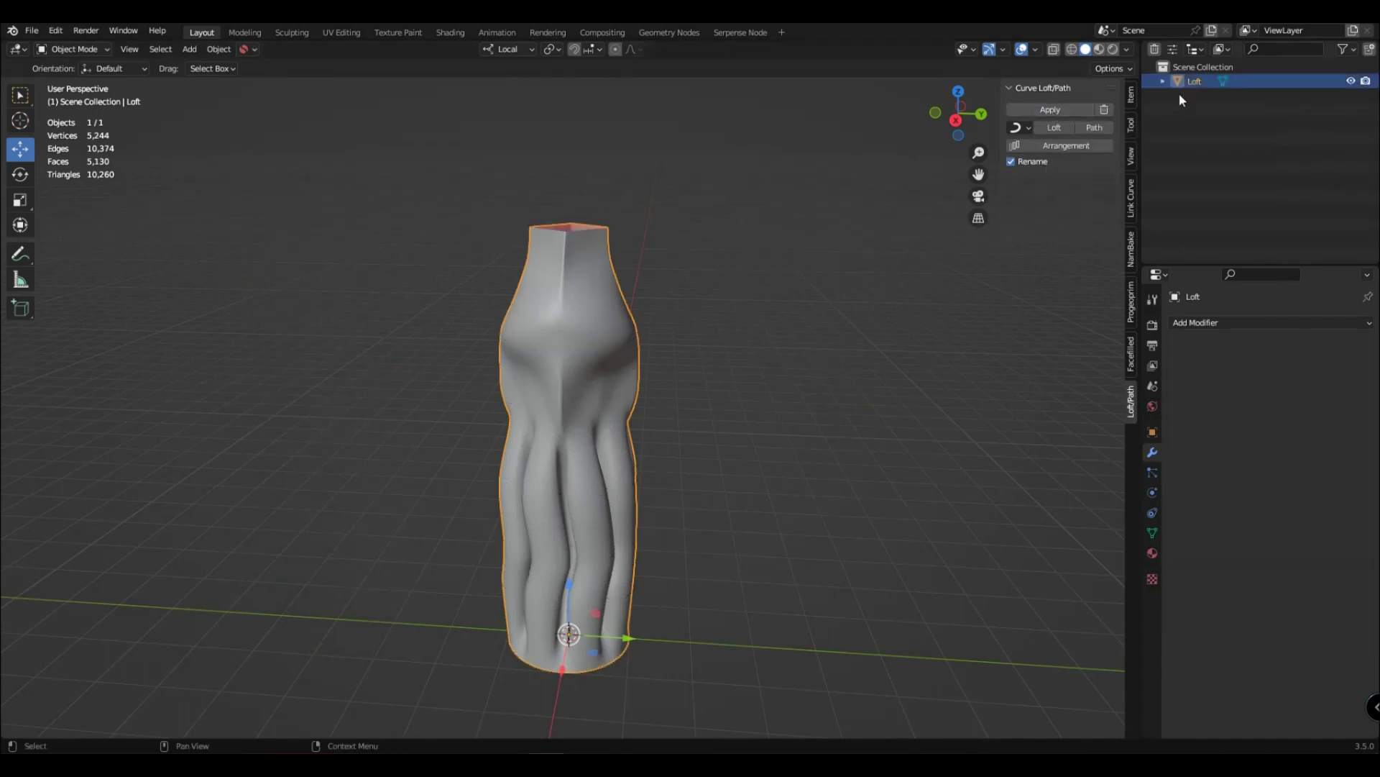
{"action": "key", "text": "ctrl+z"}
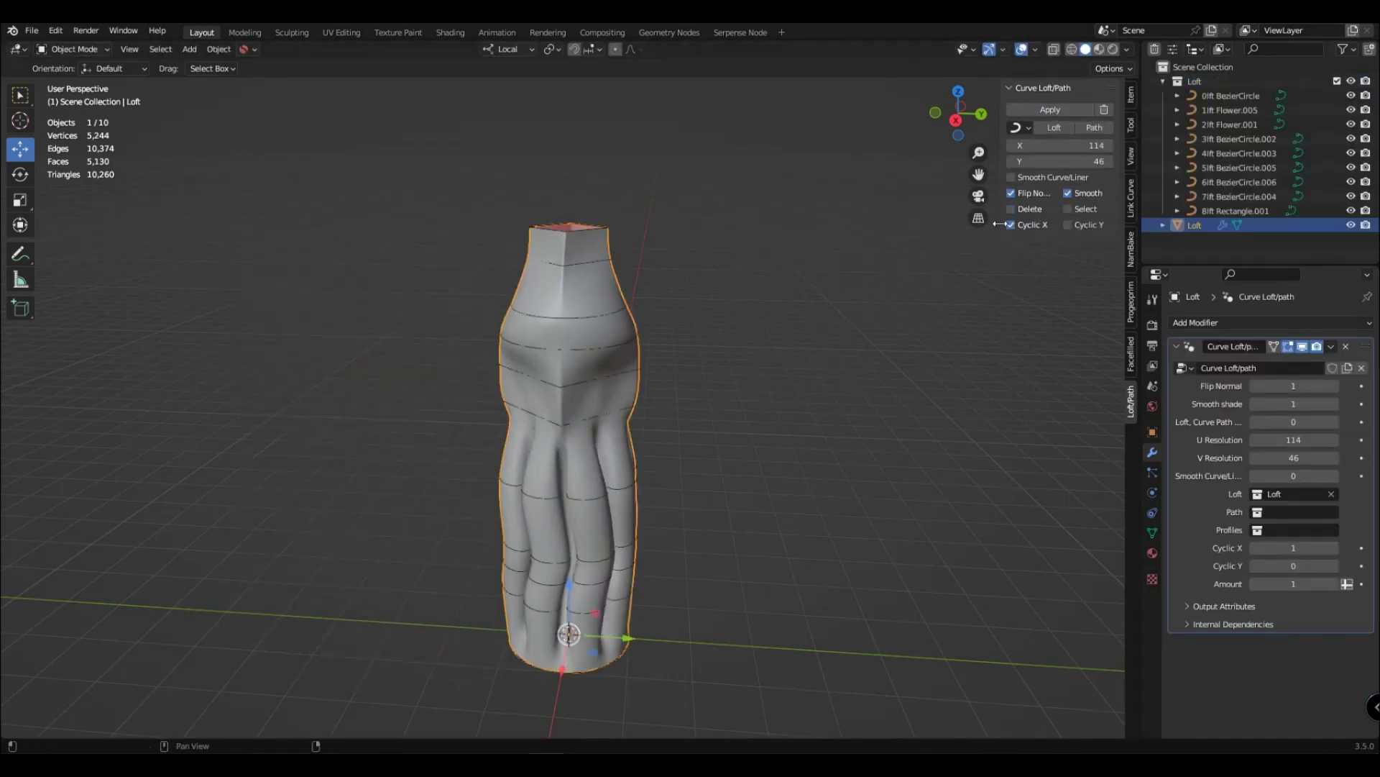
{"action": "key", "text": "shift+d"}
{"action": "right_click", "coordinate": [757, 415]}
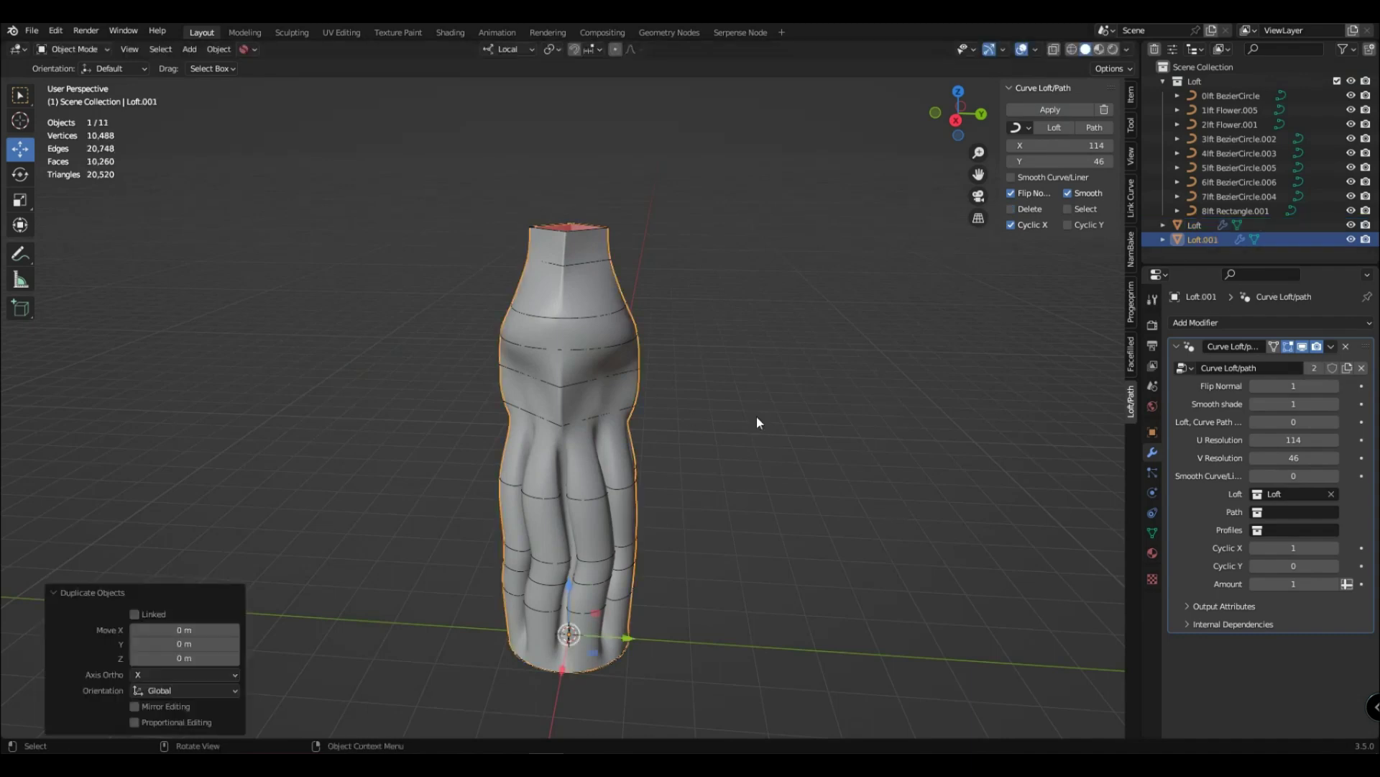
{"action": "left_click", "coordinate": [1050, 110]}
{"action": "key", "text": "g"}
{"action": "left_click", "coordinate": [478, 317]}
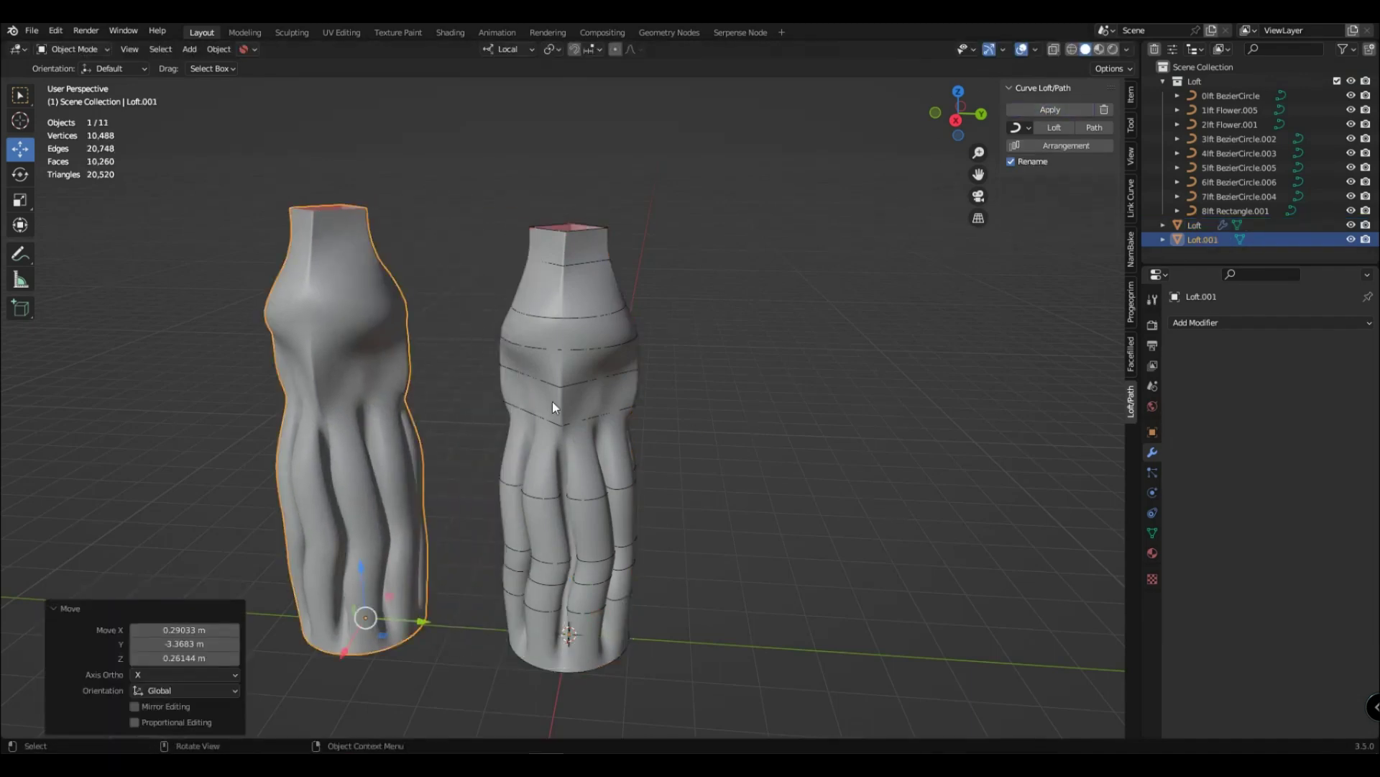
{"action": "left_click", "coordinate": [619, 409]}
{"action": "left_click", "coordinate": [417, 403]}
{"action": "key", "text": "Tab"}
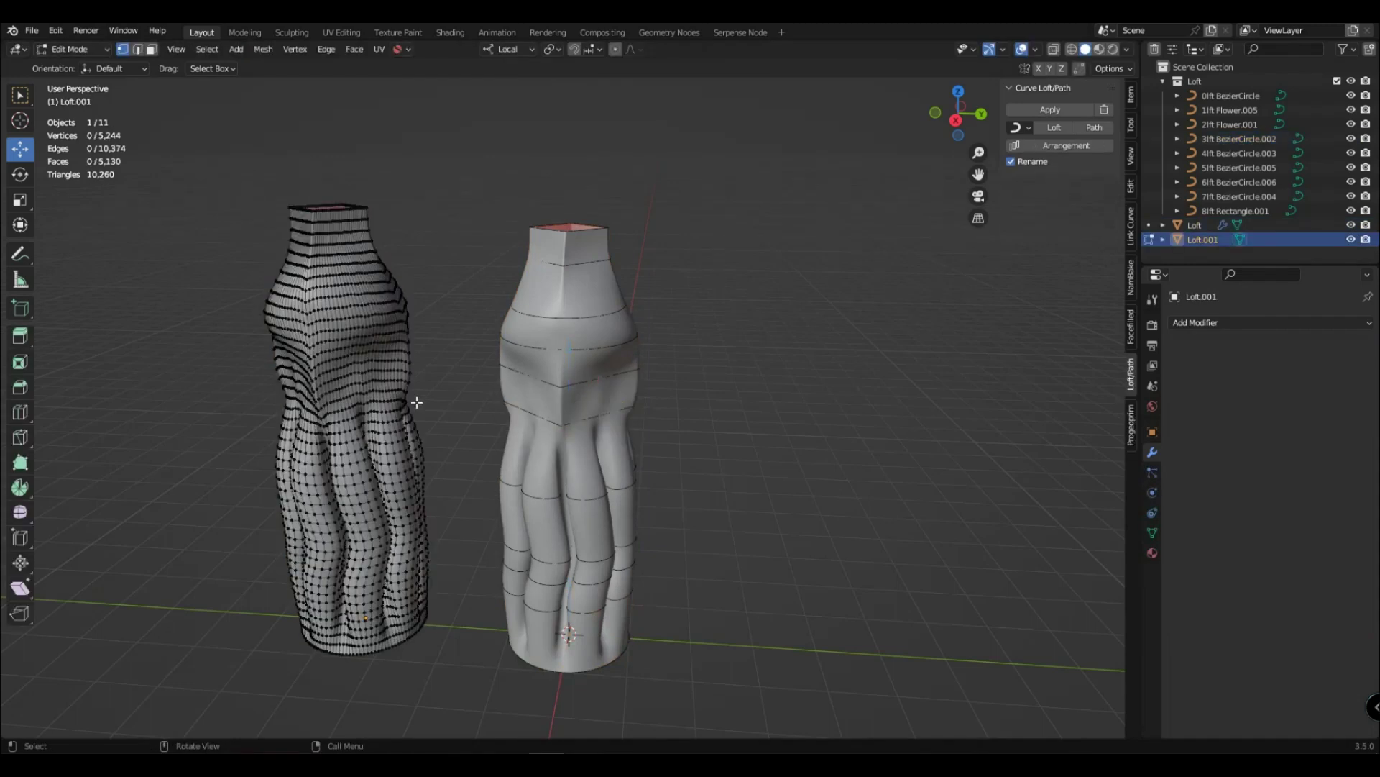
{"action": "key", "text": "Tab"}
{"action": "left_click", "coordinate": [610, 421]}
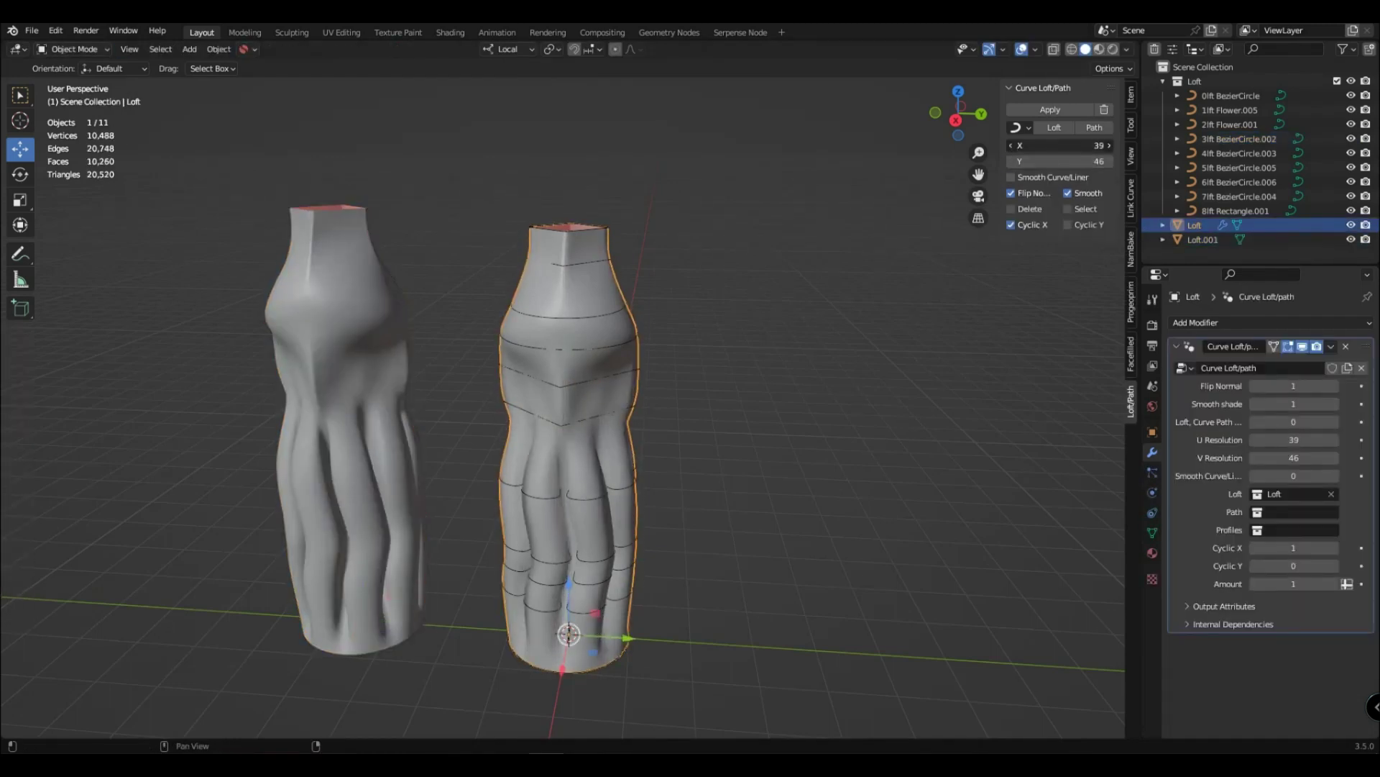
{"action": "left_click", "coordinate": [348, 457]}
{"action": "key", "text": "Delete"}
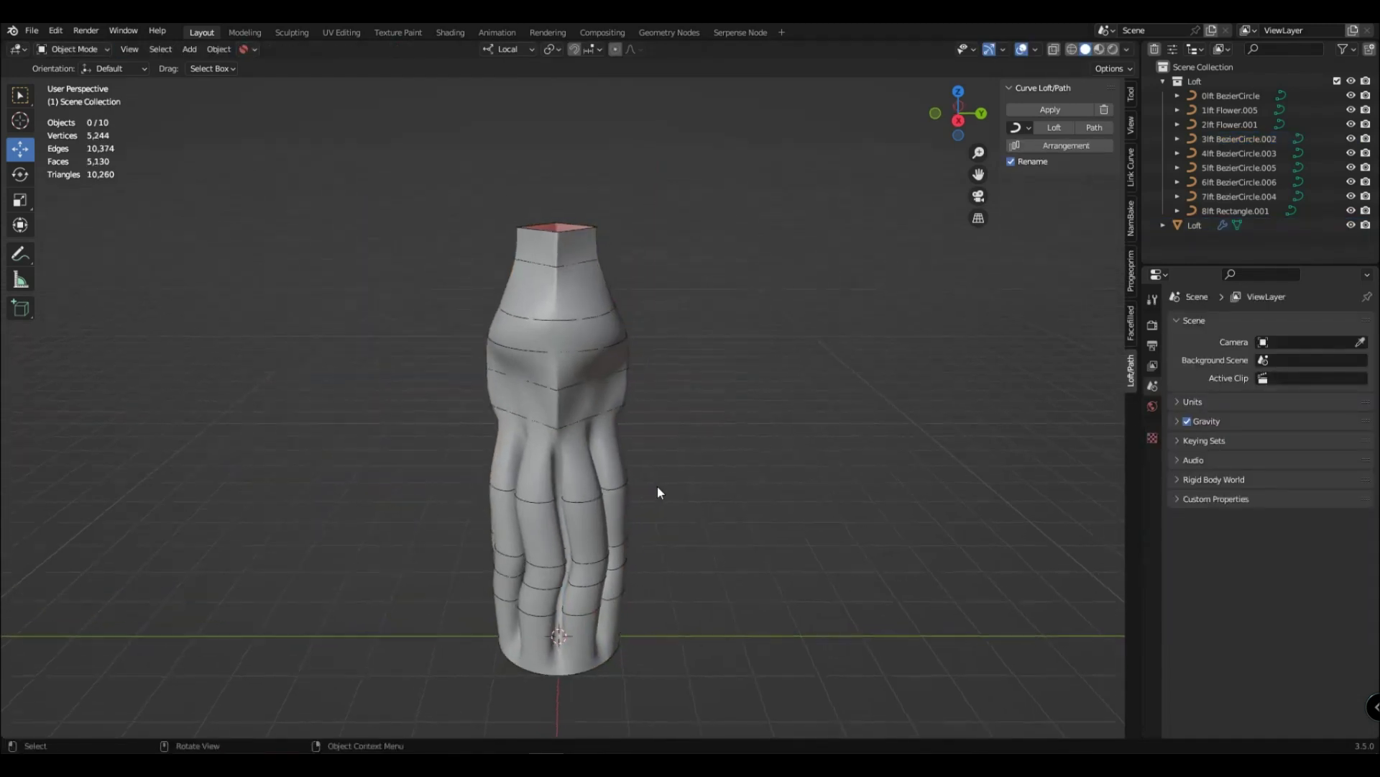
{"action": "mouse_move", "coordinate": [657, 485]}
{"action": "middle_mouse_down"}
{"action": "mouse_move", "coordinate": [618, 454]}
{"action": "mouse_move", "coordinate": [653, 447]}
{"action": "middle_mouse_up"}
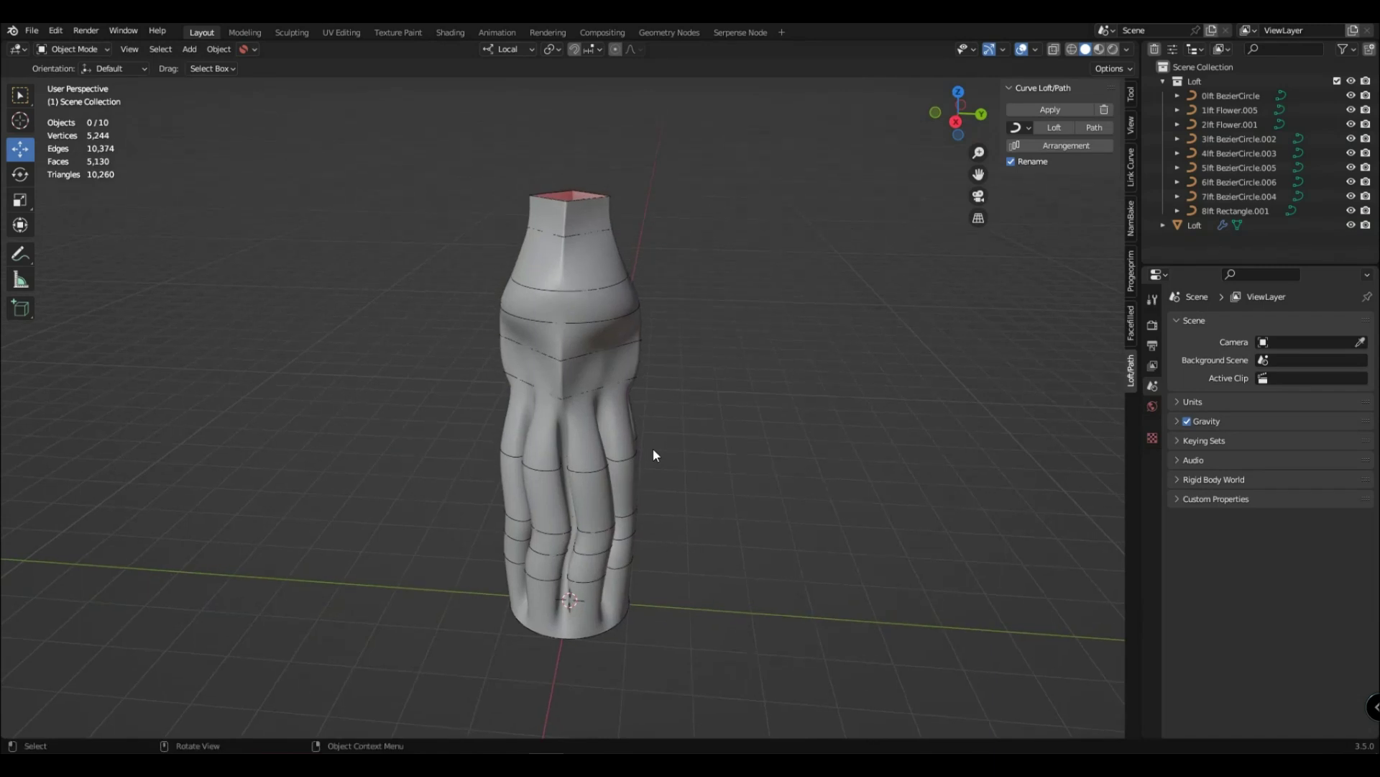
{"action": "left_click", "coordinate": [1194, 225]}
{"action": "mouse_move", "coordinate": [934, 596]}
{"action": "middle_mouse_down"}
{"action": "mouse_move", "coordinate": [881, 568]}
{"action": "mouse_move", "coordinate": [702, 530]}
{"action": "mouse_move", "coordinate": [740, 567]}
{"action": "middle_mouse_up"}
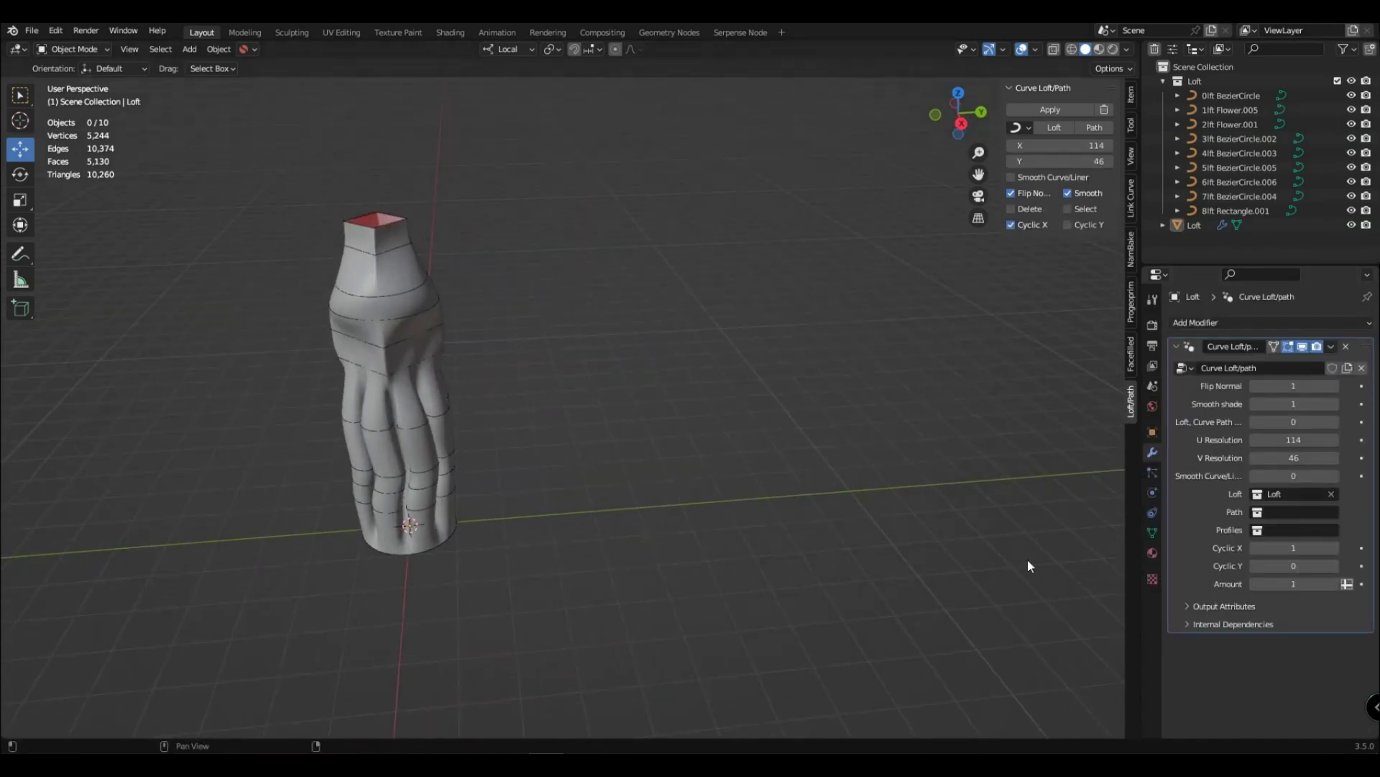
Step: Add a NurbsPath curve and duplicate it into several offset copies
{"action": "left_click", "coordinate": [1021, 127]}
{"action": "left_click", "coordinate": [1034, 218]}
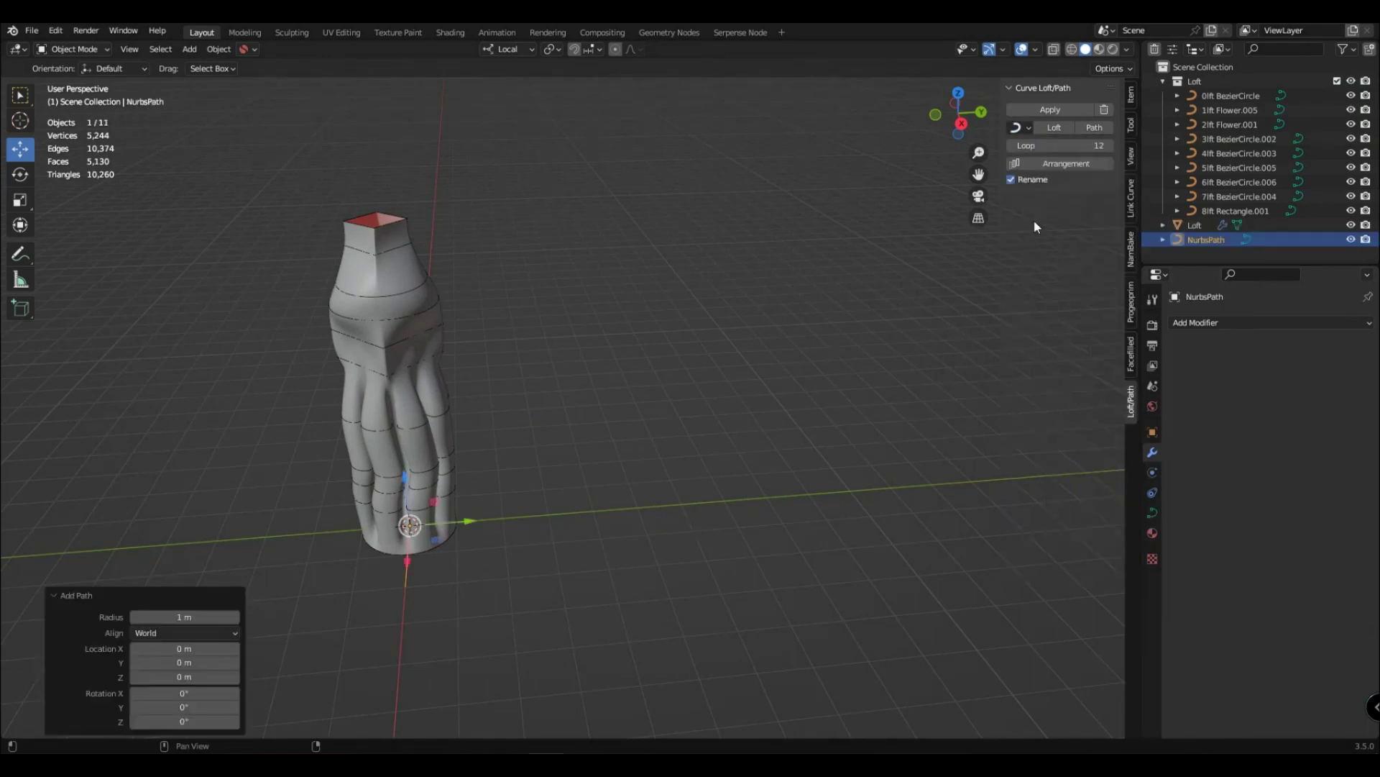
{"action": "key", "text": "shift+d"}
{"action": "mouse_move", "coordinate": [610, 524]}
{"action": "middle_mouse_down"}
{"action": "mouse_move", "coordinate": [607, 482]}
{"action": "mouse_move", "coordinate": [629, 454]}
{"action": "middle_mouse_up"}
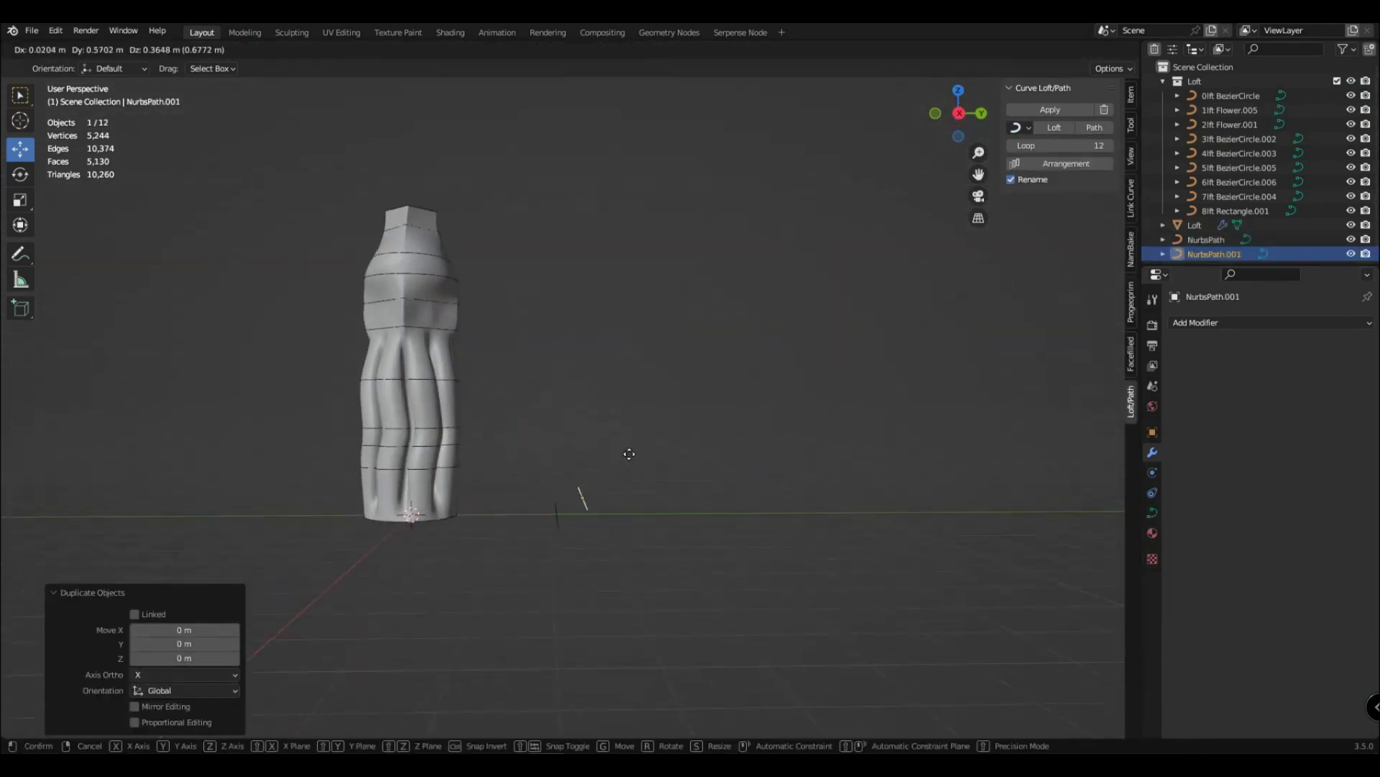
{"action": "left_click", "coordinate": [629, 454]}
{"action": "key", "text": "shift+d"}
{"action": "scroll", "coordinate": [669, 575], "scroll_direction": "up", "scroll_amount": 2}
{"action": "scroll", "coordinate": [647, 518], "scroll_direction": "up", "scroll_amount": 3}
{"action": "key", "text": "shift+d"}
{"action": "left_click", "coordinate": [617, 490]}
Step: Loft a surface across the paths and add a curve copy so the surface curls under
{"action": "left_click", "coordinate": [1054, 128]}
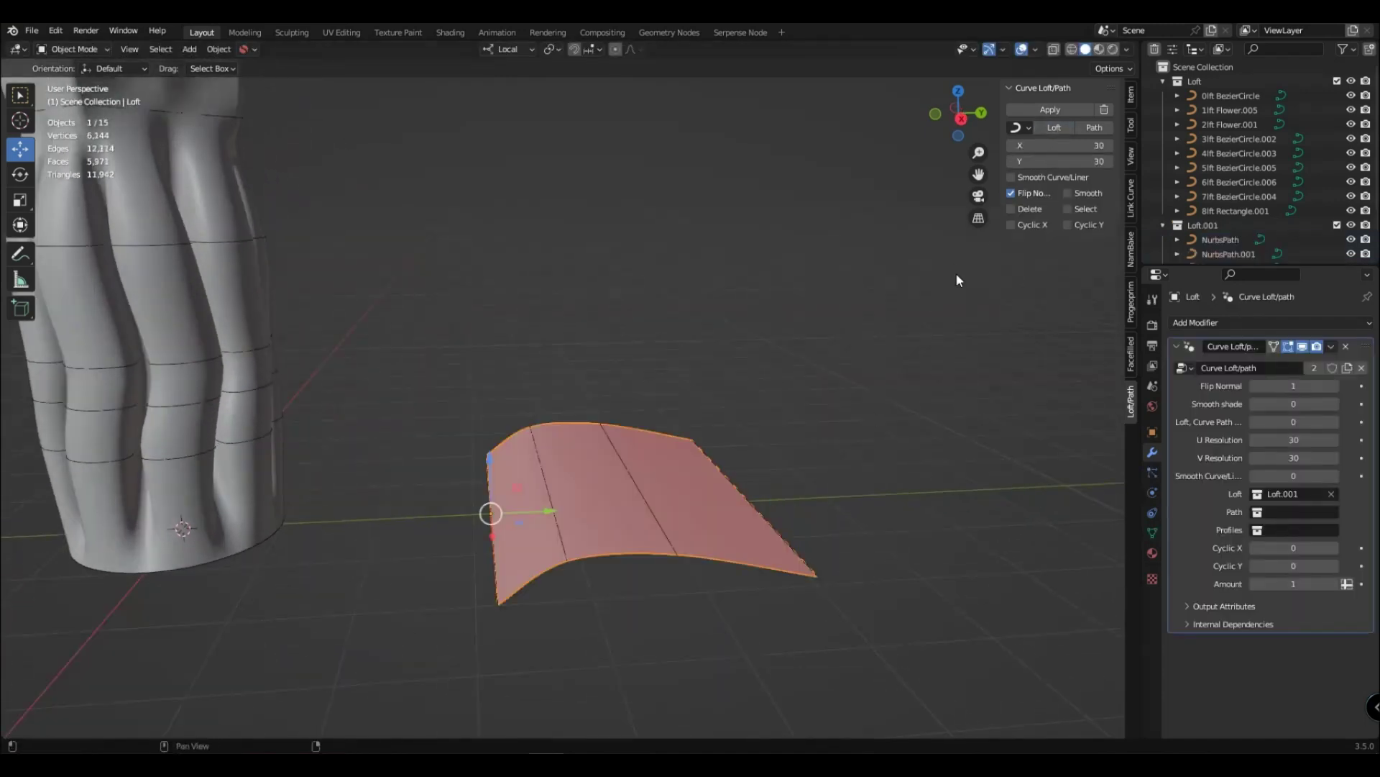
{"action": "left_click", "coordinate": [563, 536]}
{"action": "key", "text": "g"}
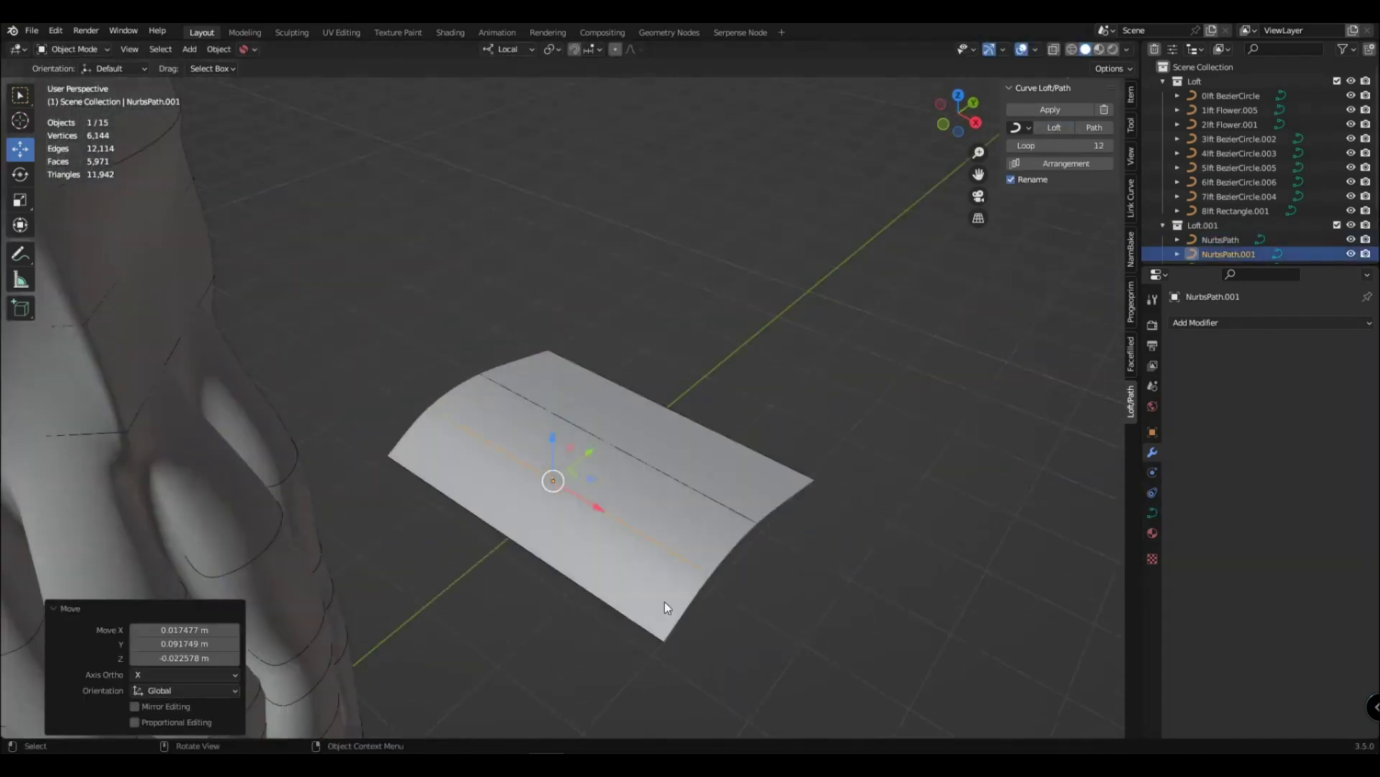
{"action": "key", "text": "g"}
{"action": "scroll", "coordinate": [647, 587], "scroll_direction": "down", "scroll_amount": 2}
{"action": "left_click", "coordinate": [650, 595]}
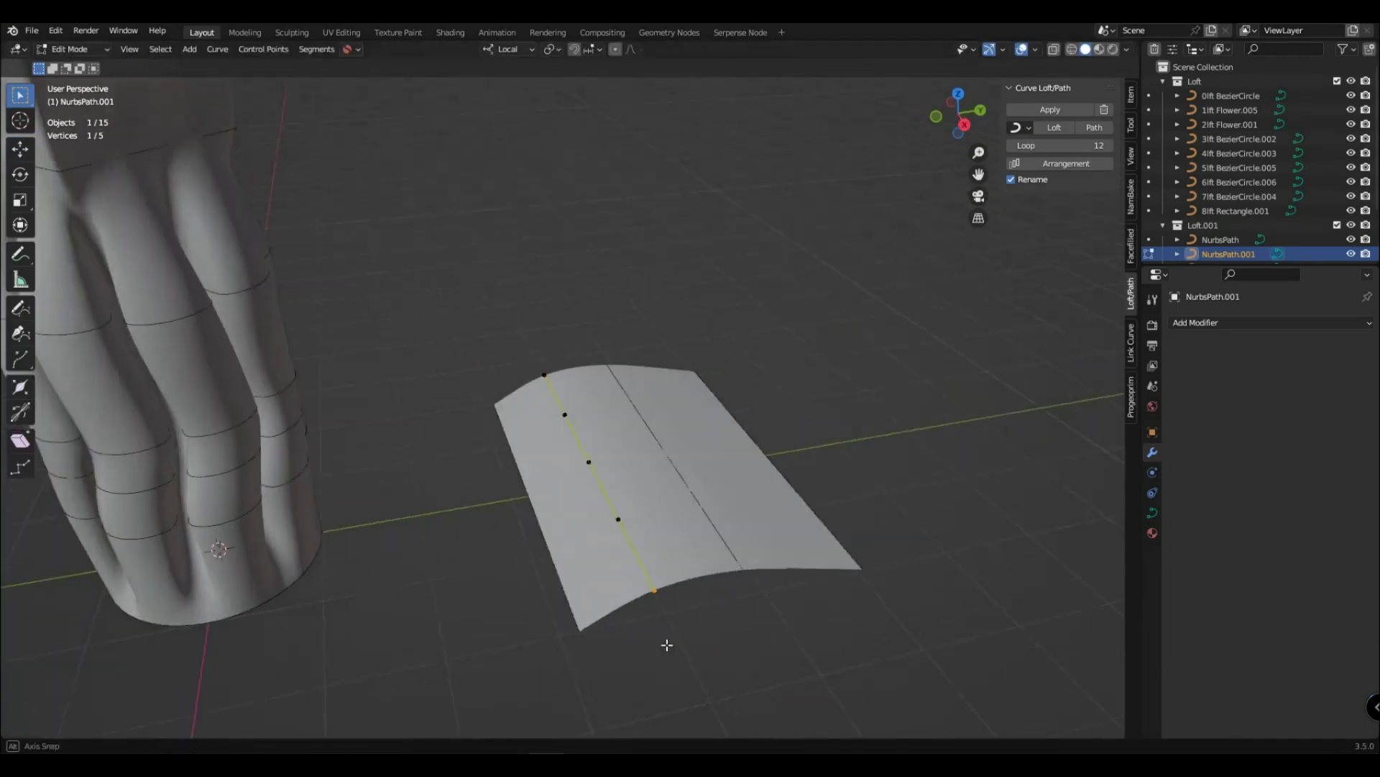
{"action": "left_click", "coordinate": [728, 474]}
{"action": "mouse_move", "coordinate": [669, 644]}
{"action": "middle_mouse_down"}
{"action": "mouse_move", "coordinate": [726, 482]}
{"action": "mouse_move", "coordinate": [716, 492]}
{"action": "middle_mouse_up"}
{"action": "key", "text": "shift+d"}
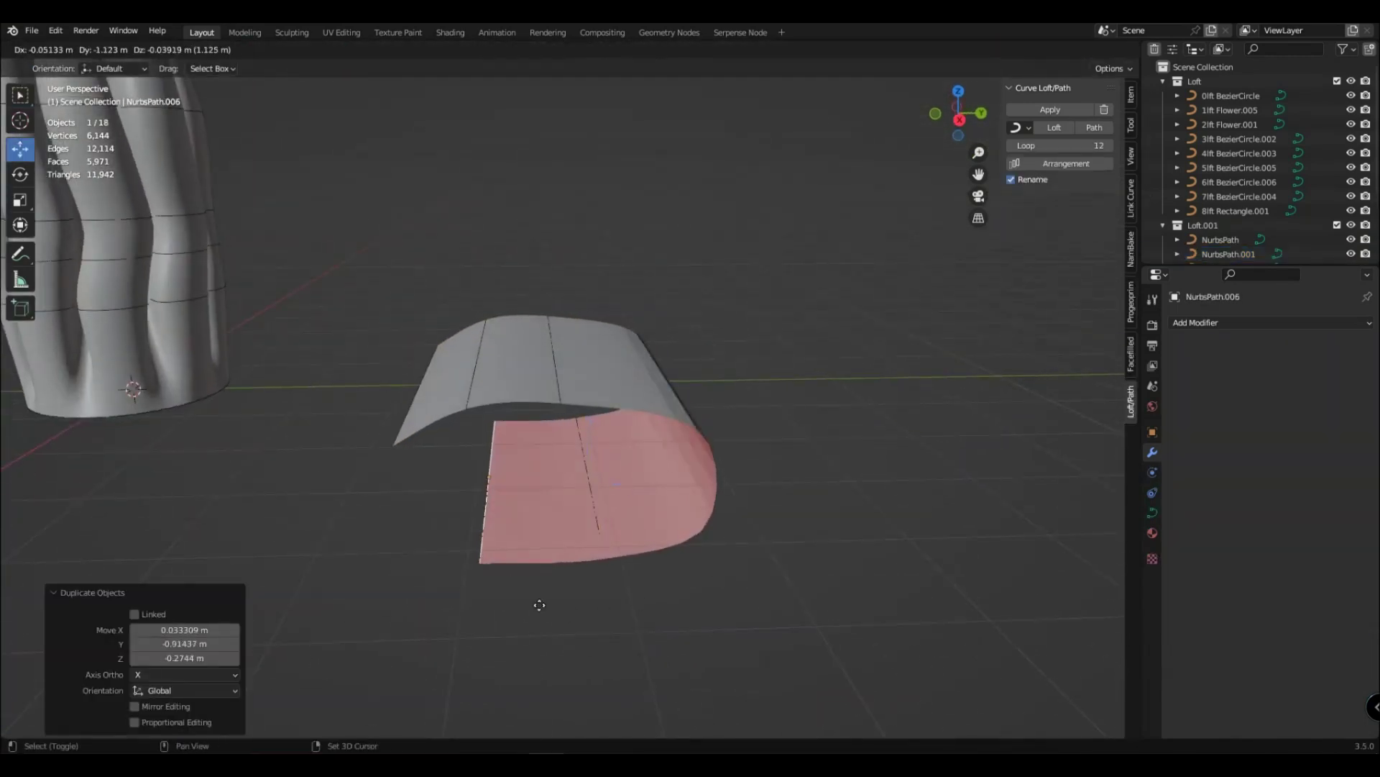
{"action": "left_click", "coordinate": [489, 578]}
{"action": "middle_click_drag", "start_coordinate": [489, 578], "coordinate": [502, 482]}
{"action": "left_click", "coordinate": [502, 480]}
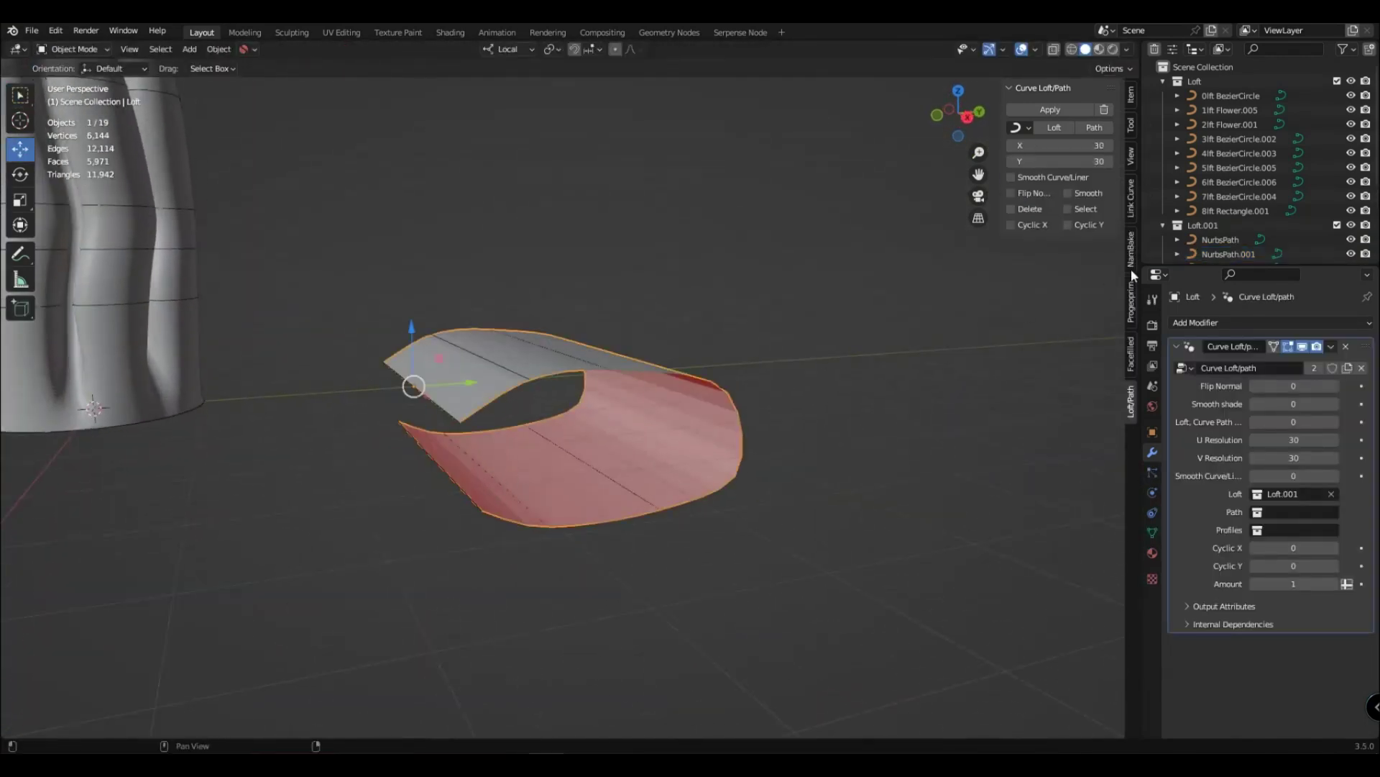
Step: Close the loft into a loop with Cyclic and rotate the first NurbsPath curve
{"action": "left_click", "coordinate": [1085, 226]}
{"action": "mouse_move", "coordinate": [412, 456]}
{"action": "middle_mouse_down"}
{"action": "mouse_move", "coordinate": [507, 476]}
{"action": "mouse_move", "coordinate": [497, 443]}
{"action": "mouse_move", "coordinate": [426, 418]}
{"action": "middle_mouse_up"}
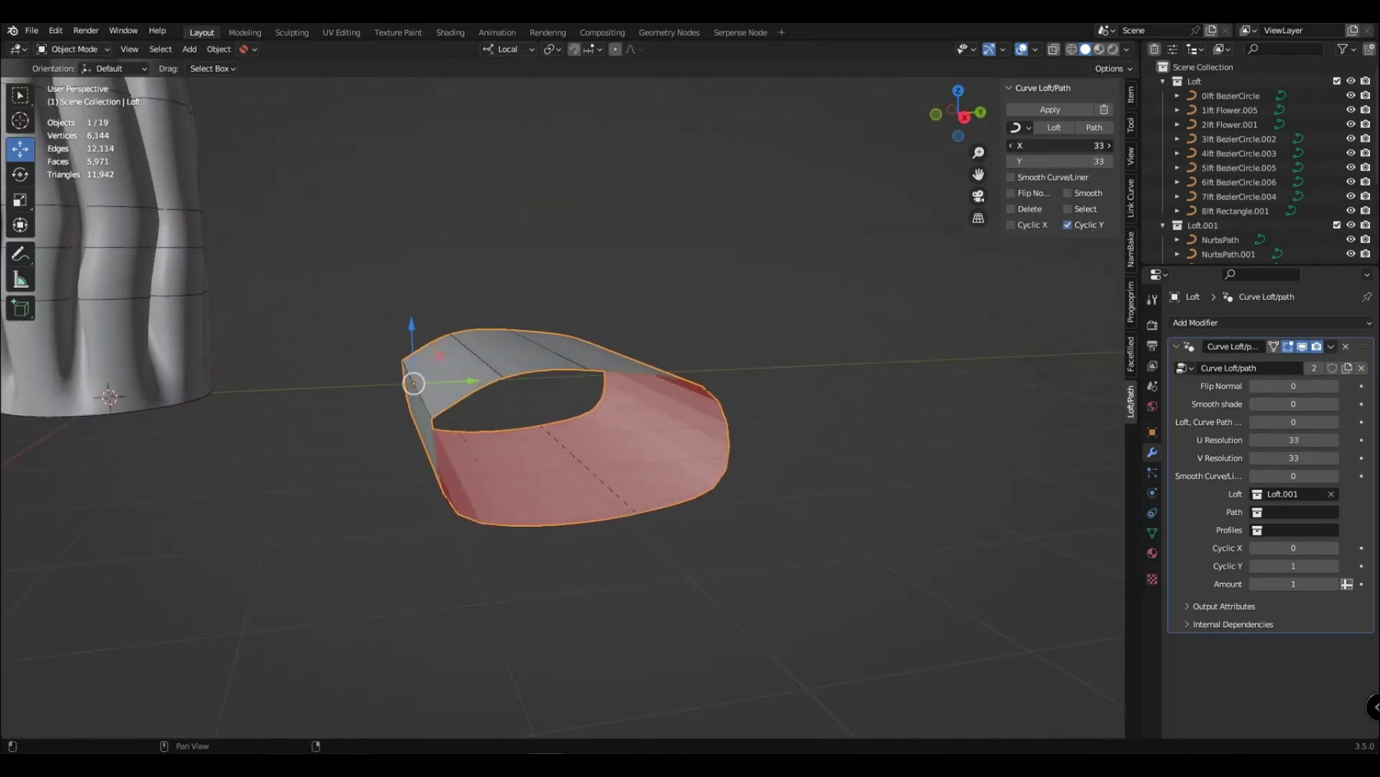
{"action": "left_click", "coordinate": [425, 412]}
{"action": "key", "text": "r"}
{"action": "left_click", "coordinate": [559, 470]}
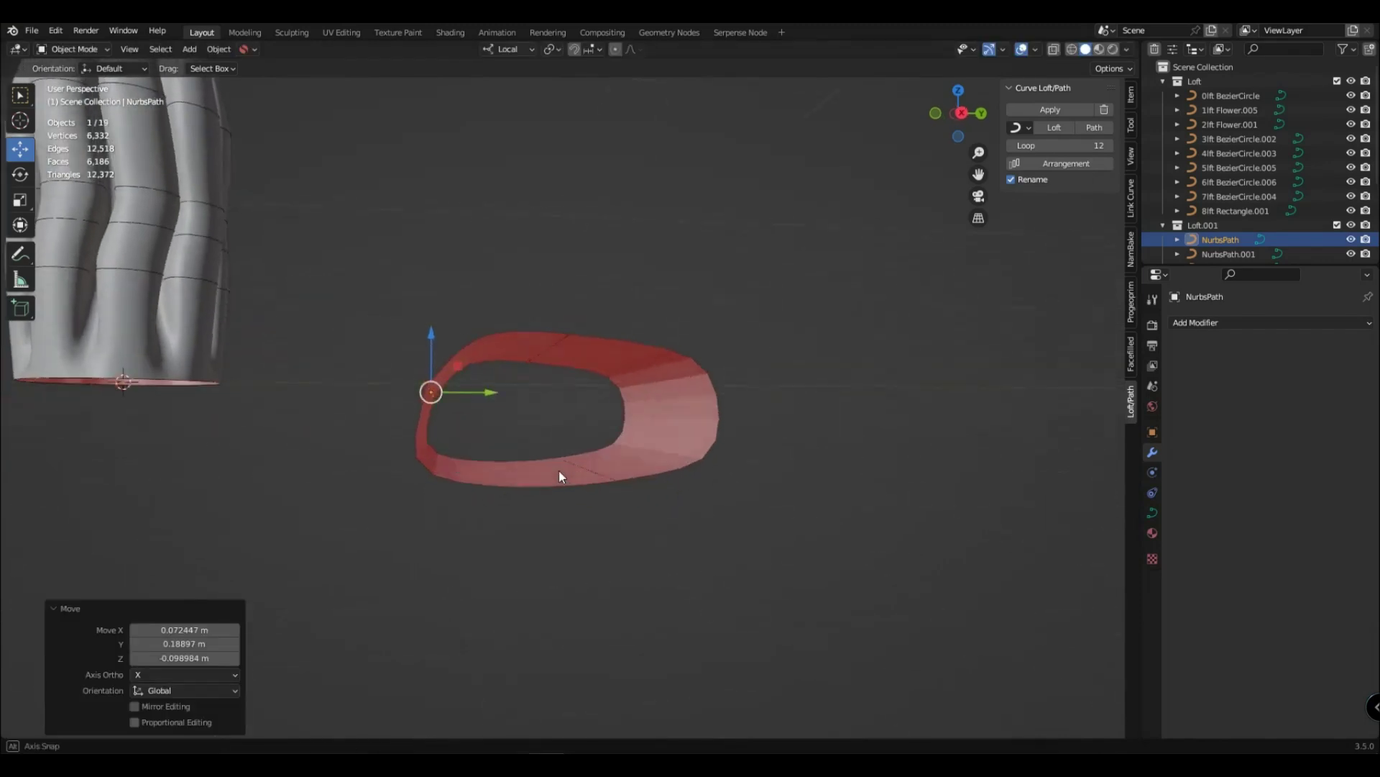
{"action": "mouse_move", "coordinate": [559, 470]}
{"action": "middle_mouse_down"}
{"action": "mouse_move", "coordinate": [624, 511]}
{"action": "mouse_move", "coordinate": [614, 530]}
{"action": "mouse_move", "coordinate": [552, 366]}
{"action": "middle_mouse_up"}
Step: Lower the band's loft resolution to 5 by 23
{"action": "left_click", "coordinate": [552, 364]}
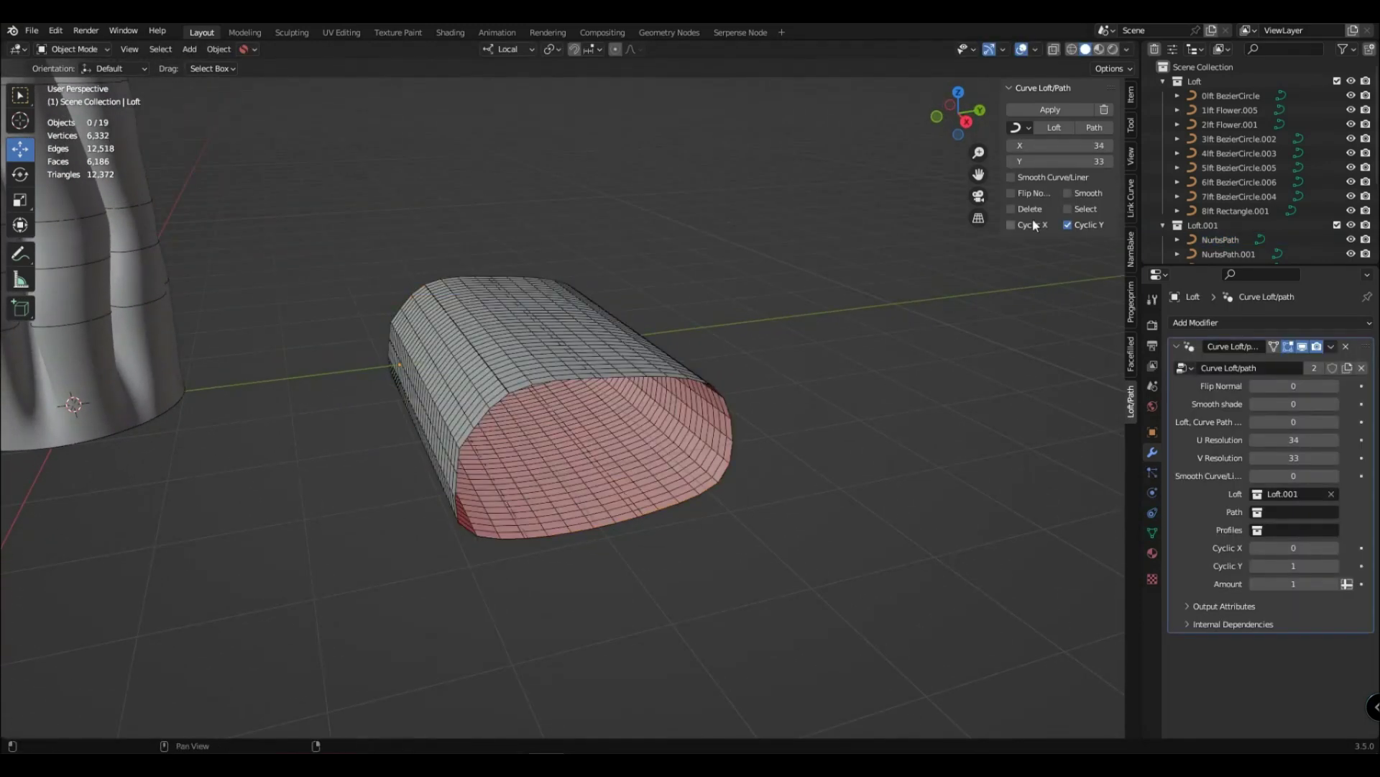
{"action": "left_click_drag", "start_coordinate": [1065, 145], "coordinate": [1025, 161]}
{"action": "mouse_move", "coordinate": [639, 481]}
{"action": "middle_mouse_down"}
{"action": "mouse_move", "coordinate": [624, 477]}
{"action": "mouse_move", "coordinate": [651, 482]}
{"action": "mouse_move", "coordinate": [644, 519]}
{"action": "middle_mouse_up"}
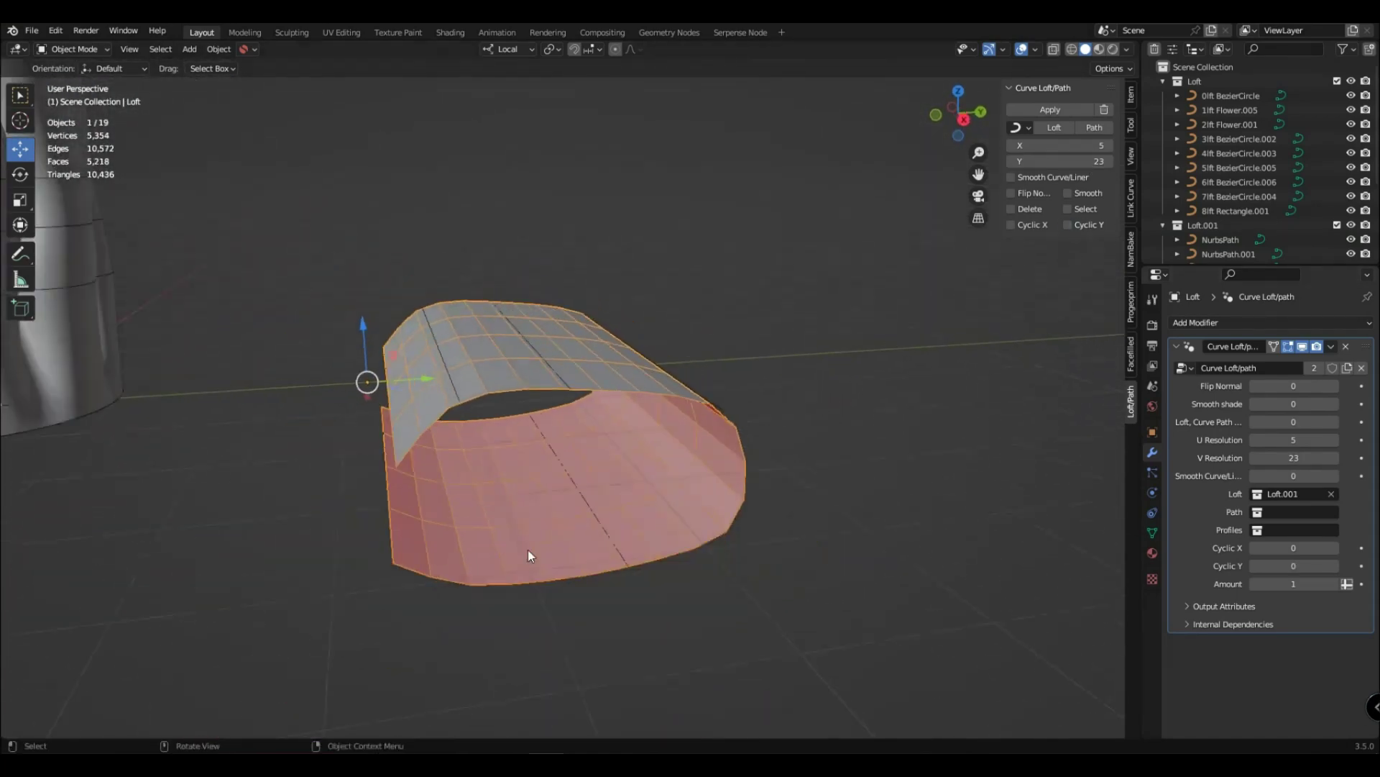
{"action": "scroll", "coordinate": [1232, 216], "scroll_direction": "down", "scroll_amount": 4}
Step: Delete the extra NurbsPath copies, including NurbsPath.007, from the outliner
{"action": "left_click", "coordinate": [1228, 225]}
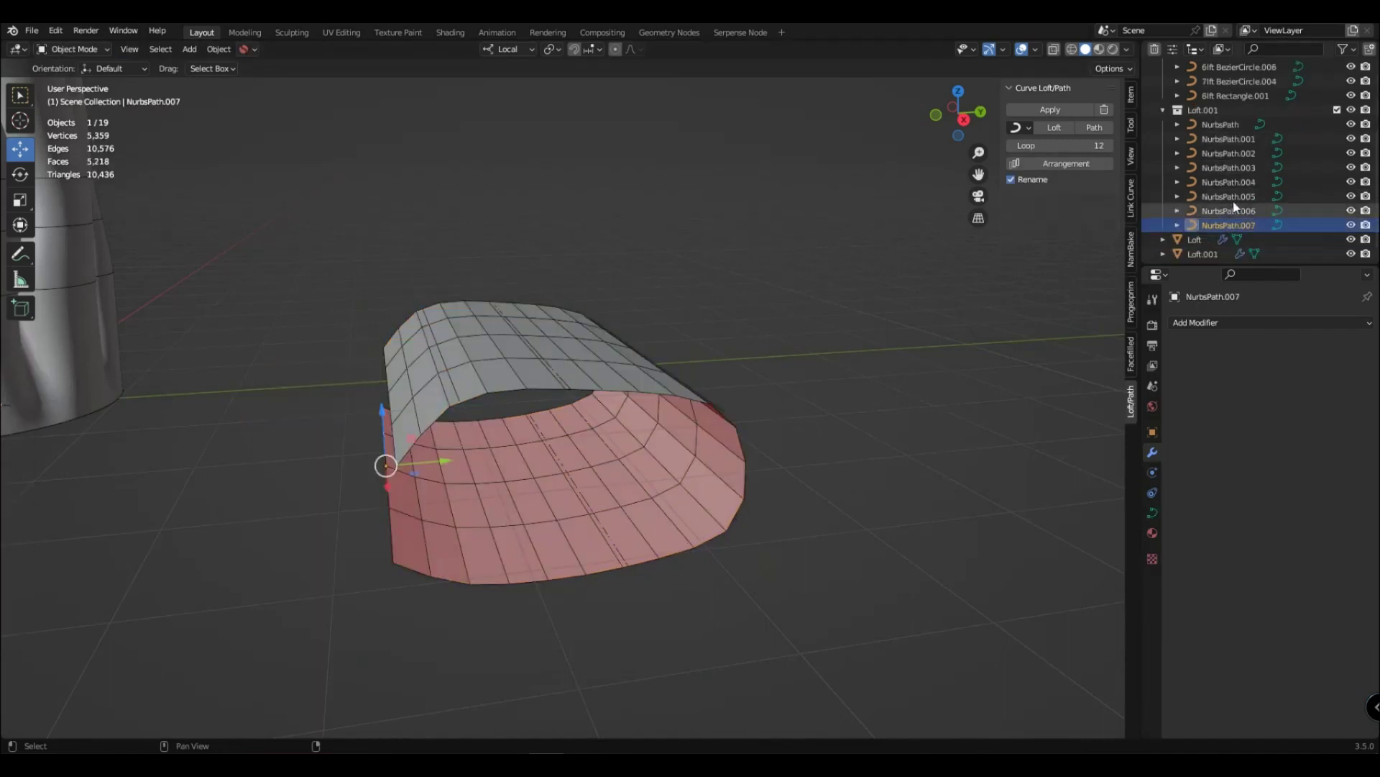
{"action": "left_click", "coordinate": [1233, 200], "text": "shift"}
{"action": "key", "text": "x"}
{"action": "left_click", "coordinate": [1235, 209], "text": "shift"}
{"action": "key", "text": "x"}
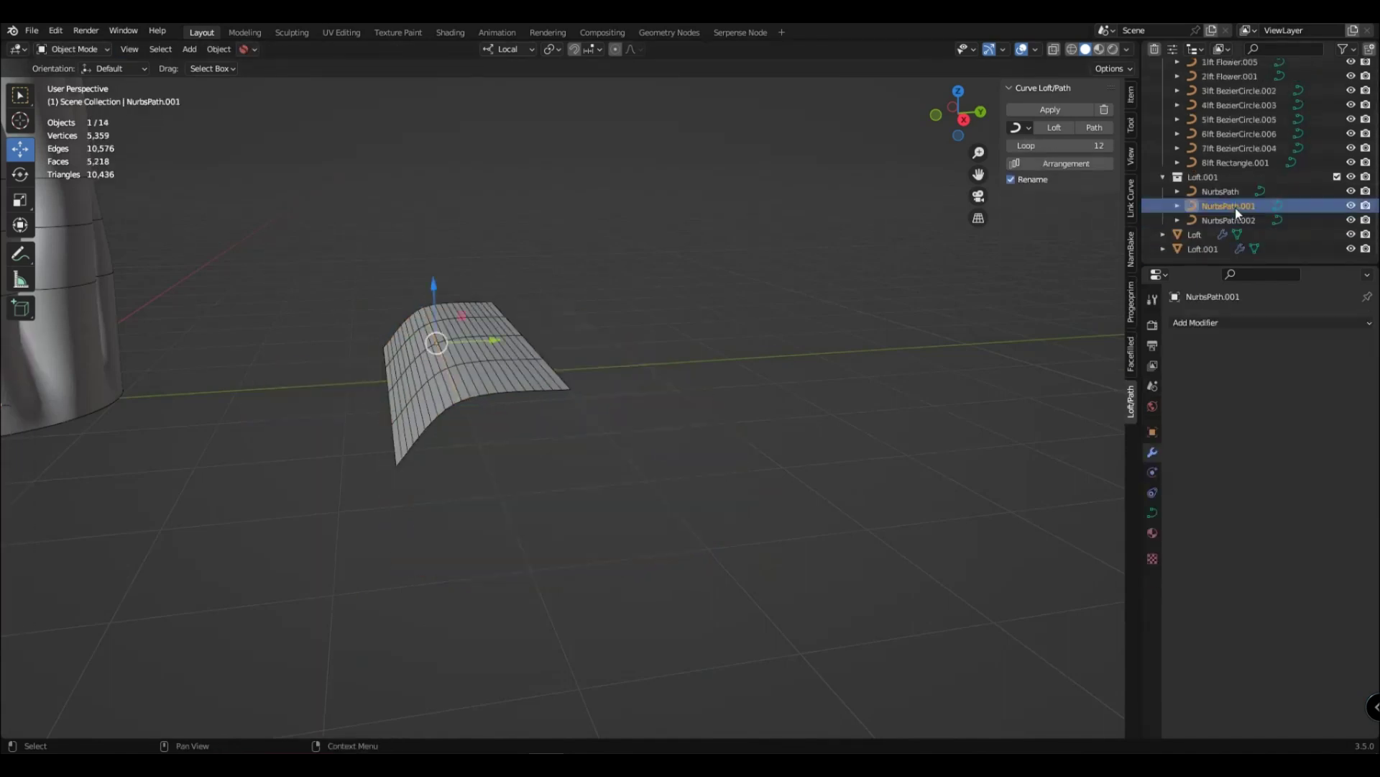
Step: Duplicate the path curve several times to extend the strip
{"action": "key", "text": "shift+d"}
{"action": "left_click", "coordinate": [610, 379]}
{"action": "key", "text": "shift+d"}
{"action": "left_click", "coordinate": [764, 263]}
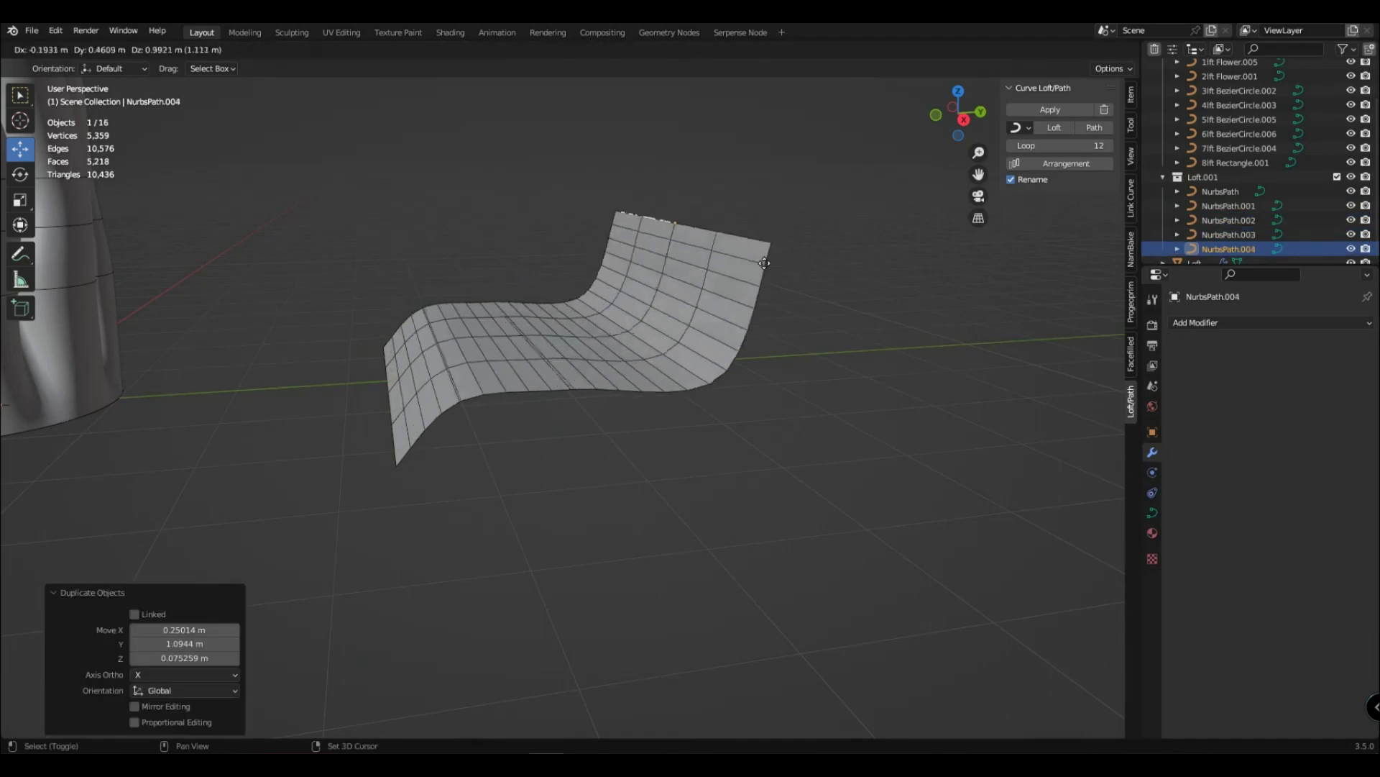
{"action": "key", "text": "shift+d"}
{"action": "left_click", "coordinate": [863, 237]}
{"action": "key", "text": "shift+d"}
{"action": "left_click", "coordinate": [700, 231]}
{"action": "key", "text": "shift+d"}
{"action": "left_click", "coordinate": [708, 499]}
Step: Inspect the strip from low side angles with NurbsPath.001 selected
{"action": "left_click", "coordinate": [602, 436]}
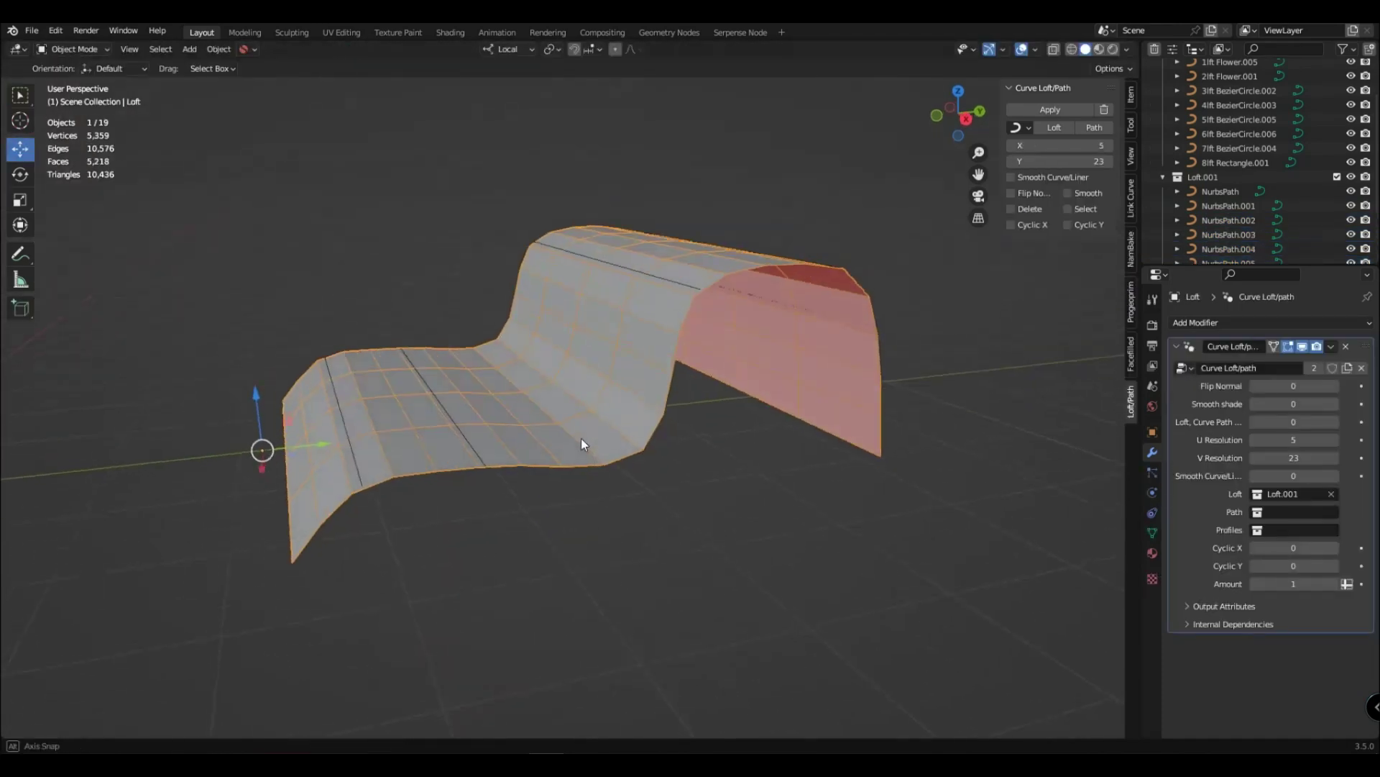
{"action": "left_click", "coordinate": [456, 464]}
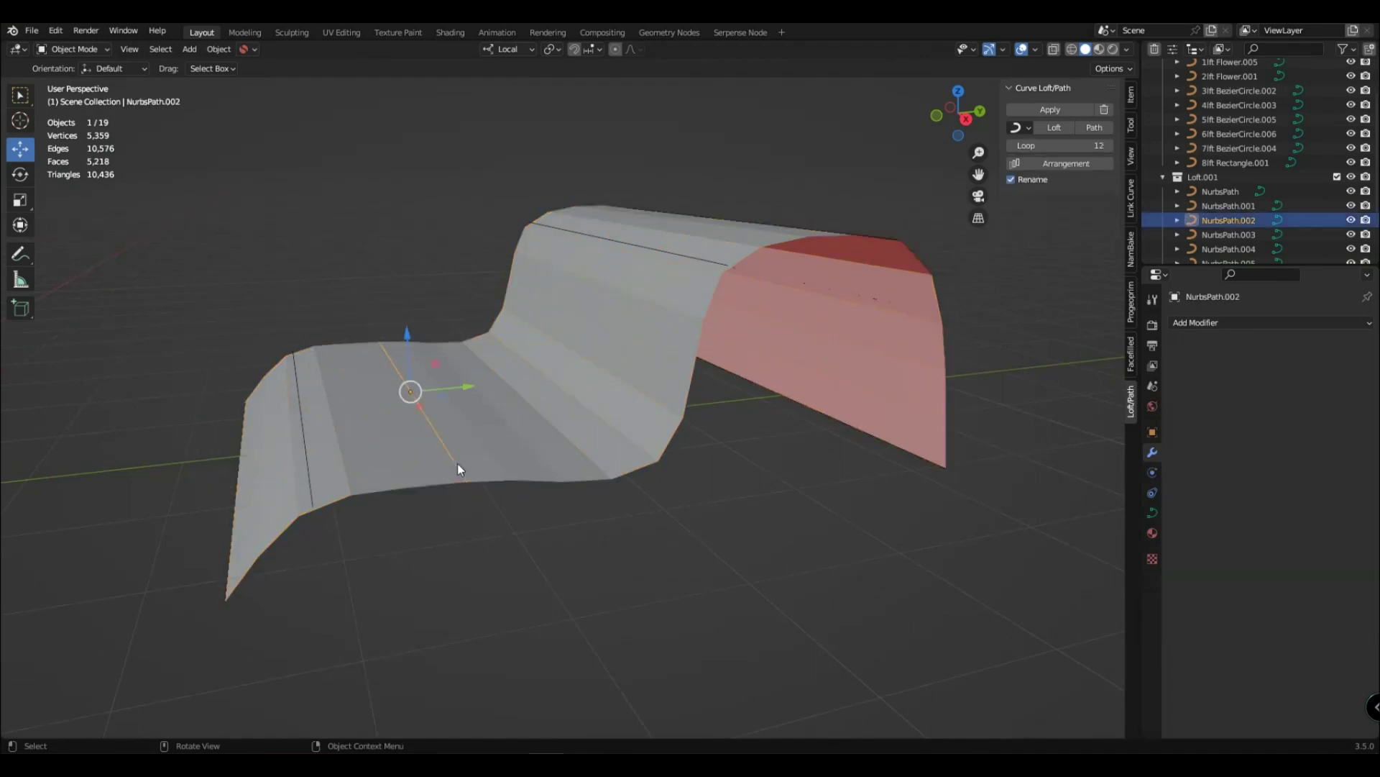
{"action": "left_click", "coordinate": [314, 482]}
{"action": "middle_click_drag", "start_coordinate": [315, 482], "coordinate": [381, 534]}
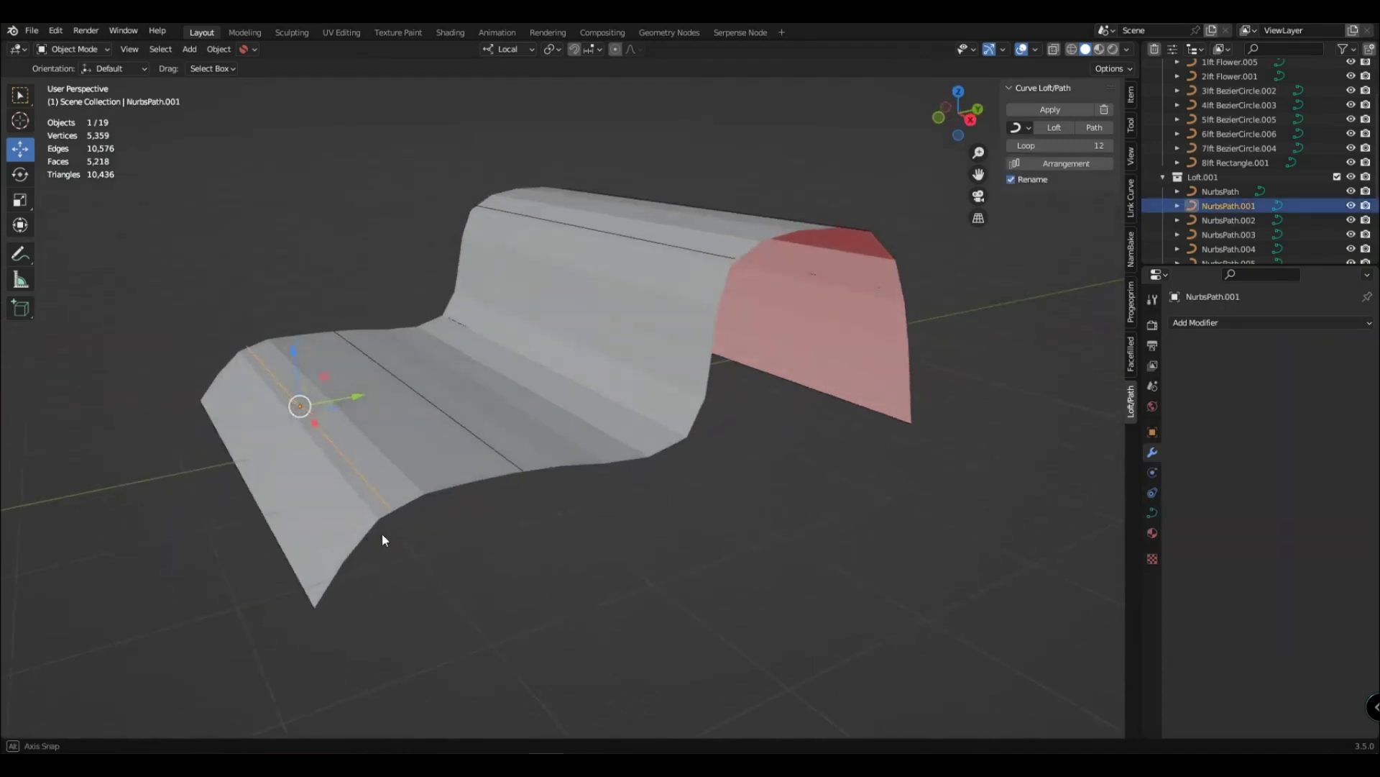
{"action": "middle_click_drag", "start_coordinate": [336, 570], "coordinate": [230, 521]}
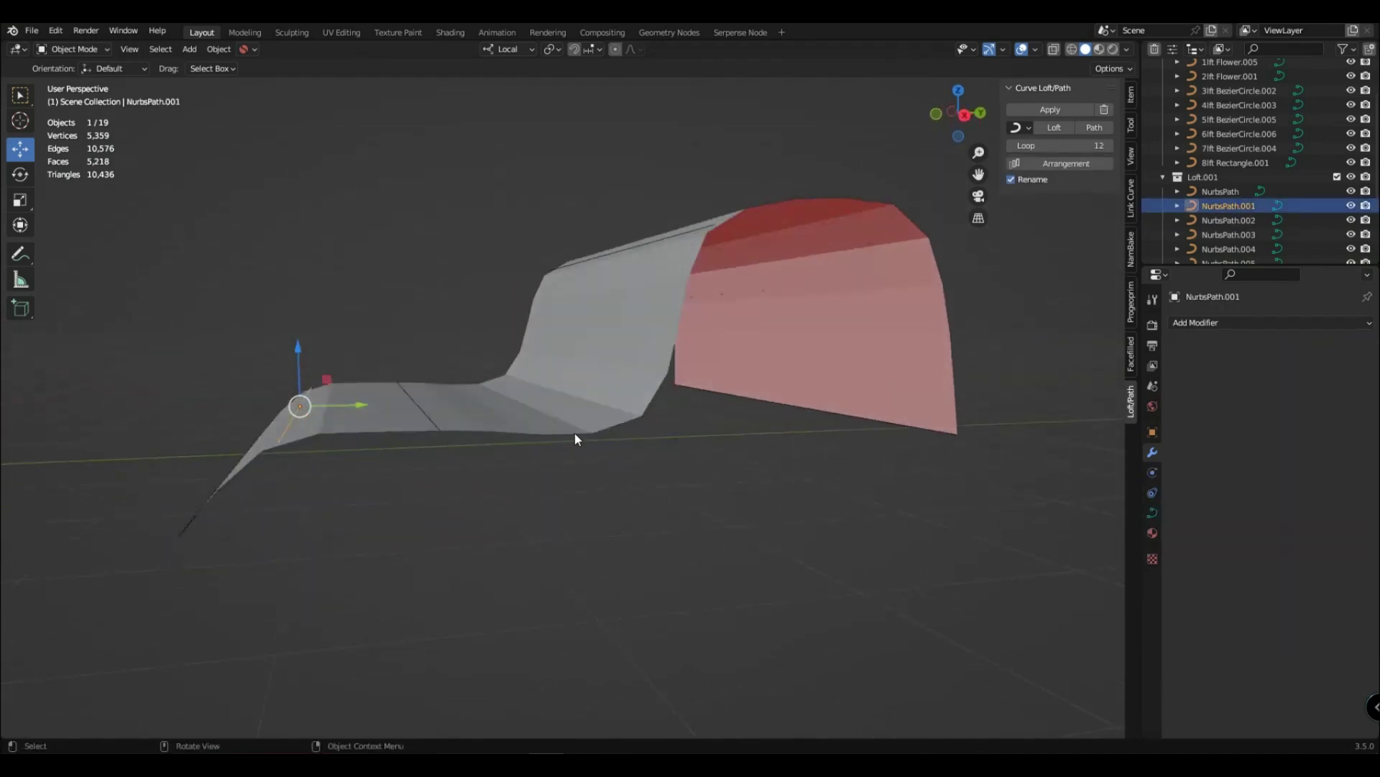
{"action": "mouse_move", "coordinate": [940, 501]}
{"action": "middle_mouse_down"}
{"action": "mouse_move", "coordinate": [442, 516]}
{"action": "mouse_move", "coordinate": [438, 475]}
{"action": "mouse_move", "coordinate": [472, 472]}
{"action": "middle_mouse_up"}
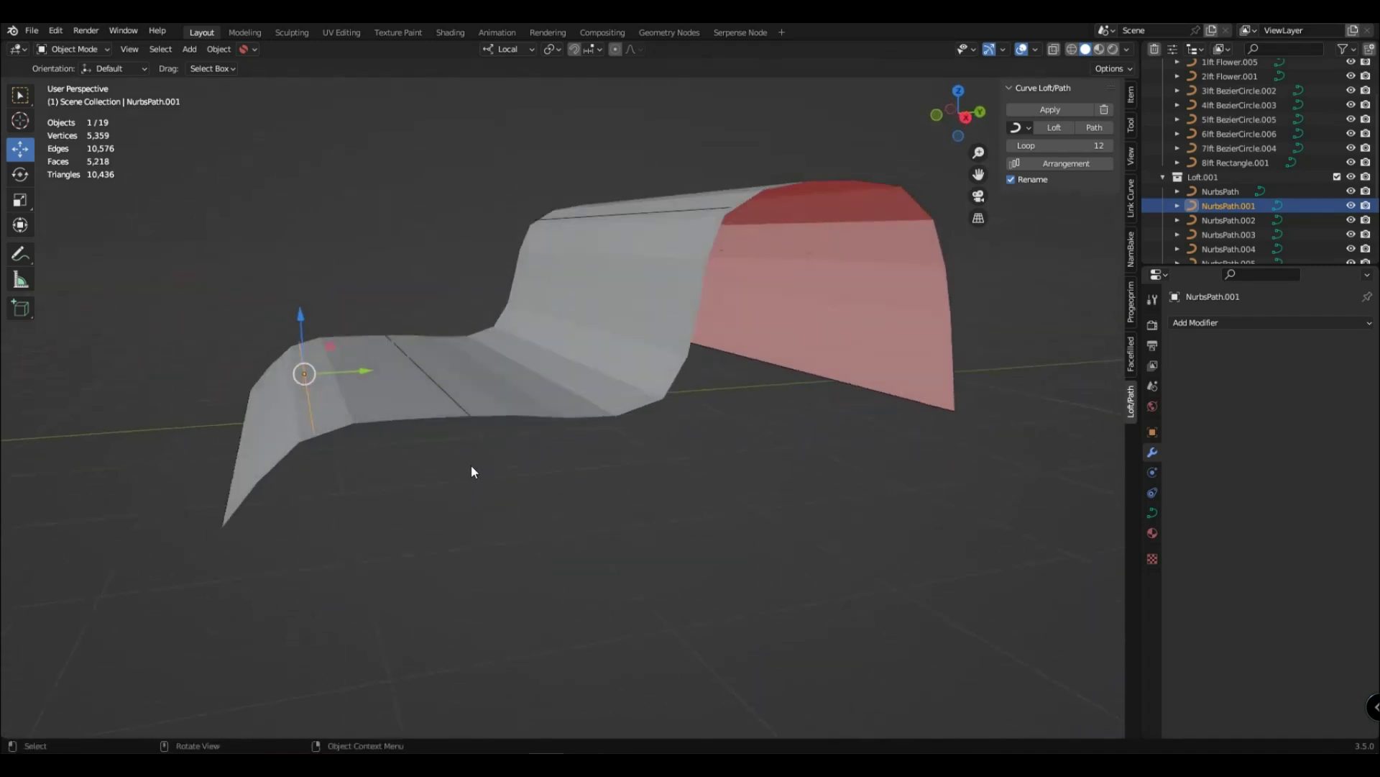
{"action": "left_click_drag", "start_coordinate": [230, 520], "coordinate": [414, 414]}
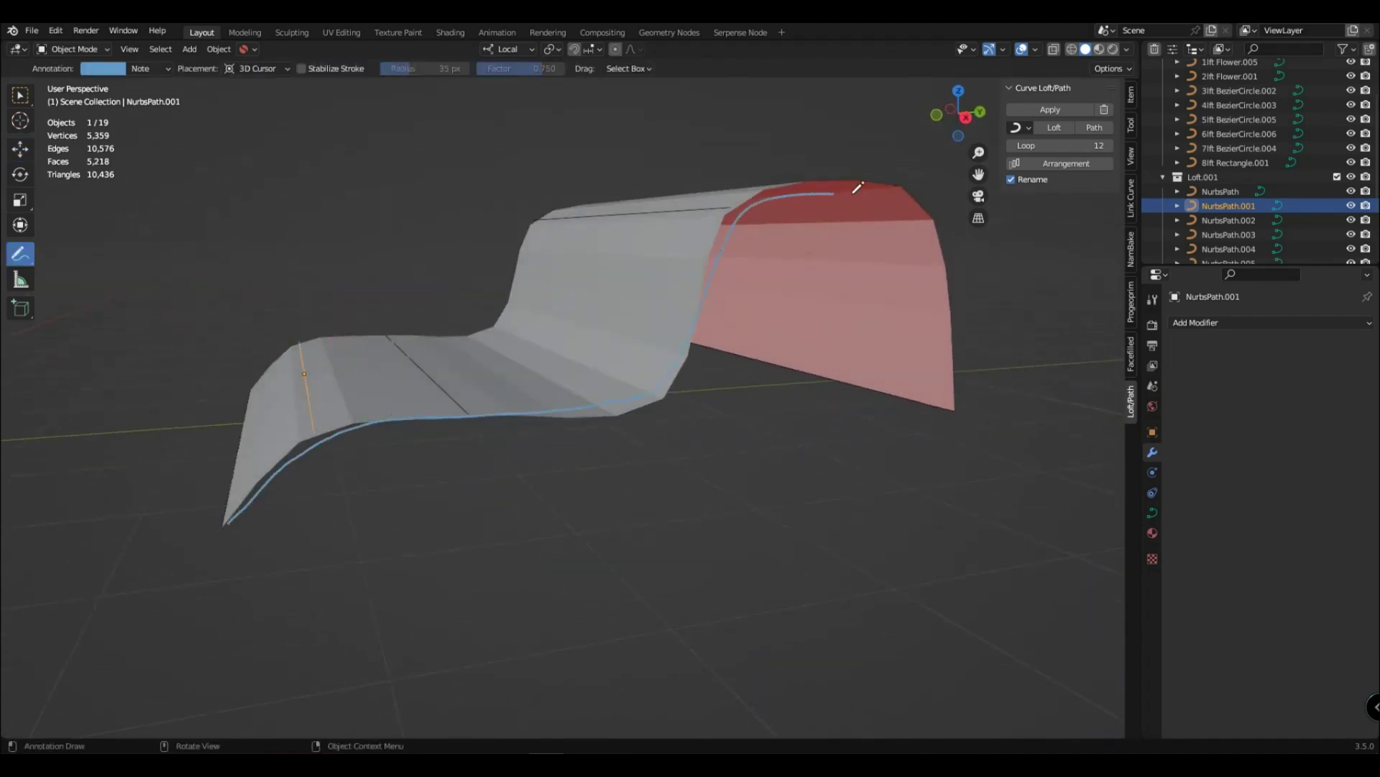
{"action": "middle_click_drag", "start_coordinate": [468, 379], "coordinate": [260, 377]}
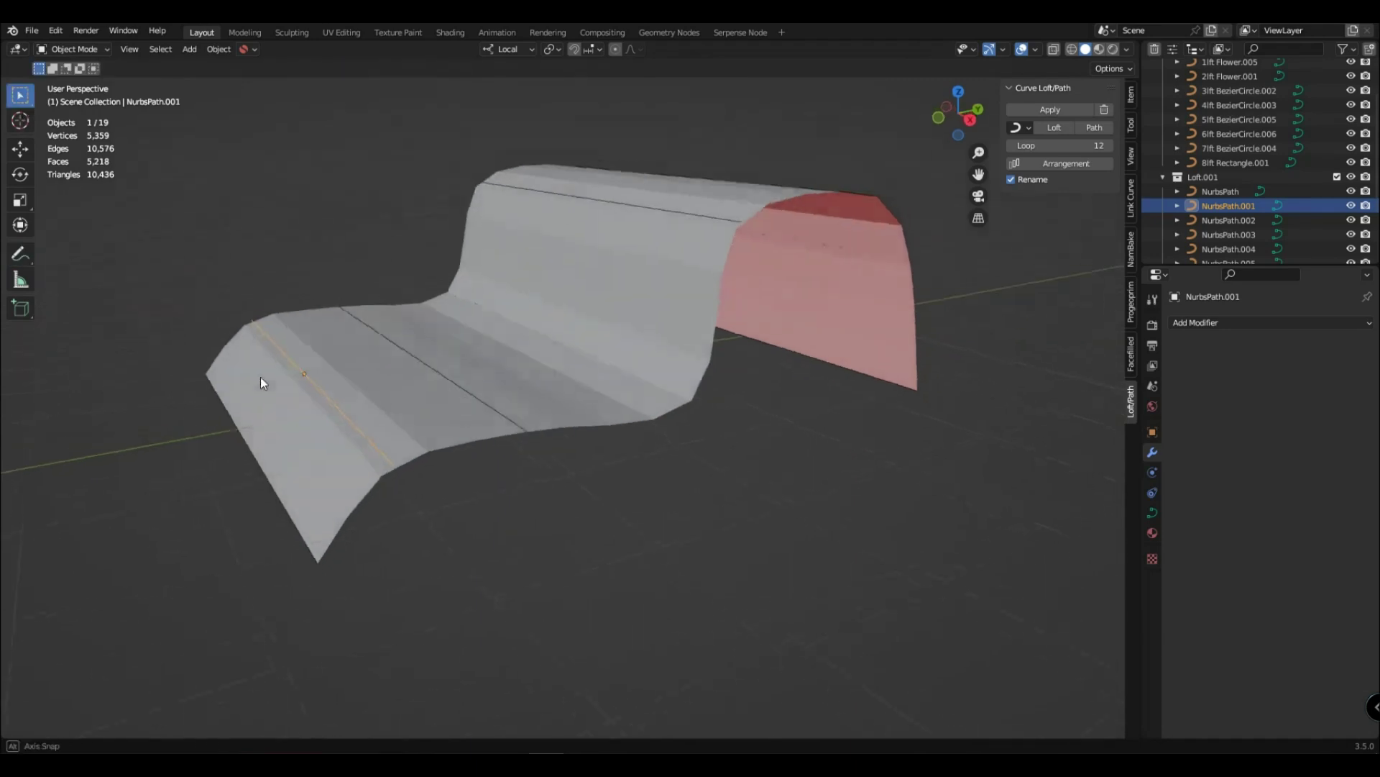
Step: Enable Smooth Curve/Liner on the strip and edit the NurbsPath.003 curve
{"action": "left_click", "coordinate": [351, 443]}
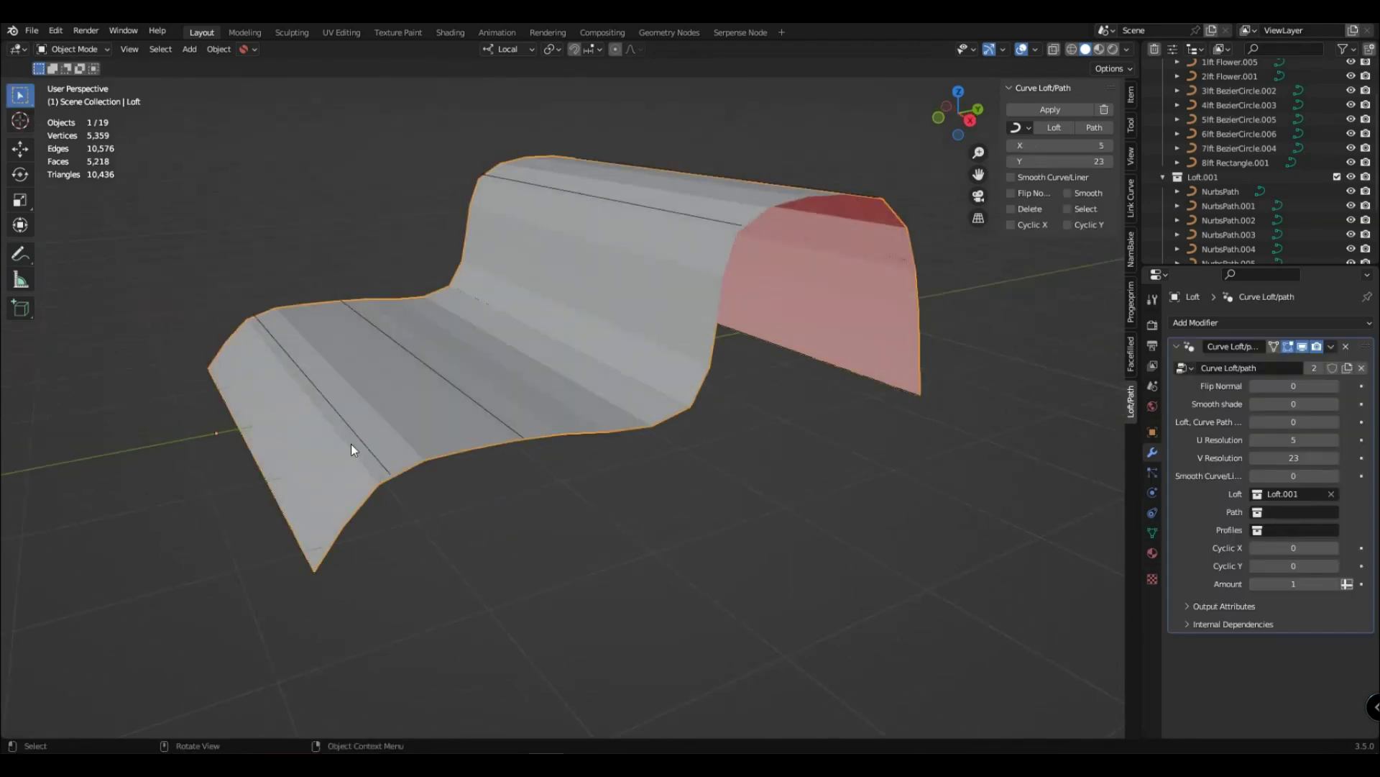
{"action": "left_click", "coordinate": [1030, 180]}
{"action": "mouse_move", "coordinate": [747, 343]}
{"action": "middle_mouse_down"}
{"action": "mouse_move", "coordinate": [627, 367]}
{"action": "mouse_move", "coordinate": [656, 394]}
{"action": "middle_mouse_up"}
{"action": "left_click", "coordinate": [664, 321]}
{"action": "key", "text": "Tab"}
{"action": "key", "text": "Tab"}
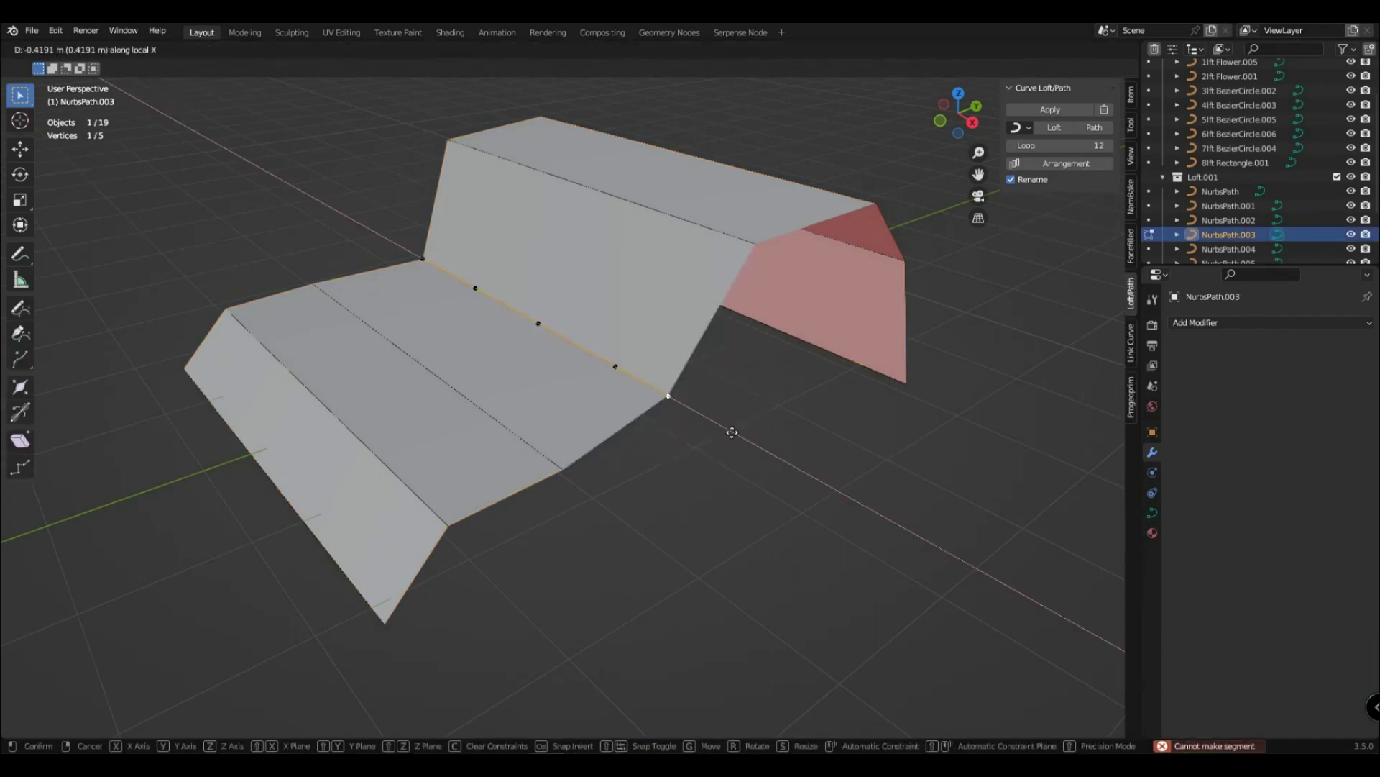
Step: Lower the strip's V resolution from 16 to 13
{"action": "middle_click_drag", "start_coordinate": [778, 451], "coordinate": [515, 460]}
{"action": "left_click", "coordinate": [516, 460]}
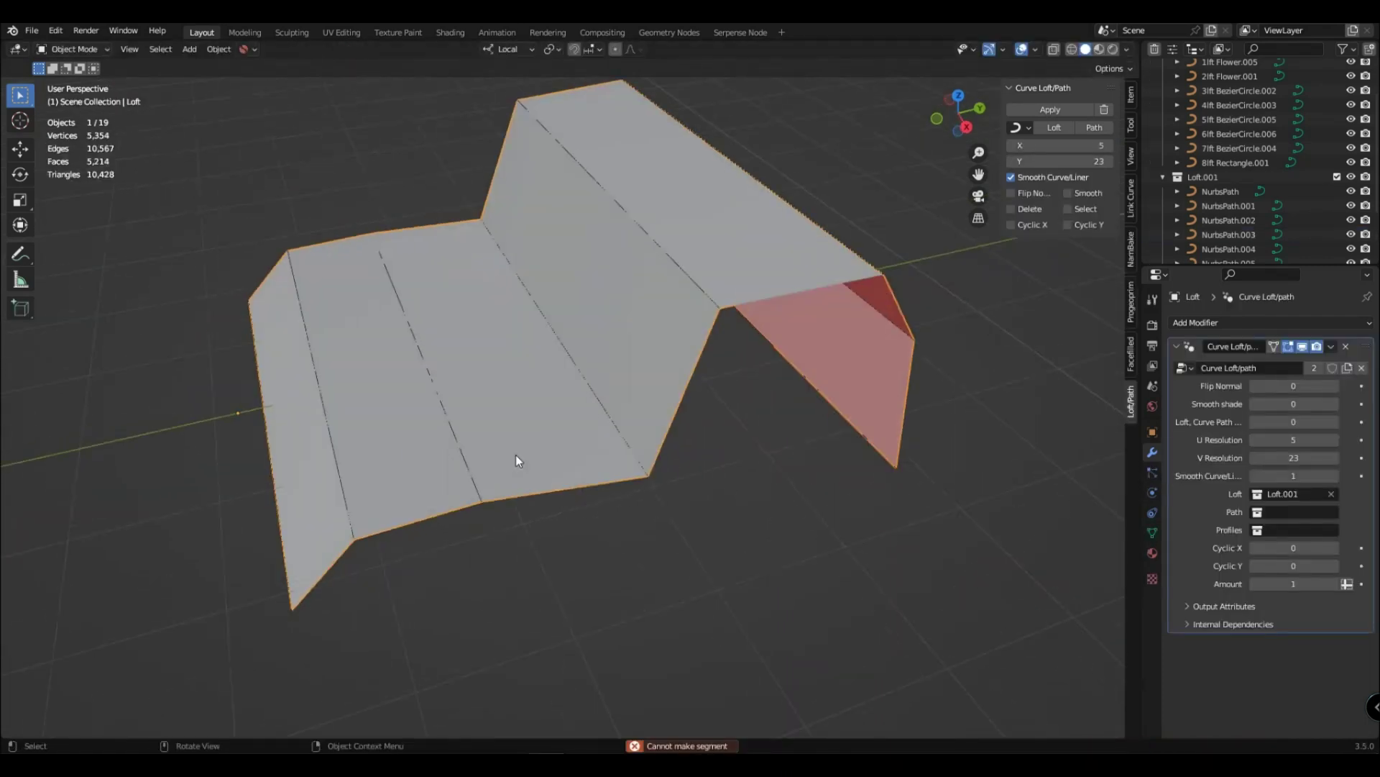
{"action": "triple_click", "coordinate": [1012, 161]}
{"action": "mouse_move", "coordinate": [719, 324]}
{"action": "middle_mouse_down"}
{"action": "mouse_move", "coordinate": [611, 358]}
{"action": "mouse_move", "coordinate": [438, 458]}
{"action": "mouse_move", "coordinate": [460, 407]}
{"action": "middle_mouse_up"}
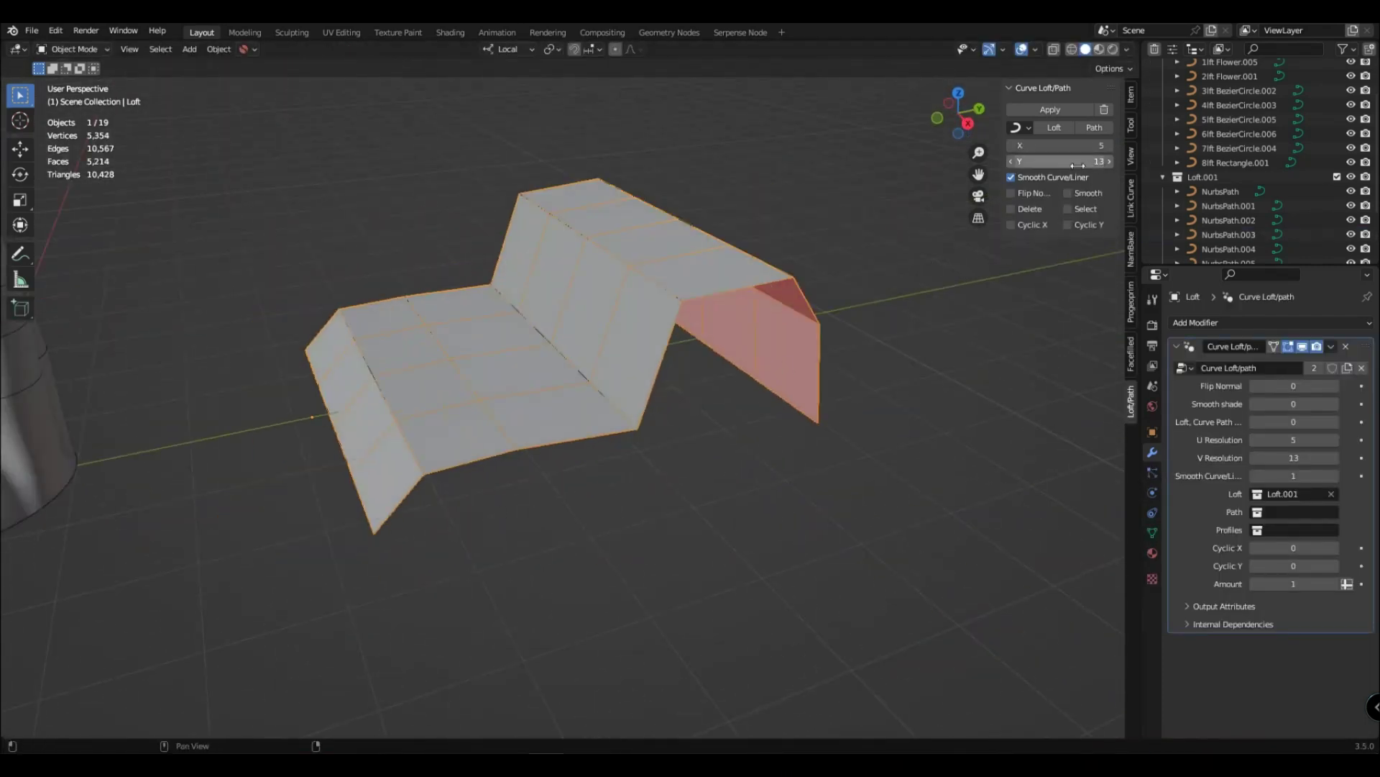
{"action": "mouse_move", "coordinate": [654, 339]}
{"action": "middle_mouse_down"}
{"action": "mouse_move", "coordinate": [468, 341]}
{"action": "mouse_move", "coordinate": [770, 487]}
{"action": "middle_mouse_up"}
Step: Nudge the red end curve along X and collapse the Loft collections in the outliner
{"action": "left_click", "coordinate": [770, 488]}
{"action": "key", "text": "g"}
{"action": "key", "text": "x"}
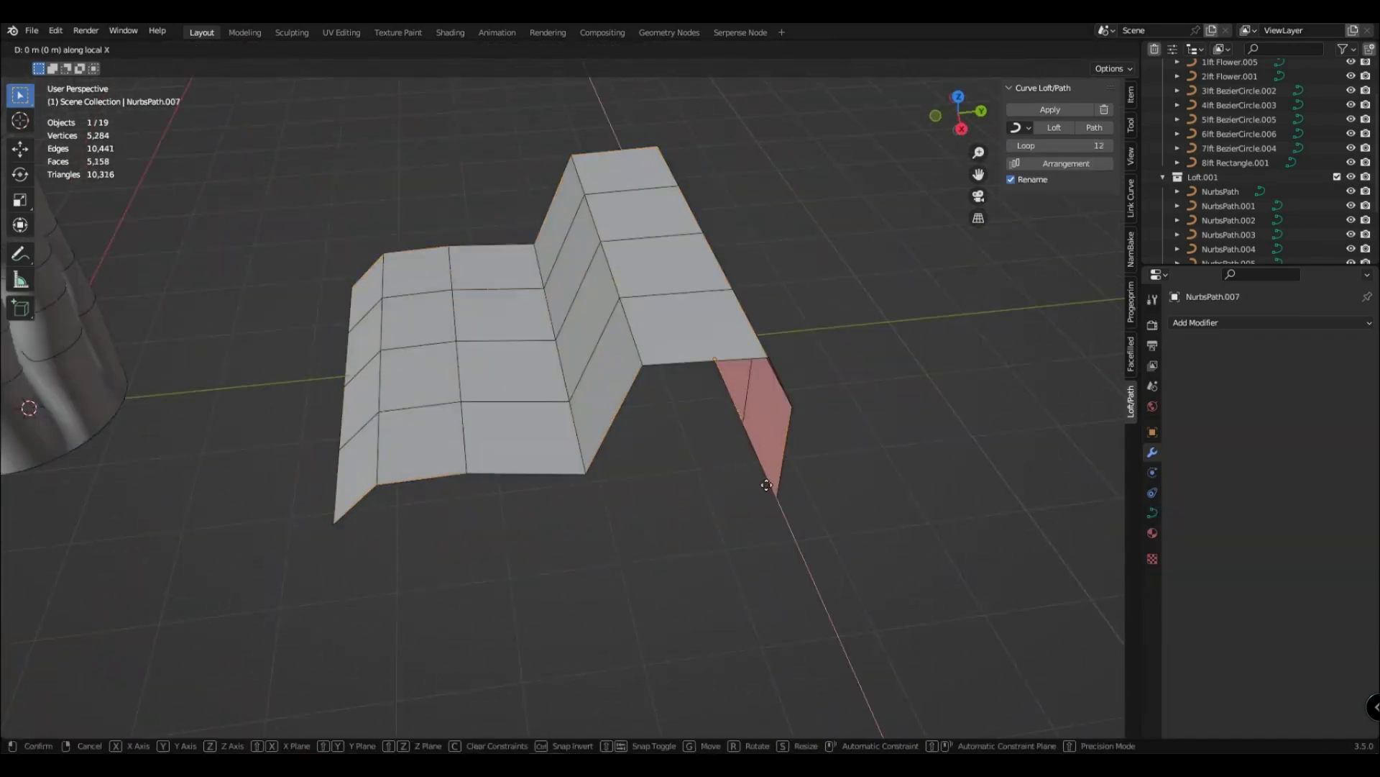
{"action": "key", "text": "Tab"}
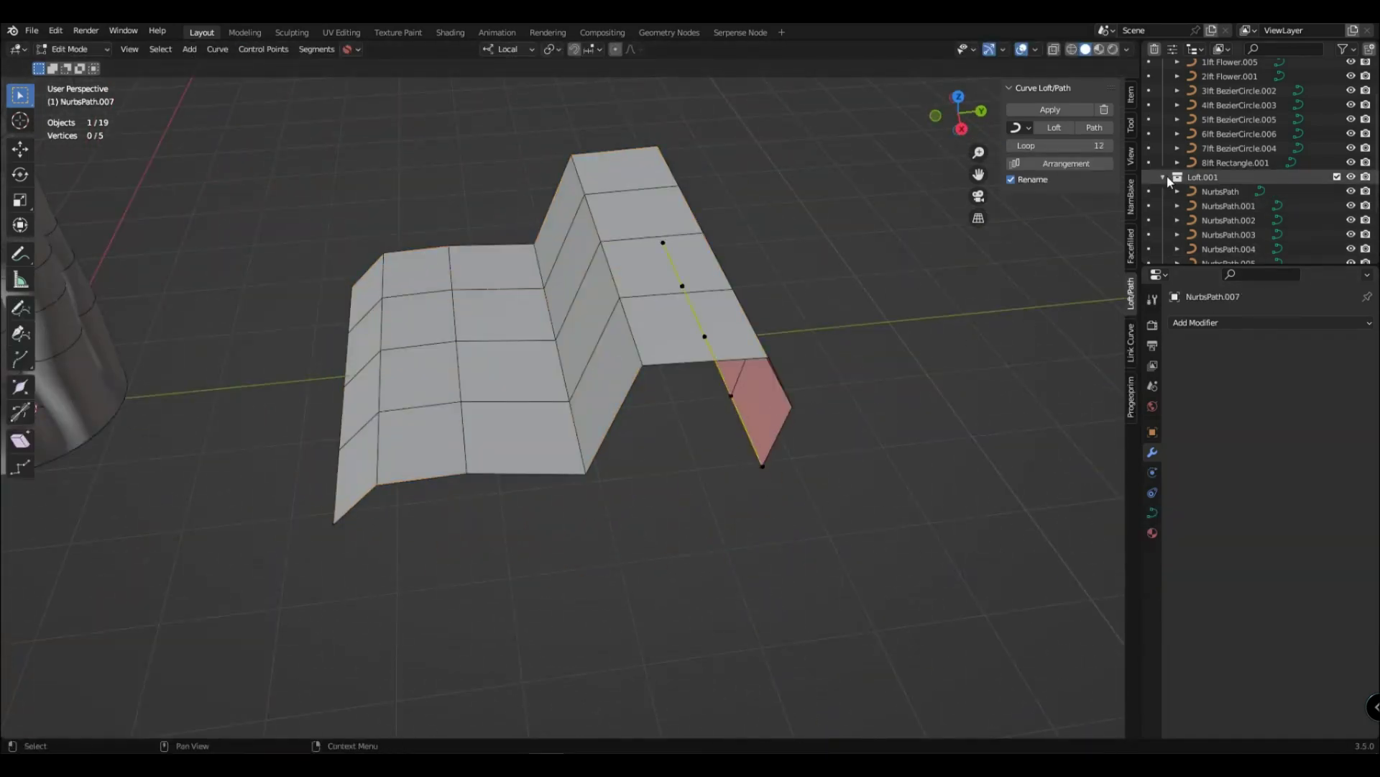
{"action": "left_click", "coordinate": [1163, 178]}
{"action": "left_click", "coordinate": [1163, 82]}
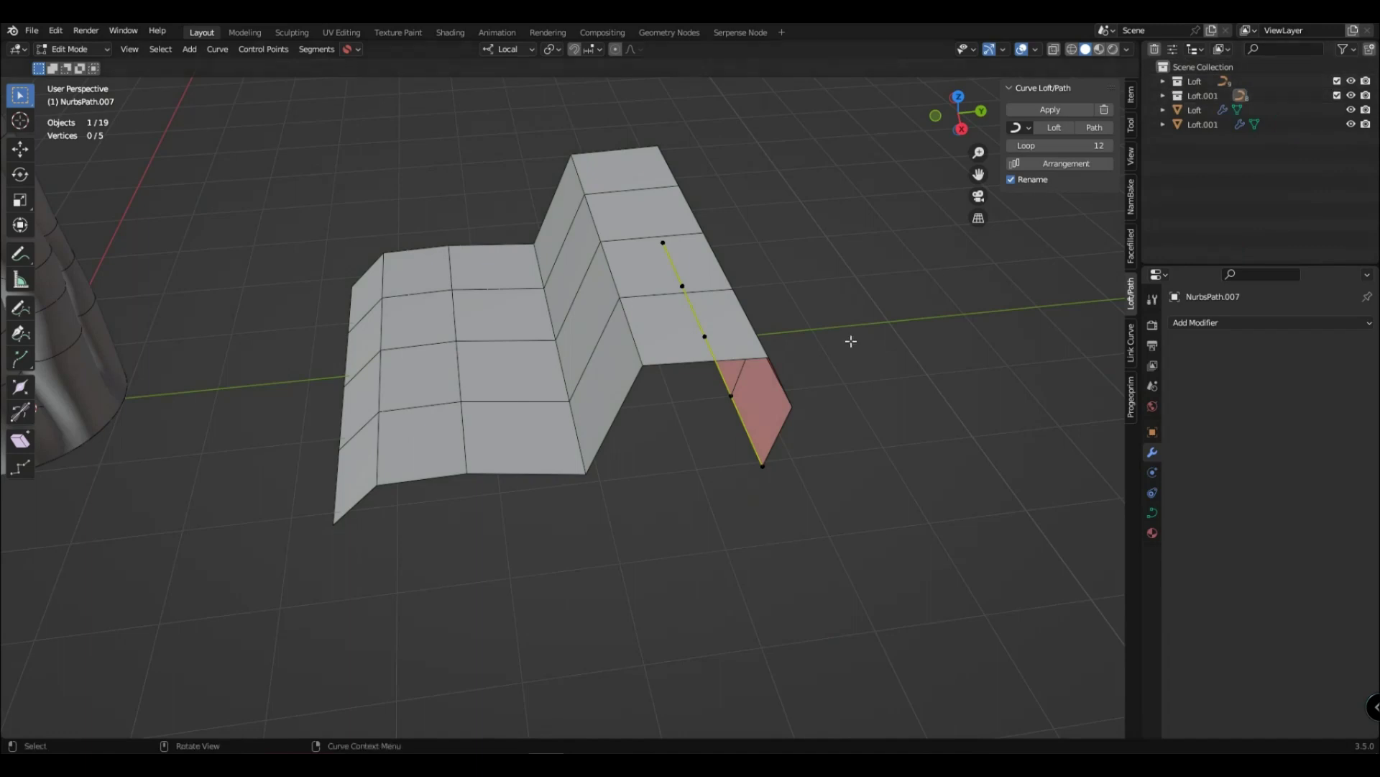
{"action": "scroll", "coordinate": [850, 340], "scroll_direction": "down", "scroll_amount": 4}
{"action": "key", "text": "Tab"}
{"action": "scroll", "coordinate": [314, 348], "scroll_direction": "up", "scroll_amount": 4}
{"action": "left_click", "coordinate": [201, 266]}
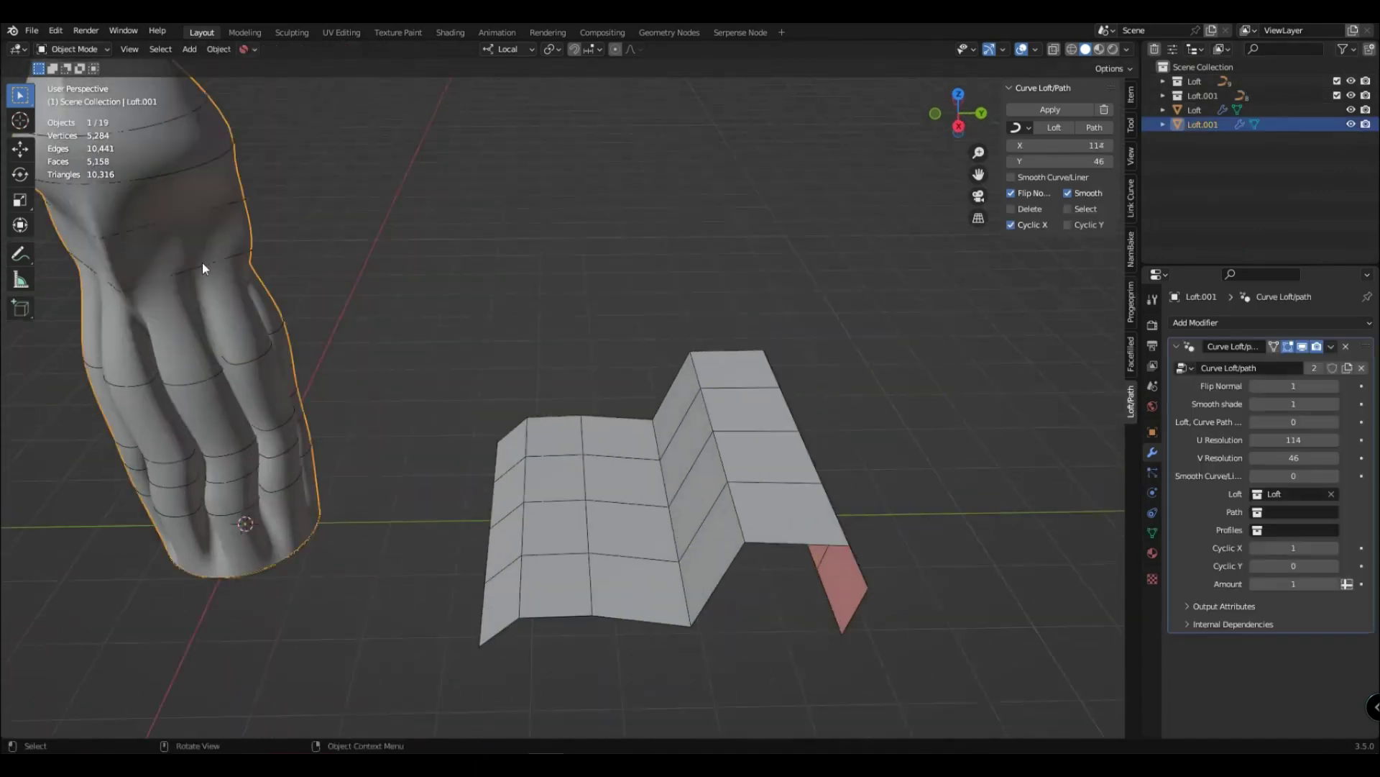
{"action": "key", "text": "Tab"}
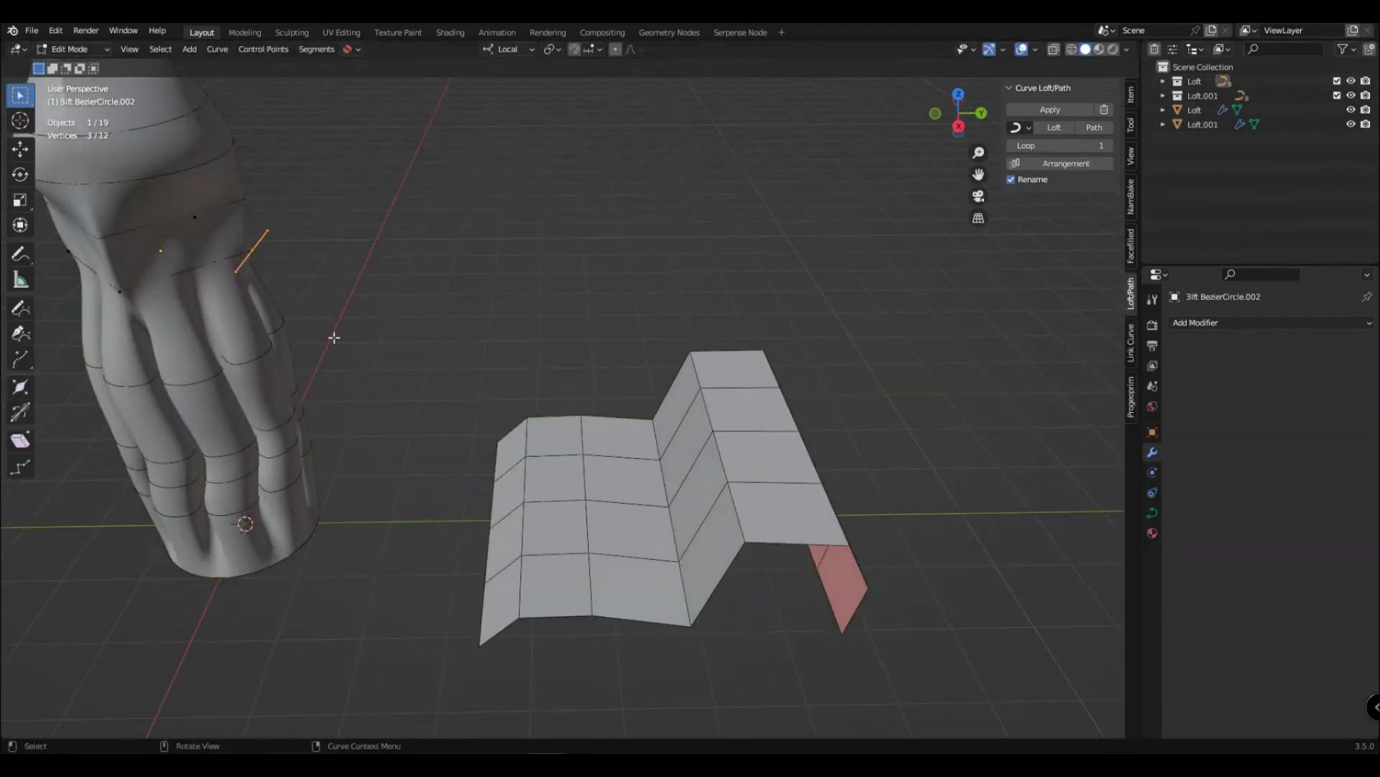
{"action": "key", "text": "Tab"}
Step: Box-select the wavy NurbsPath test strip and delete it
{"action": "middle_click_drag", "start_coordinate": [396, 318], "coordinate": [564, 464]}
{"action": "left_click", "coordinate": [564, 465]}
{"action": "scroll", "coordinate": [564, 465], "scroll_direction": "up", "scroll_amount": 3}
{"action": "left_click", "coordinate": [719, 536]}
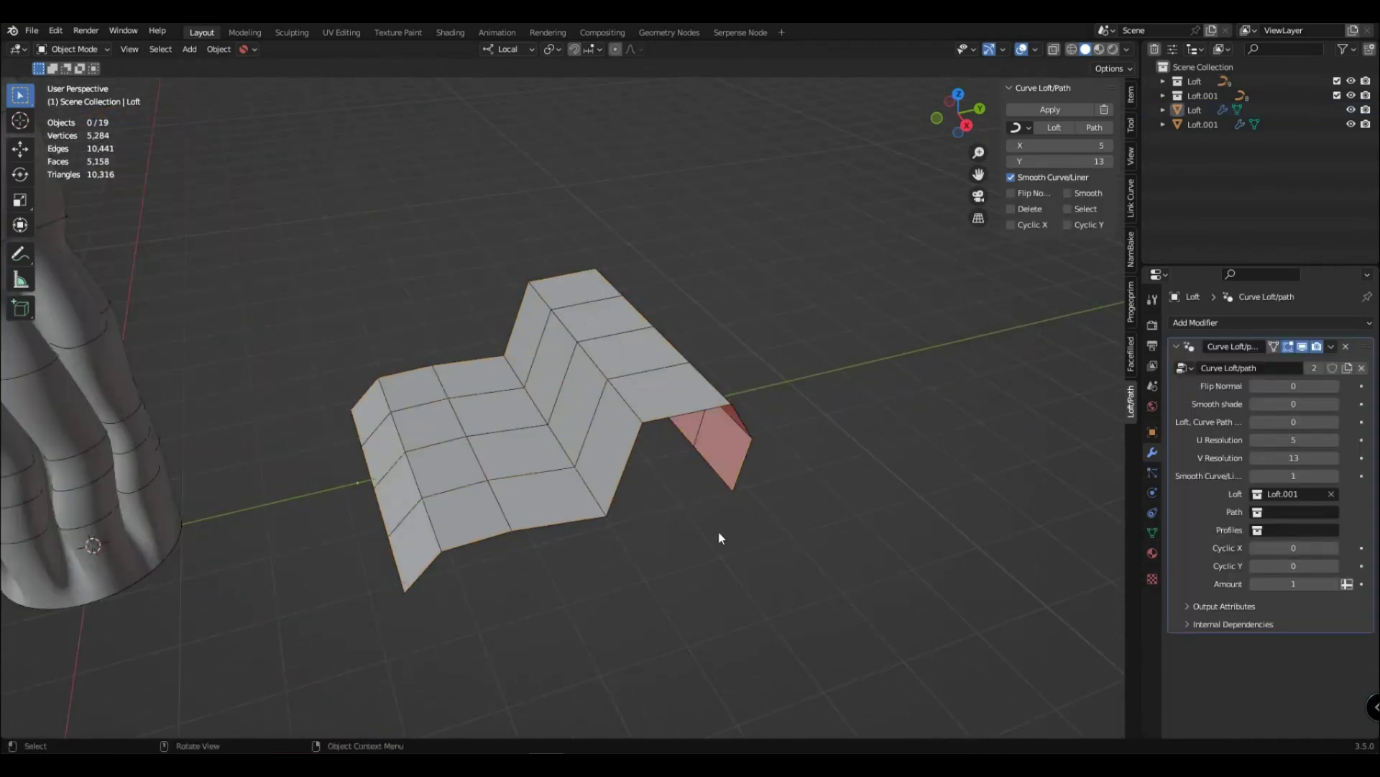
{"action": "scroll", "coordinate": [719, 536], "scroll_direction": "down", "scroll_amount": 3}
{"action": "middle_click_drag", "start_coordinate": [719, 536], "coordinate": [902, 613]}
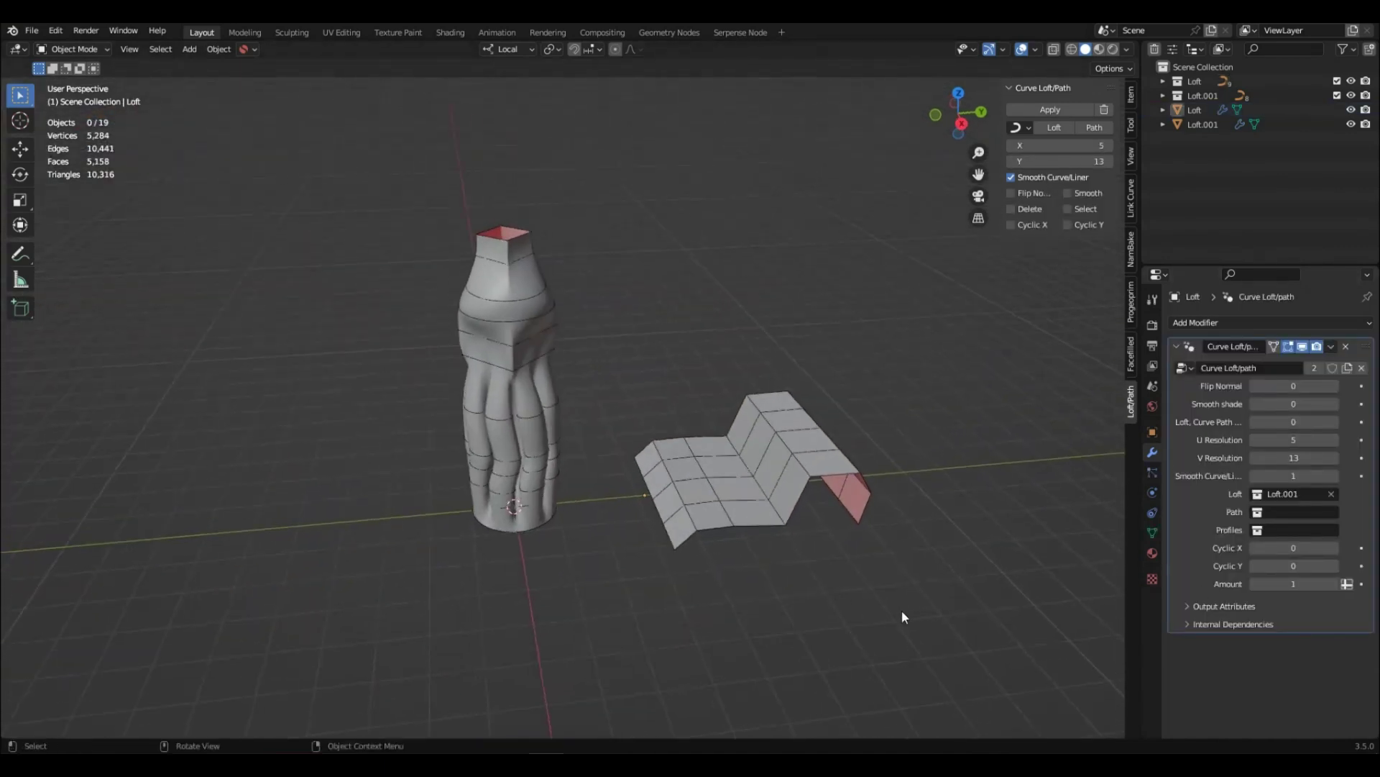
{"action": "left_click_drag", "start_coordinate": [950, 625], "coordinate": [697, 406]}
{"action": "key", "text": "x"}
{"action": "left_click", "coordinate": [783, 424]}
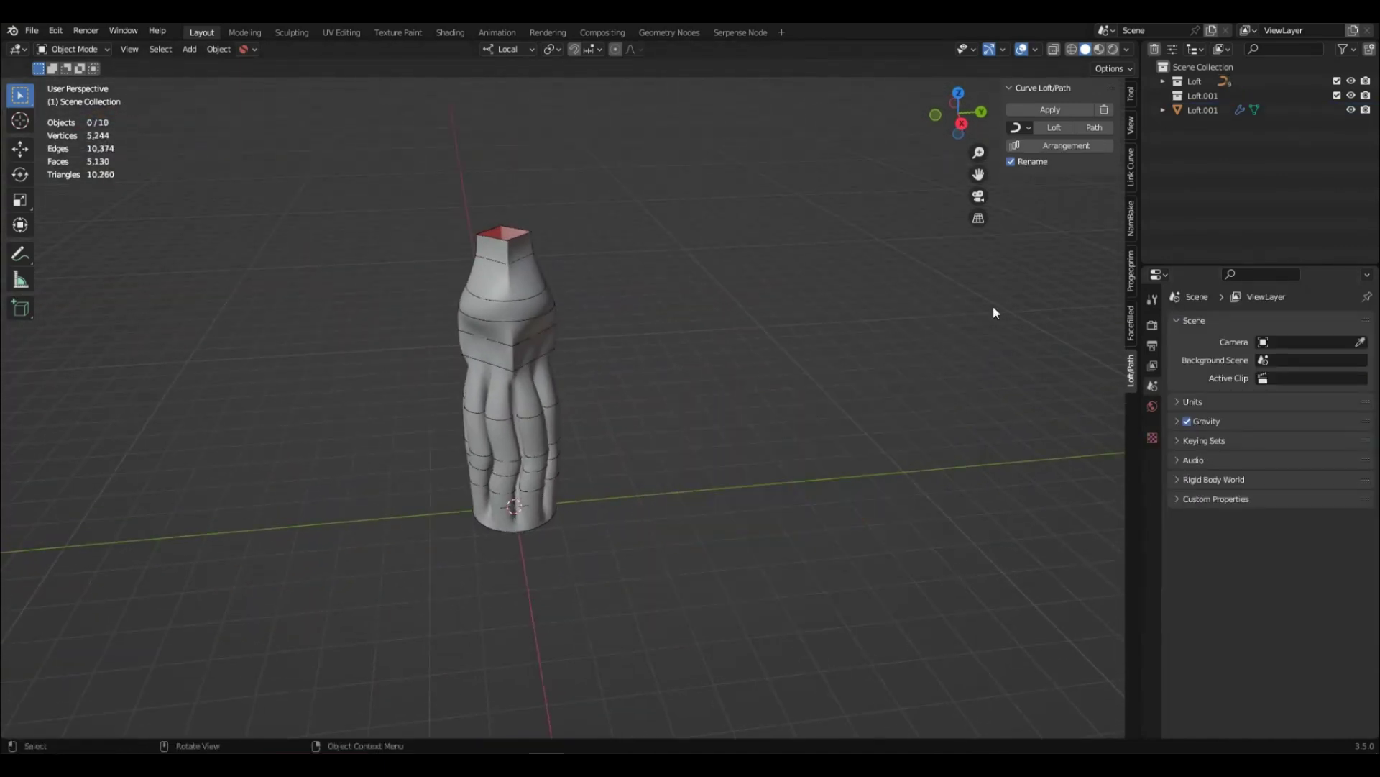
Step: Add a Smooth modifier to the vase with 15 repeats
{"action": "mouse_move", "coordinate": [1010, 554]}
{"action": "left_mouse_down"}
{"action": "mouse_move", "coordinate": [693, 313]}
{"action": "mouse_move", "coordinate": [969, 546]}
{"action": "left_mouse_up"}
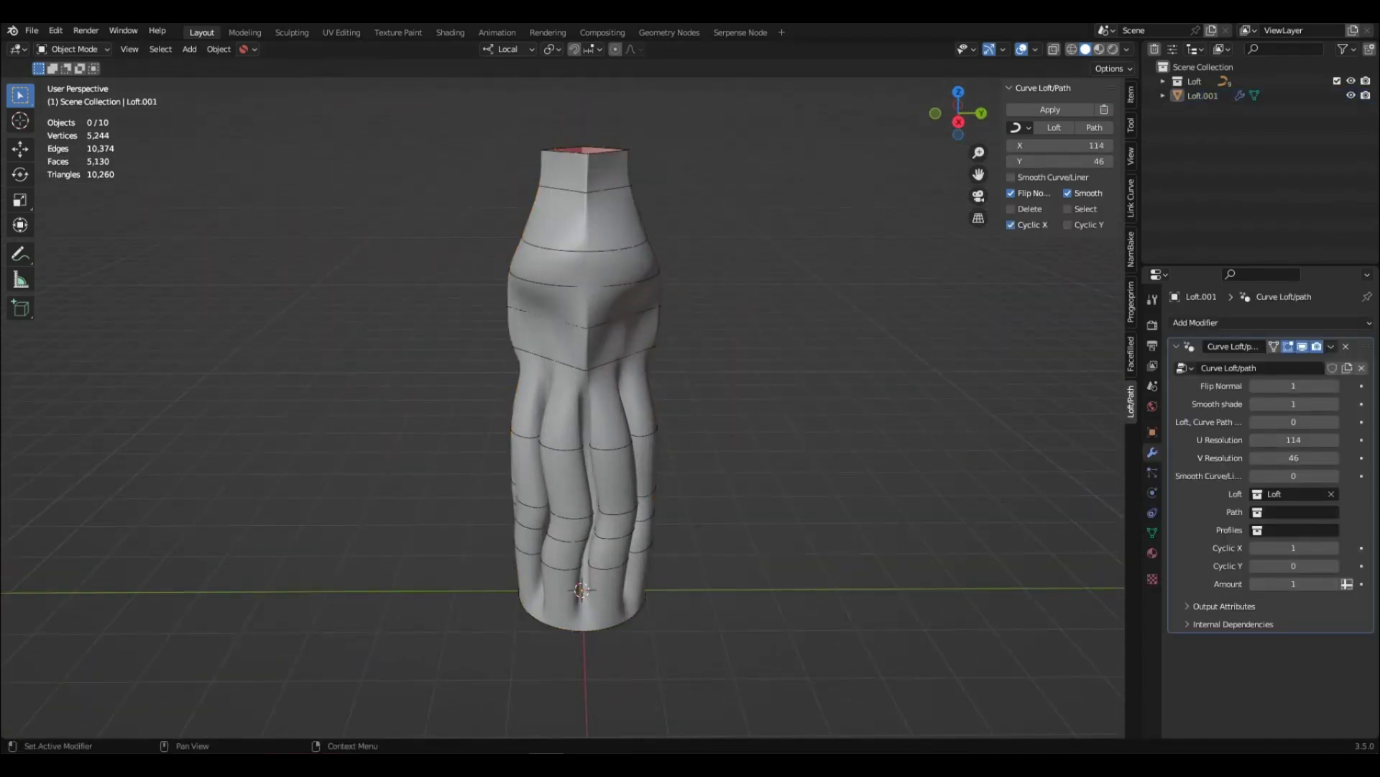
{"action": "left_click", "coordinate": [1307, 325]}
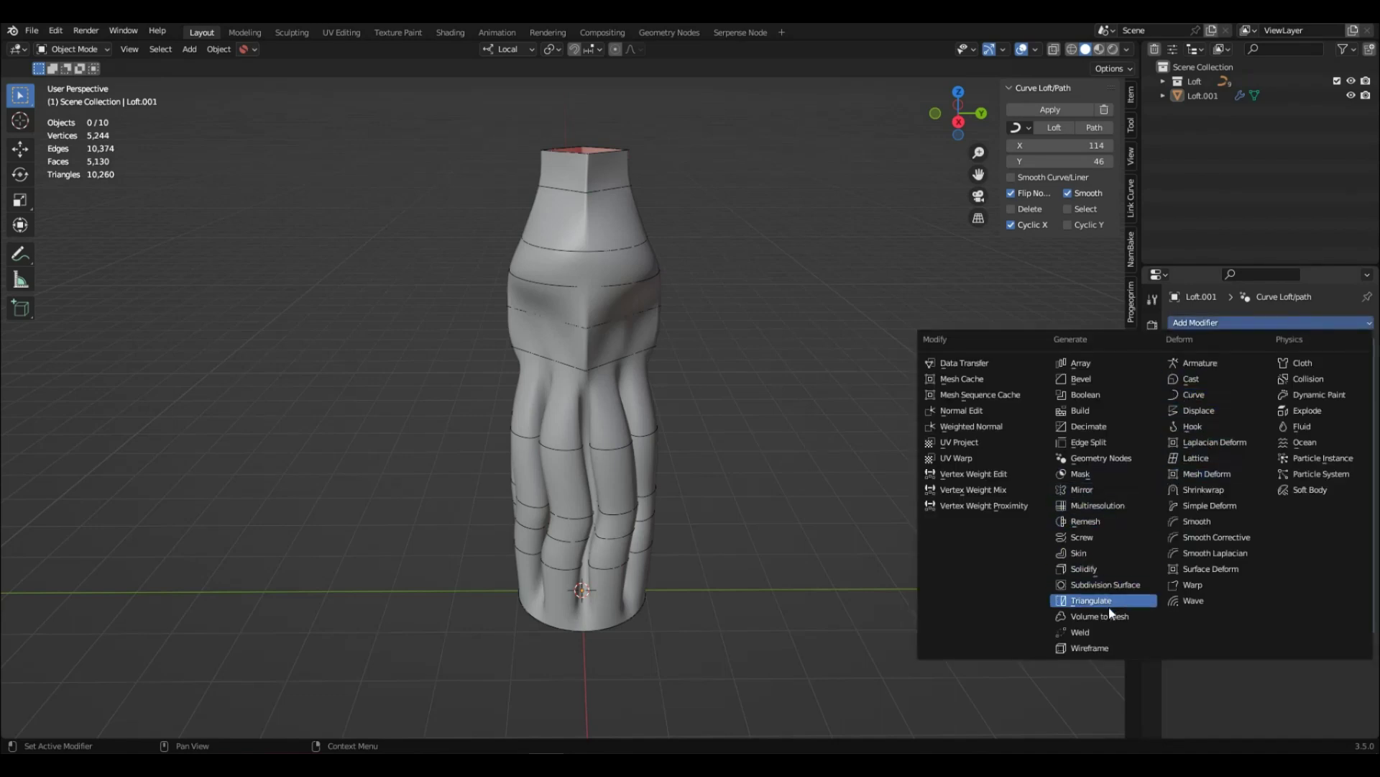
{"action": "left_click", "coordinate": [1212, 520]}
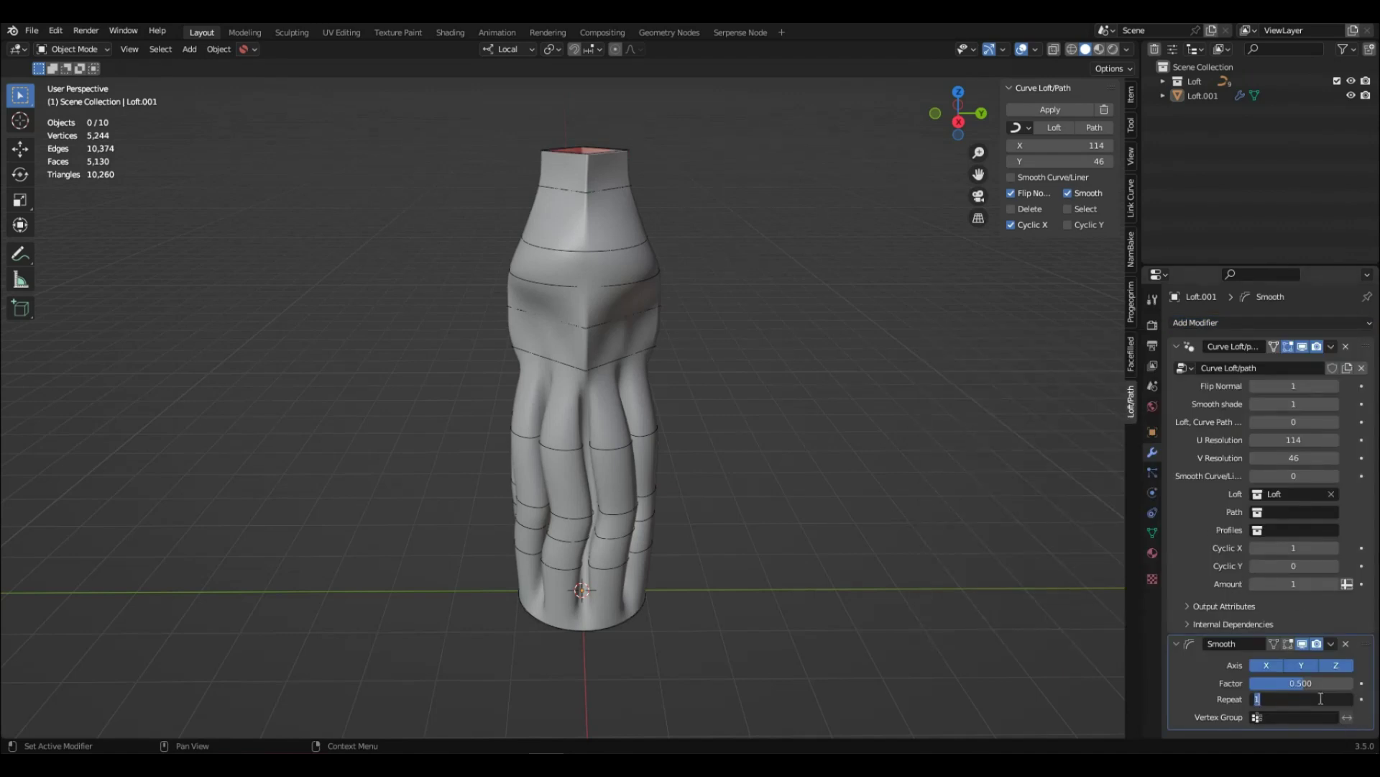
{"action": "key", "text": "Return"}
{"action": "mouse_move", "coordinate": [665, 430]}
{"action": "middle_mouse_down"}
{"action": "mouse_move", "coordinate": [629, 458]}
{"action": "mouse_move", "coordinate": [686, 459]}
{"action": "mouse_move", "coordinate": [669, 470]}
{"action": "middle_mouse_up"}
{"action": "scroll", "coordinate": [629, 458], "scroll_direction": "up", "scroll_amount": 2}
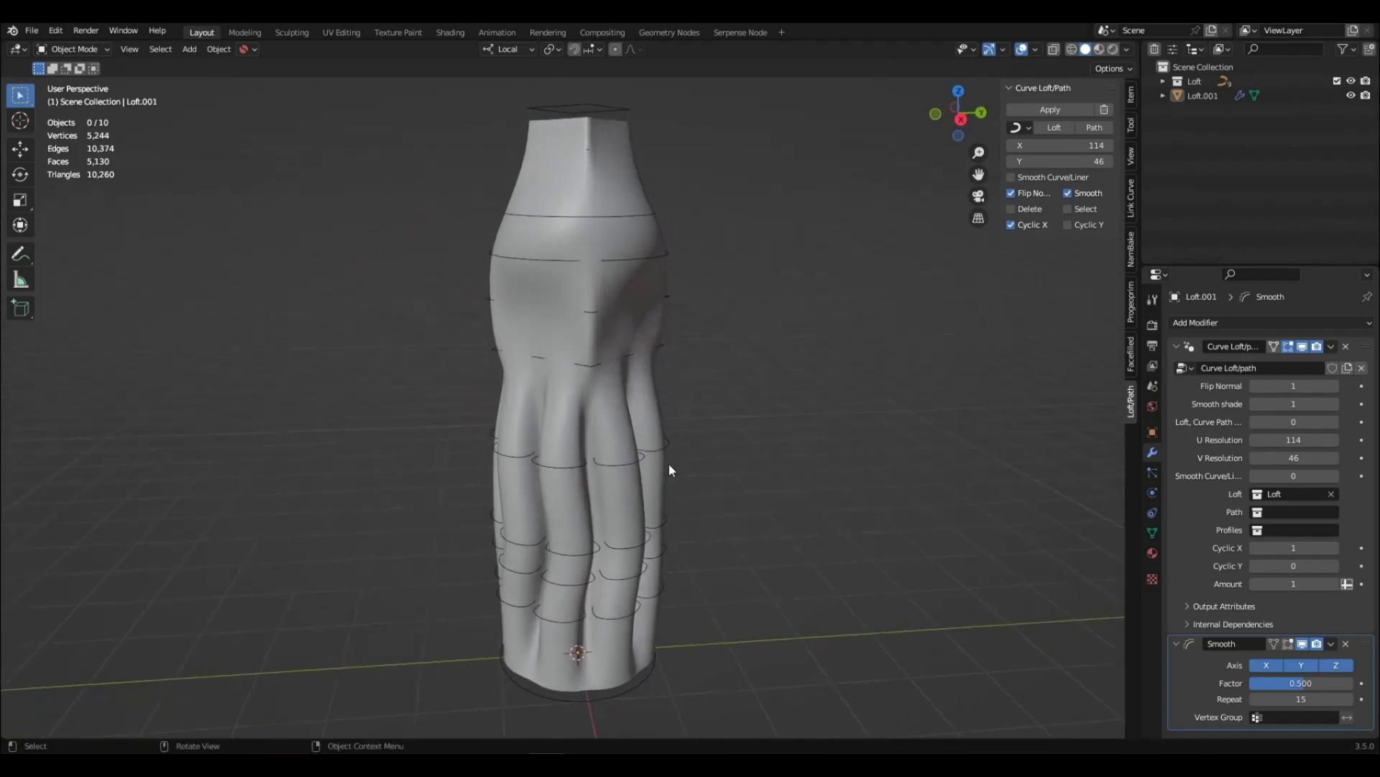
Step: Set the vase's loft resolution to 230 by 30
{"action": "mouse_move", "coordinate": [1082, 149]}
{"action": "left_mouse_down"}
{"action": "mouse_move", "coordinate": [1043, 149]}
{"action": "mouse_move", "coordinate": [1096, 146]}
{"action": "mouse_move", "coordinate": [1053, 161]}
{"action": "mouse_move", "coordinate": [1086, 161]}
{"action": "mouse_move", "coordinate": [1057, 146]}
{"action": "mouse_move", "coordinate": [1100, 145]}
{"action": "left_mouse_up"}
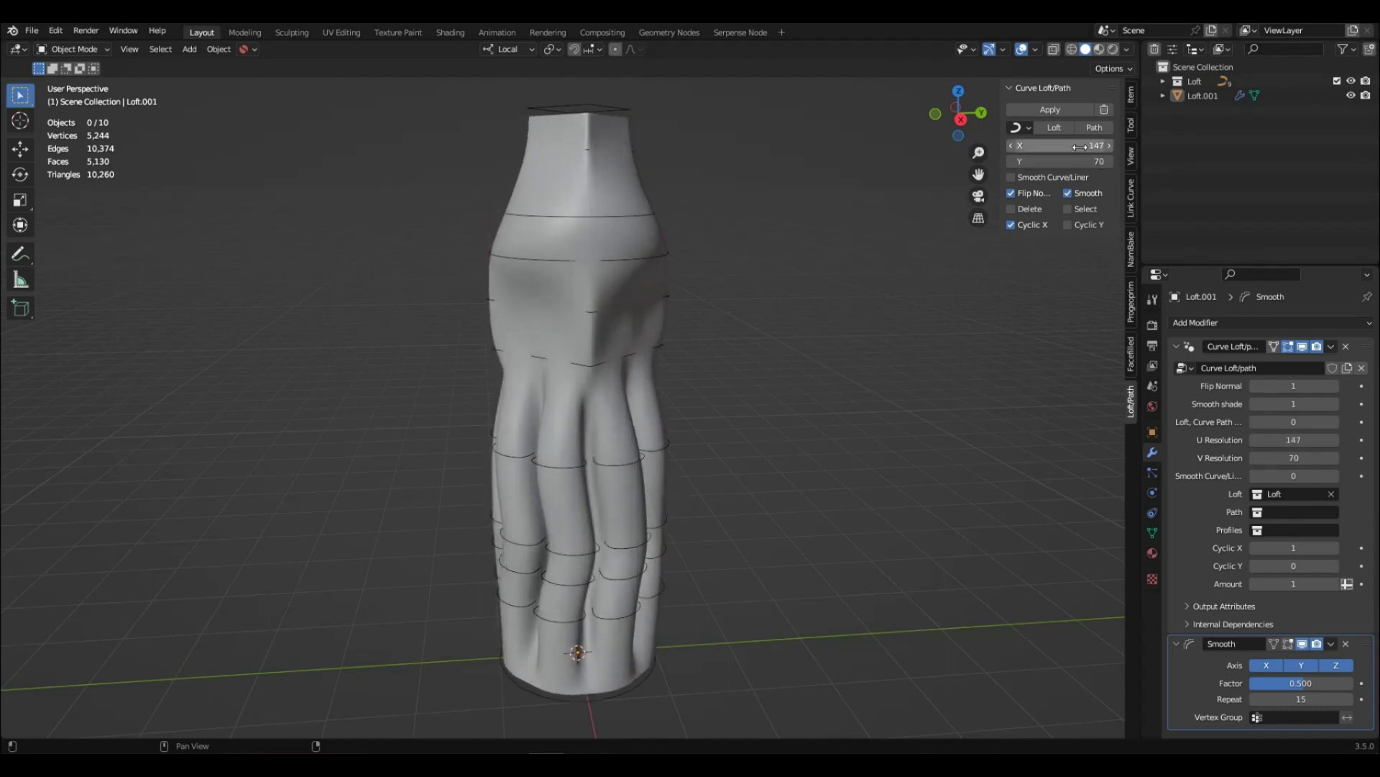
{"action": "middle_click_drag", "start_coordinate": [826, 316], "coordinate": [721, 420]}
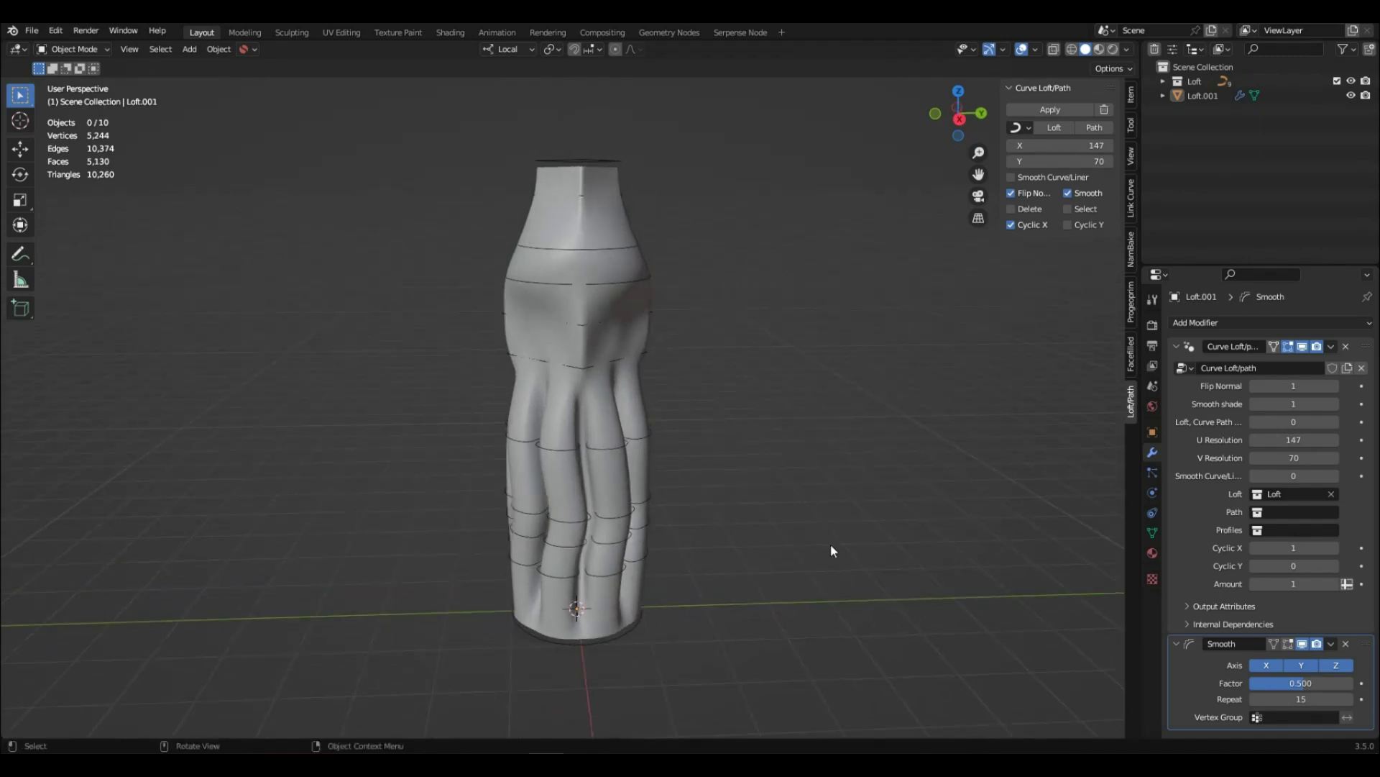
{"action": "mouse_move", "coordinate": [830, 550]}
{"action": "middle_mouse_down"}
{"action": "mouse_move", "coordinate": [697, 477]}
{"action": "mouse_move", "coordinate": [654, 375]}
{"action": "middle_mouse_up"}
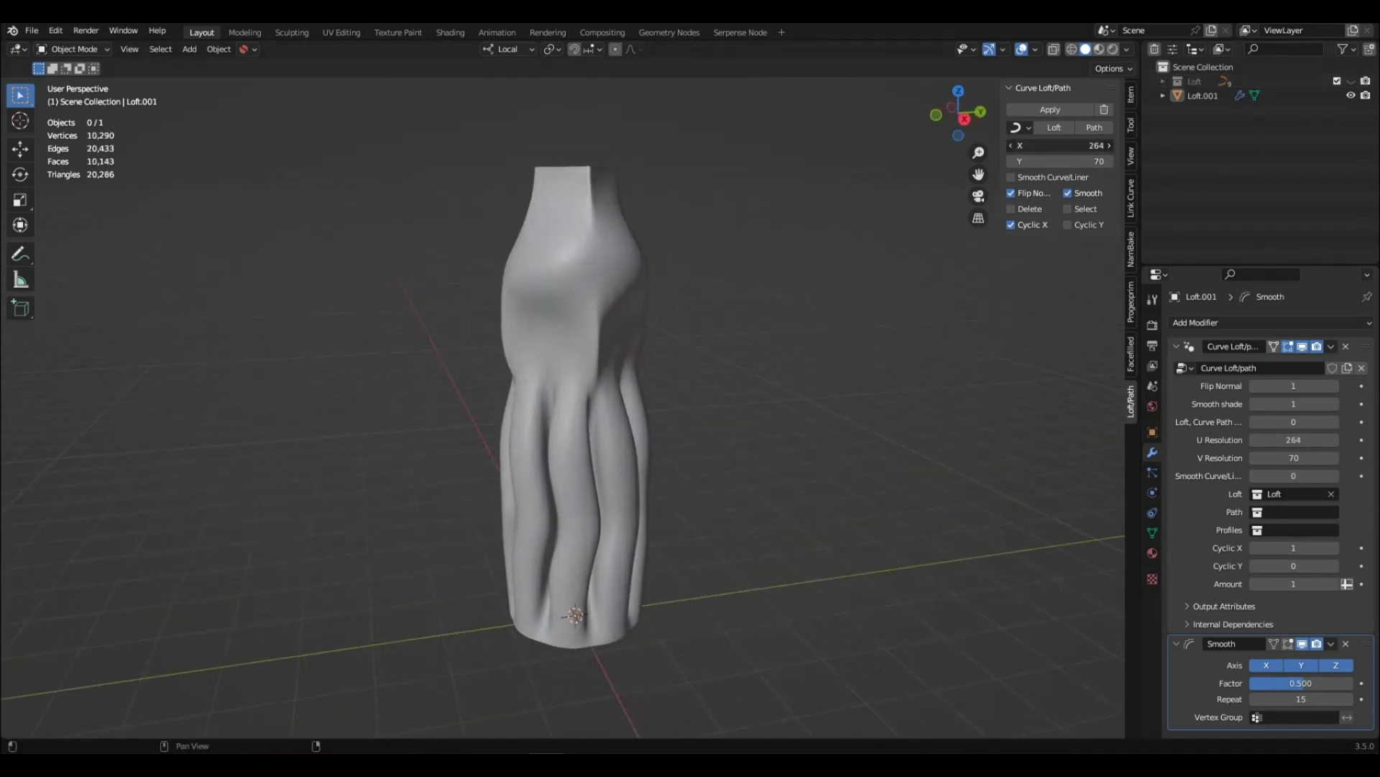
{"action": "left_click_drag", "start_coordinate": [1057, 145], "coordinate": [1028, 146]}
{"action": "middle_click_drag", "start_coordinate": [830, 332], "coordinate": [934, 287]}
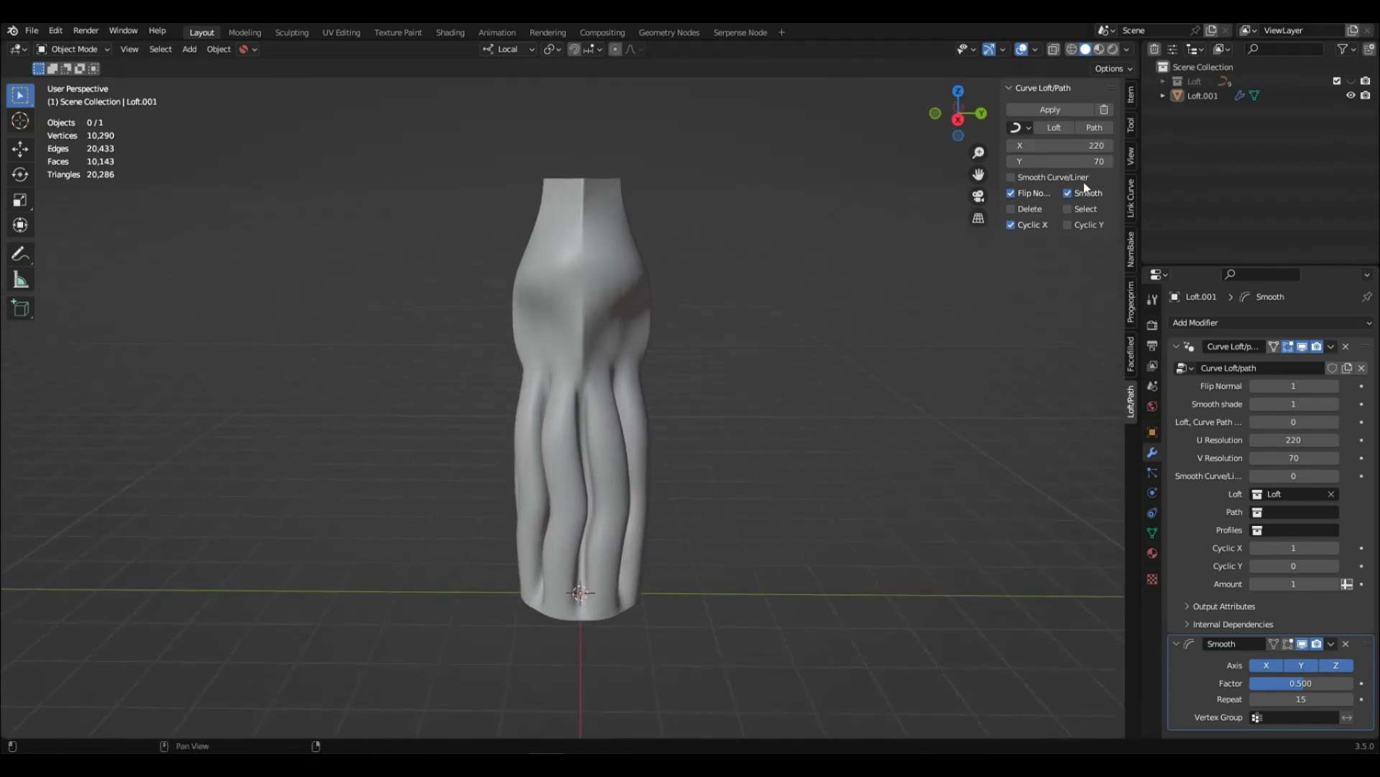
{"action": "mouse_move", "coordinate": [1064, 161]}
{"action": "left_mouse_down"}
{"action": "mouse_move", "coordinate": [1035, 161]}
{"action": "mouse_move", "coordinate": [1075, 145]}
{"action": "left_mouse_up"}
{"action": "middle_click_drag", "start_coordinate": [820, 410], "coordinate": [809, 430]}
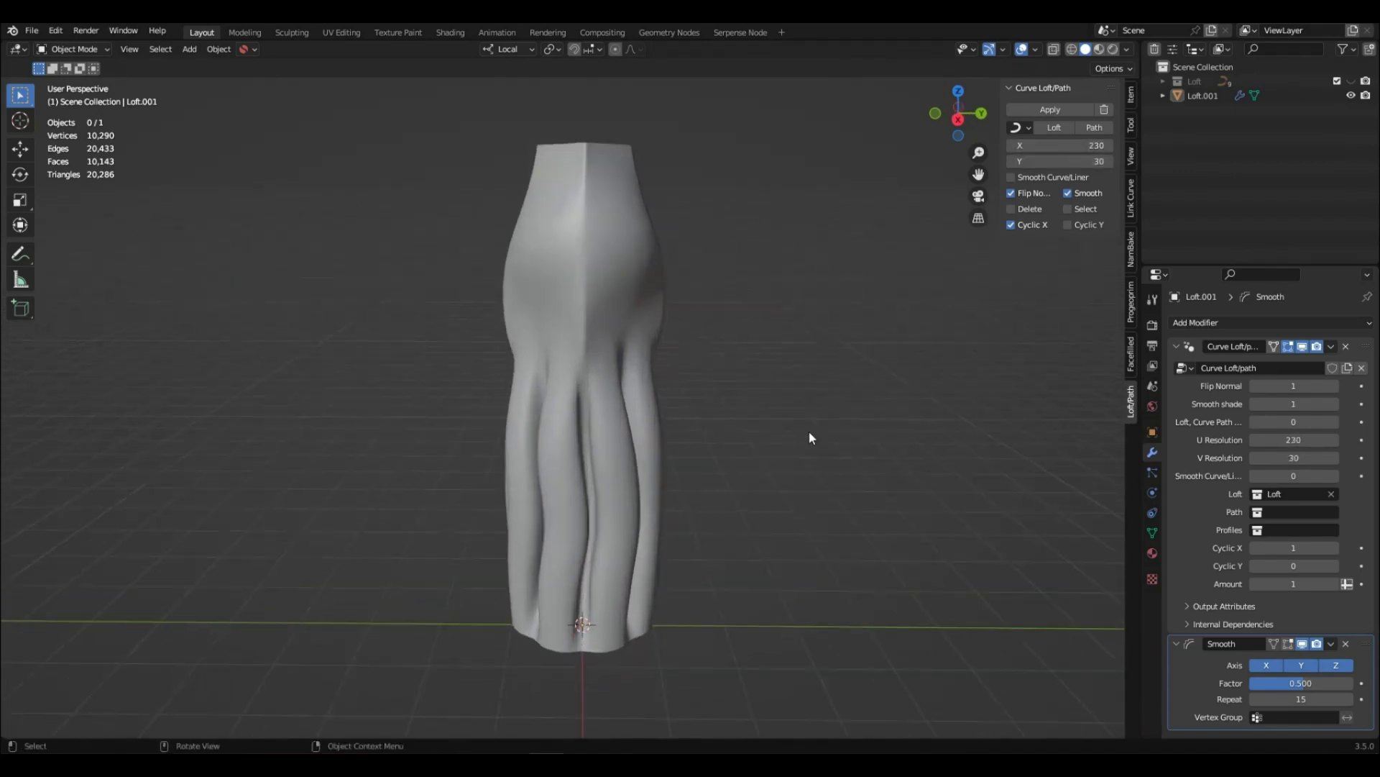